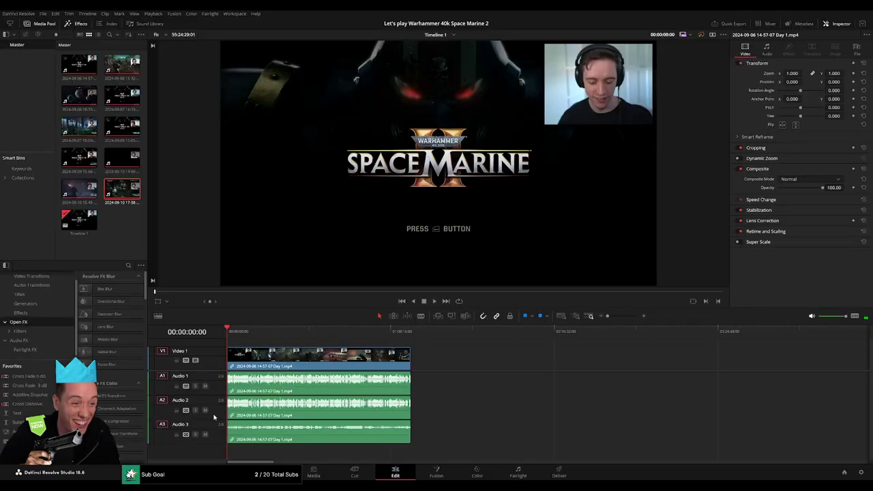
Step: Mute tracks A2 and A3 and add short fade-ins on V1, A1 and A2 at the Day 1 clip start
left_click(204, 410)
left_click(205, 434)
left_click(254, 350)
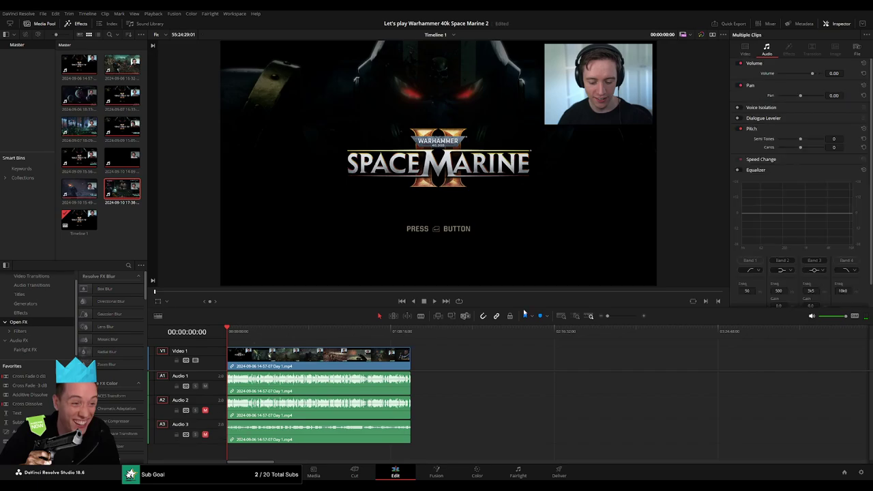
scroll(235, 382, "up", 5)
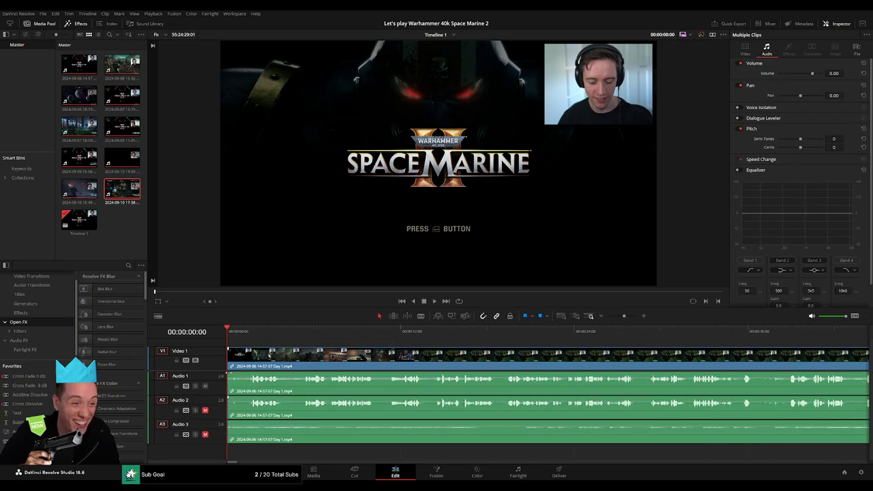
left_click_drag(232, 372, 242, 373)
left_click_drag(242, 373, 232, 354)
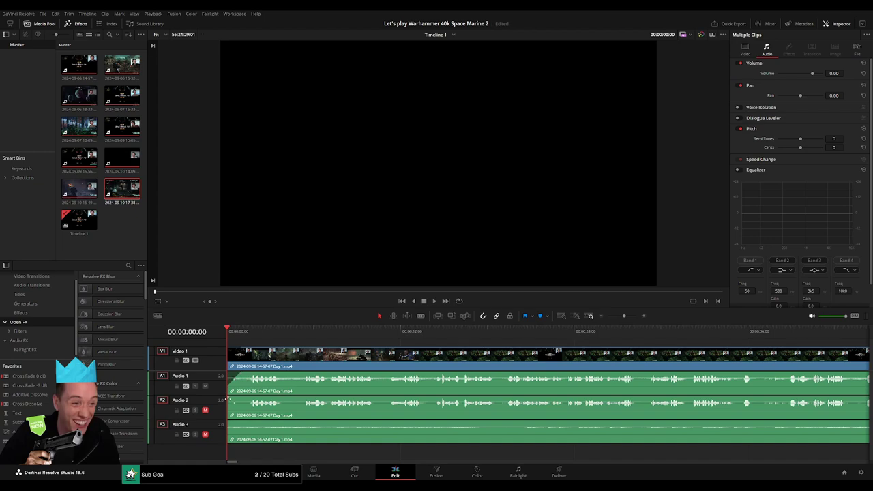
mouse_move(228, 398)
left_mouse_down()
mouse_move(240, 397)
mouse_move(239, 424)
left_mouse_up()
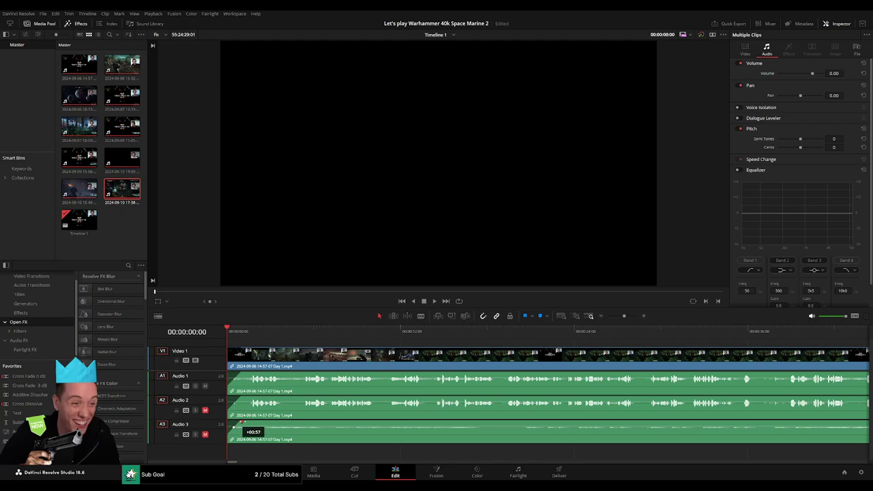
key("space")
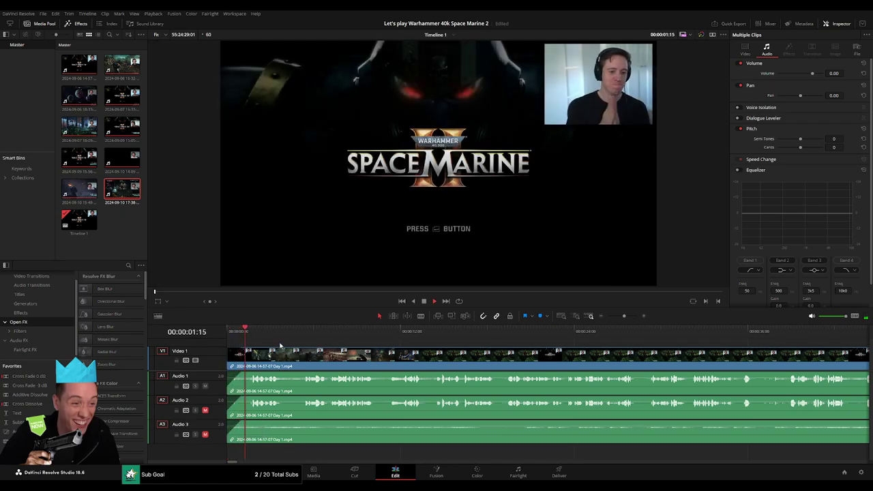
left_click_drag(624, 315, 601, 317)
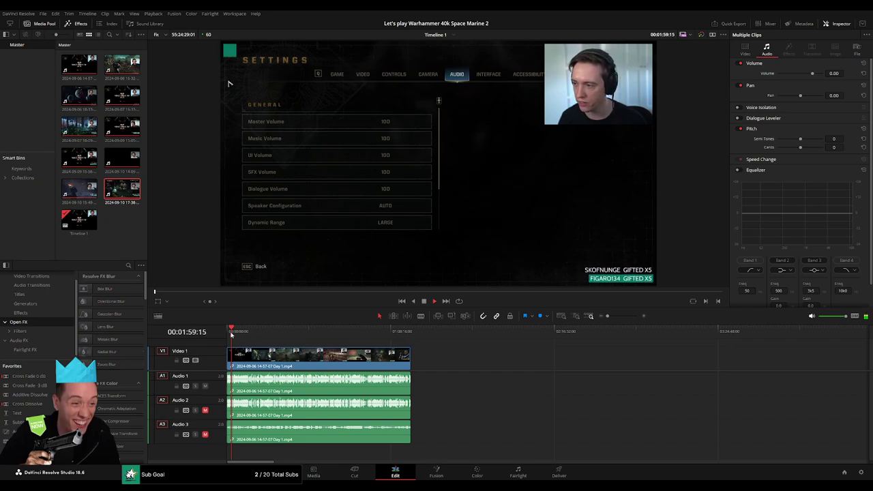
Step: Scrub through the Day 1 gameplay footage to around 00:52:31
left_click_drag(231, 334, 313, 335)
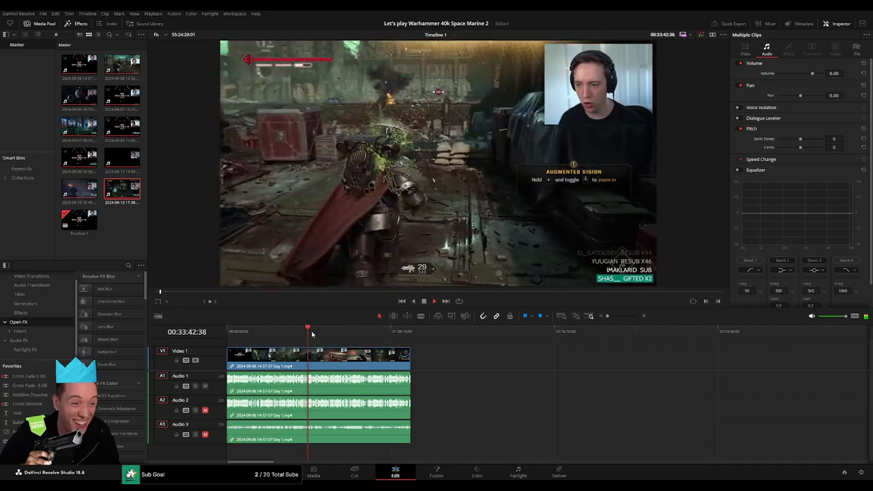
left_click_drag(312, 335, 351, 334)
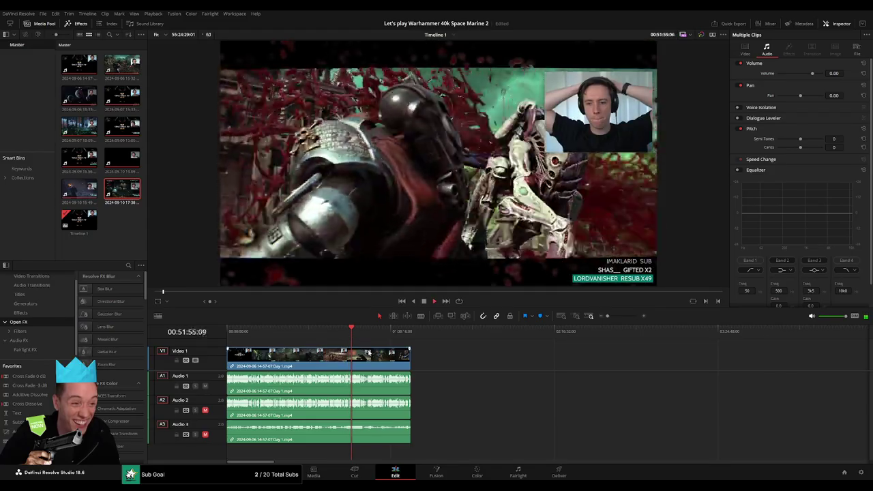
key("space")
scroll(573, 344, "up", 3)
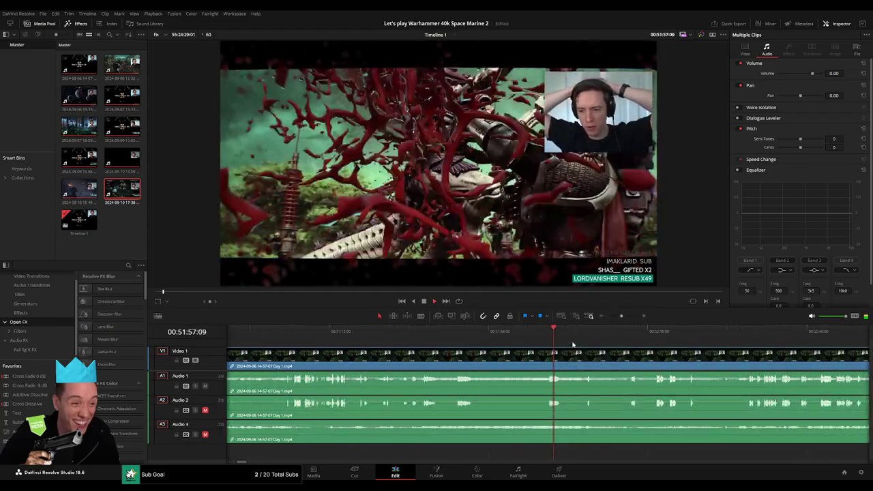
scroll(519, 341, "right", 3)
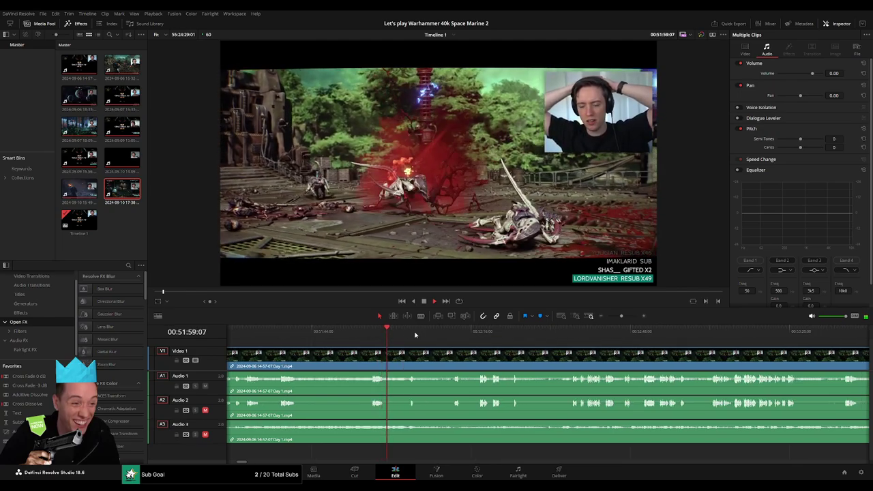
left_click(407, 333)
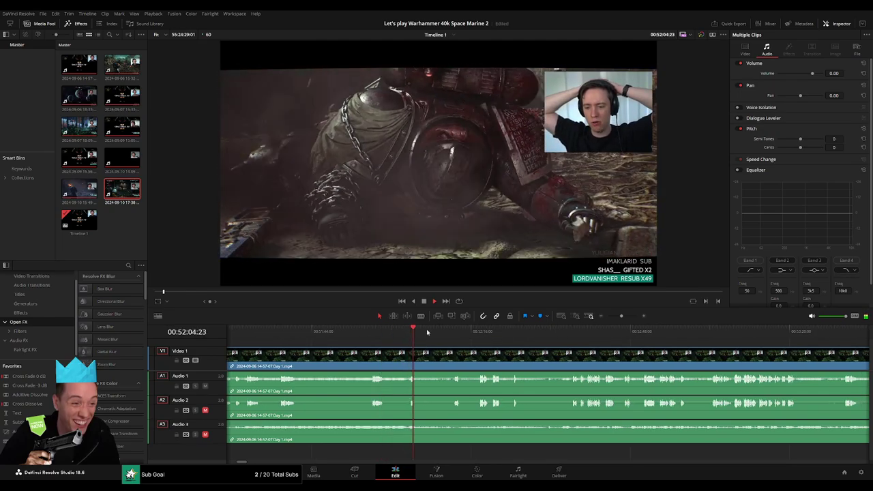
left_click(439, 332)
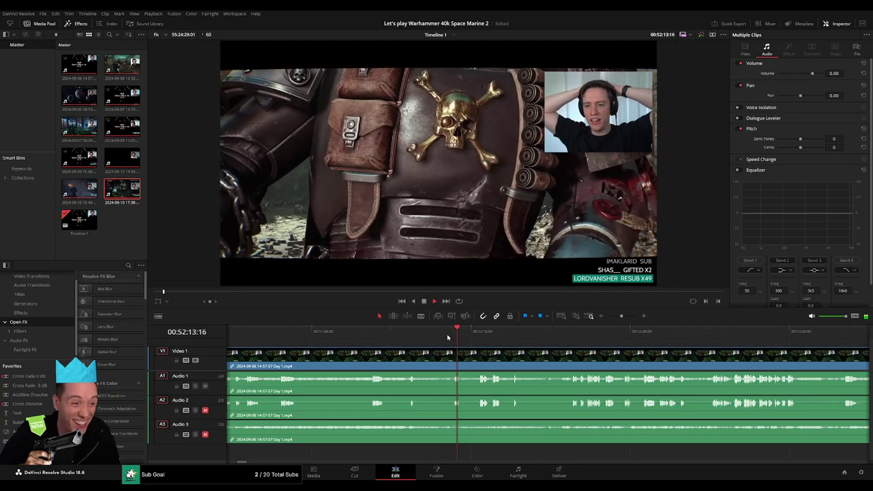
left_click(477, 332)
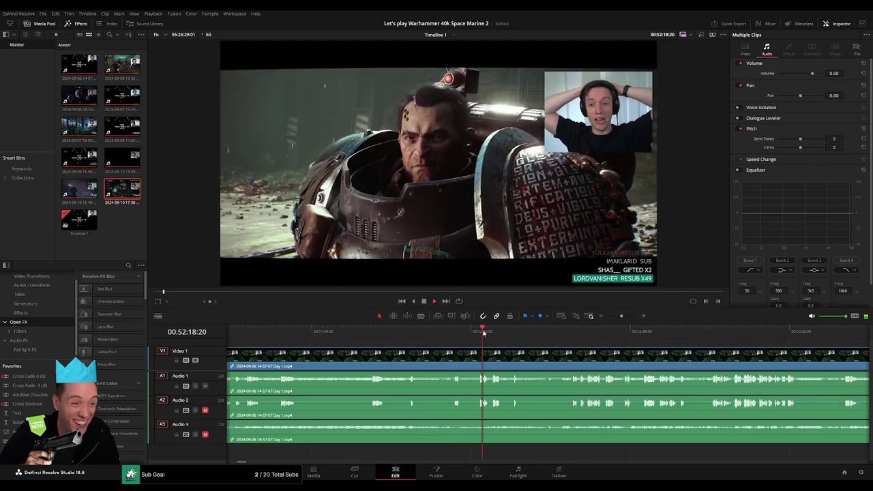
left_click(494, 332)
left_click(510, 332)
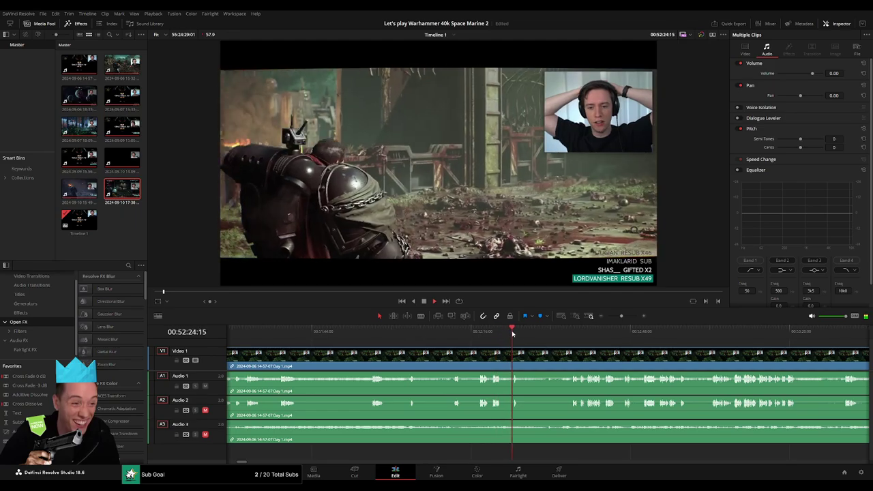
left_click(549, 332)
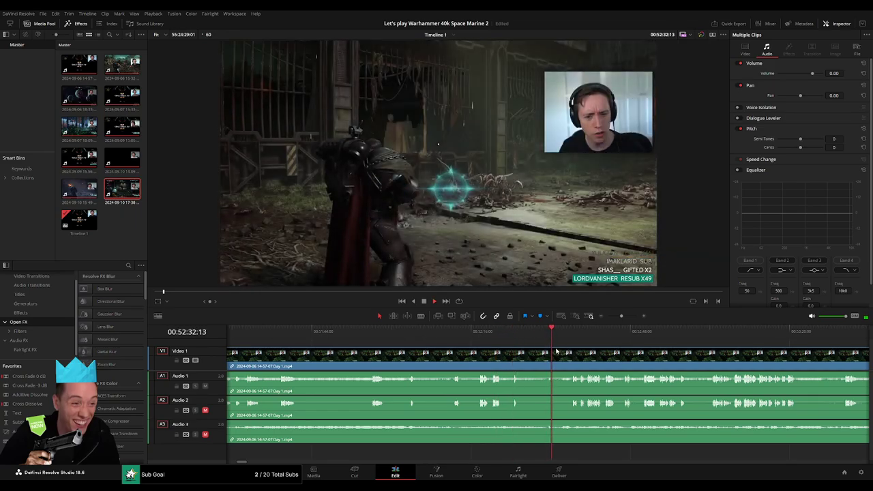
Step: Fine-tune the playhead to 00:52:33 and blade all tracks there
scroll(579, 333, "up", 3)
scroll(605, 334, "up", 3)
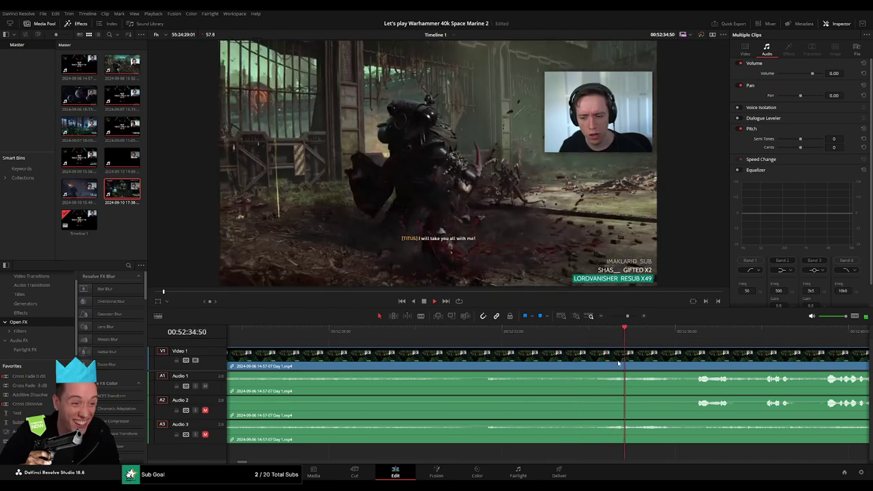
scroll(462, 343, "right", 3)
left_click(455, 331)
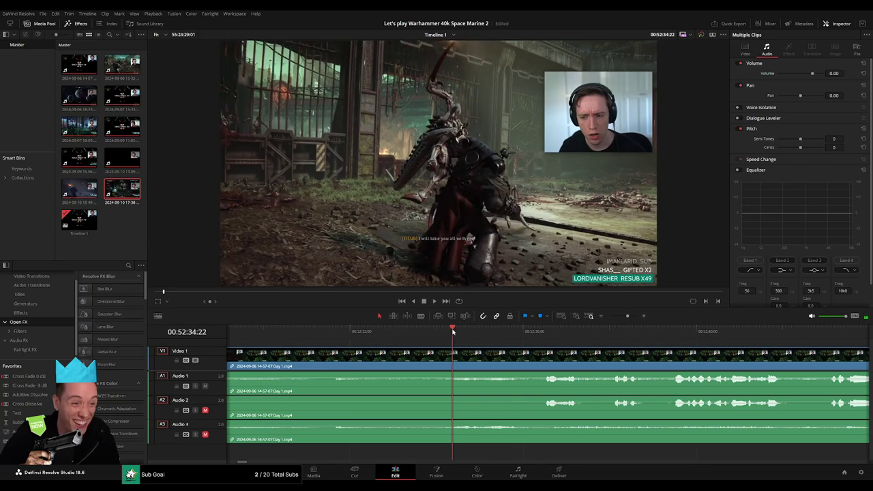
left_click_drag(455, 331, 393, 338)
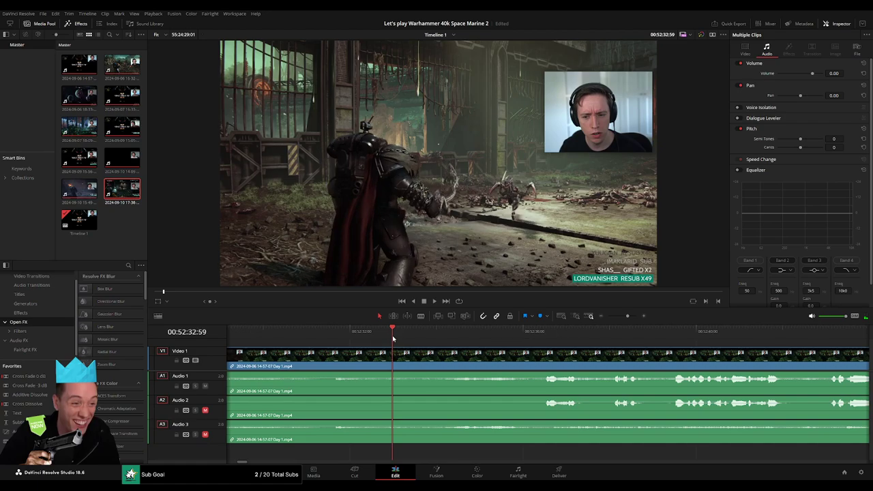
key("b")
left_click(398, 356)
Step: Add fade-outs and fade-ins on both sides of the 00:52:33 cut for video and Audio 1-3
key("a")
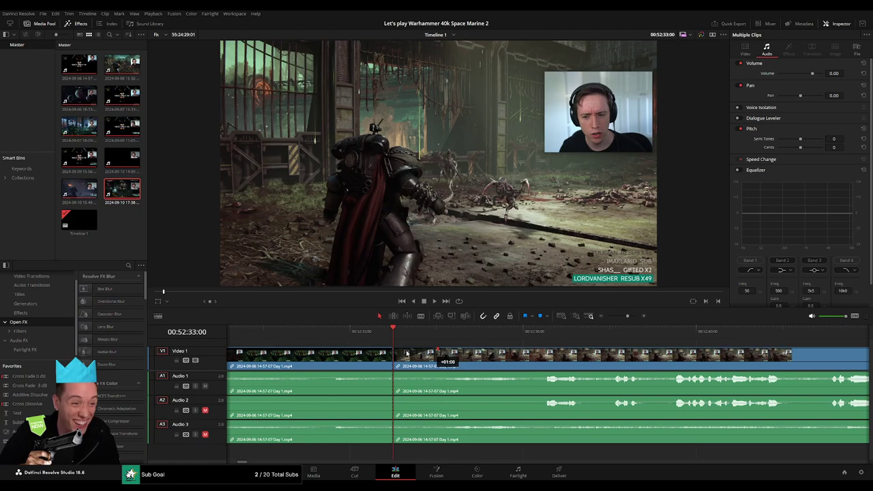
left_click_drag(437, 352, 349, 351)
mouse_move(392, 373)
left_mouse_down()
mouse_move(348, 374)
mouse_move(437, 374)
left_mouse_up()
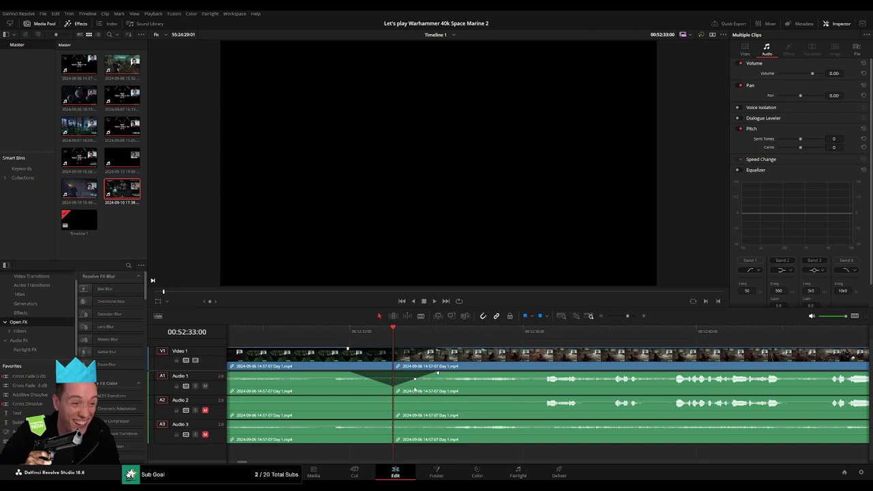
mouse_move(392, 398)
left_mouse_down()
mouse_move(348, 398)
mouse_move(440, 399)
mouse_move(394, 424)
mouse_move(346, 420)
left_mouse_up()
left_click_drag(395, 422, 436, 422)
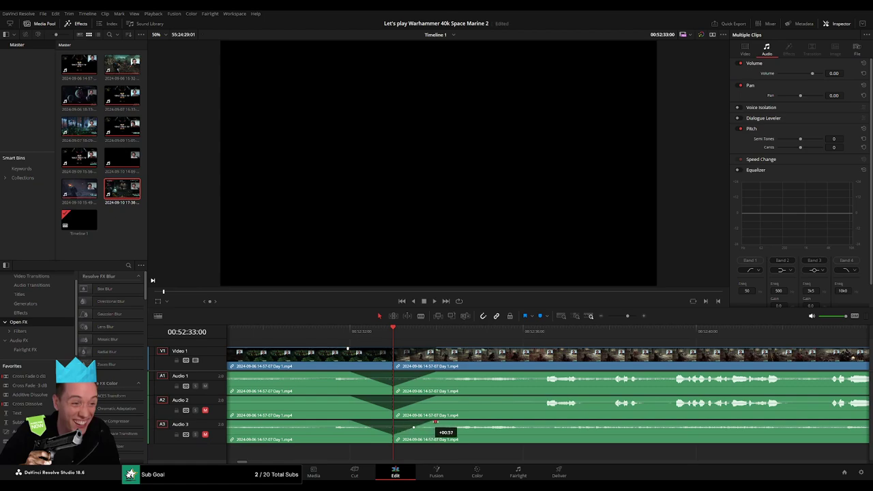
left_click(591, 316)
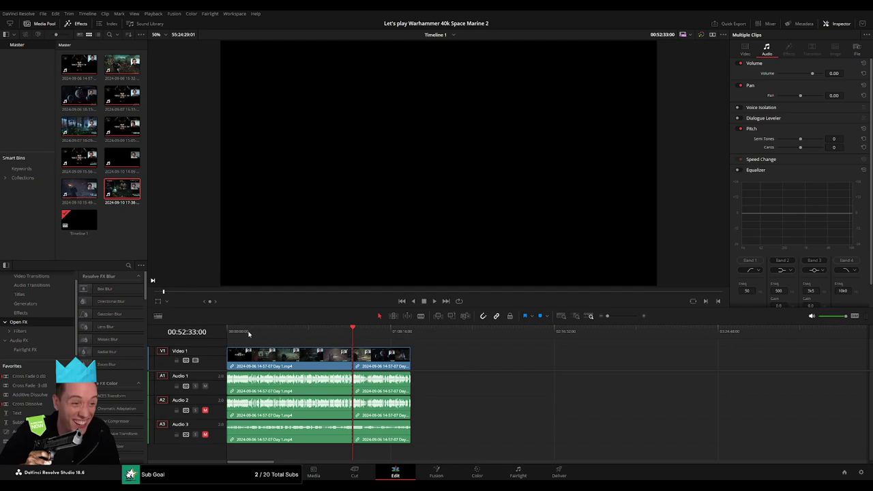
Step: Move the Day 1 section after the cut so it starts at 02:00:00:00
left_click_drag(381, 358, 651, 358)
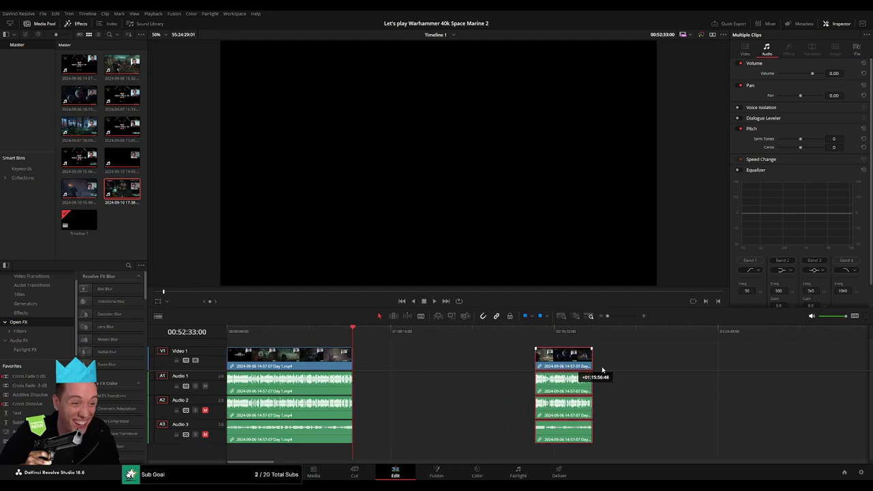
left_click(473, 369)
mouse_move(444, 332)
left_mouse_down()
mouse_move(514, 348)
mouse_move(546, 333)
left_mouse_up()
scroll(607, 329, "up", 5)
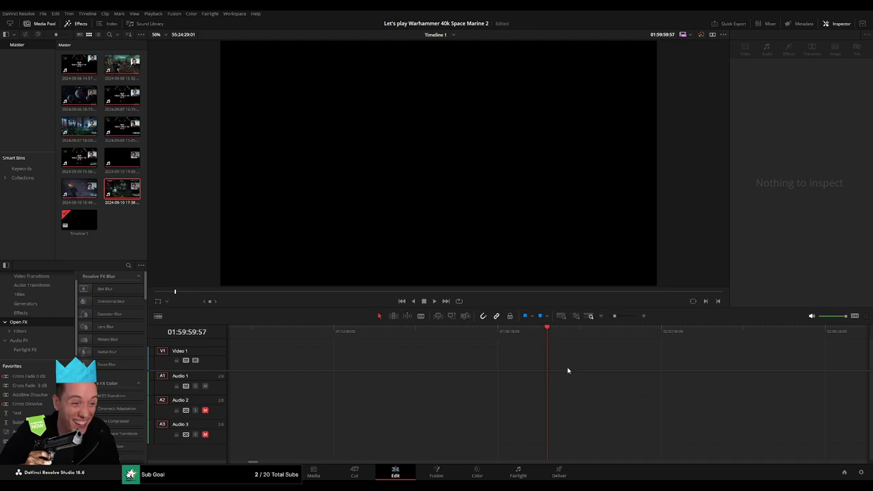
scroll(614, 354, "down", 5)
left_click_drag(646, 367, 536, 366)
left_click(645, 360)
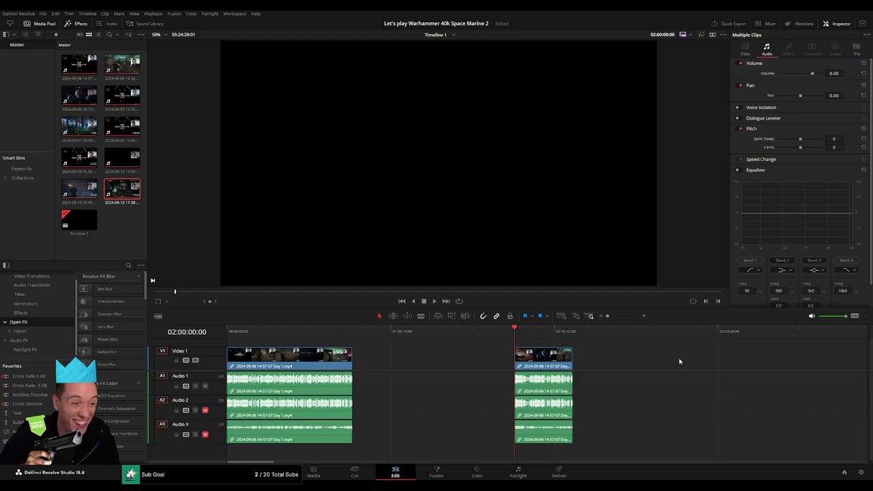
Step: Snap the Day 1 part 2 clip directly after the Day 1 section's end
scroll(540, 359, "right", 5)
left_click_drag(760, 359, 294, 358)
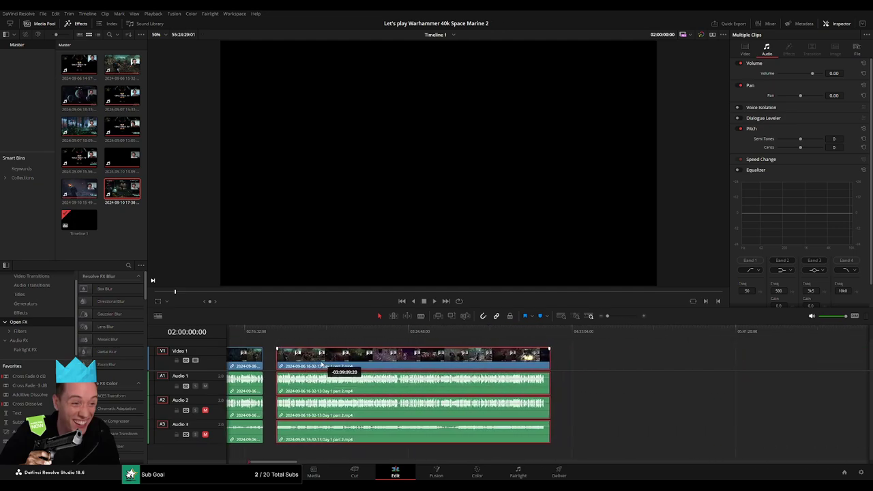
scroll(279, 347, "left", 2)
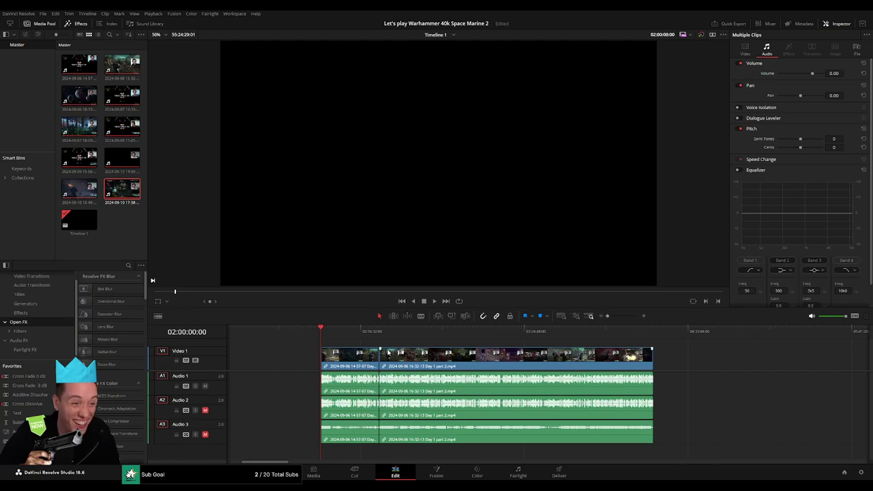
left_click(379, 359)
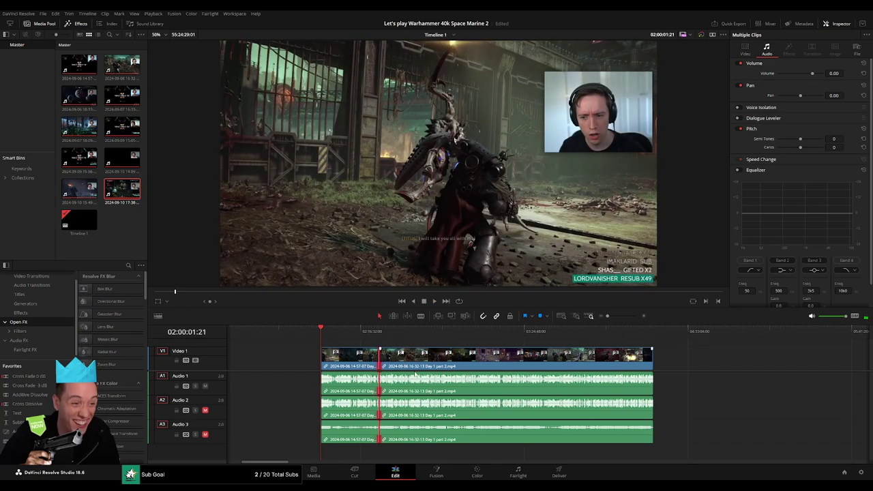
left_click(333, 346)
key("space")
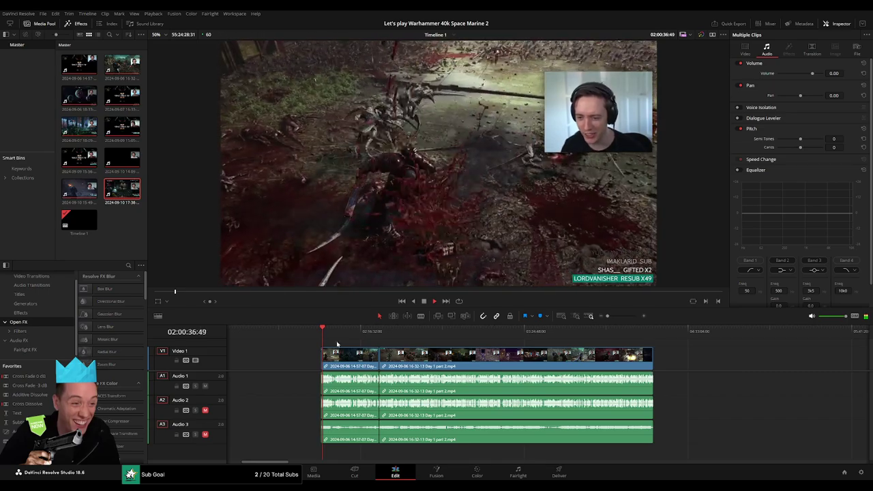
Step: Zoom in and skim through the Day 1 footage, playing it back at a couple of points
left_click_drag(606, 316, 612, 316)
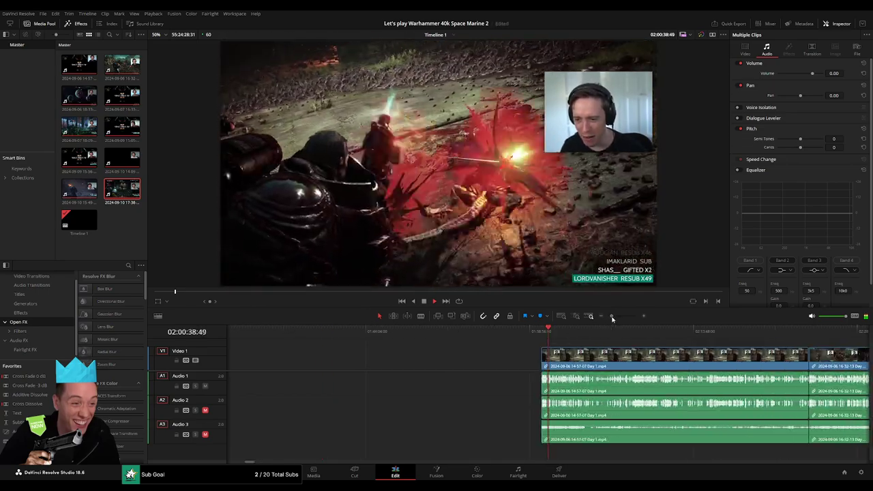
scroll(372, 354, "right", 3)
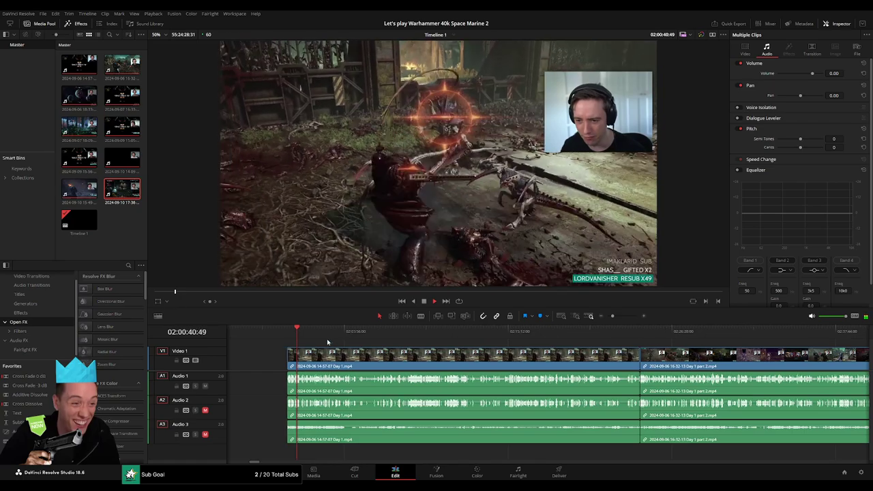
left_click_drag(345, 332, 362, 334)
key("space")
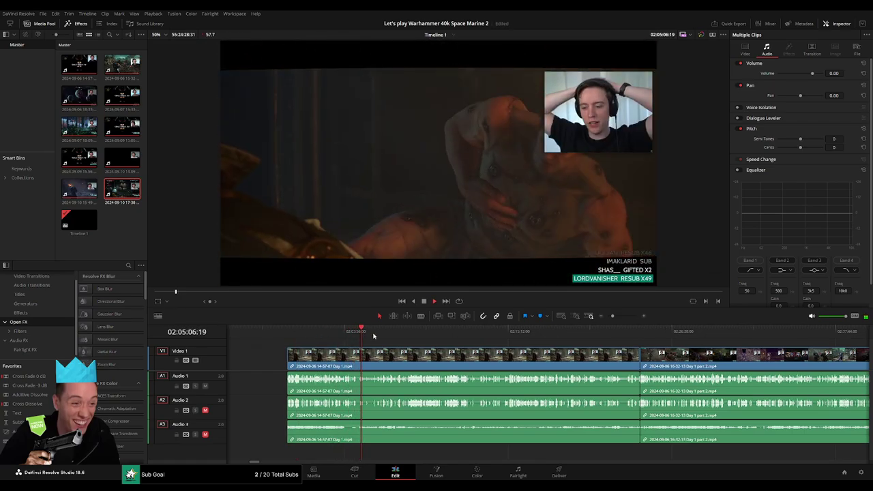
left_click(379, 333)
key("space")
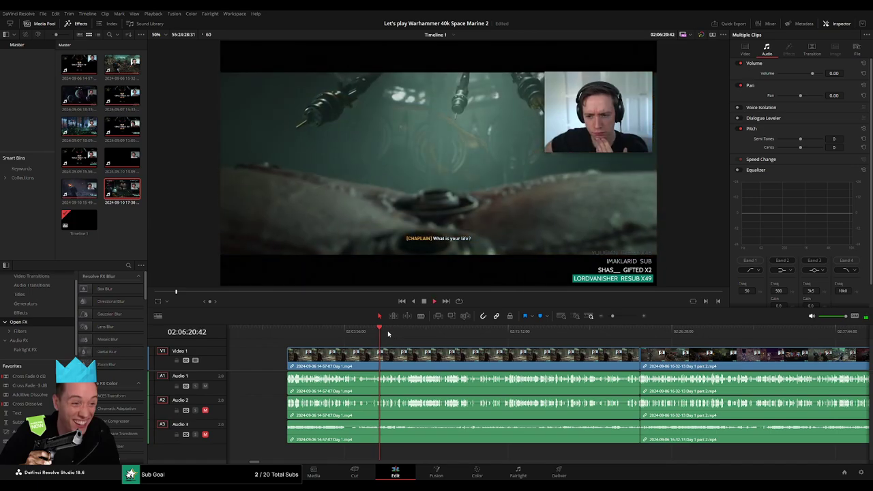
Step: Move to the Day 1 / Day 1 part 2 join and add the standard transition on all tracks with Ctrl+T
left_click_drag(381, 334, 625, 354)
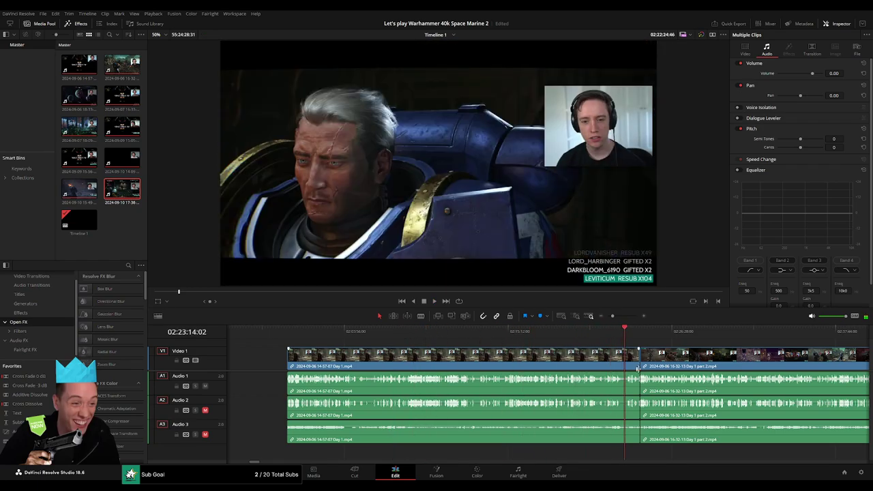
key("space")
key("shift+z")
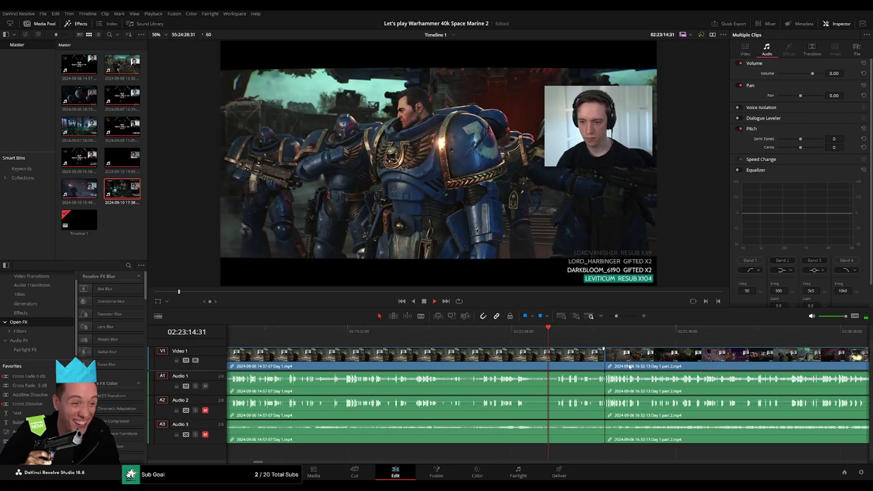
left_click(596, 341)
scroll(599, 358, "right", 5)
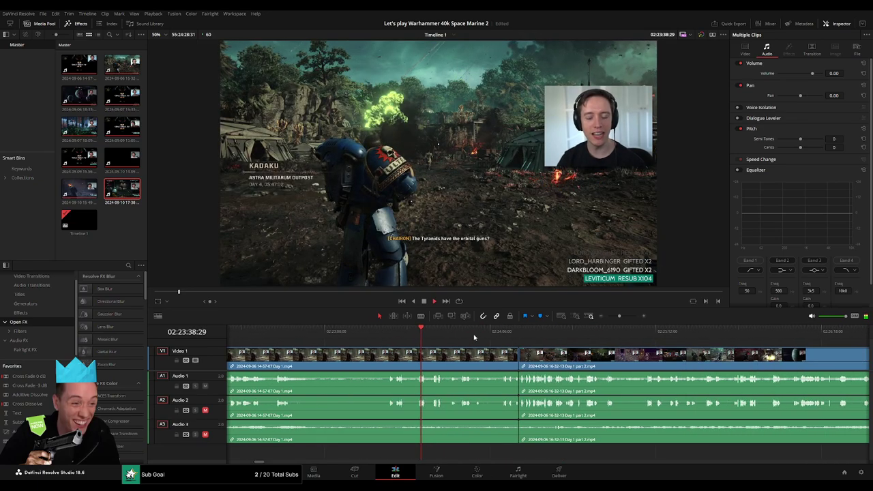
left_click_drag(420, 334, 515, 335)
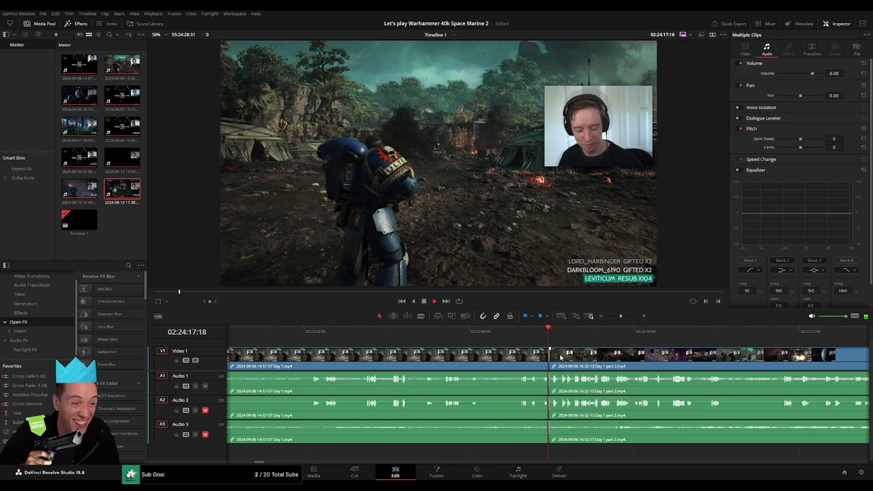
key("ctrl+t")
key("space")
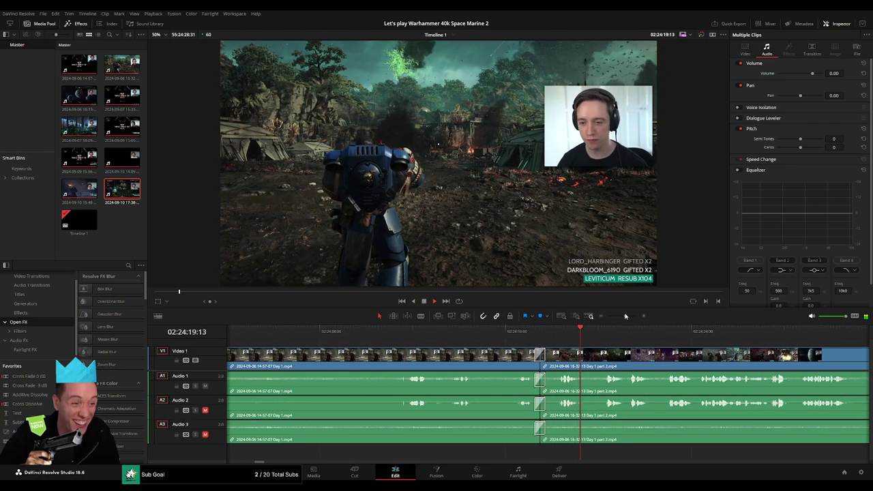
Step: Make the Video 1 track taller and enlarge the preview area
left_click_drag(625, 315, 613, 317)
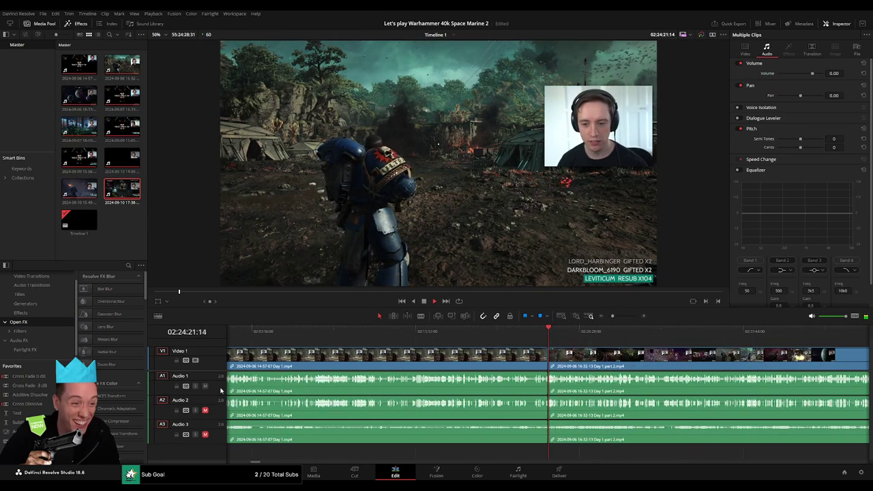
left_click_drag(213, 352, 209, 378)
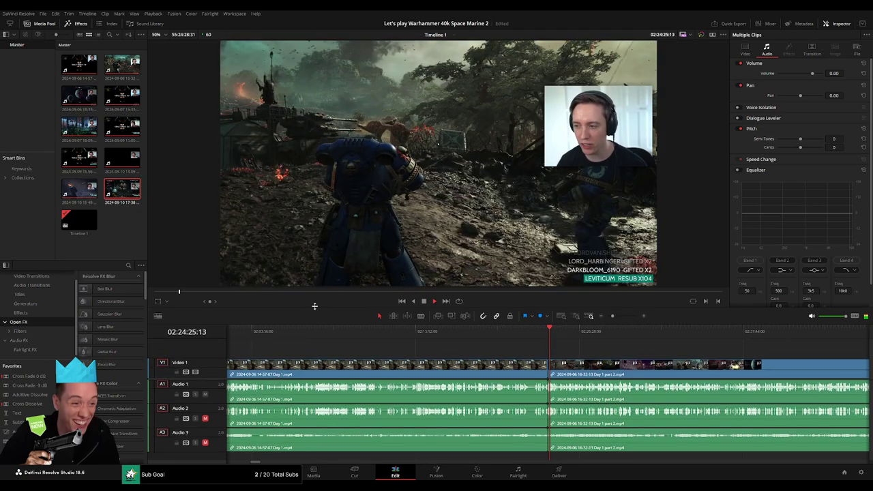
left_click_drag(314, 306, 315, 317)
scroll(404, 387, "right", 2)
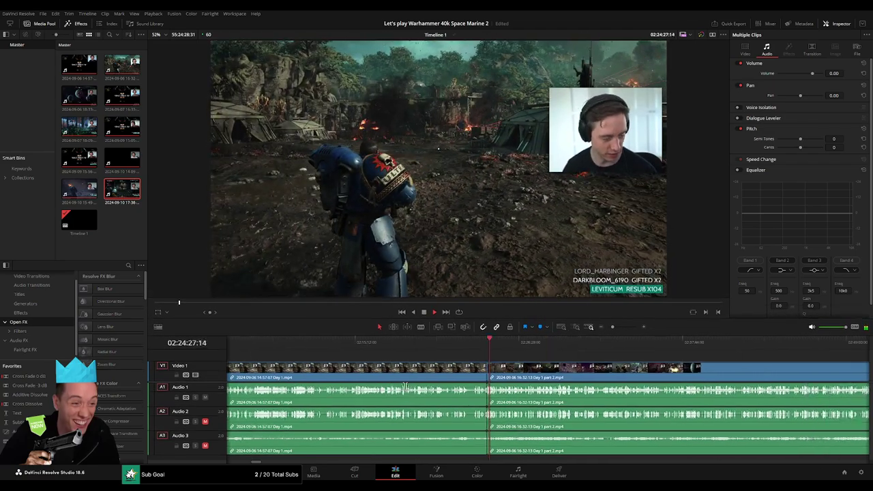
scroll(404, 388, "down", 2)
scroll(468, 375, "down", 3)
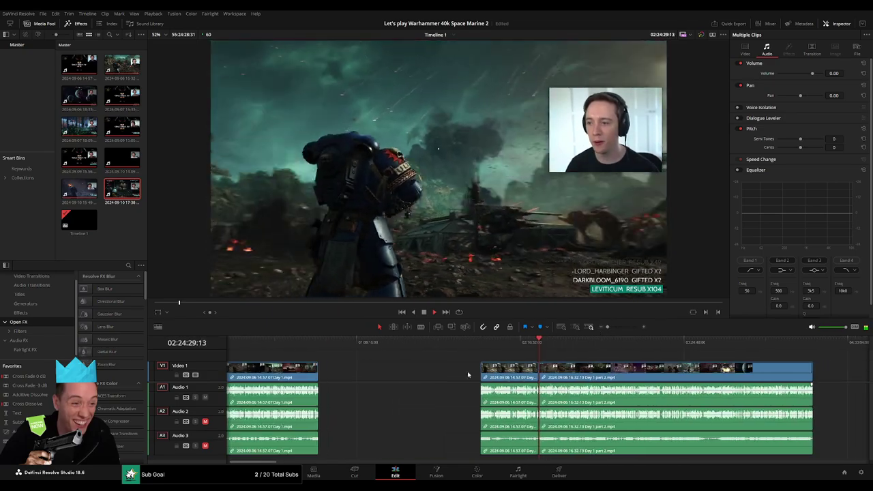
scroll(468, 375, "right", 5)
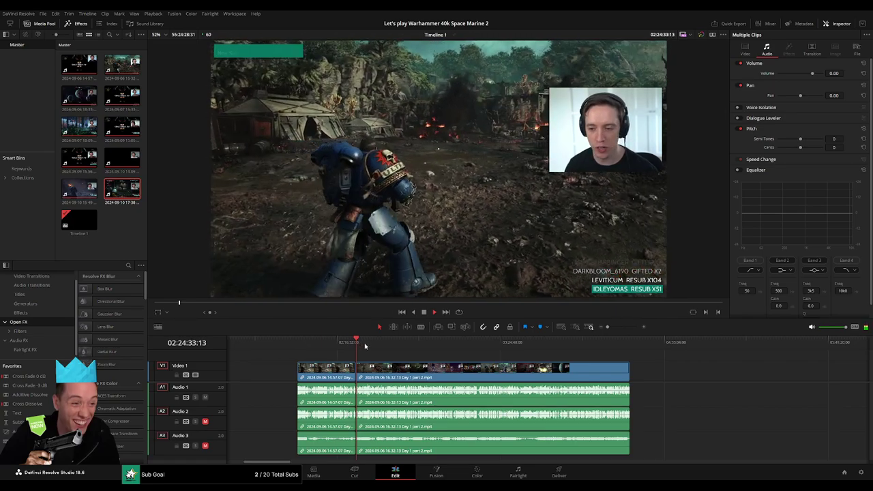
Step: Skim through Day 1 part 2 to where the picture goes dark
mouse_move(360, 347)
left_mouse_down()
mouse_move(419, 350)
mouse_move(420, 358)
left_mouse_up()
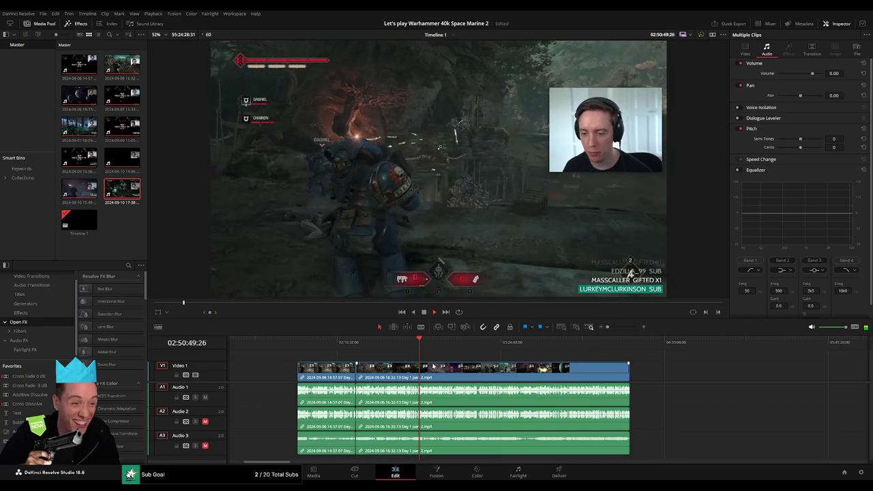
scroll(432, 367, "up", 5)
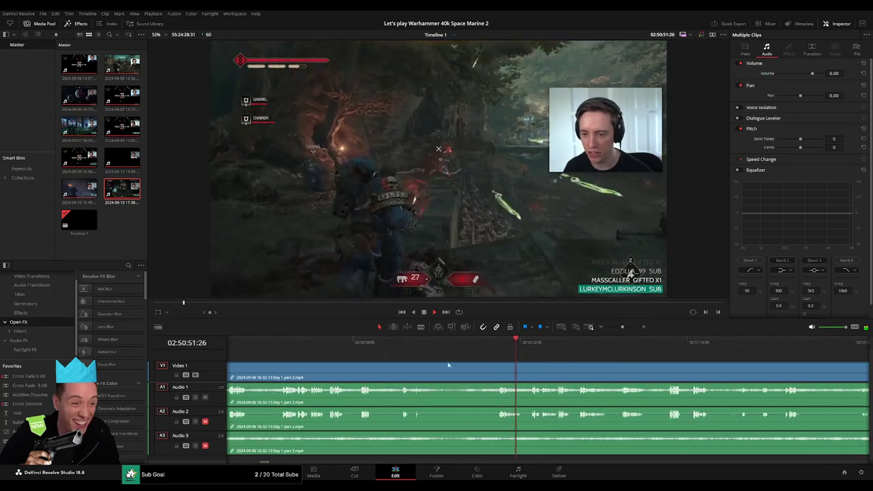
scroll(448, 366, "down", 3)
left_click(491, 347)
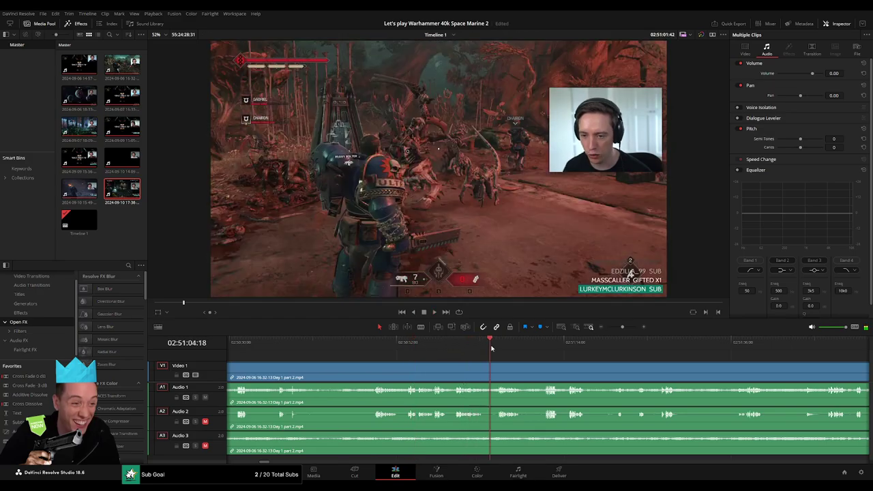
scroll(444, 347, "right", 3)
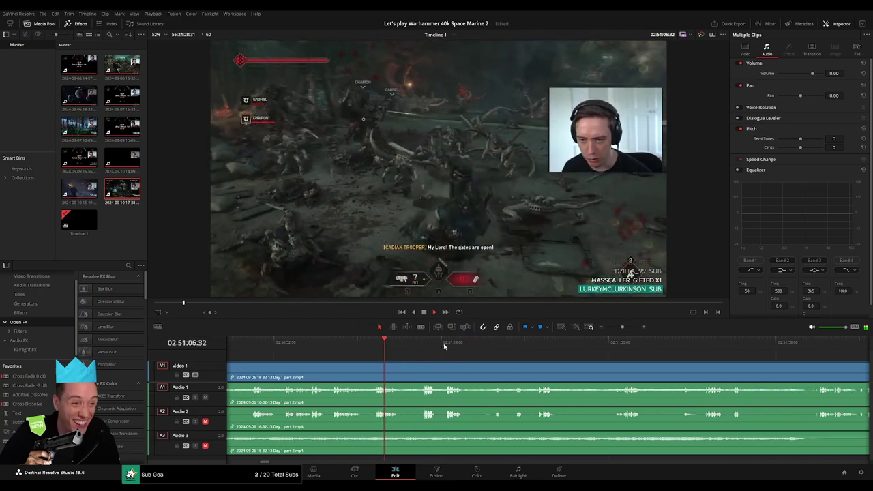
left_click(522, 345)
scroll(451, 345, "right", 3)
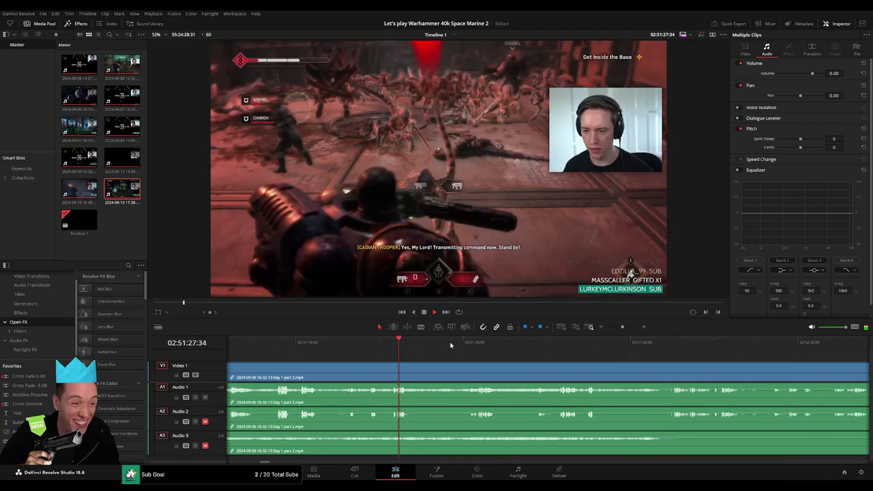
left_click(467, 345)
scroll(437, 358, "right", 3)
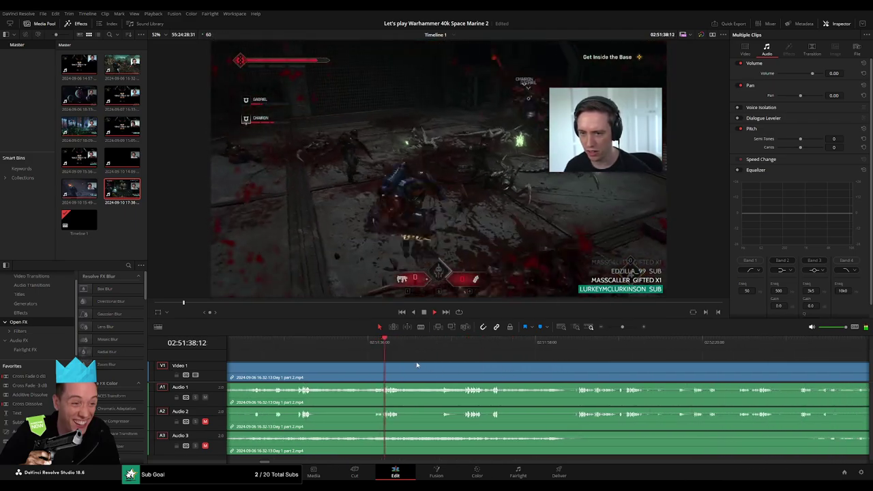
left_click(464, 344)
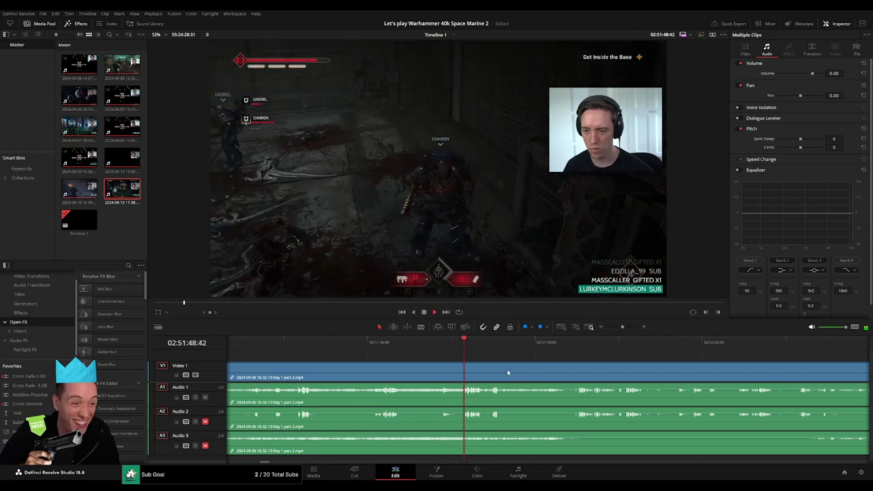
scroll(507, 372, "right", 3)
left_click(463, 353)
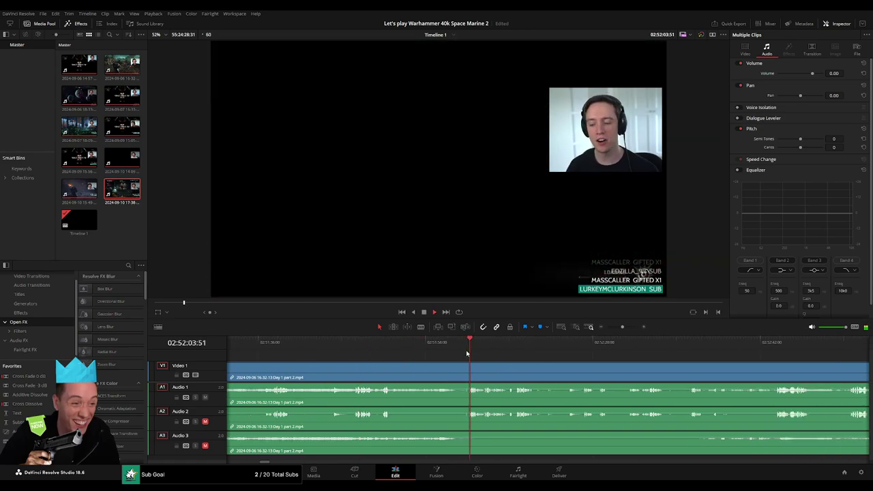
Step: Step through the black section and park the playhead around 02:52:33
left_click(516, 343)
left_click(583, 347)
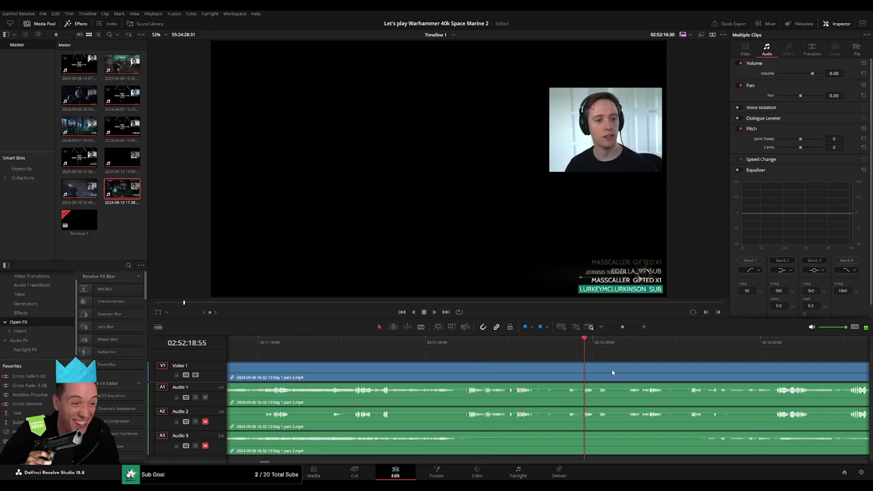
left_click(474, 345)
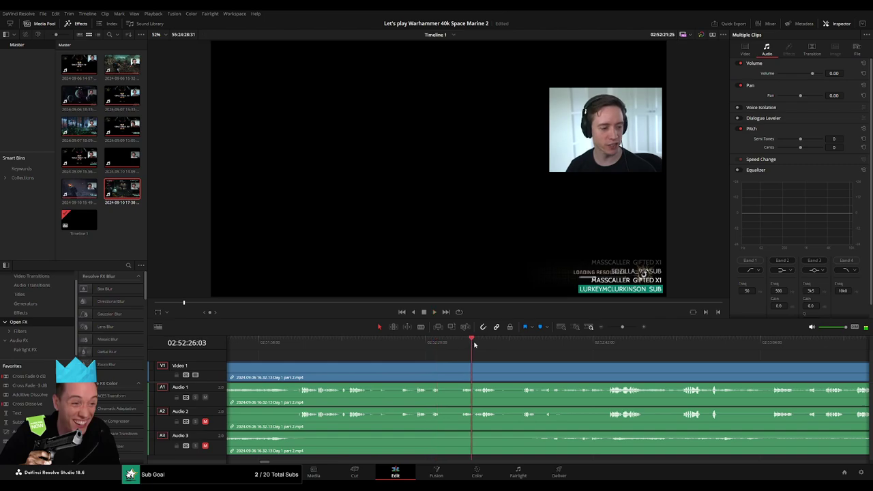
left_click(524, 343)
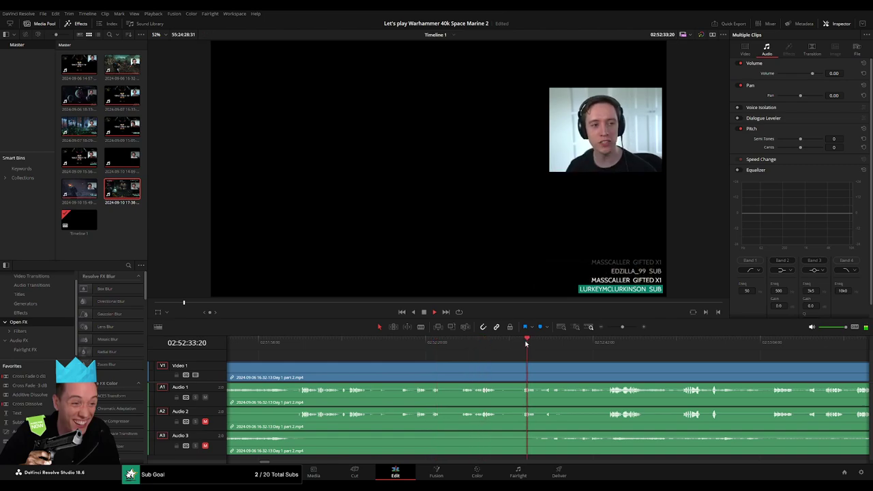
left_click(606, 344)
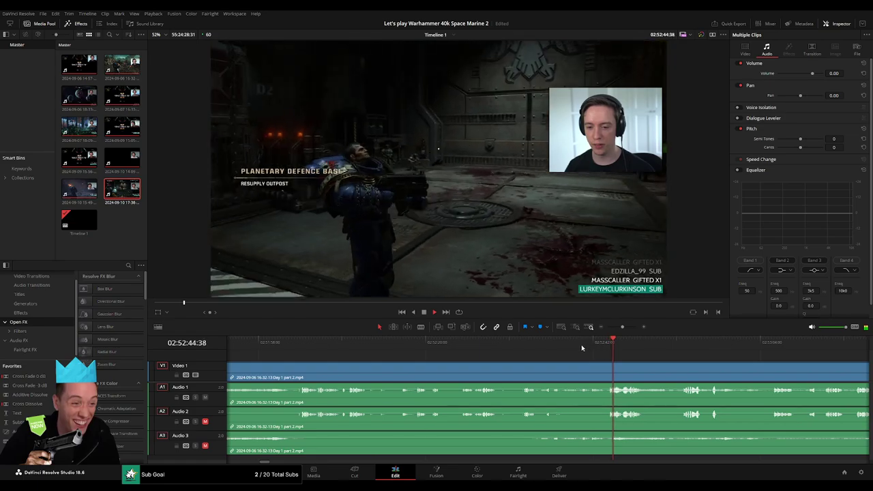
left_click(585, 347)
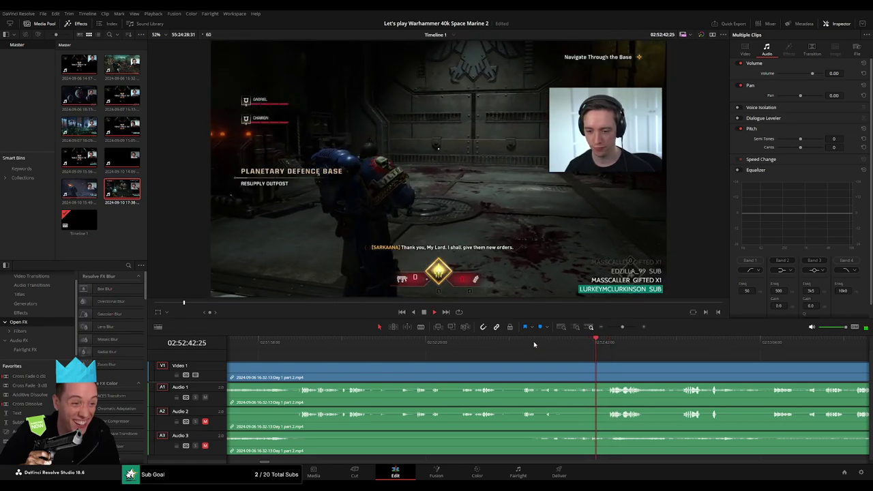
left_click(525, 343)
scroll(545, 345, "up", 2)
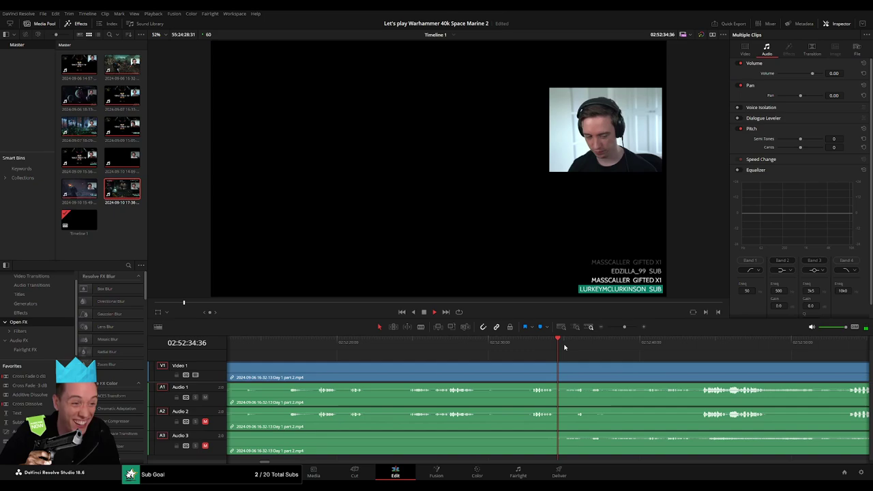
left_click(532, 347)
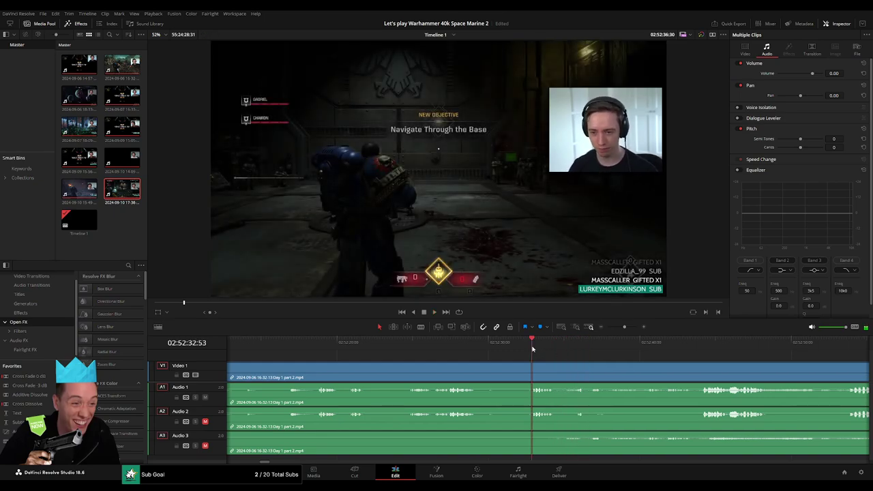
scroll(532, 349, "up", 2)
Step: Split all tracks at 02:52:32 and add fades on Audio 1, 2 and 3 around the cut
mouse_move(504, 349)
left_mouse_down()
mouse_move(463, 365)
mouse_move(502, 368)
mouse_move(469, 366)
left_mouse_up()
key("ctrl+backslash")
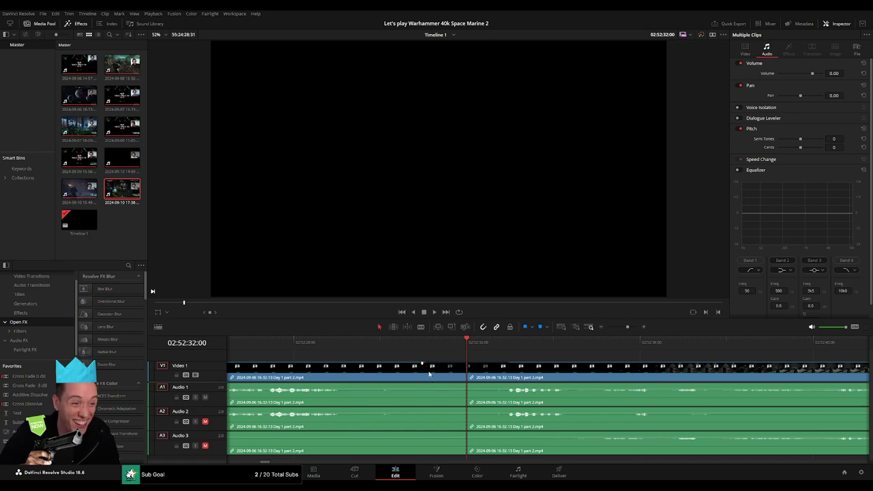
mouse_move(463, 386)
left_mouse_down()
mouse_move(424, 386)
mouse_move(501, 385)
left_mouse_up()
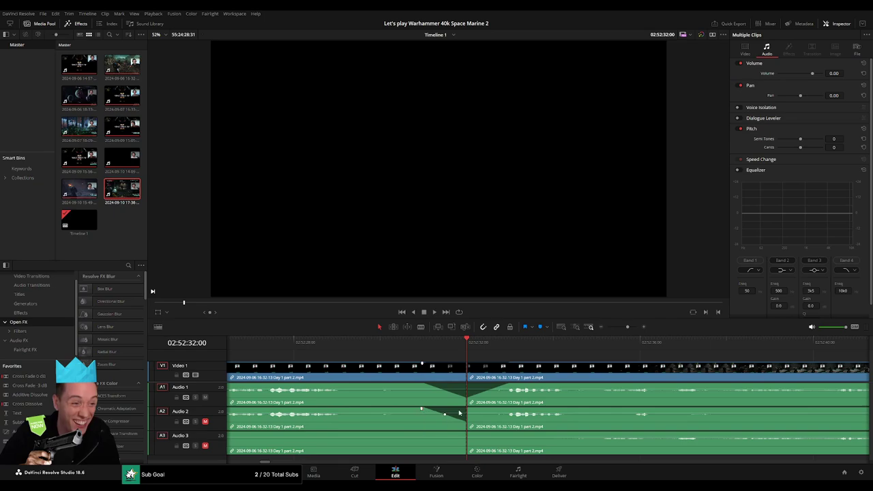
left_click_drag(468, 409, 498, 409)
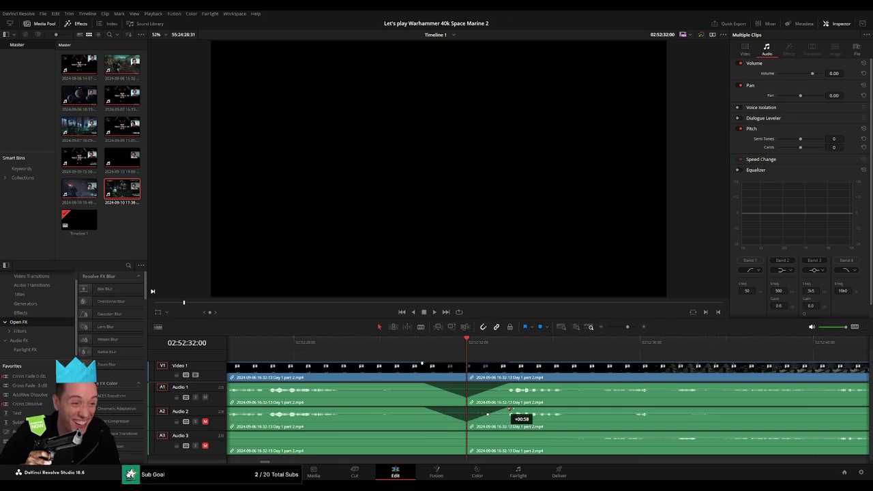
mouse_move(463, 435)
left_mouse_down()
mouse_move(425, 434)
mouse_move(511, 433)
left_mouse_up()
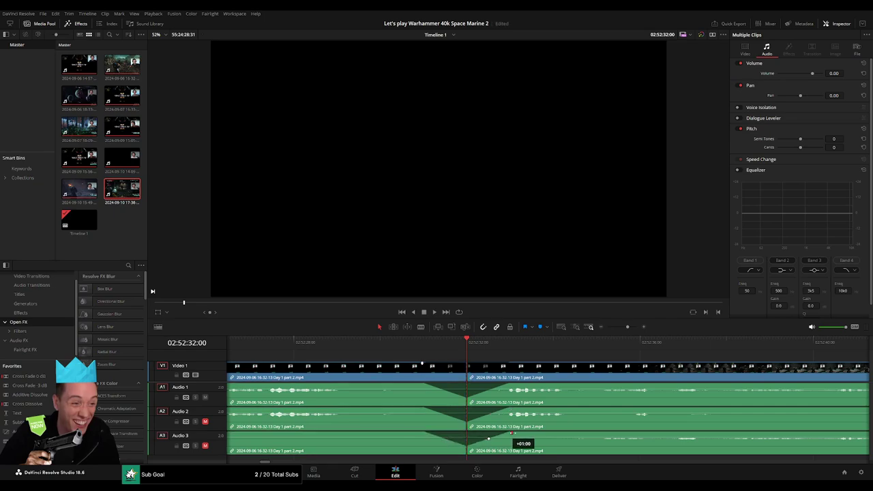
left_click(433, 339)
key("space")
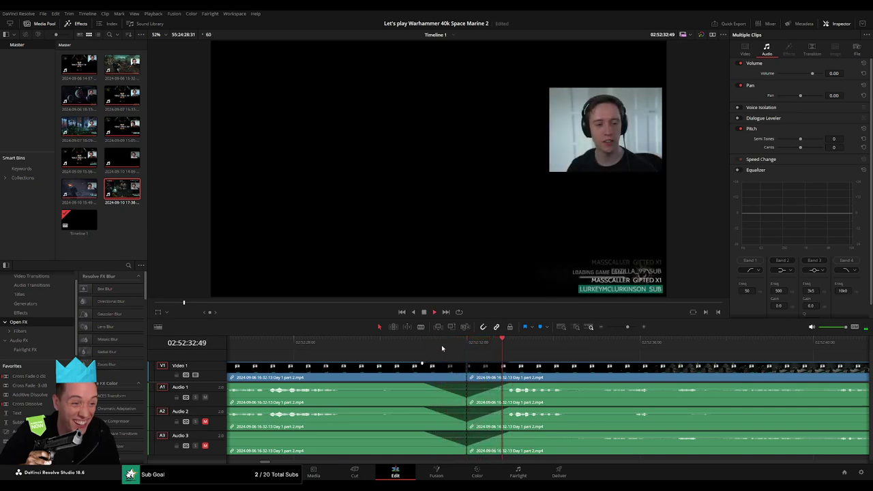
left_click(607, 328)
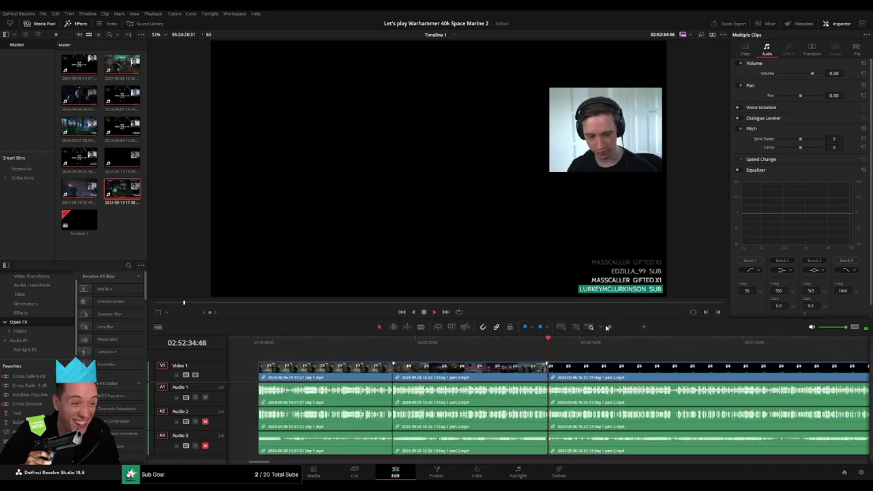
Step: Shift the Day 1 part 2 clips after the 02:52:32 split to start at 04:00:00:00
scroll(428, 355, "down", 3)
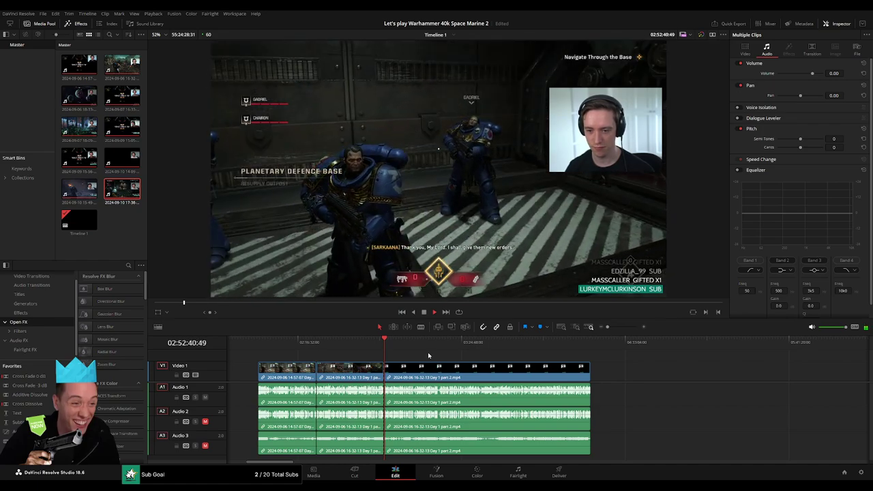
key("space")
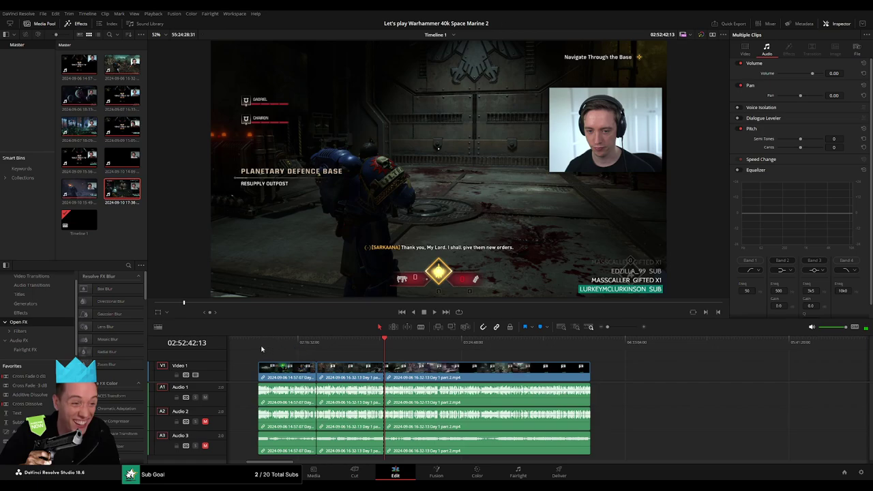
key("Home")
scroll(432, 372, "right", 5)
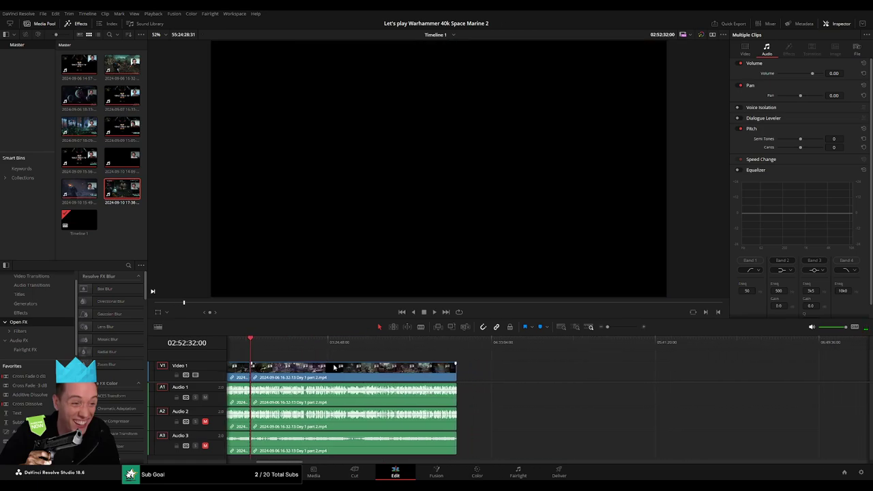
left_click_drag(431, 371, 654, 371)
left_click(436, 380)
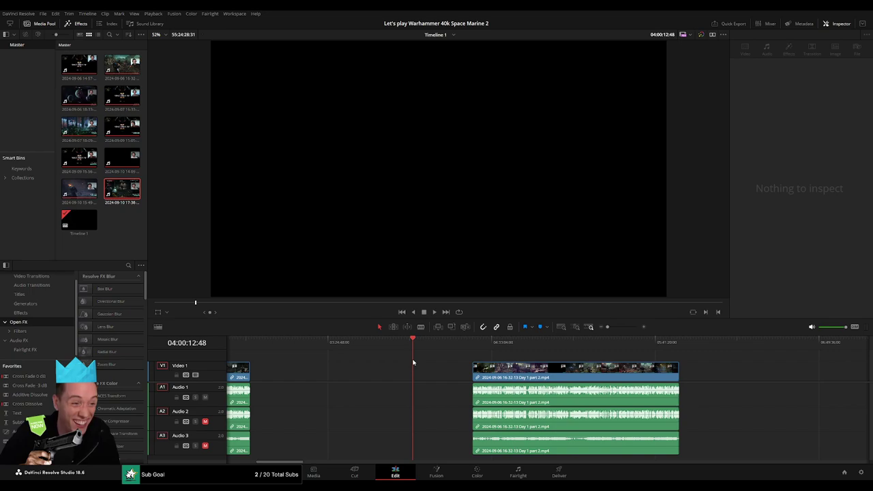
scroll(609, 337, "up", 3)
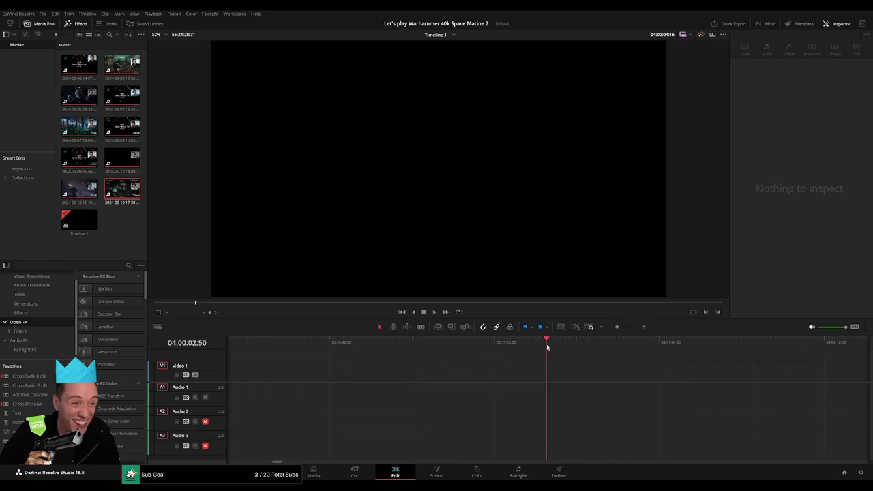
left_click_drag(546, 344, 544, 347)
left_click_drag(617, 327, 607, 327)
left_click_drag(656, 368, 596, 358)
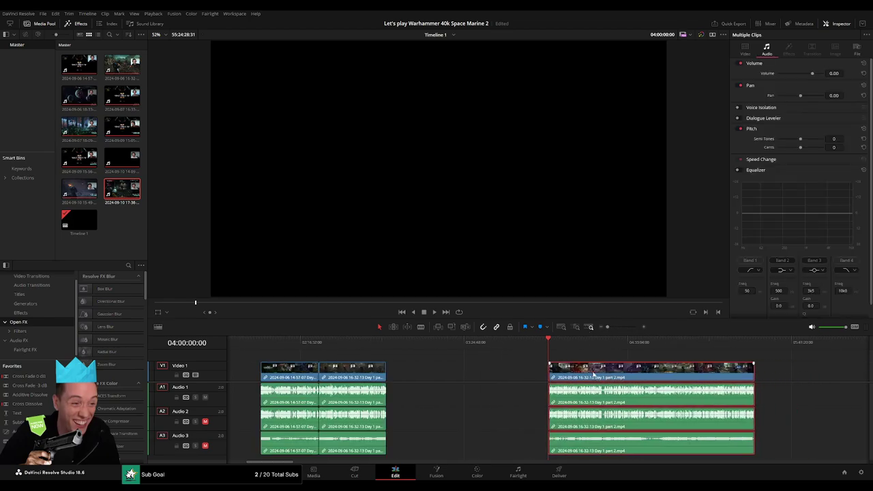
key("space")
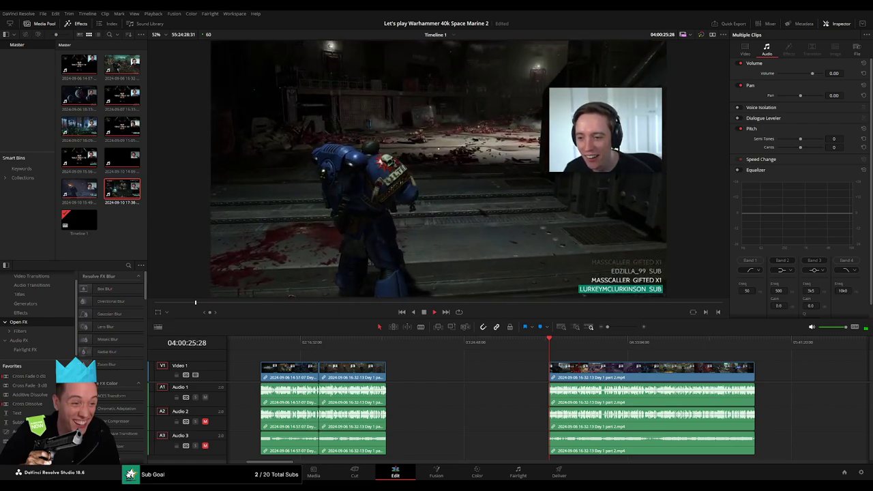
scroll(580, 355, "right", 5)
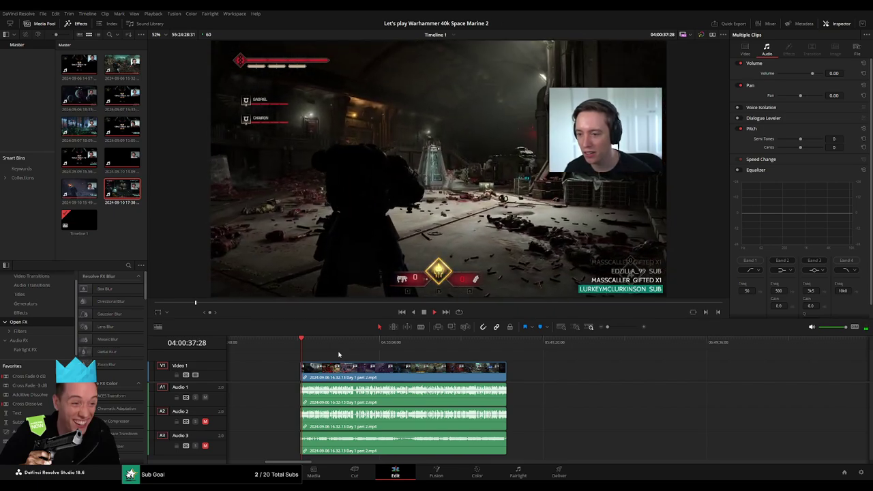
left_click_drag(338, 354, 423, 358)
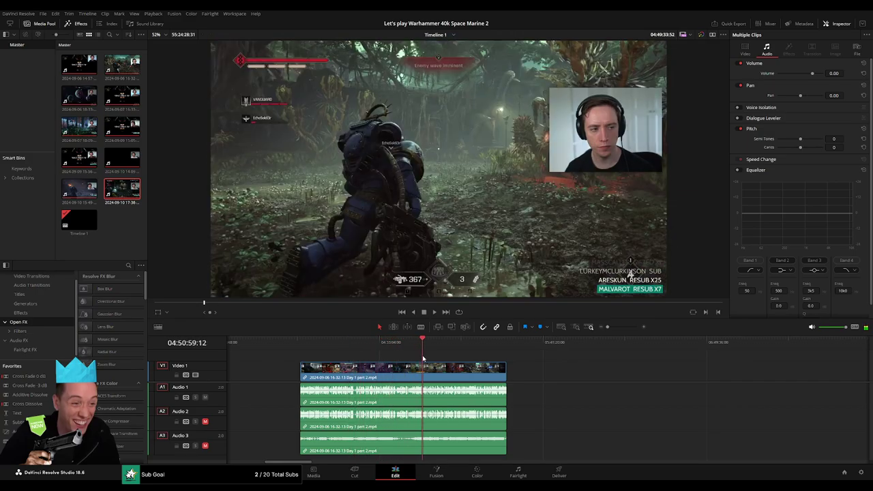
Step: Park the playhead at 04:52:14:09 and split all tracks there
left_click(547, 368)
scroll(548, 368, "up", 3)
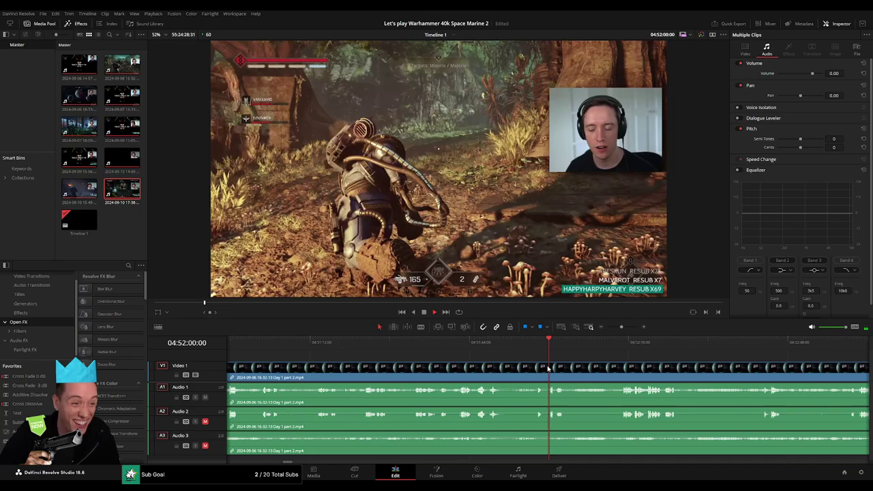
scroll(547, 369, "up", 2)
scroll(498, 359, "left", 2)
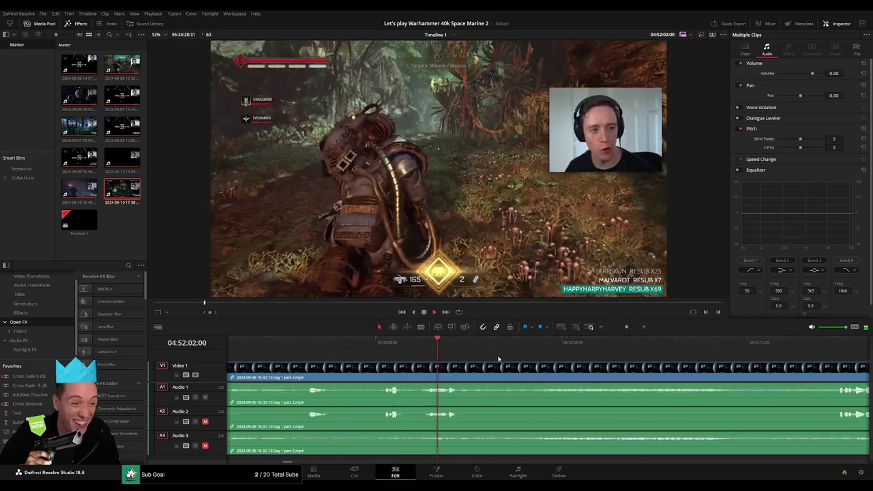
scroll(498, 359, "down", 2)
left_click_drag(571, 349, 637, 350)
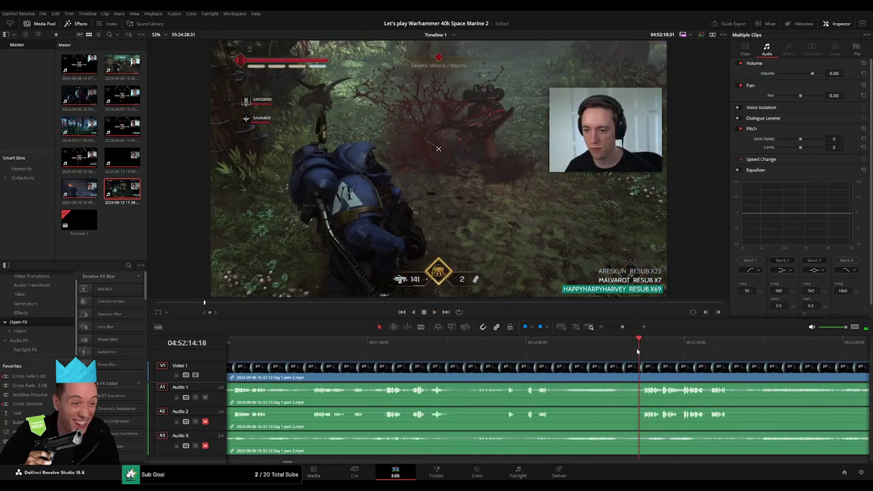
scroll(545, 365, "up", 5)
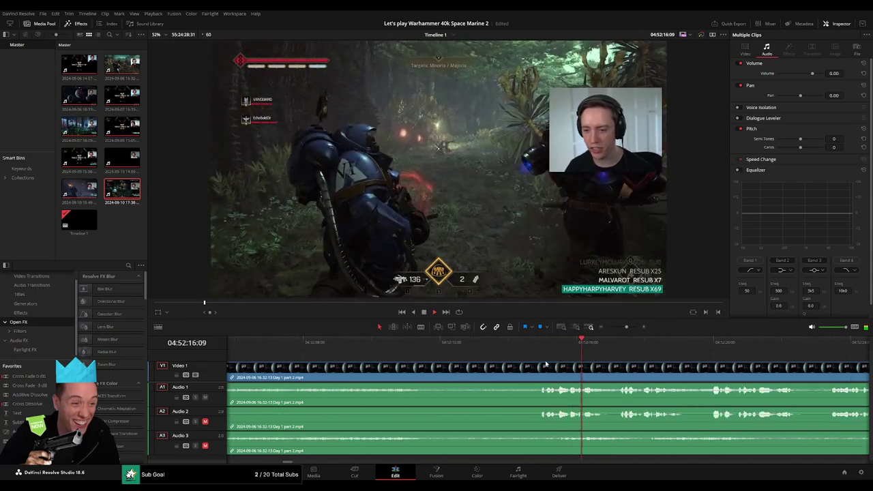
left_click(542, 346)
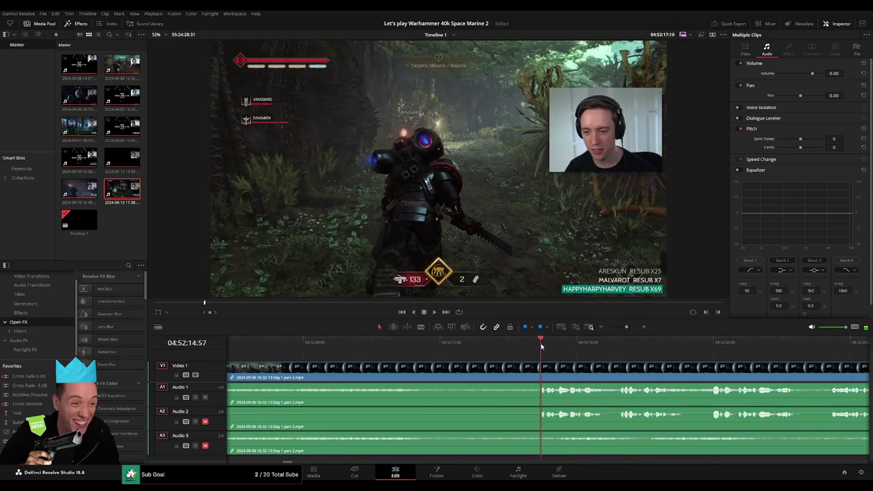
left_click_drag(542, 345, 508, 349)
key("ctrl+b")
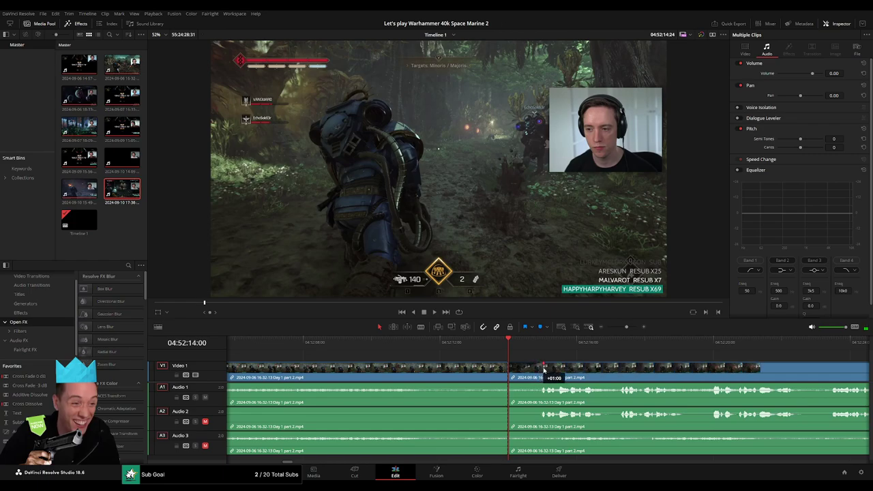
Step: Fade the video and audio out just before the 04:52:14 cut
mouse_move(538, 366)
left_mouse_down()
mouse_move(473, 367)
mouse_move(471, 386)
left_mouse_up()
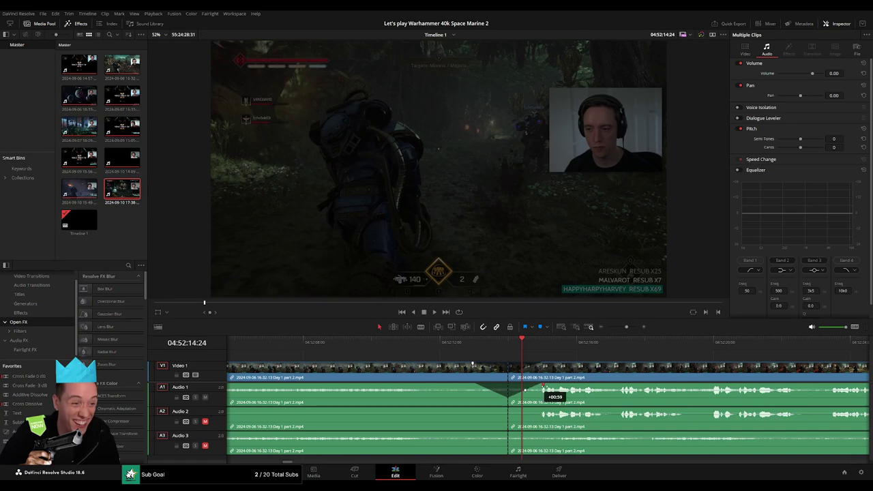
mouse_move(504, 410)
left_mouse_down()
mouse_move(471, 410)
mouse_move(535, 410)
left_mouse_up()
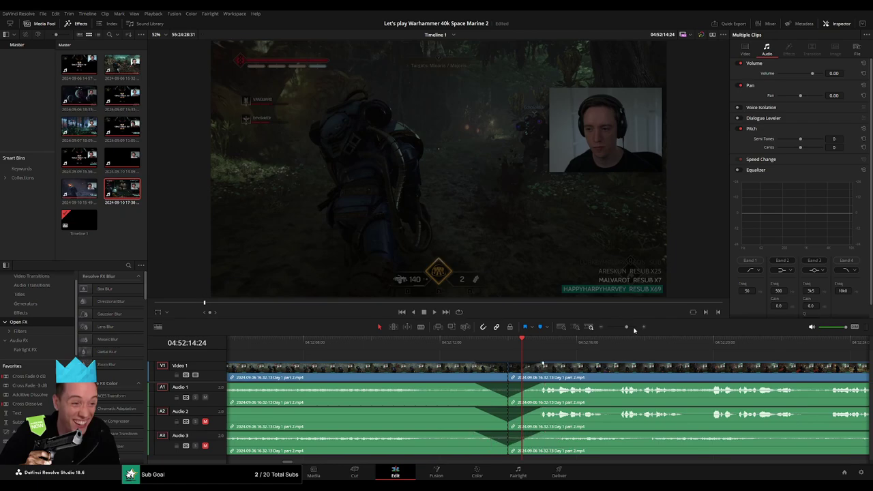
left_click_drag(634, 330, 585, 336)
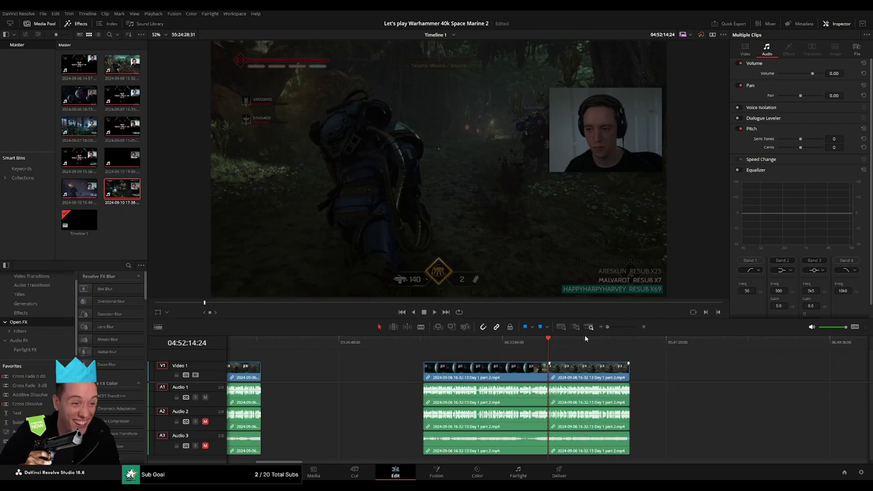
Step: Move the later Day 1 part 2 clip so it starts at 06:00:00:00
left_click(548, 351)
left_click_drag(386, 372, 649, 372)
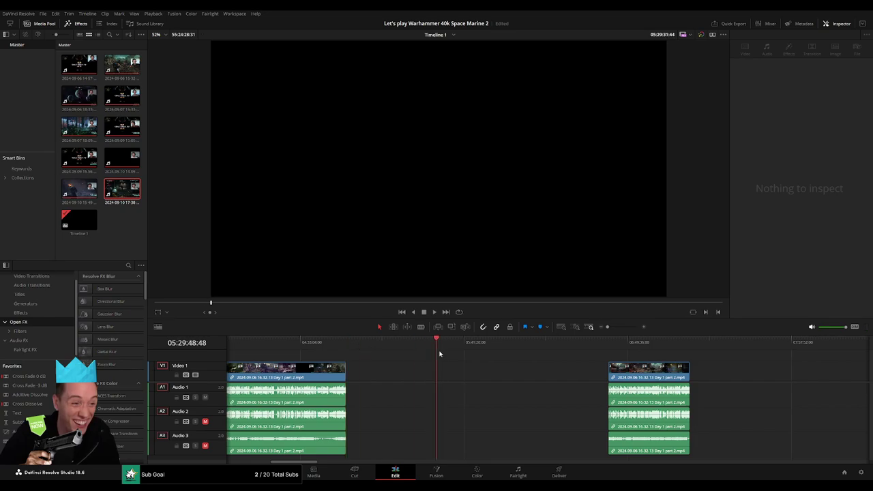
left_click_drag(440, 354, 509, 368)
key("ctrl+equal")
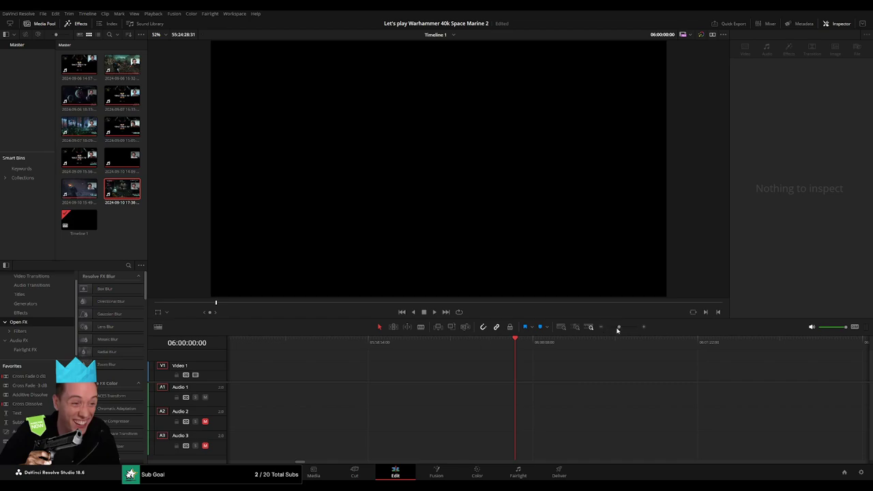
left_click_drag(617, 330, 606, 329)
left_click_drag(683, 377, 584, 377)
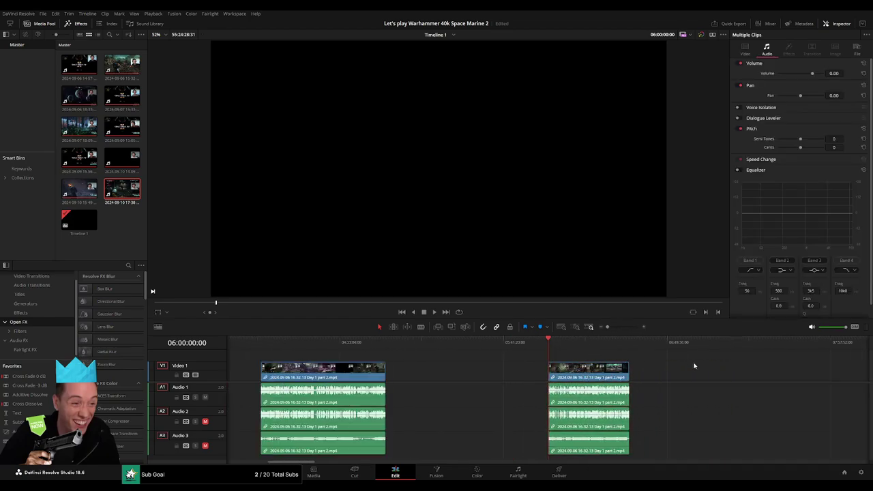
Step: Snap the Day 1 part 3 clip against the end of part 2
scroll(536, 361, "right", 15)
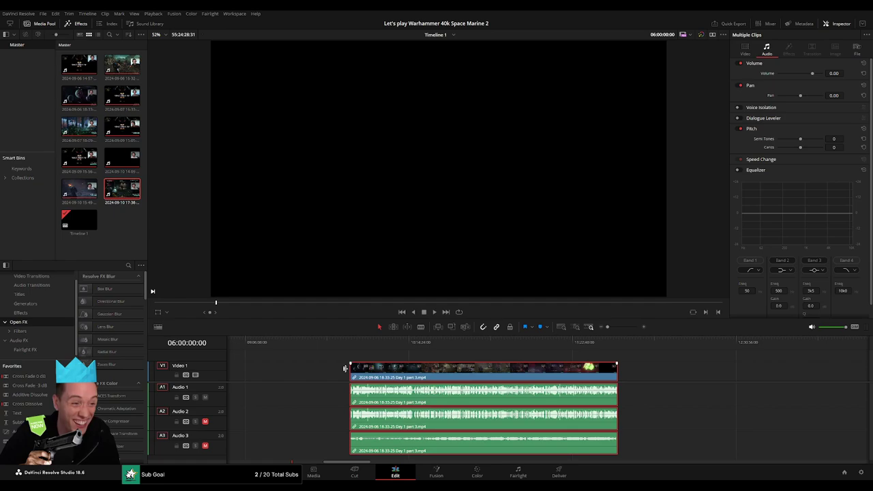
scroll(477, 375, "left", 10)
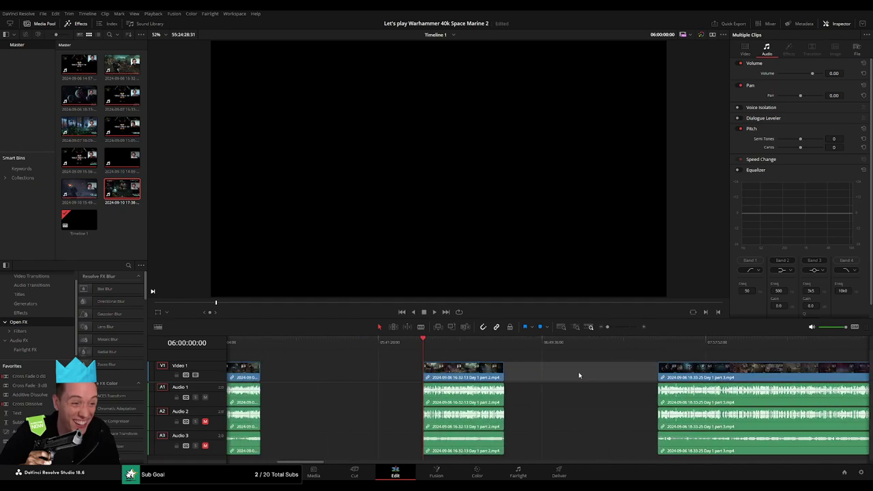
left_click_drag(710, 382, 555, 382)
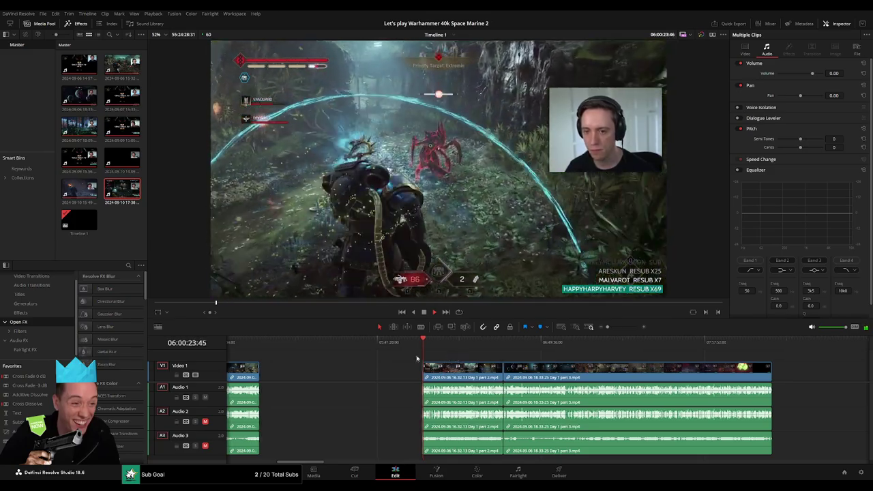
Step: Trim the end of Day 1 part 2 at its join with part 3 and play back across it
scroll(315, 345, "right", 3)
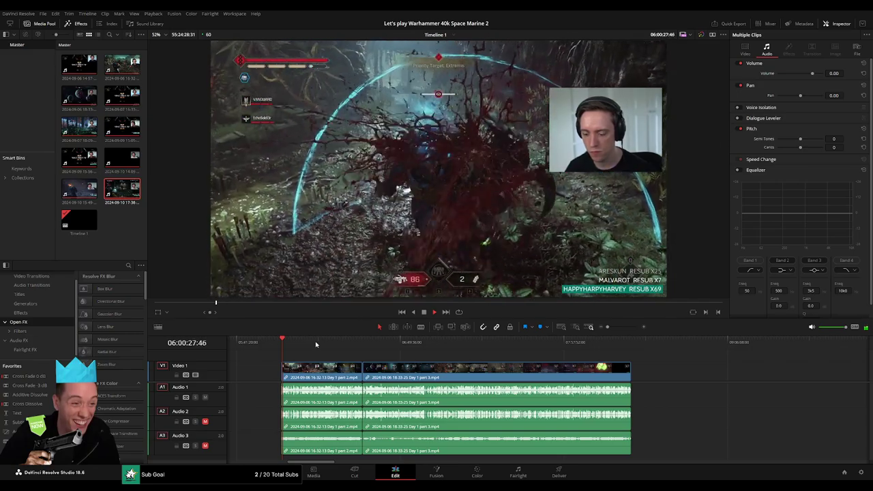
mouse_move(315, 341)
left_mouse_down()
mouse_move(342, 341)
mouse_move(362, 355)
left_mouse_up()
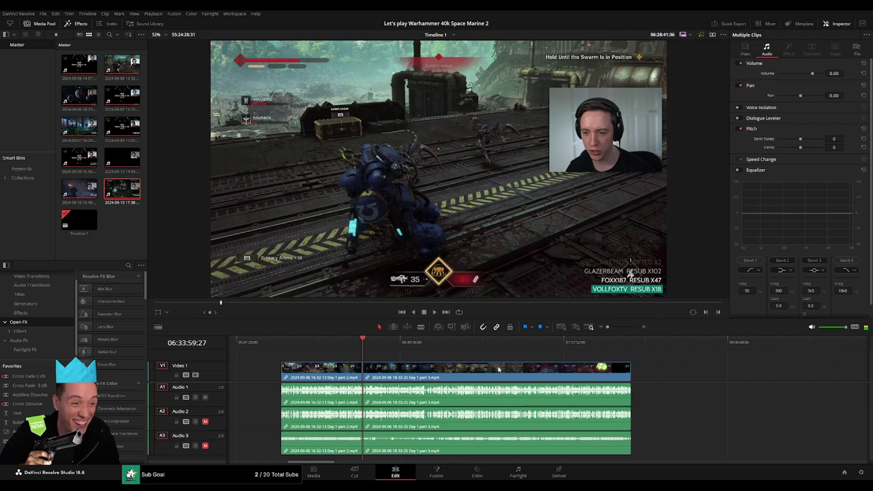
scroll(499, 369, "up", 3)
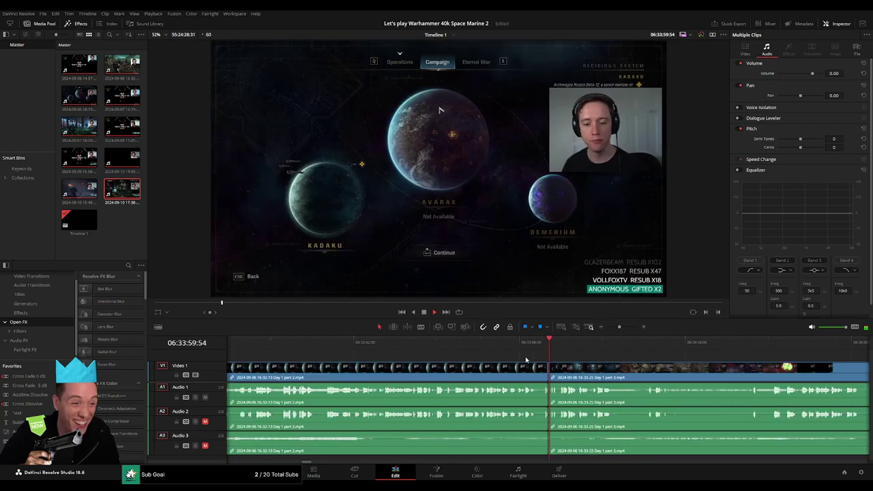
scroll(551, 362, "up", 1)
left_click_drag(550, 362, 529, 353)
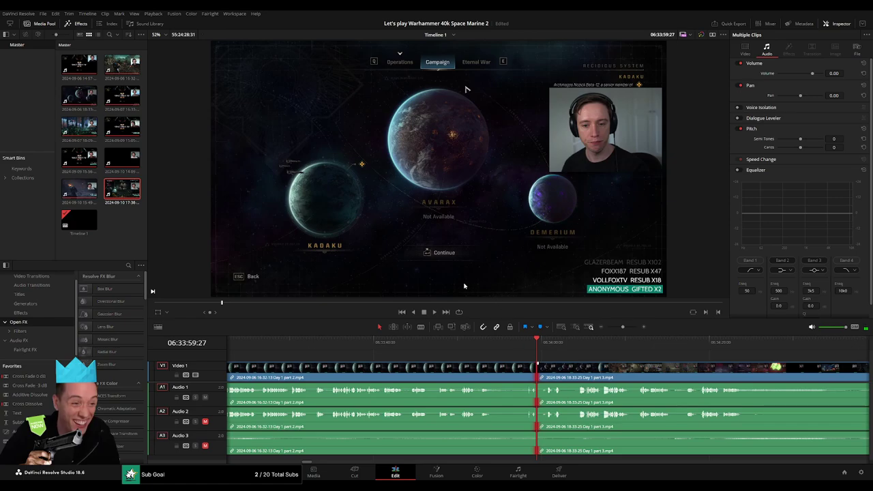
left_click_drag(536, 366, 532, 366)
key("space")
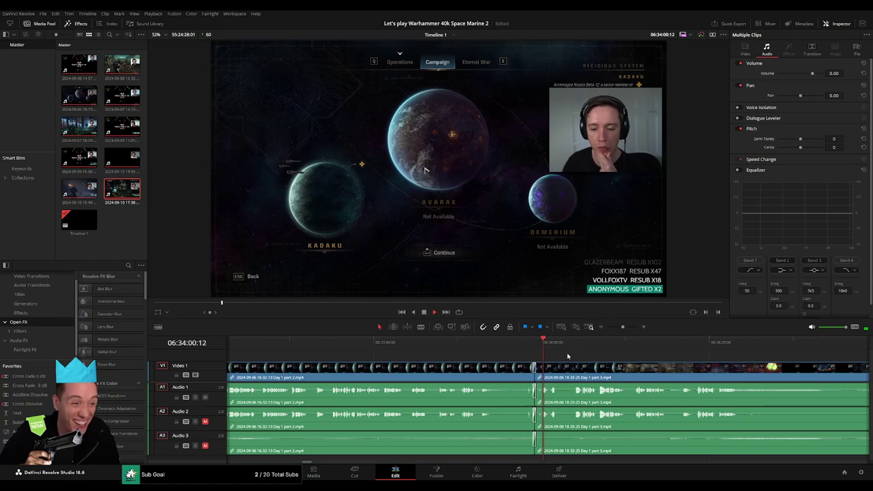
Step: Park the playhead just before 06:52:00 at the heraldry editor footage in part 3
left_click(576, 347)
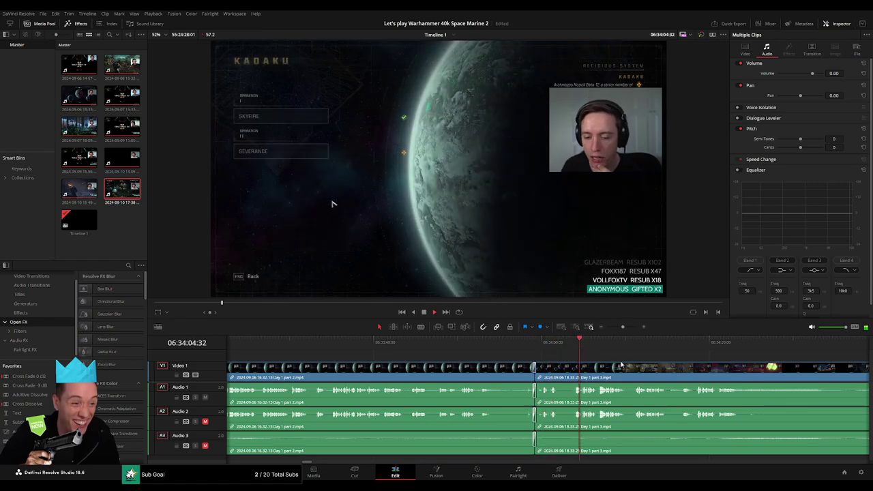
scroll(518, 354, "down", 5)
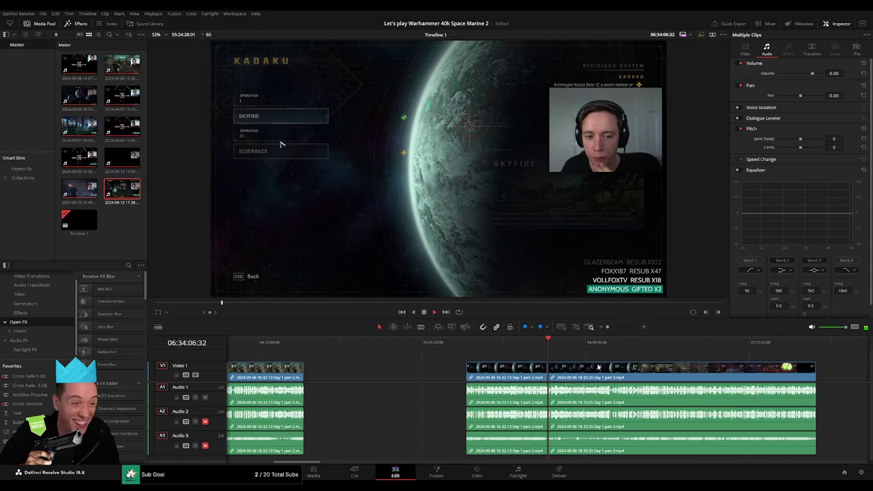
left_click_drag(390, 347, 426, 351)
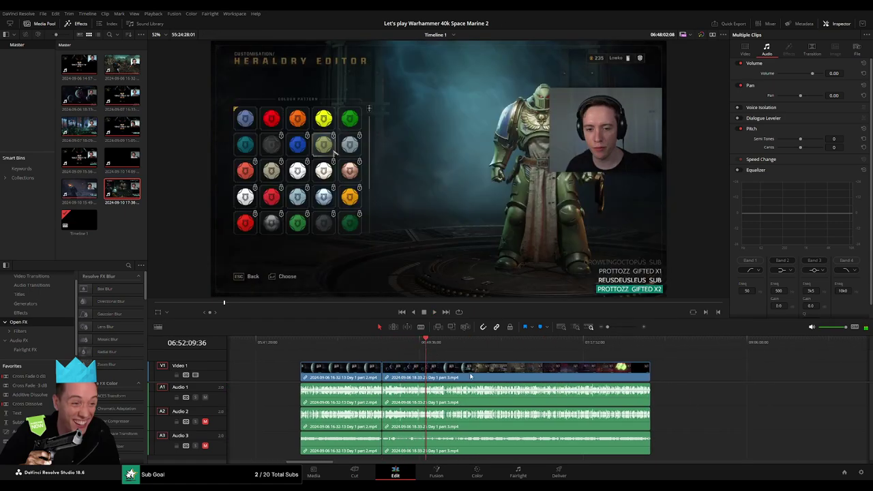
key("space")
scroll(471, 377, "up", 5)
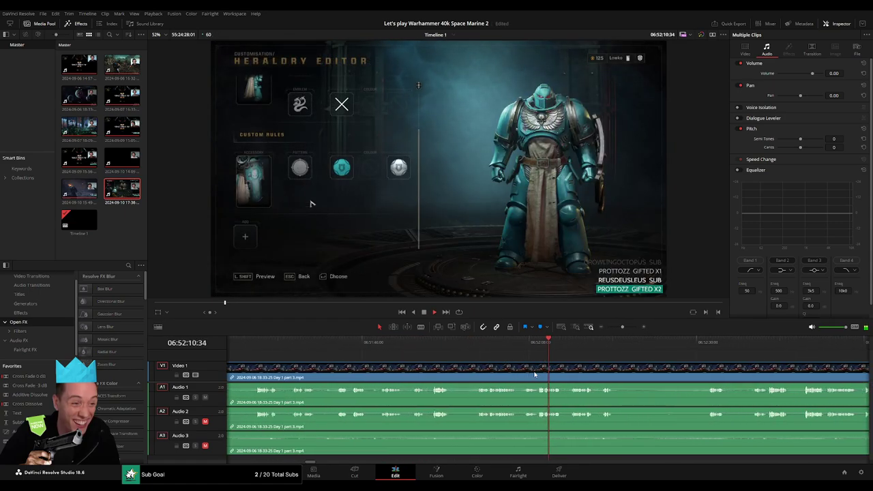
left_click(444, 343)
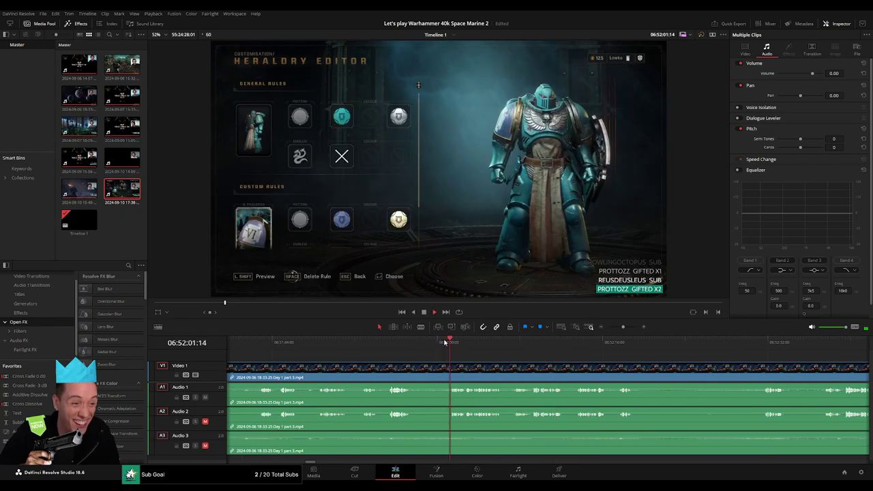
scroll(444, 348, "left", 3)
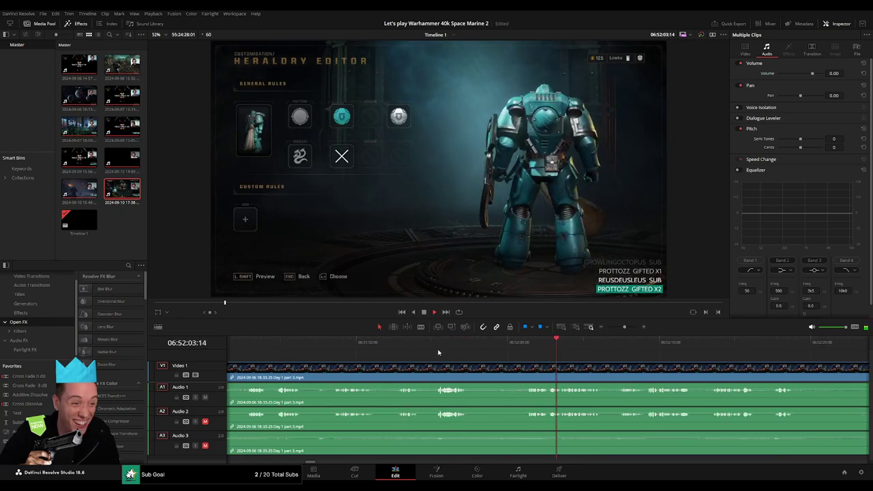
left_click(443, 347)
scroll(454, 349, "right", 2)
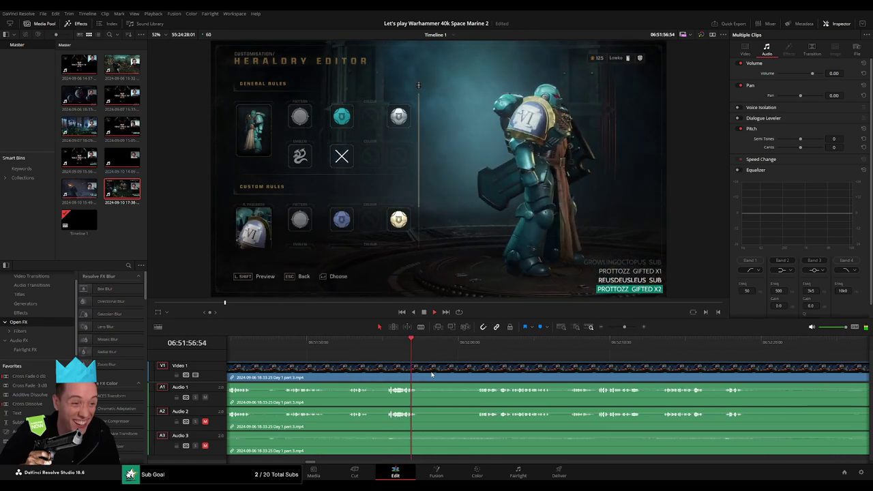
left_click(473, 346)
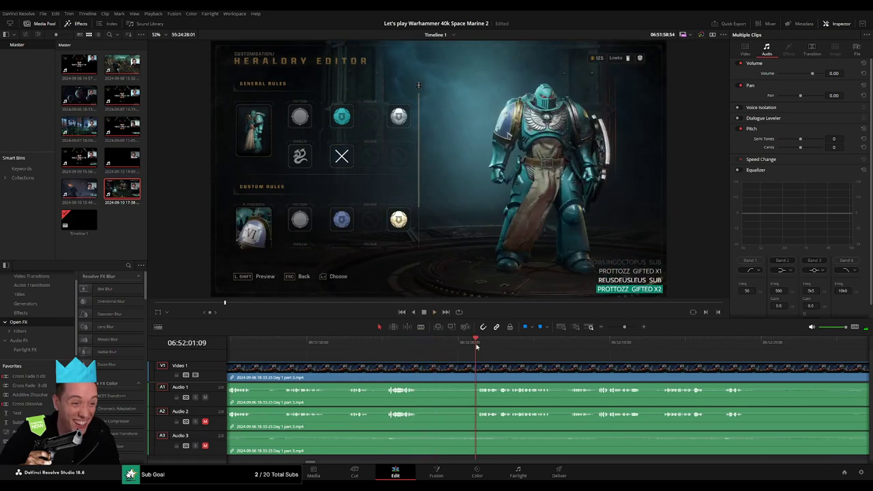
left_click(482, 346)
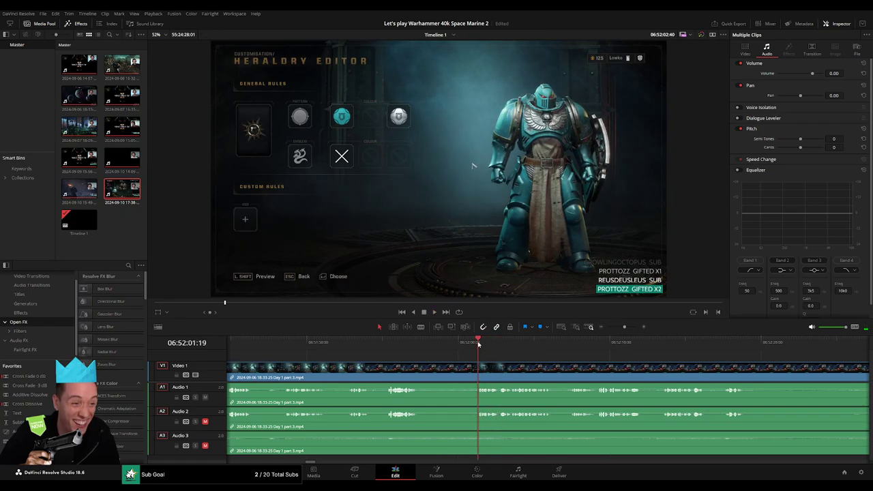
left_click_drag(478, 345, 458, 353)
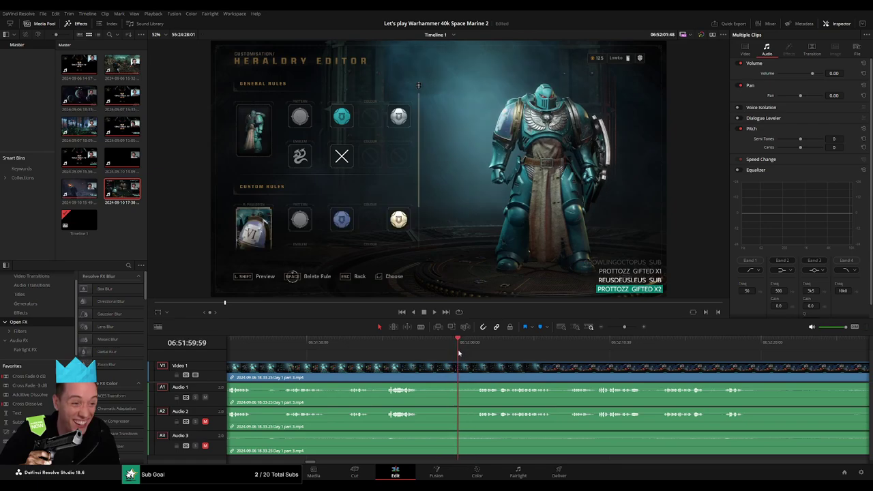
Step: Blade all tracks of the part 3 clip near 06:52 and trim the edge at the new cut
key("b")
left_click(459, 368)
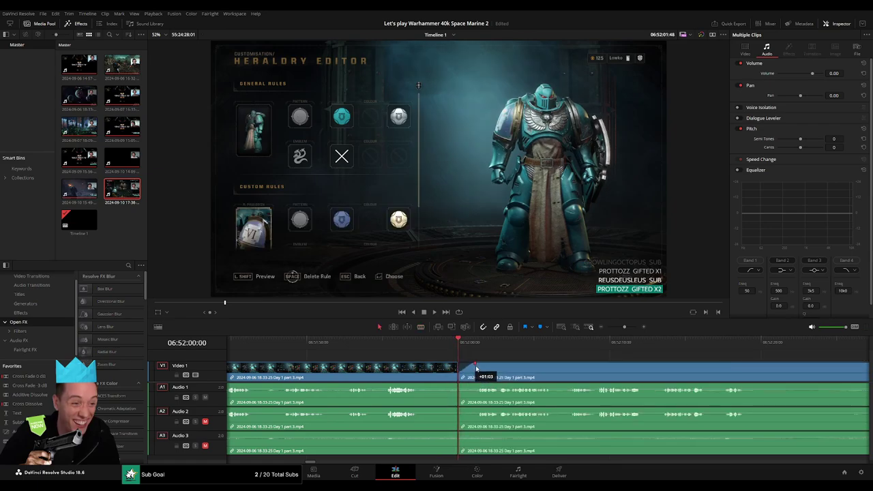
mouse_move(475, 368)
left_mouse_down()
mouse_move(444, 387)
mouse_move(468, 389)
mouse_move(451, 411)
left_mouse_up()
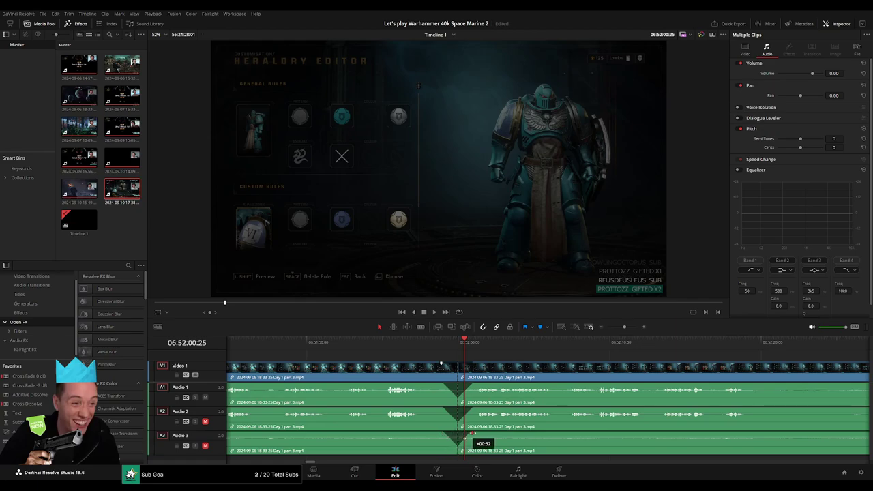
Step: Move the later part 3 section so it starts at 08:00:00:00
left_click_drag(621, 327, 607, 328)
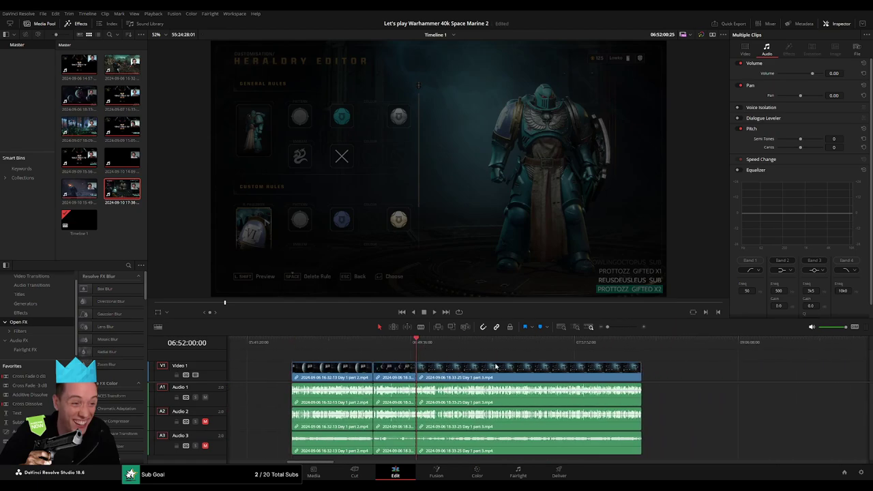
left_click_drag(495, 367, 646, 374)
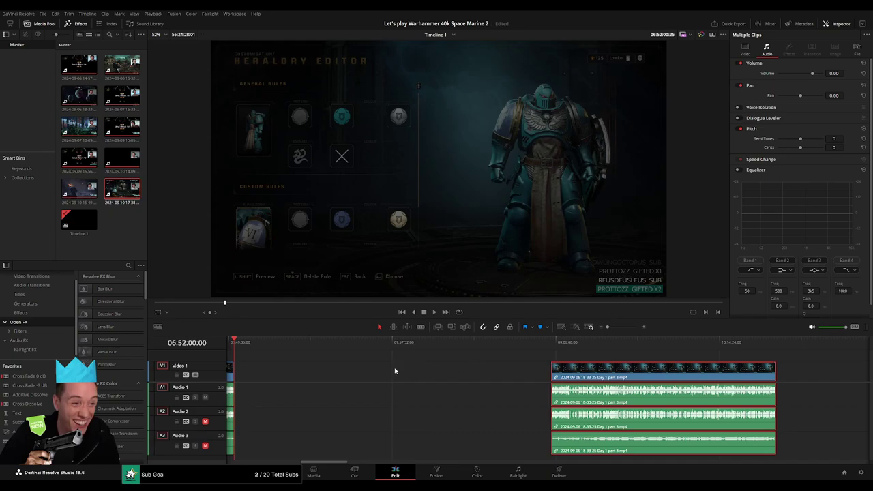
left_click(380, 374)
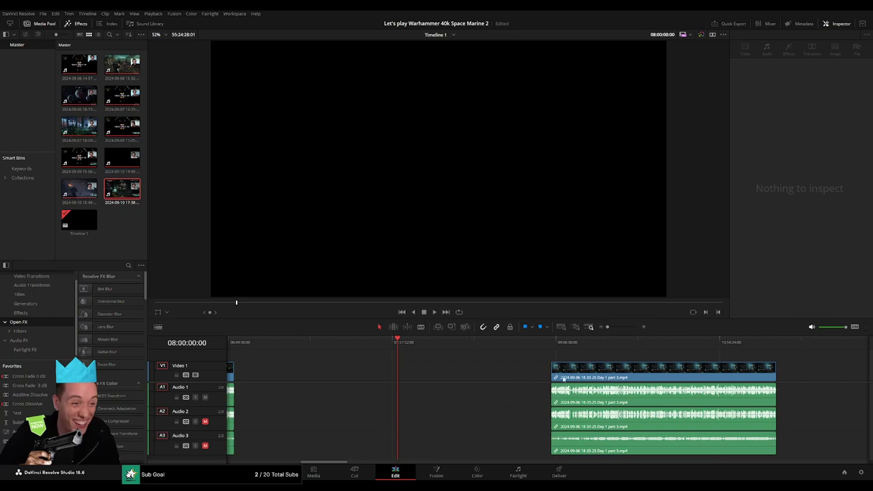
left_click_drag(563, 379, 410, 377)
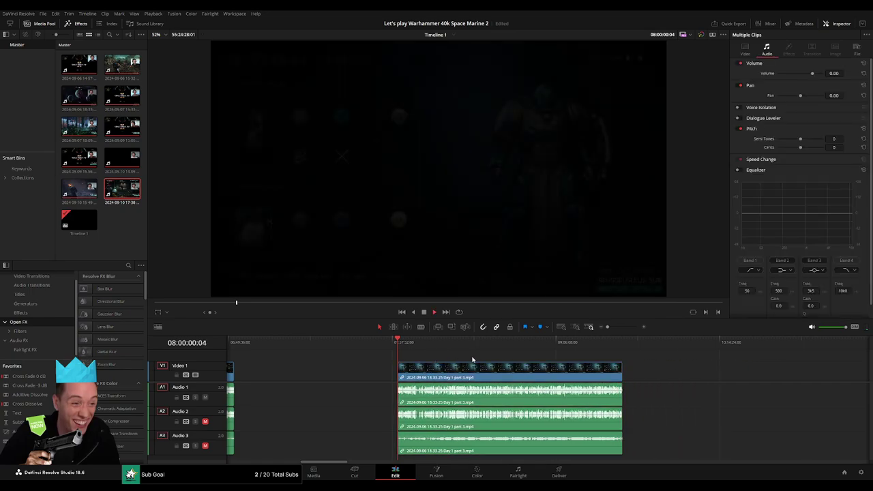
left_click_drag(326, 345, 440, 359)
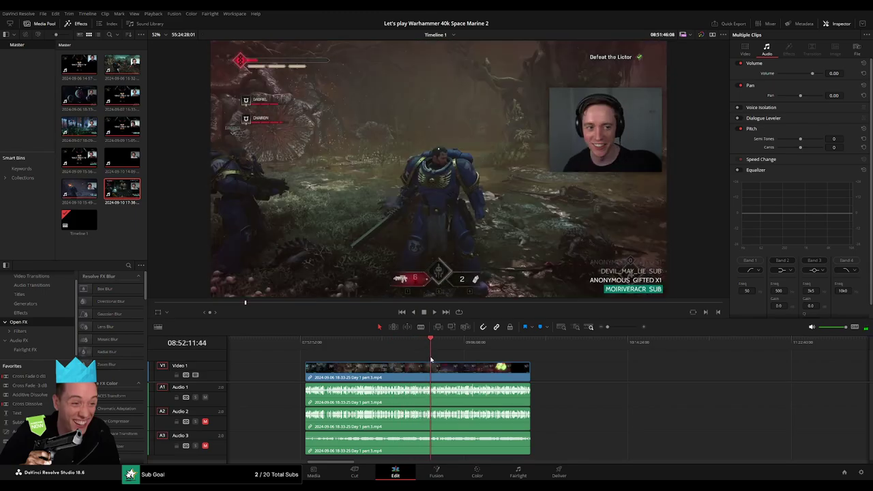
Step: Play and scrub the moved part 3 footage between about 08:51:48 and 08:52:36
key("space")
scroll(565, 374, "up", 3)
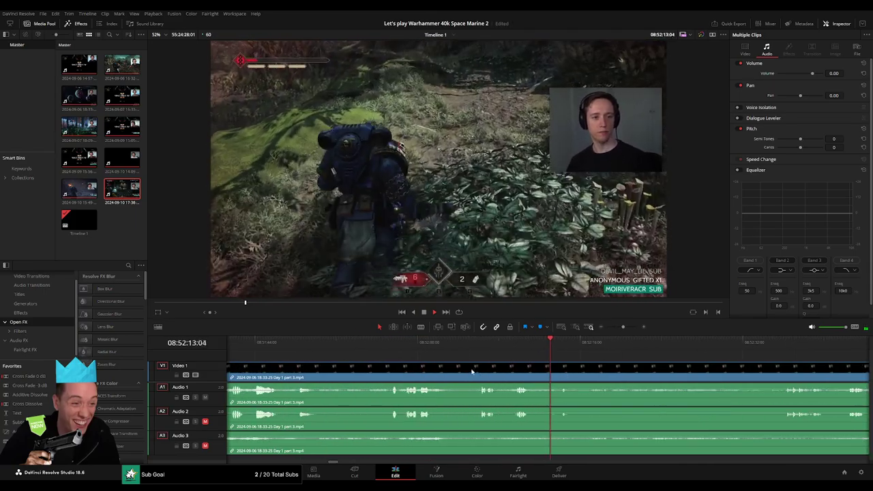
left_click(480, 347)
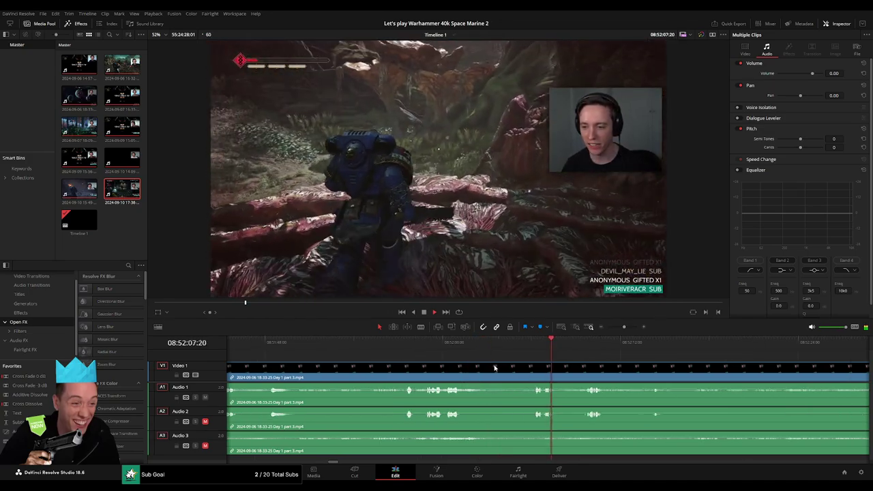
scroll(492, 368, "up", 2)
left_click(424, 345)
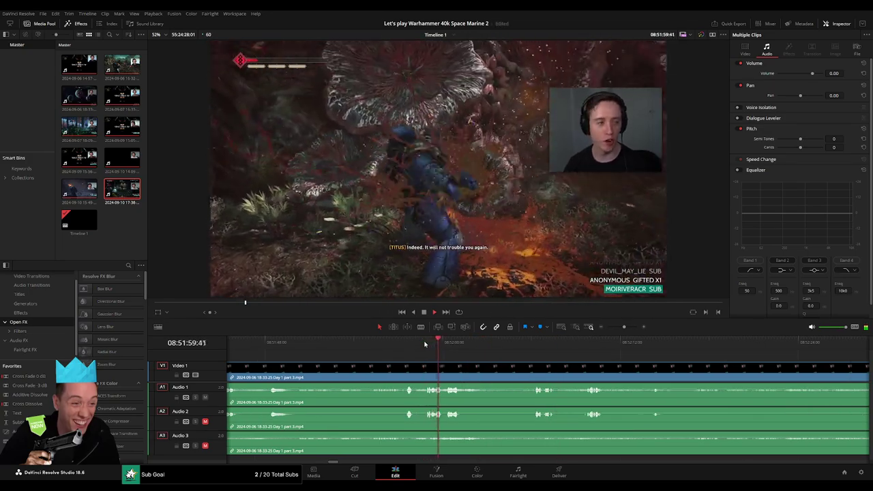
left_click(405, 346)
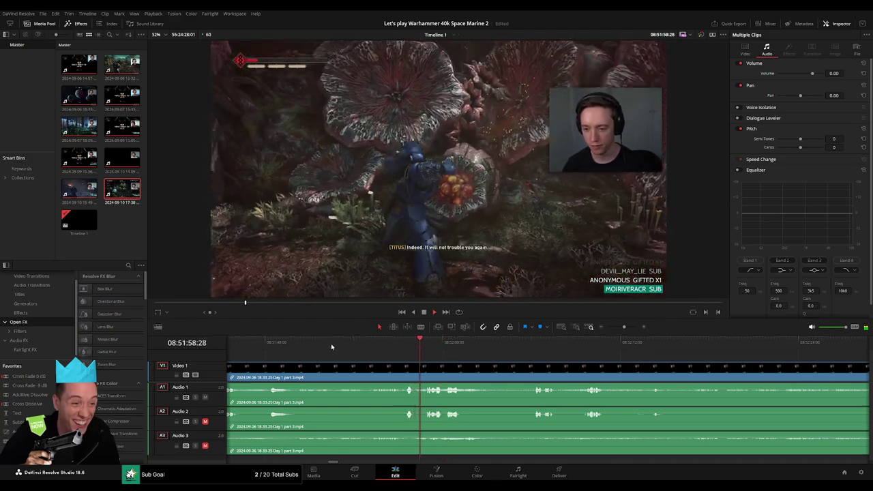
left_click(271, 347)
scroll(381, 351, "left", 3)
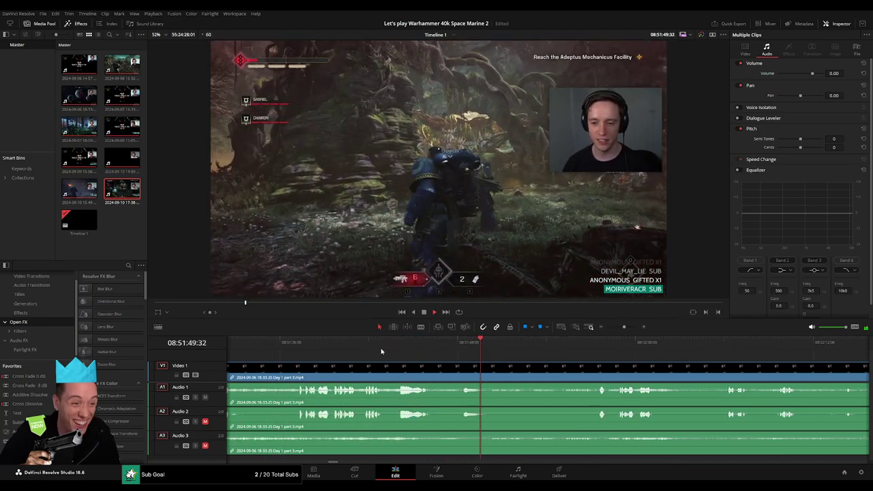
left_click(678, 343)
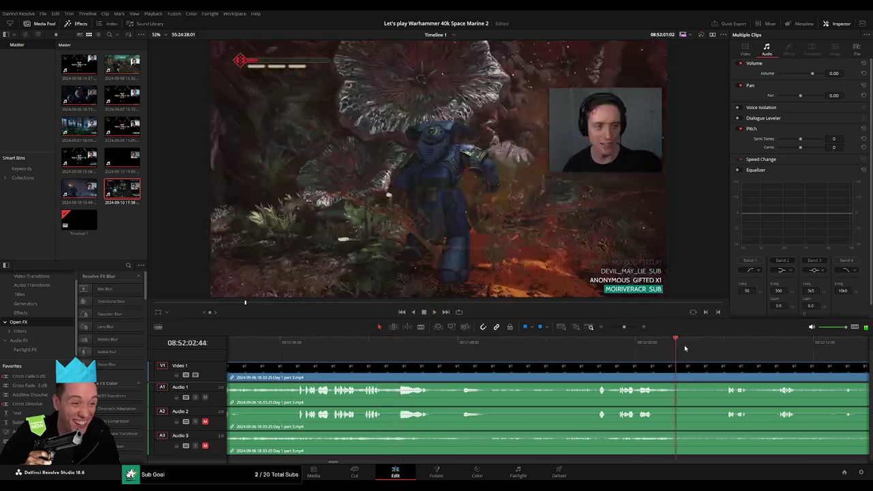
left_click(741, 343)
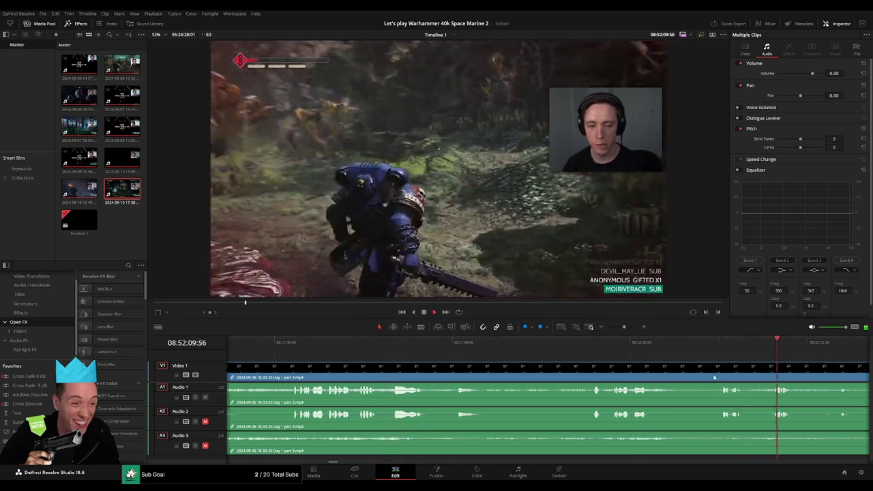
scroll(511, 360, "right", 5)
left_click(539, 343)
scroll(580, 352, "right", 3)
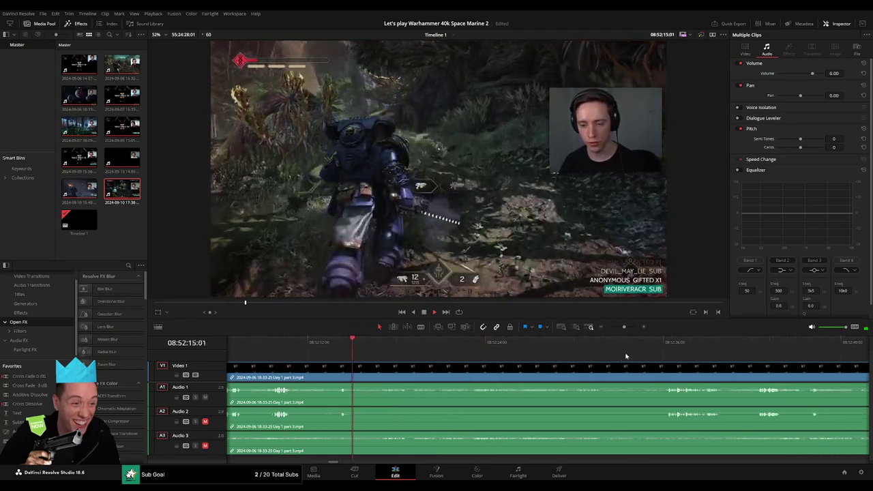
left_click(668, 343)
Step: Settle the playhead at about 08:52:16 and blade the part 3 clip on all tracks there
scroll(511, 375, "right", 3)
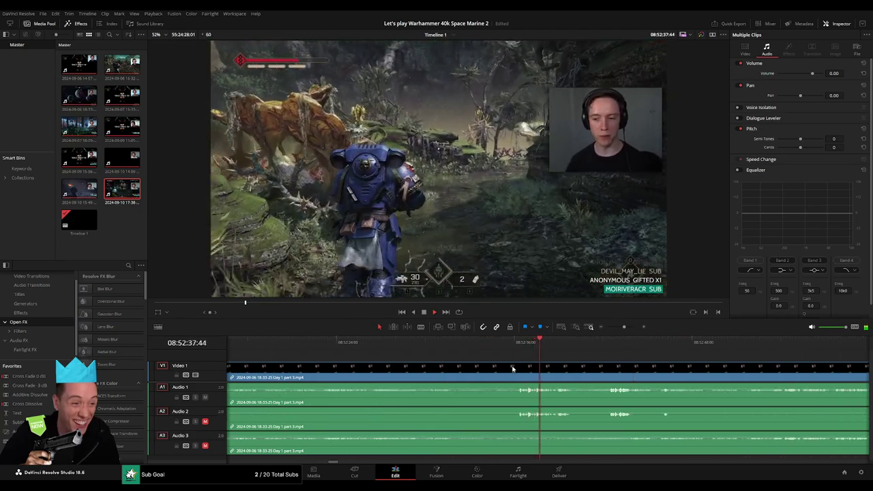
left_click(611, 341)
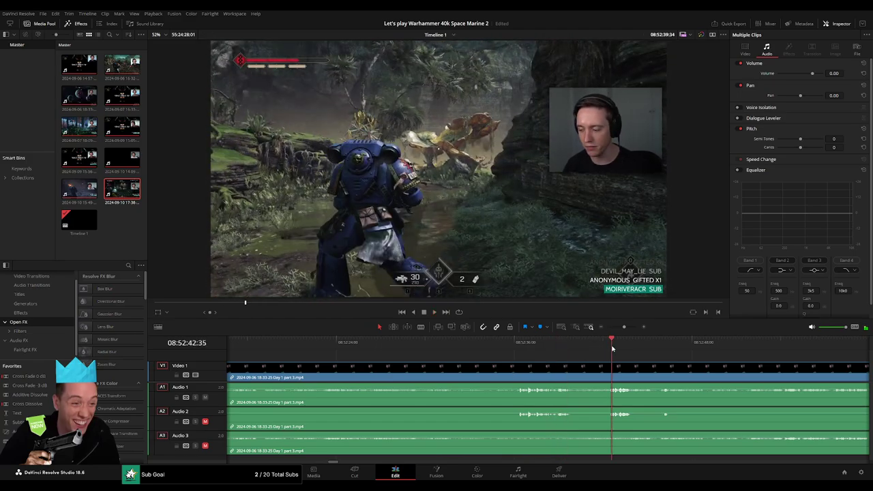
left_click(426, 344)
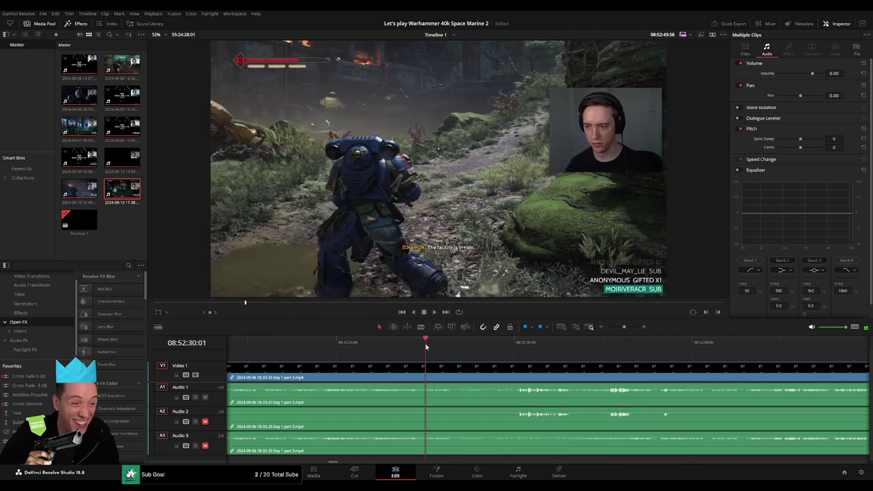
left_click(322, 345)
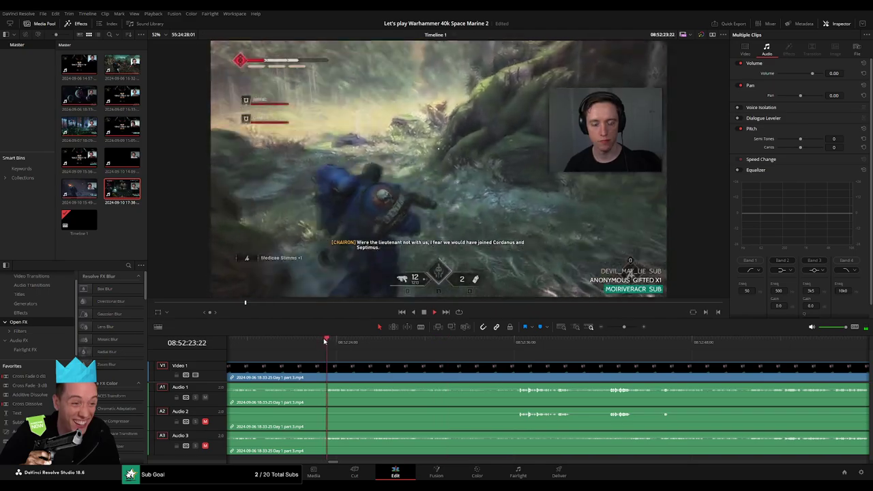
scroll(478, 367, "left", 3)
scroll(478, 366, "left", 1)
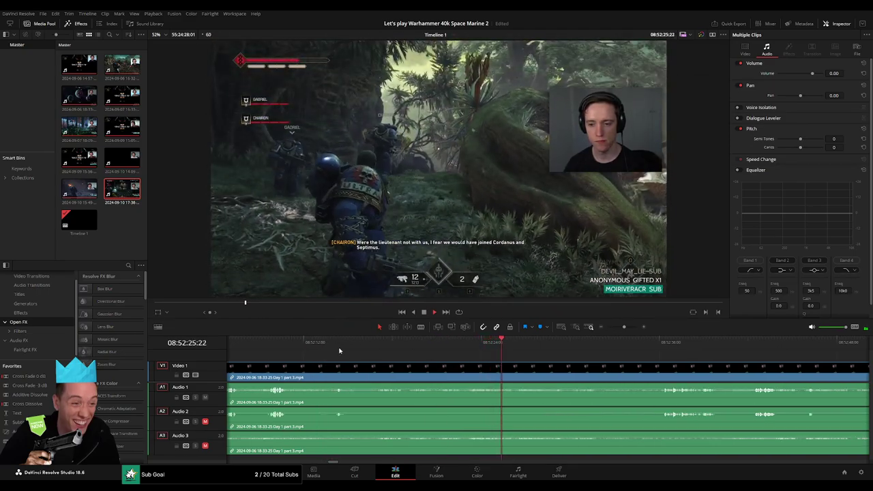
left_click(339, 345)
left_click(380, 353)
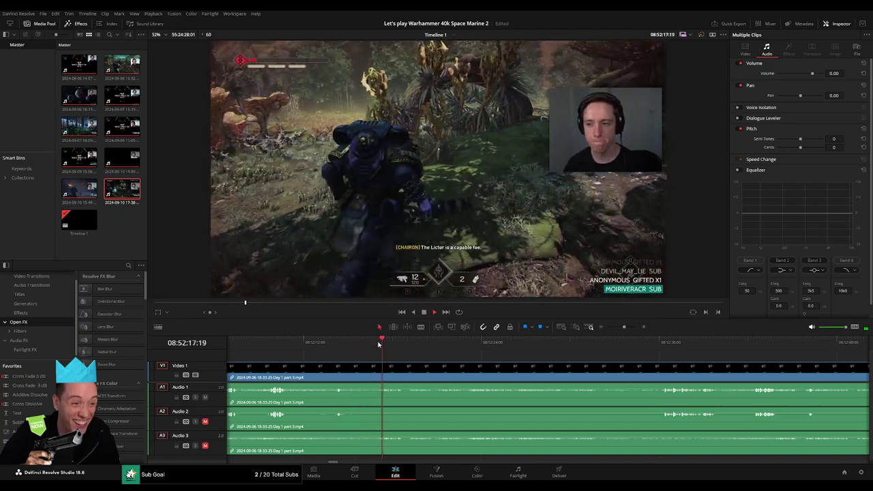
scroll(384, 352, "up", 2)
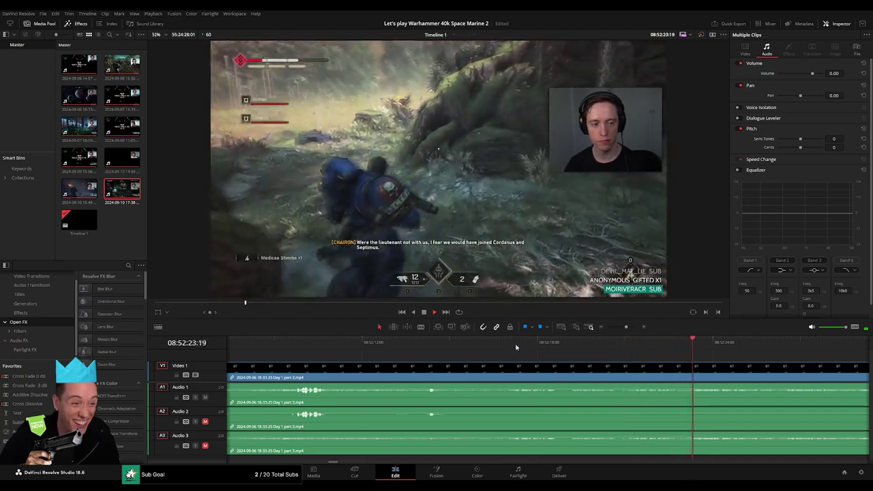
left_click(509, 342)
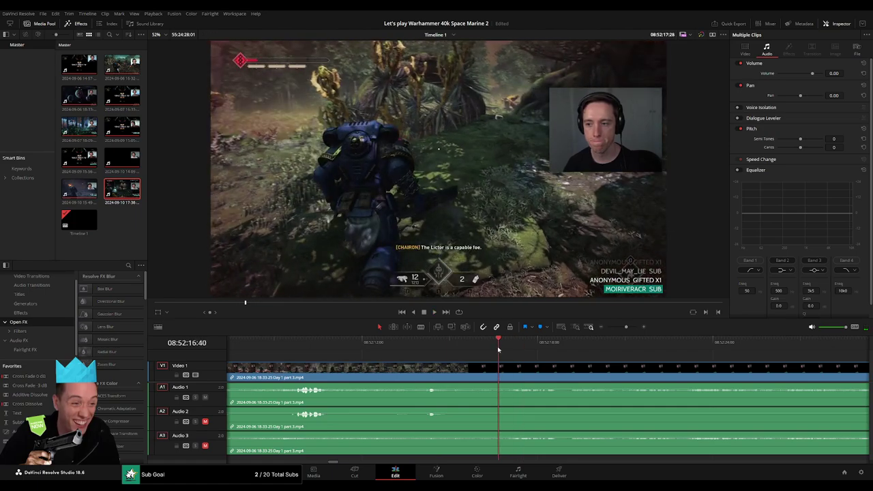
left_click(481, 356)
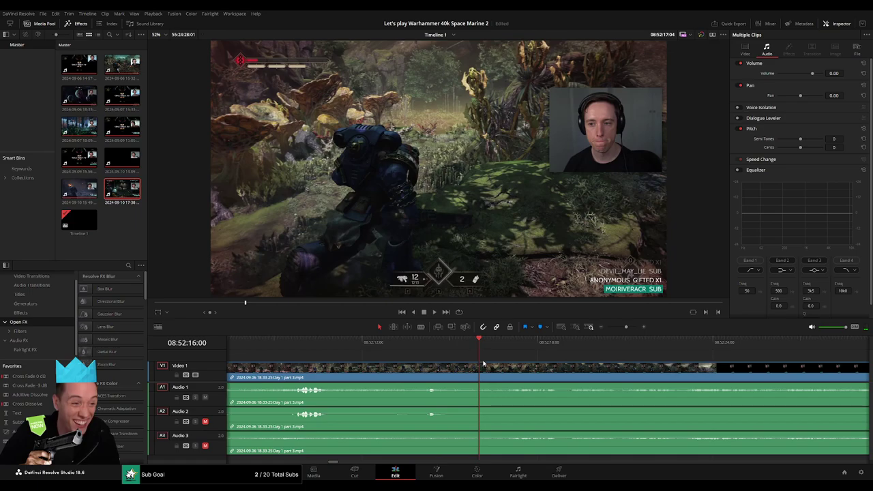
key("b")
left_click(481, 370)
Step: Trim the edge at the 08:52:16 split so Audio 3 also dips out and back in
mouse_move(480, 364)
left_mouse_down()
mouse_move(500, 366)
mouse_move(447, 365)
left_mouse_up()
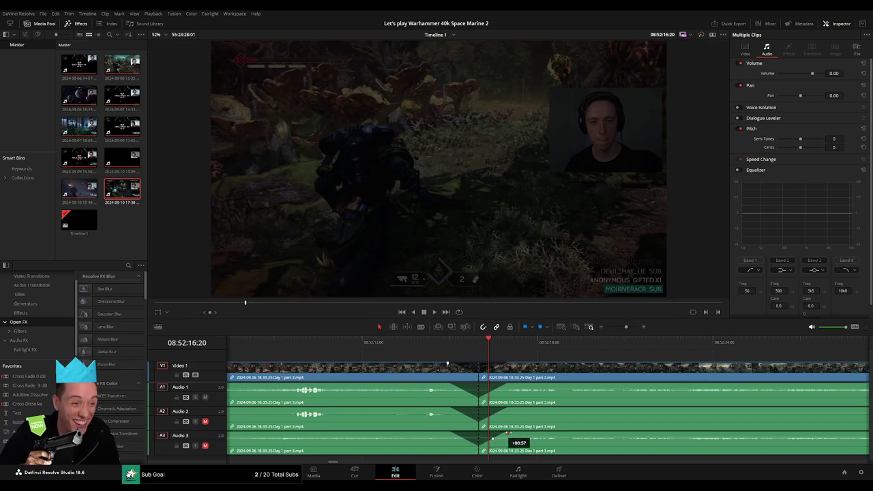
Step: Move the final Day 1 part 3 section to start at 10:00:00 and scrub past it
left_click(607, 327)
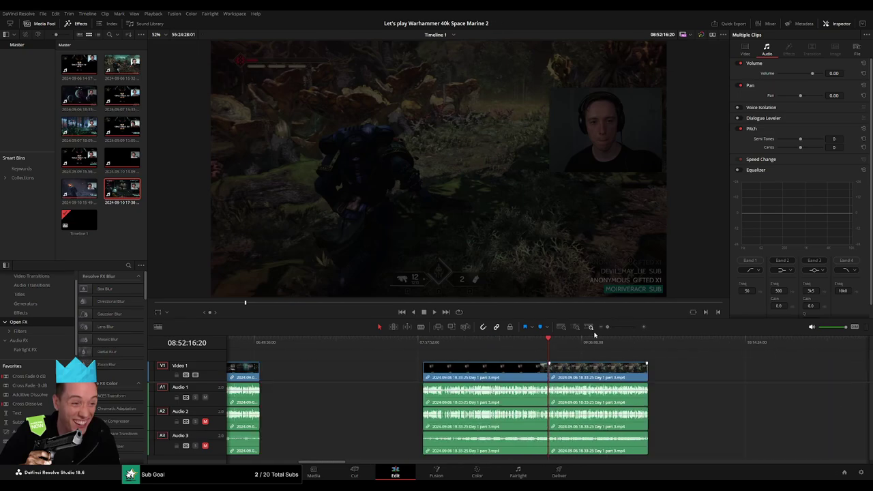
scroll(598, 358, "right", 3)
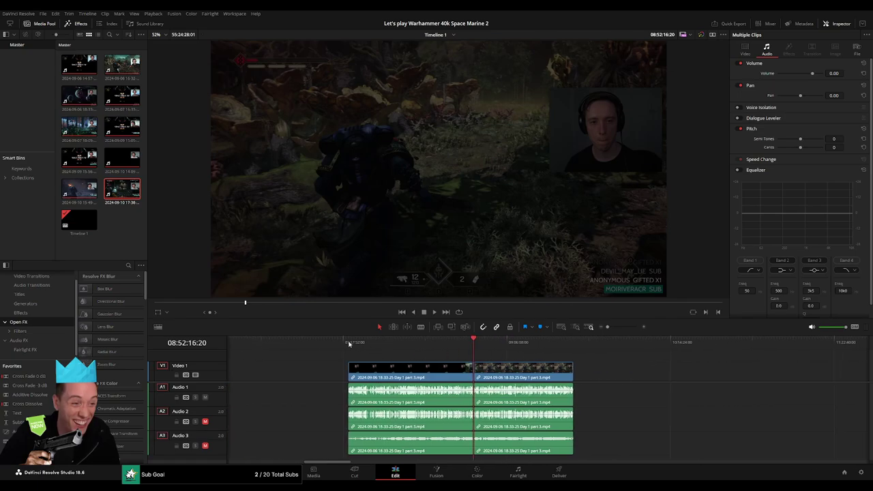
left_click(473, 342)
scroll(551, 367, "right", 8)
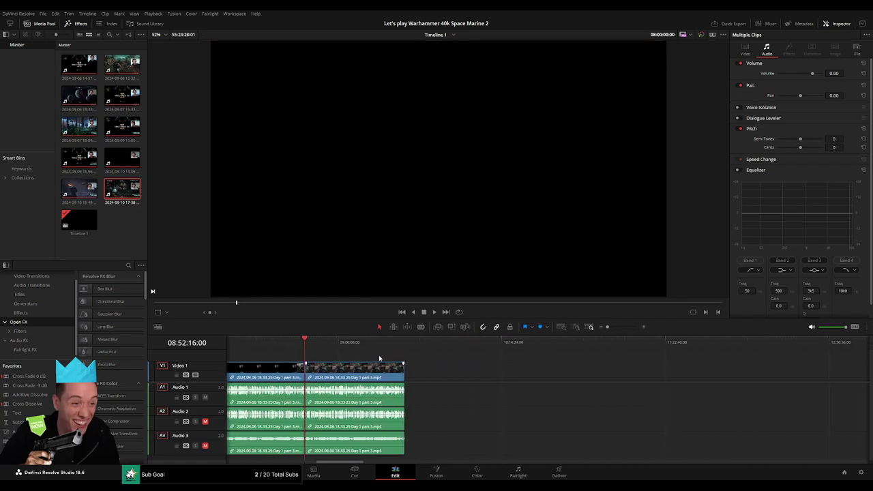
left_click_drag(307, 369, 617, 370)
left_click(418, 373)
key("Escape")
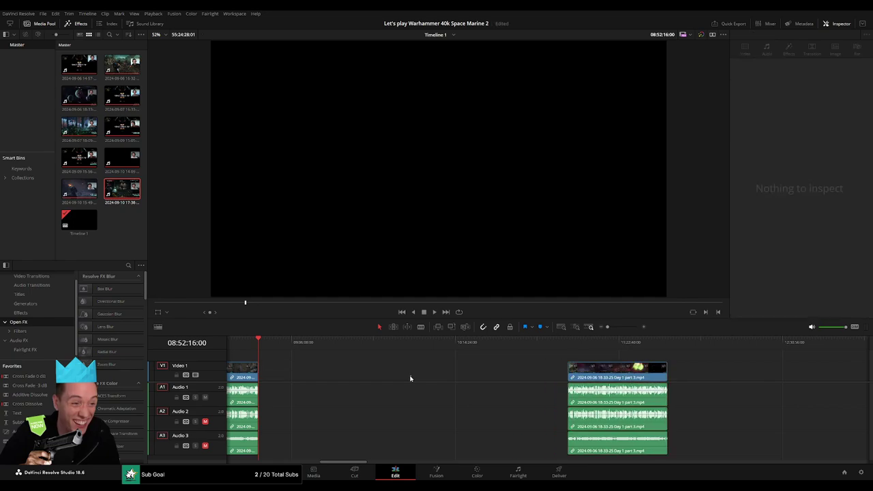
left_click_drag(365, 347, 434, 357)
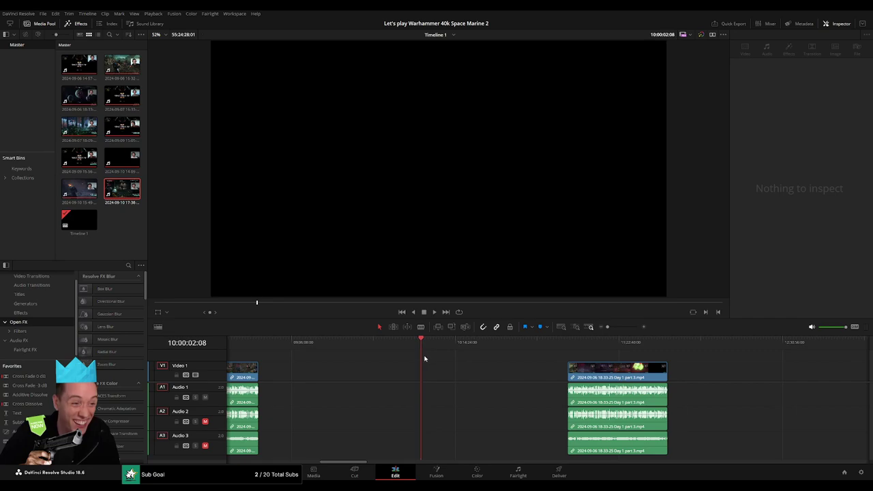
scroll(424, 359, "up", 5)
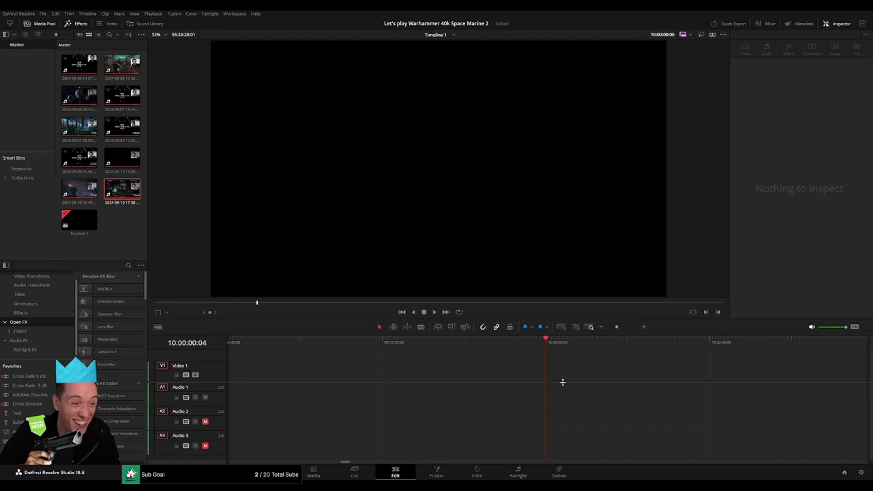
scroll(590, 335, "down", 5)
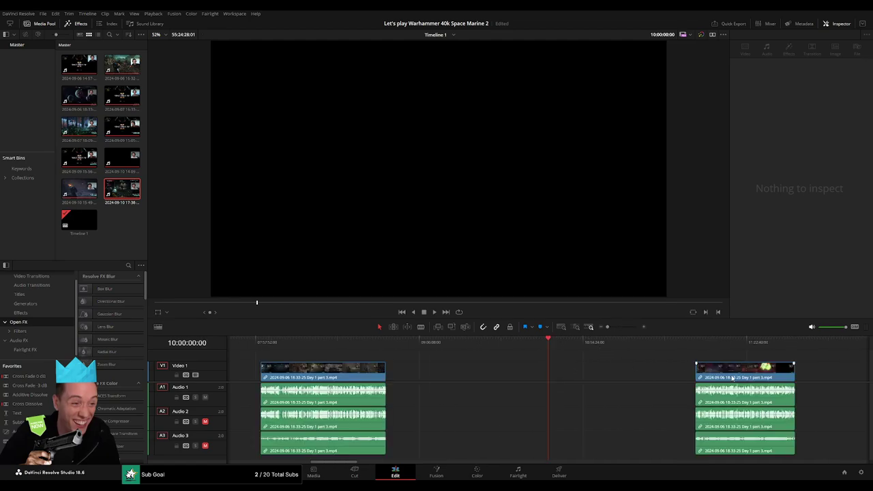
Step: Slide the Day 2 clip left so it joins directly after part 3, then play the join
left_click_drag(732, 378, 587, 376)
scroll(613, 374, "right", 10)
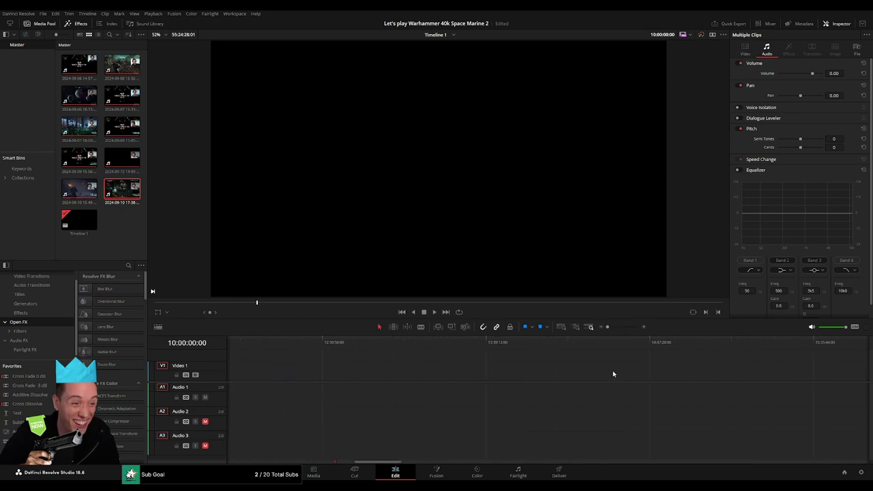
scroll(347, 364, "right", 5)
scroll(347, 364, "right", 8)
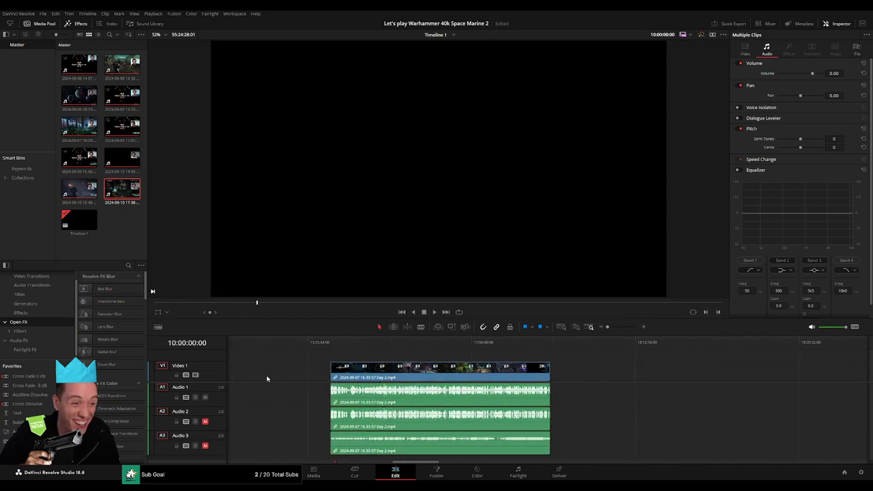
scroll(266, 378, "left", 5)
scroll(286, 372, "left", 5)
scroll(298, 364, "left", 5)
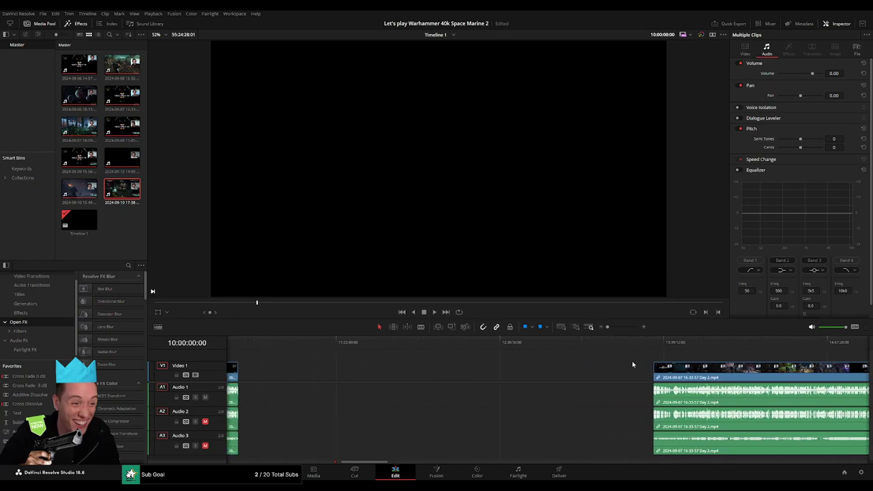
scroll(632, 364, "left", 3)
left_click_drag(742, 377, 344, 374)
scroll(448, 356, "left", 5)
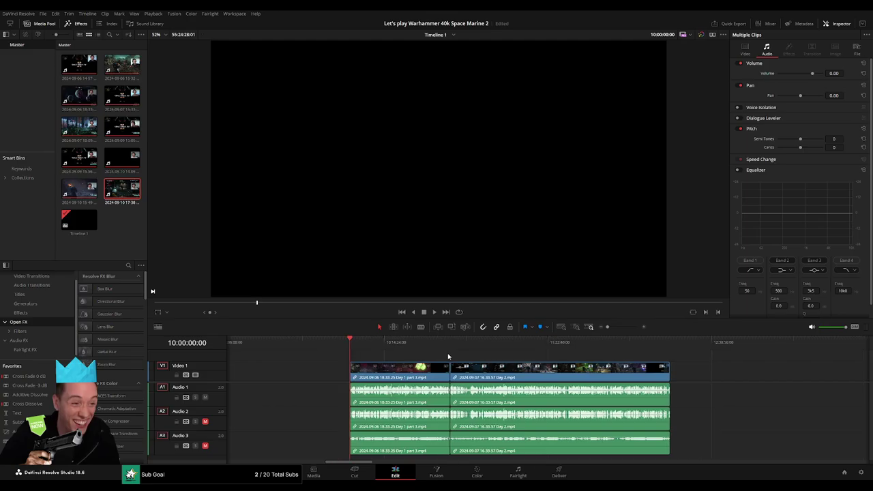
key("space")
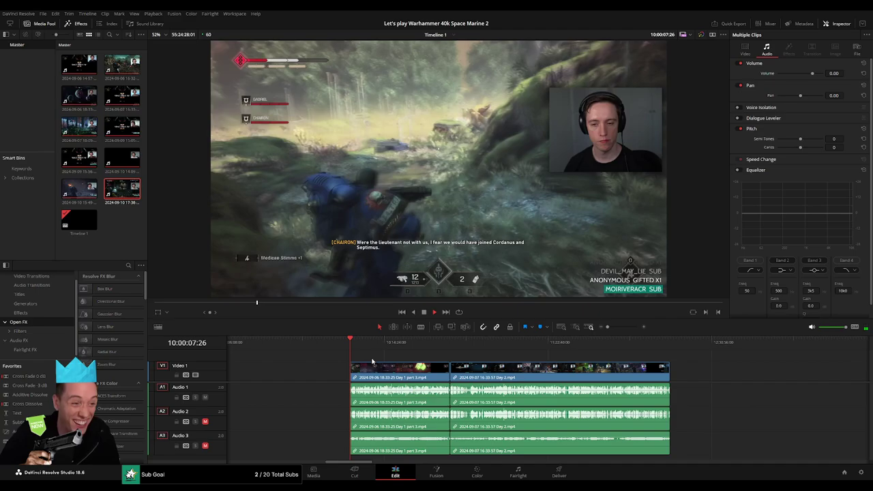
scroll(583, 356, "up", 3)
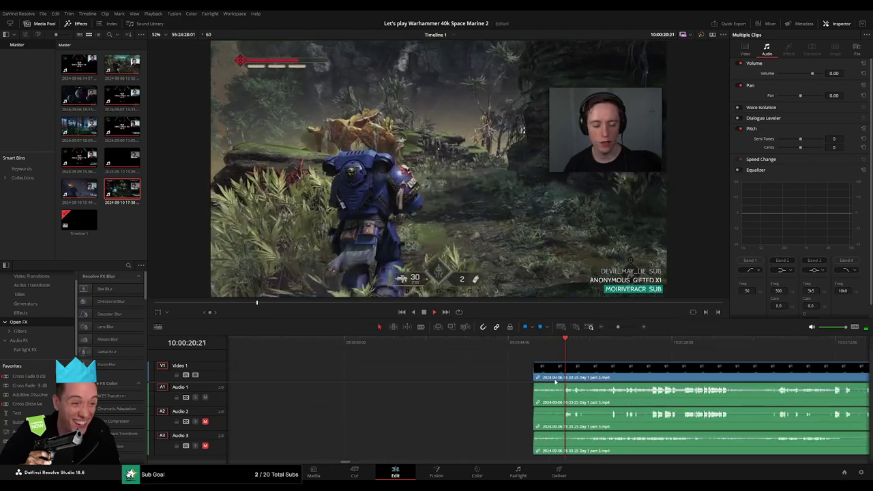
scroll(313, 356, "right", 5)
left_click(446, 348)
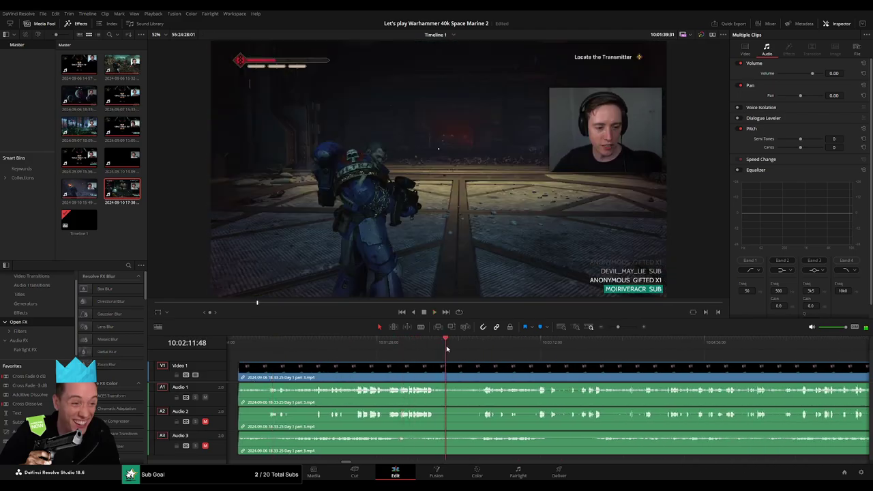
key("space")
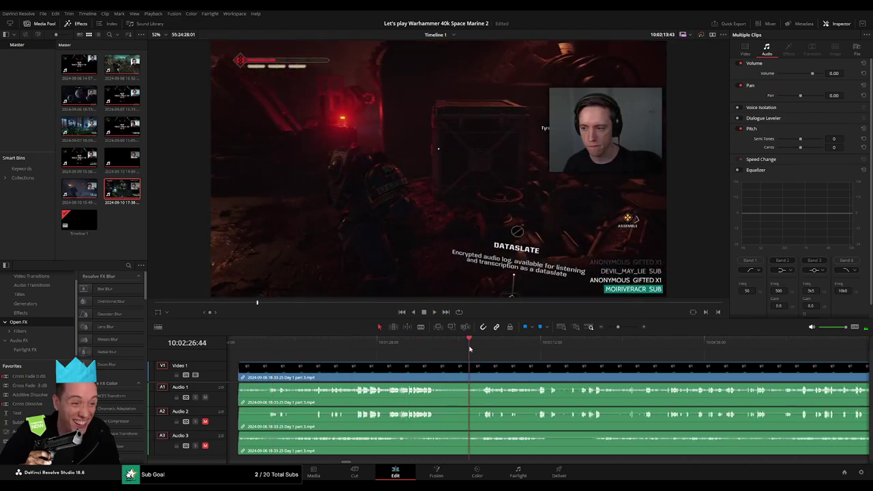
left_click(476, 348)
key("space")
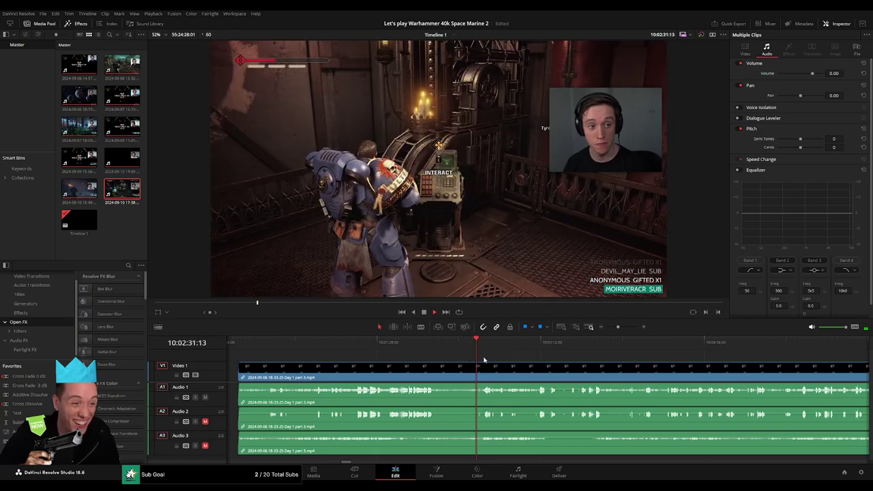
scroll(482, 360, "down", 5)
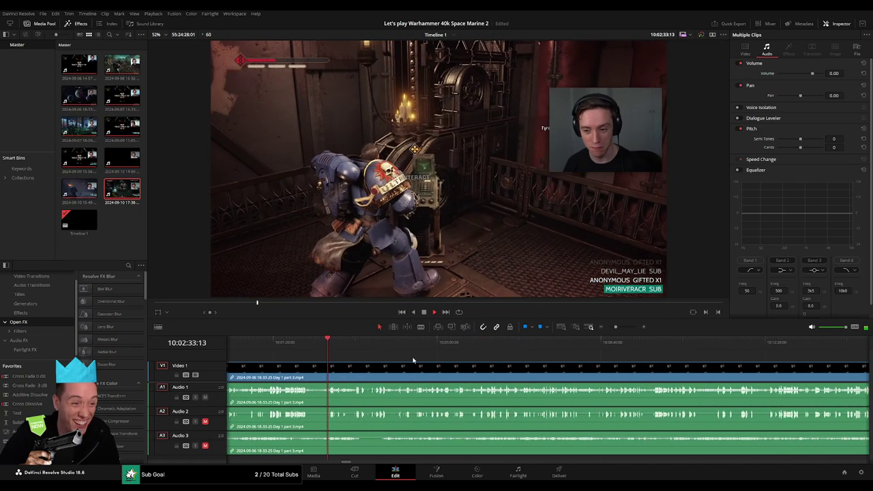
scroll(410, 360, "down", 2)
scroll(389, 358, "down", 2)
scroll(354, 356, "down", 2)
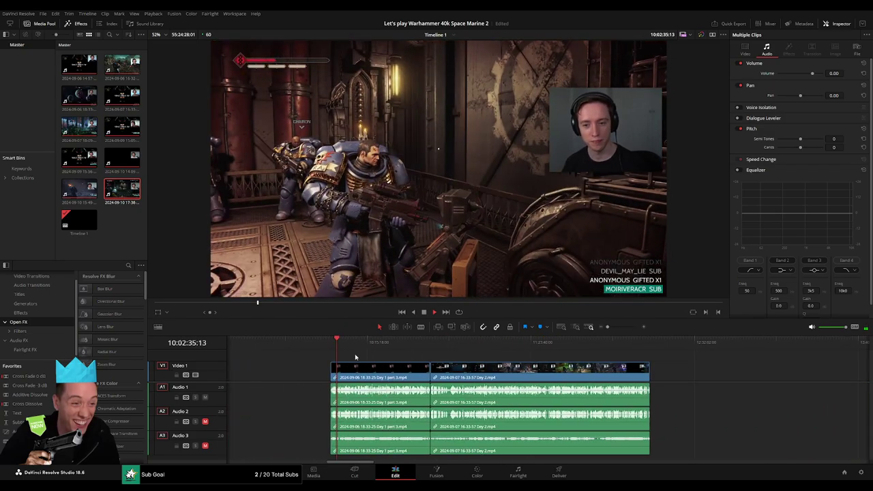
left_click(371, 348)
left_click_drag(371, 348, 391, 348)
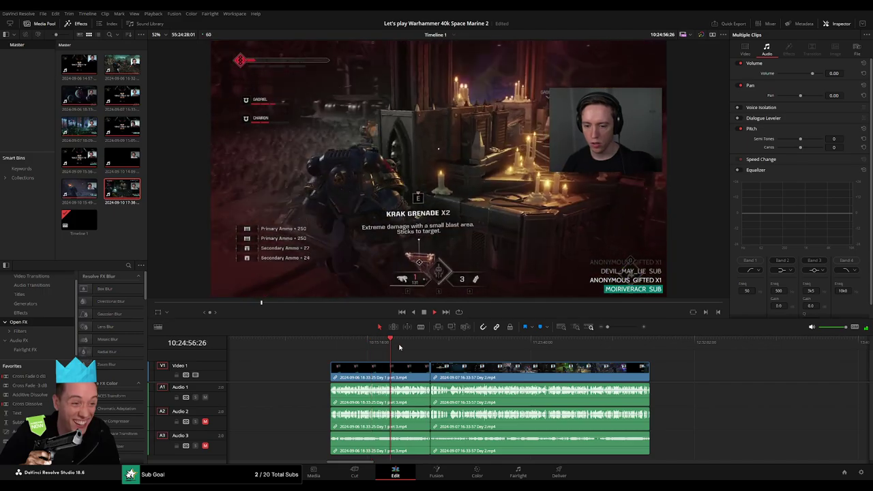
left_click_drag(400, 347, 419, 350)
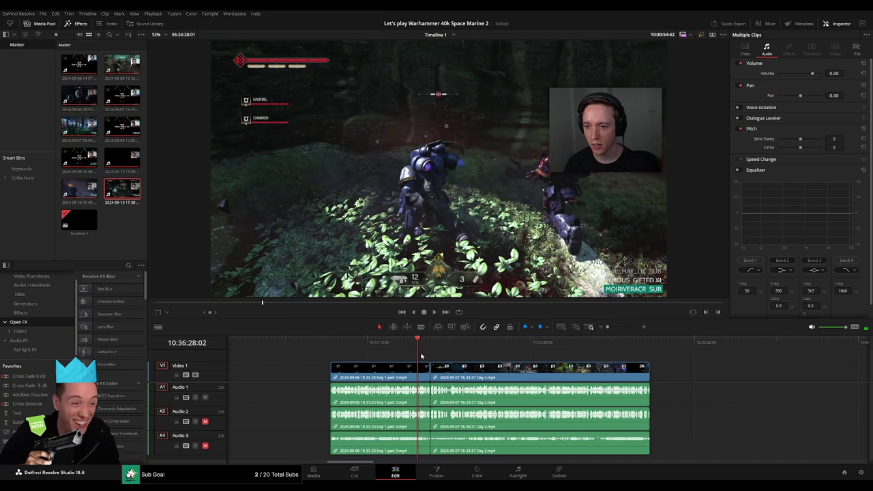
scroll(420, 356, "up", 3)
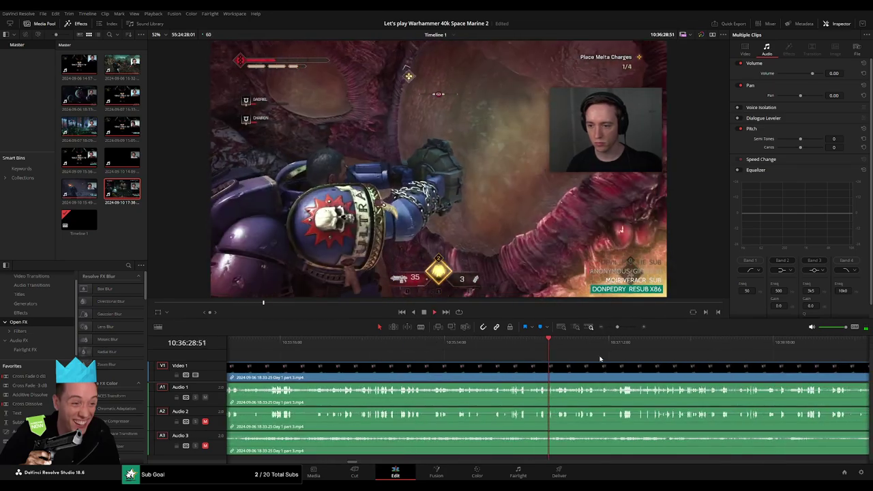
left_click_drag(421, 356, 784, 356)
scroll(771, 374, "right", 5)
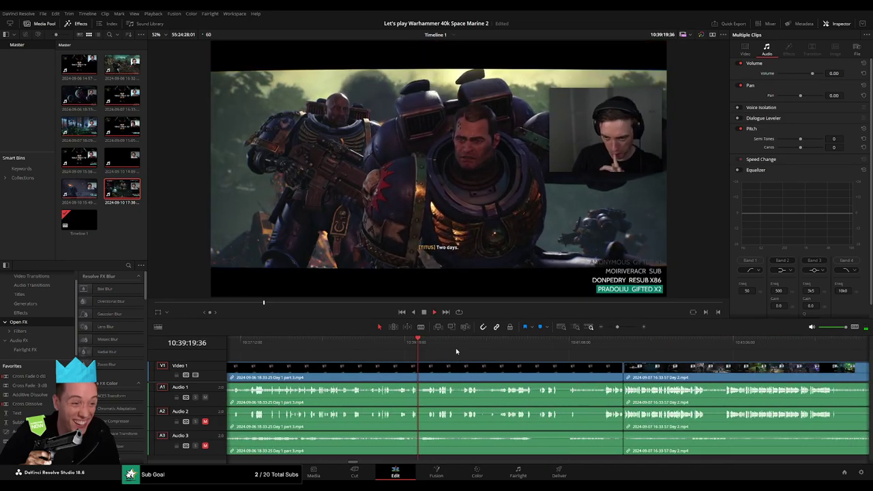
left_click(565, 352)
scroll(569, 354, "up", 4)
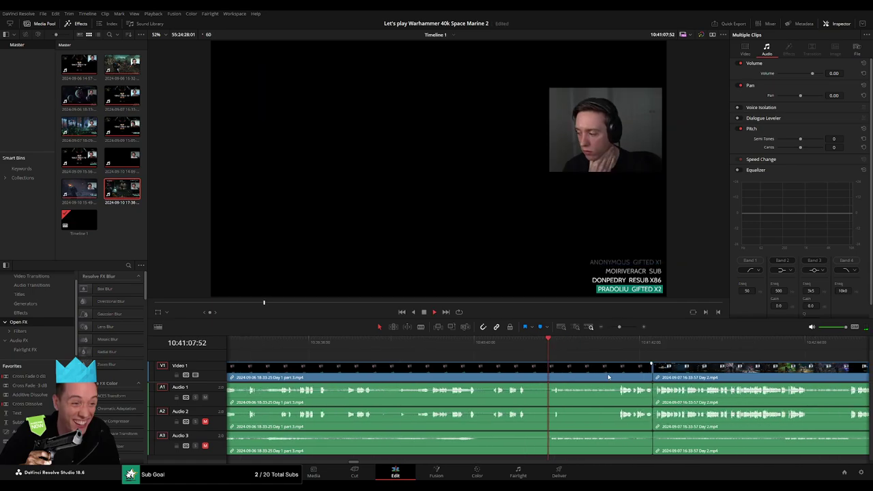
left_click(744, 349)
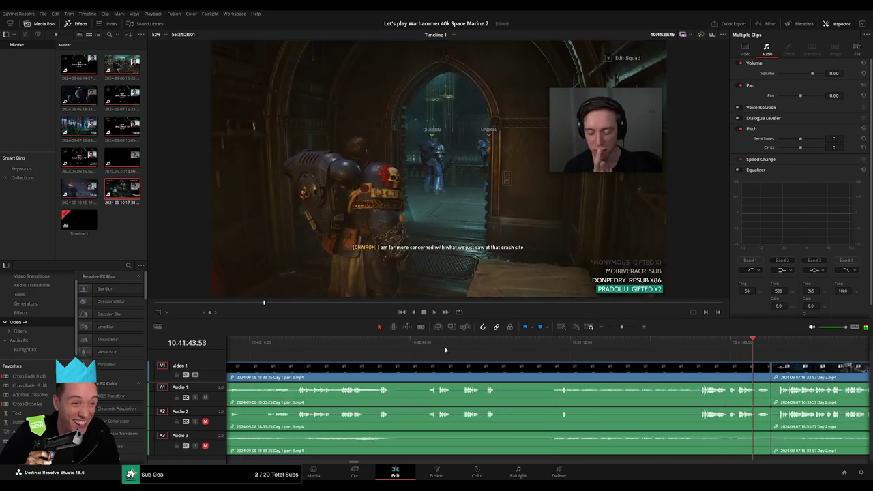
scroll(445, 350, "right", 4)
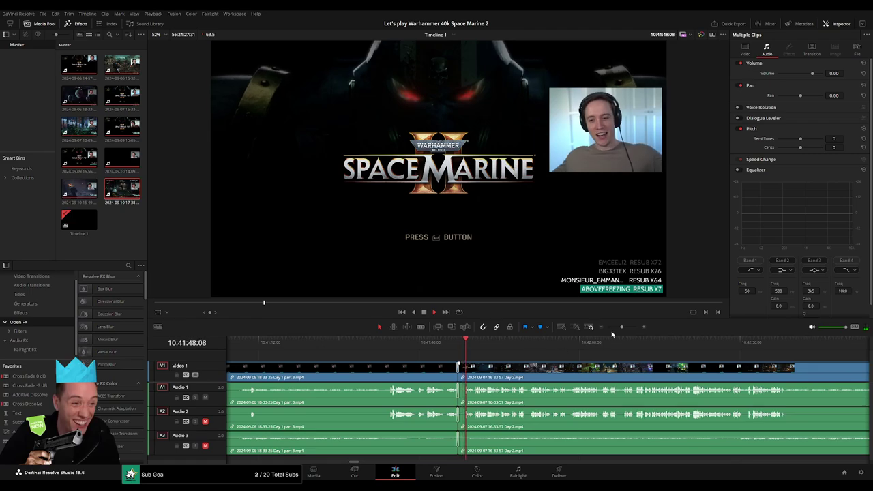
Step: Play and scrub through the Day 2 clip to review the cutscene footage
left_click_drag(621, 326, 606, 328)
scroll(422, 347, "right", 2)
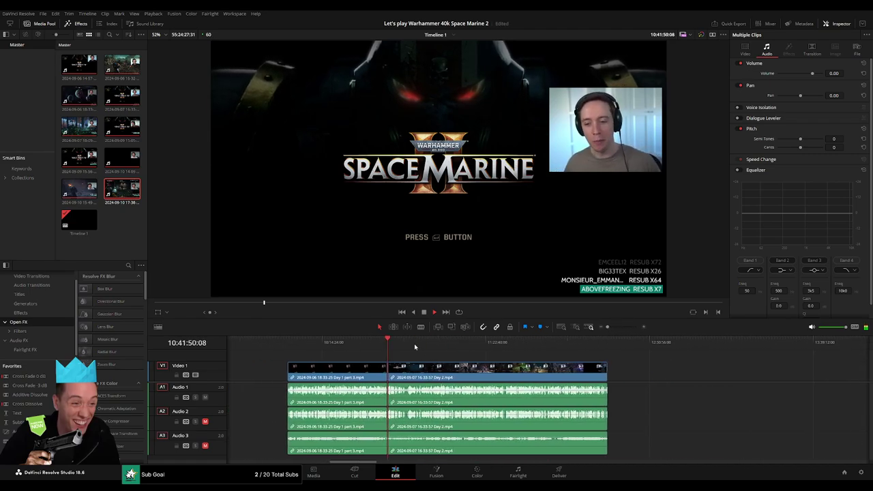
left_click(422, 345)
left_click(417, 347)
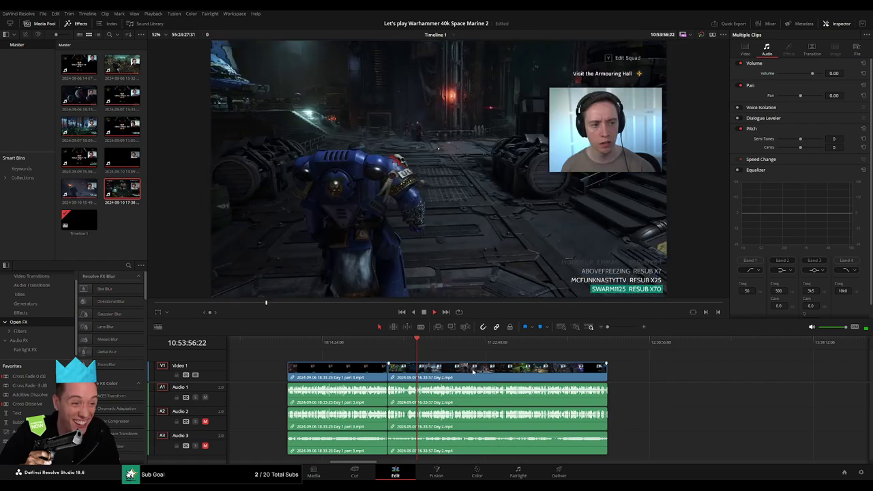
scroll(436, 346, "up", 3)
key("space")
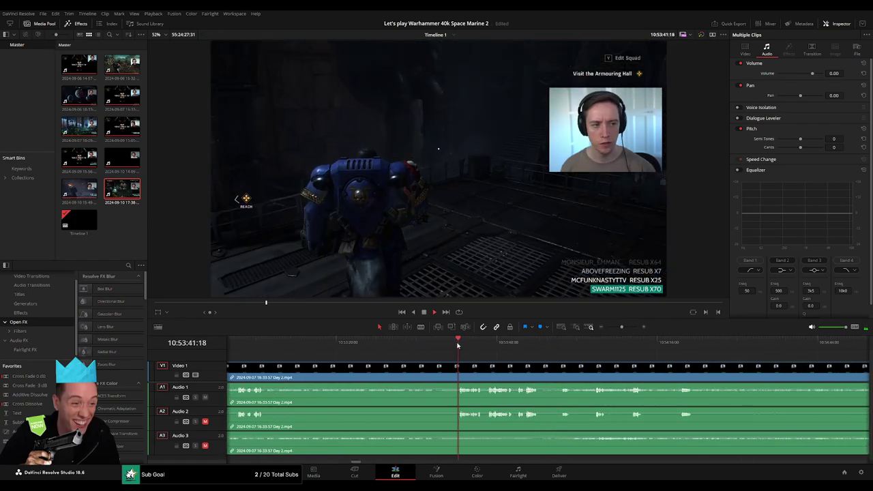
left_click(249, 343)
left_click(391, 363)
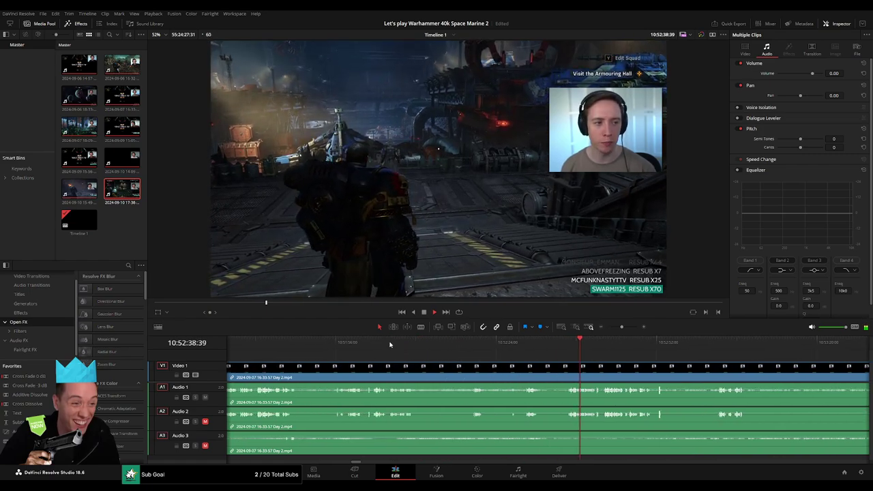
left_click(389, 344)
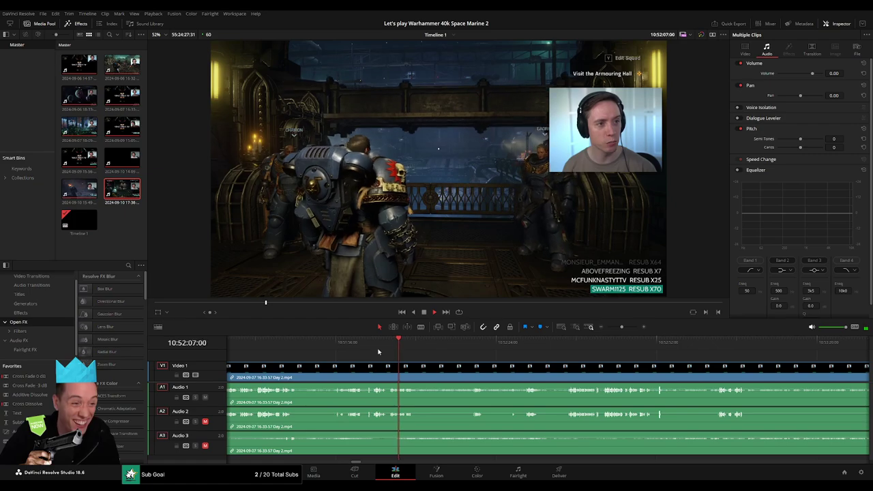
left_click(375, 343)
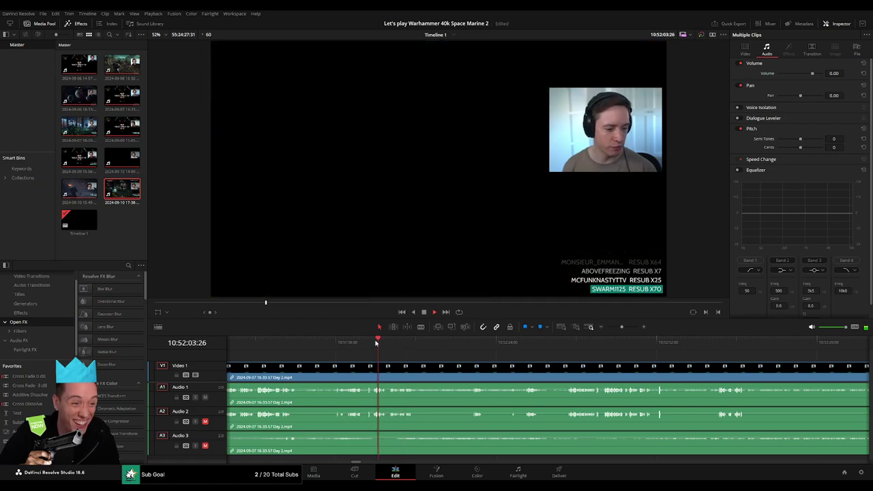
left_click(472, 345)
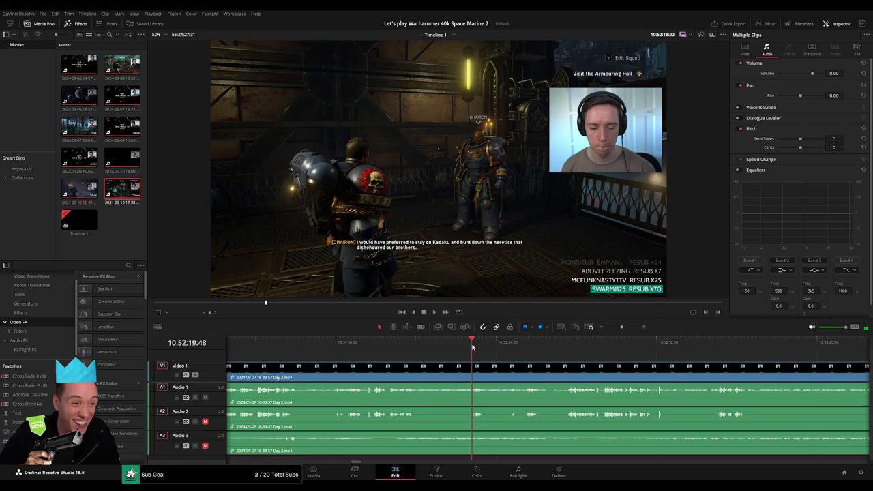
Step: Park the playhead at 10:52:35:30 and blade all tracks with Ctrl+B
left_click(563, 344)
key("space")
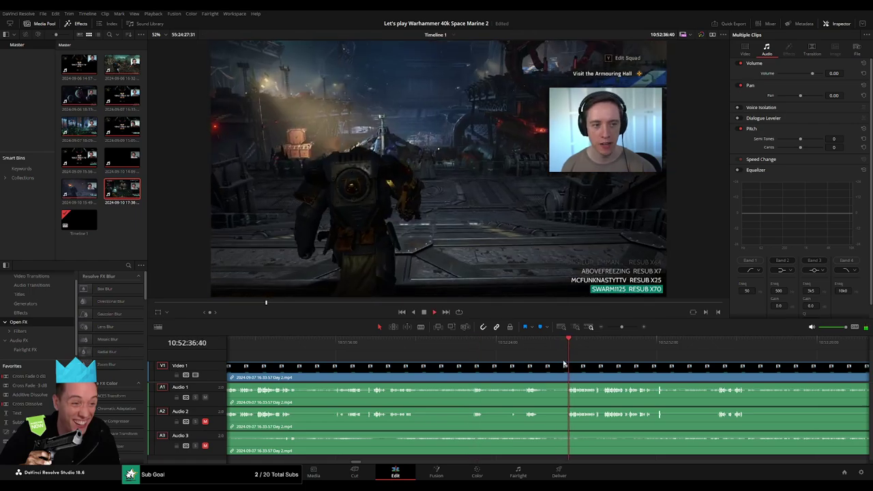
scroll(516, 368, "up", 3)
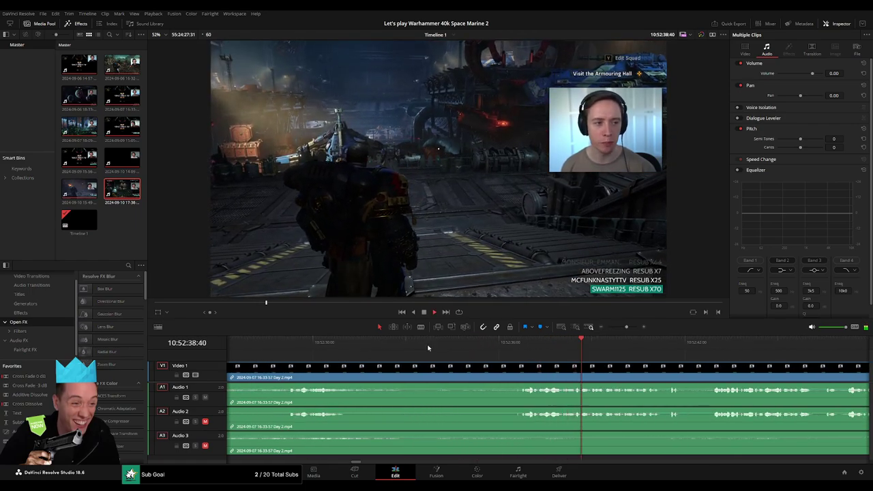
left_click(297, 345)
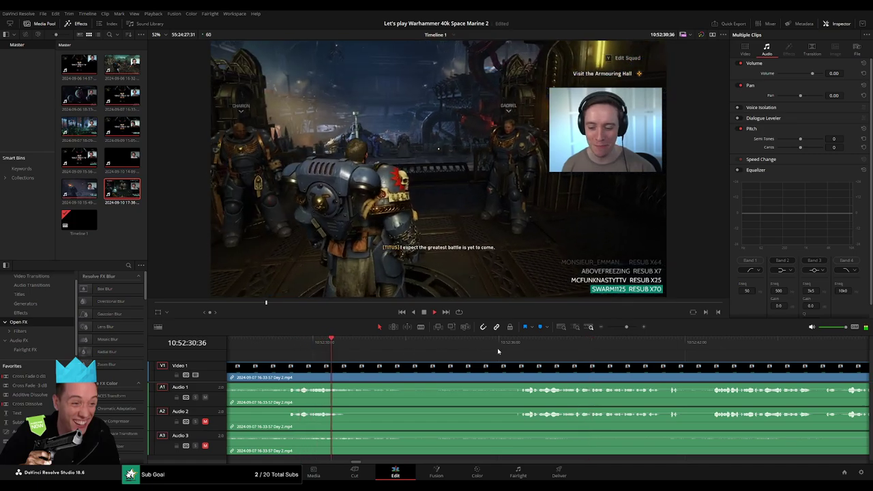
left_click(518, 345)
key("space")
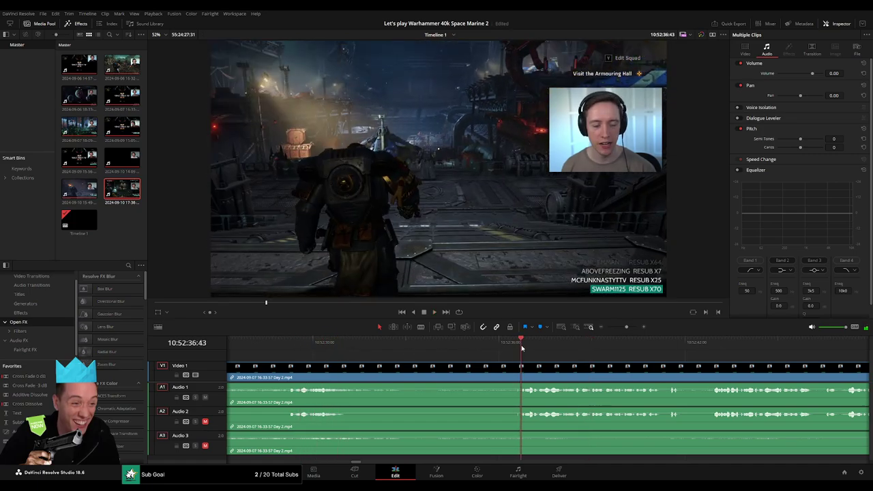
left_click_drag(521, 349, 483, 355)
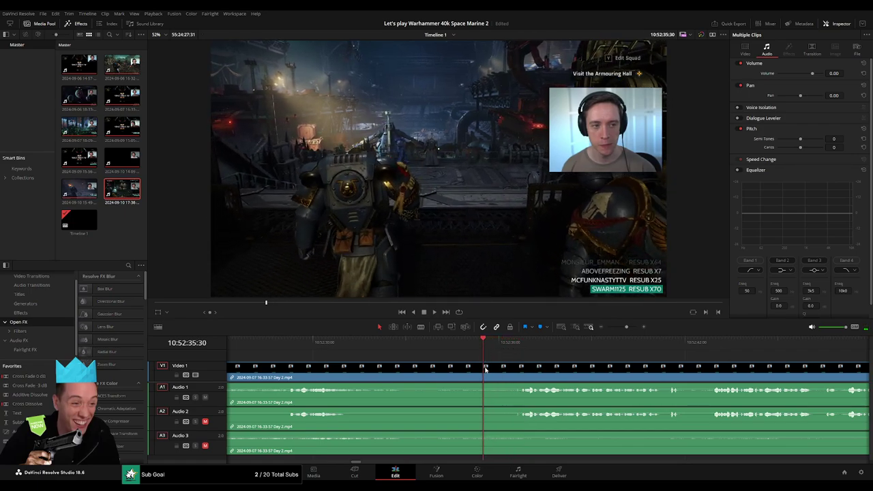
key("ctrl+b")
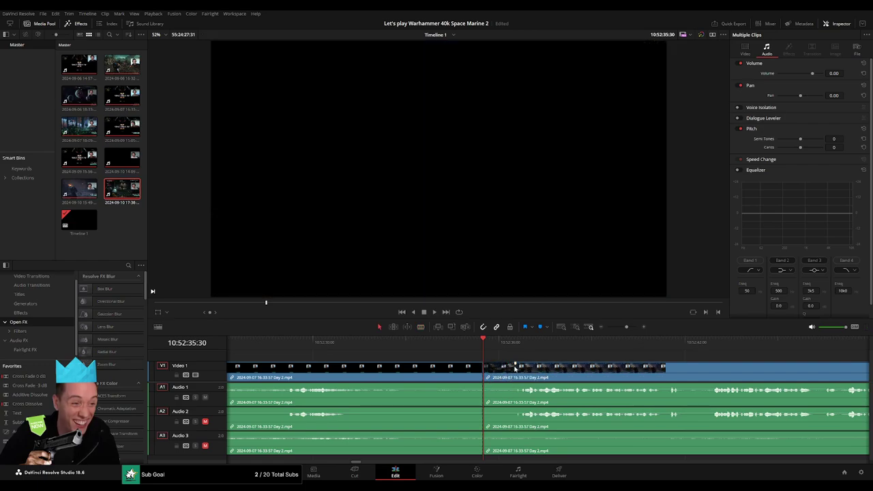
Step: Add fades on the A1, A2 and A3 audio clips around the 10:52:35 cut
mouse_move(448, 366)
left_mouse_down()
mouse_move(450, 386)
mouse_move(515, 384)
left_mouse_up()
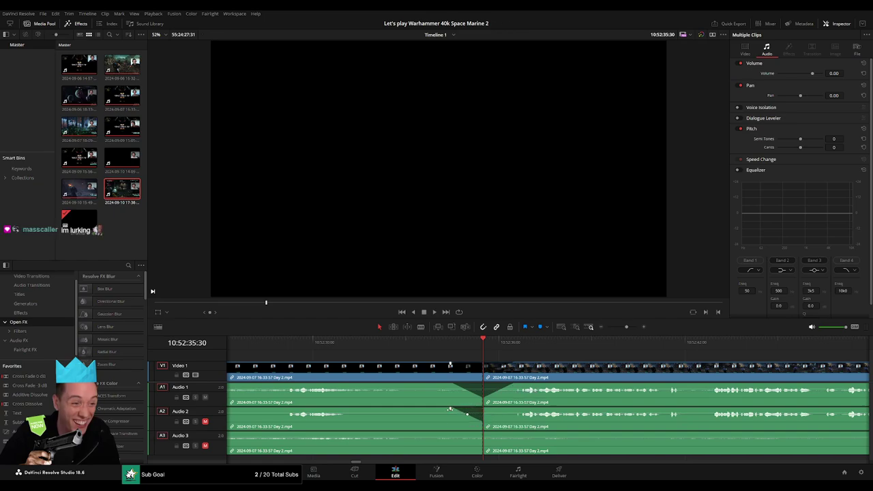
left_click_drag(484, 409, 511, 409)
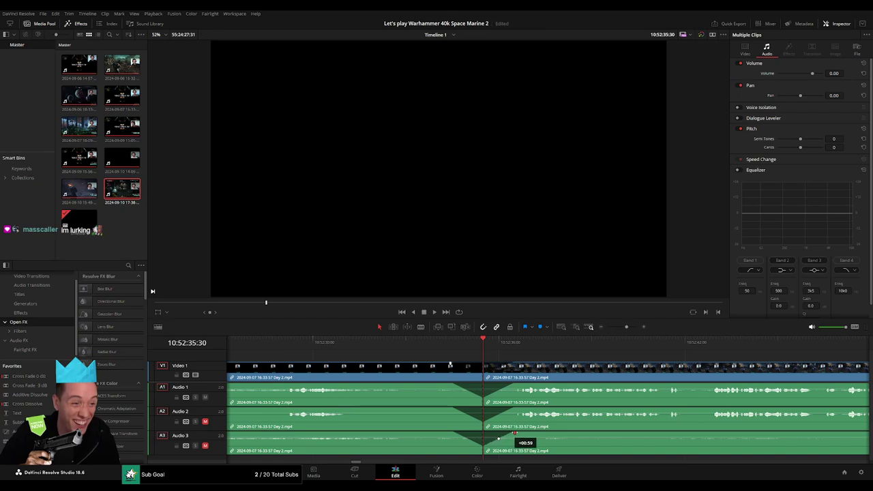
left_click_drag(627, 328, 607, 328)
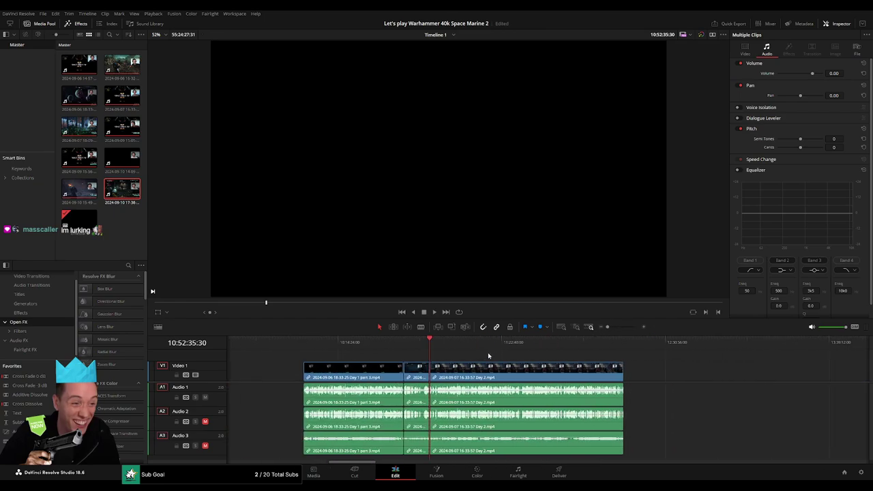
Step: Snap the later Day 2 section to a playhead at 12:00:00:00 and play from there
scroll(374, 371, "right", 5)
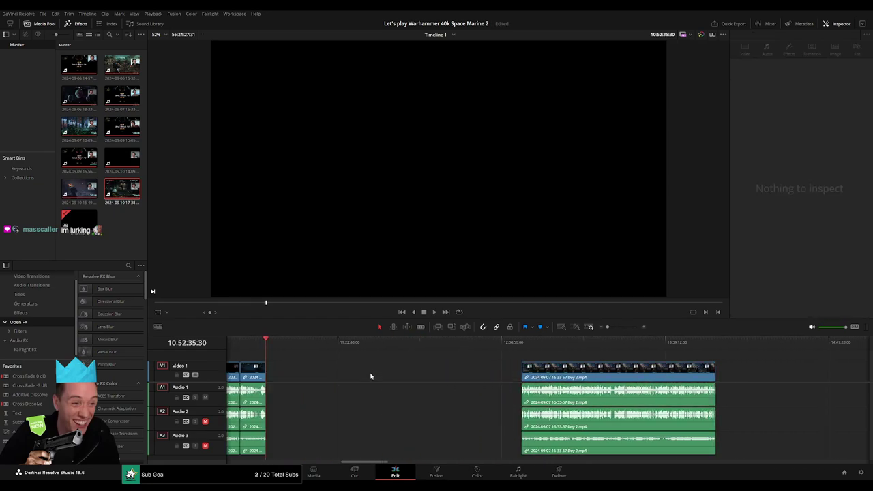
key("Home")
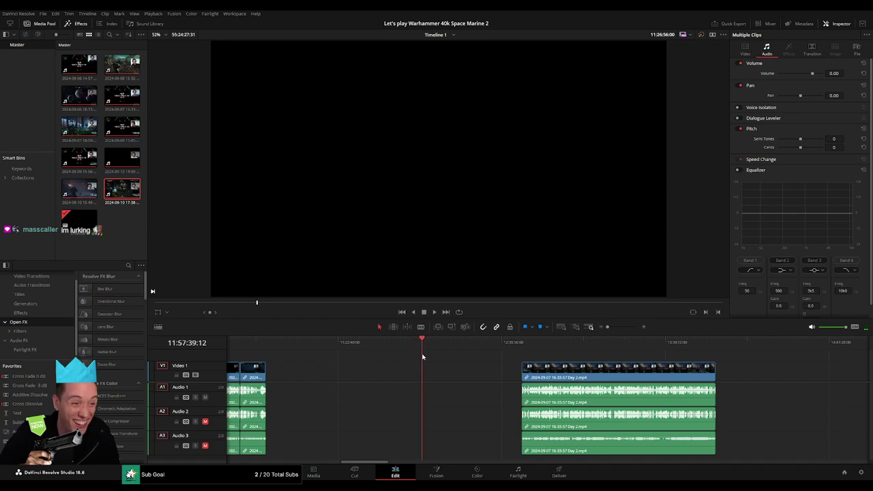
left_click(427, 356)
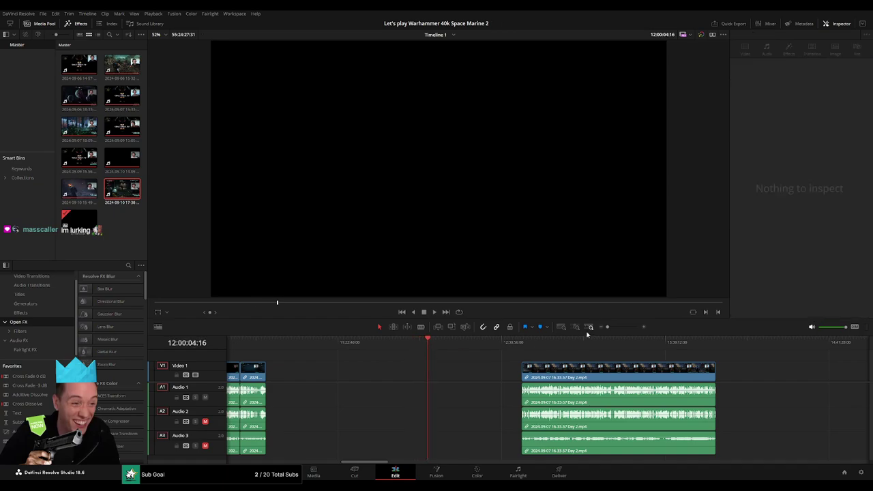
left_click_drag(607, 328, 619, 327)
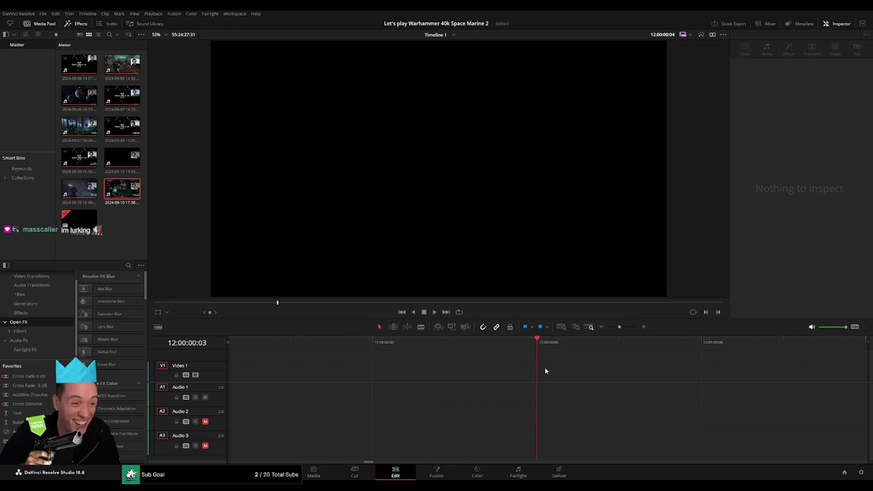
left_click_drag(619, 327, 607, 327)
left_click_drag(687, 378, 593, 378)
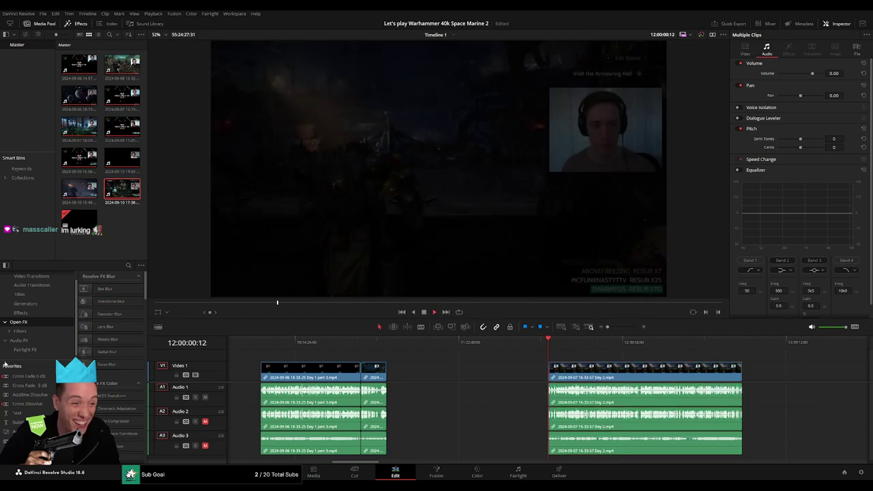
key("space")
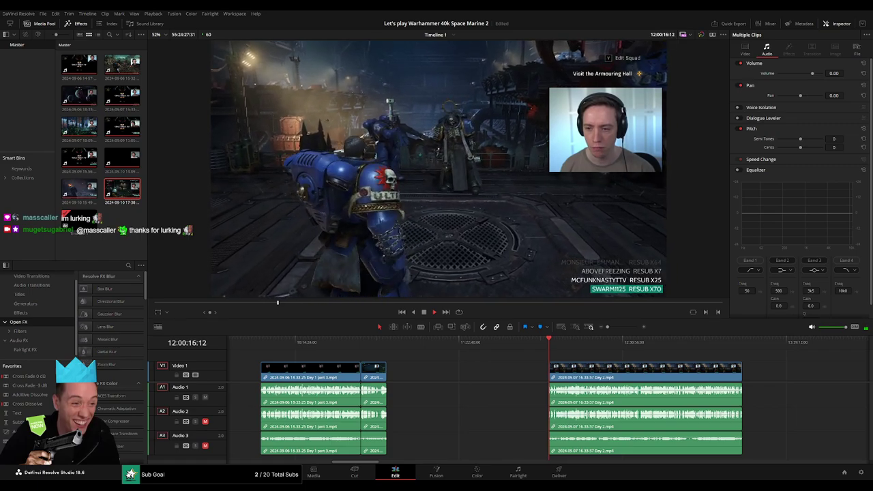
Step: Skim the moved Day 2 clip, park at 12:52:13:00 and blade all tracks with Ctrl+B
scroll(572, 360, "right", 5)
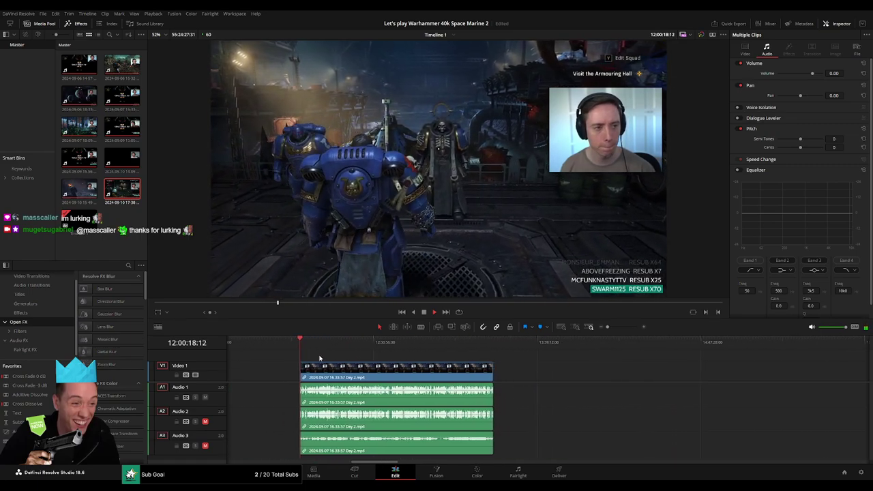
left_click_drag(297, 346, 388, 358)
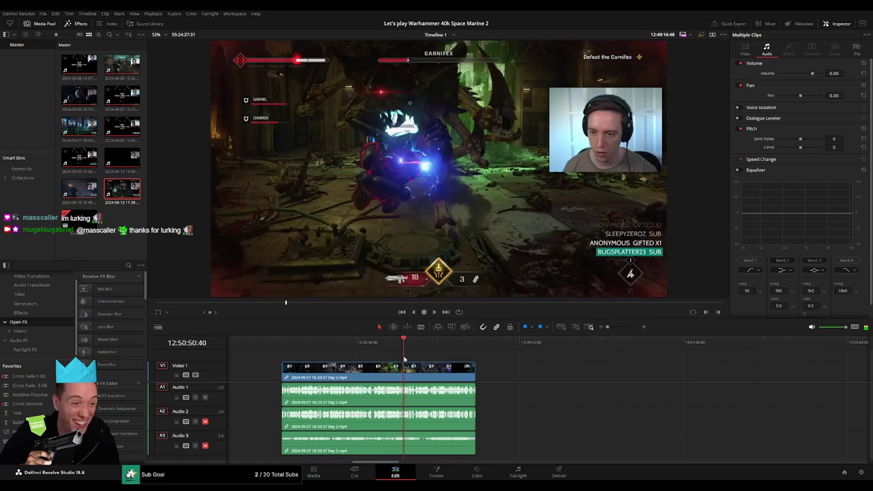
left_click_drag(388, 358, 407, 358)
scroll(419, 381, "up", 3)
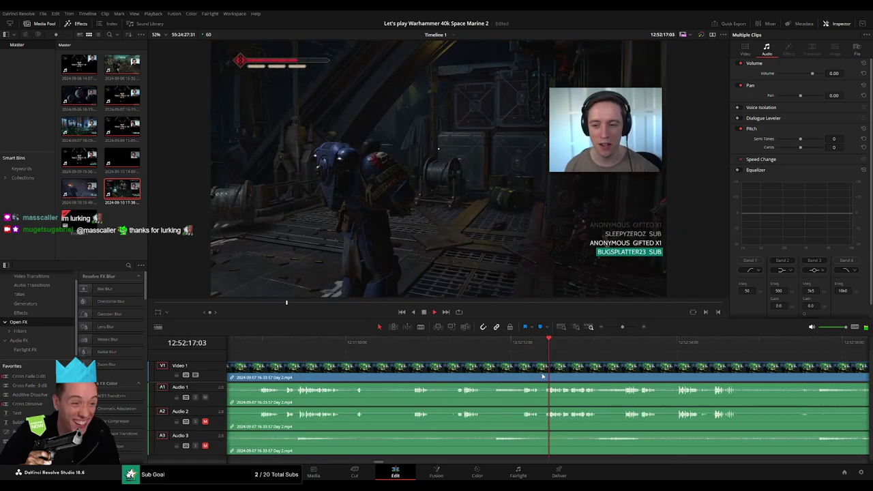
key("Up")
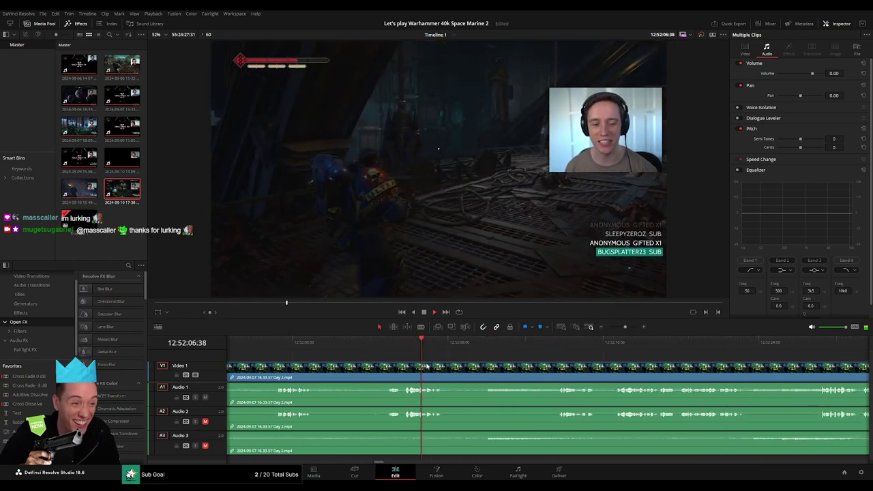
left_click(469, 346)
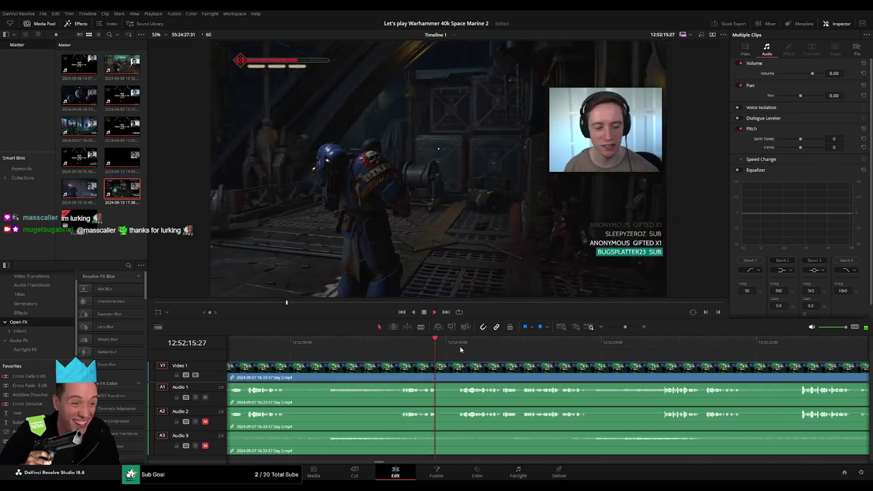
left_click(401, 346)
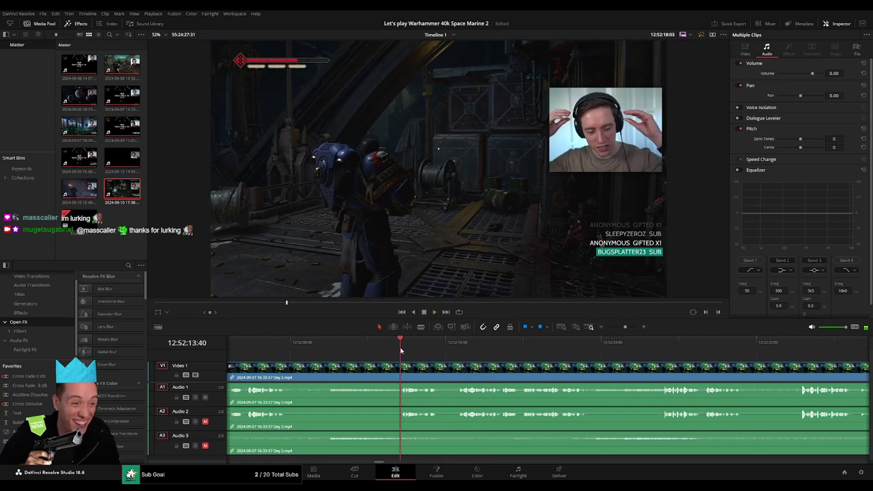
mouse_move(401, 350)
left_mouse_down()
mouse_move(387, 350)
mouse_move(390, 370)
left_mouse_up()
key("ctrl+b")
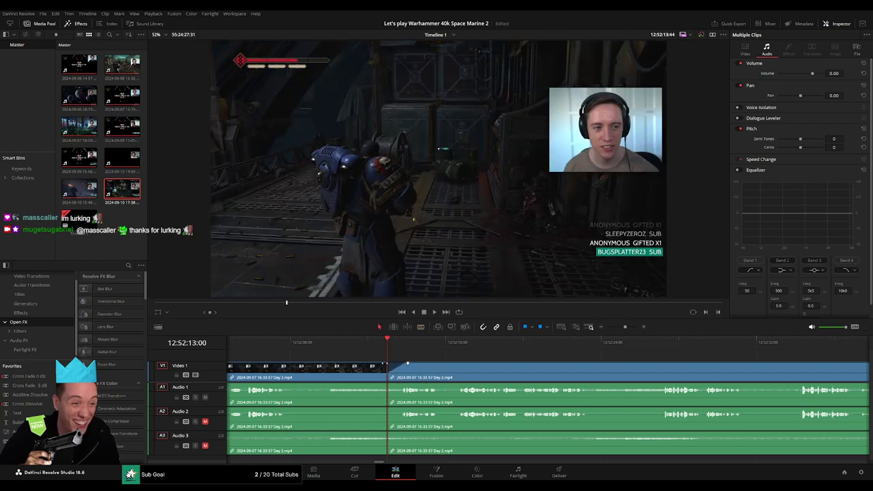
Step: Add audio fades on both sides of the 12:52:13 split
mouse_move(366, 365)
left_mouse_down()
mouse_move(379, 382)
mouse_move(366, 386)
mouse_move(409, 386)
left_mouse_up()
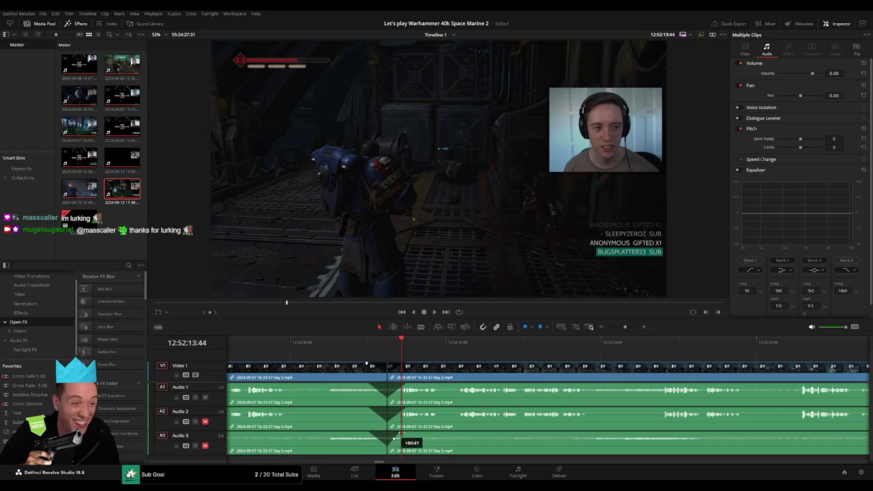
left_click_drag(407, 433, 407, 434)
left_click(607, 328)
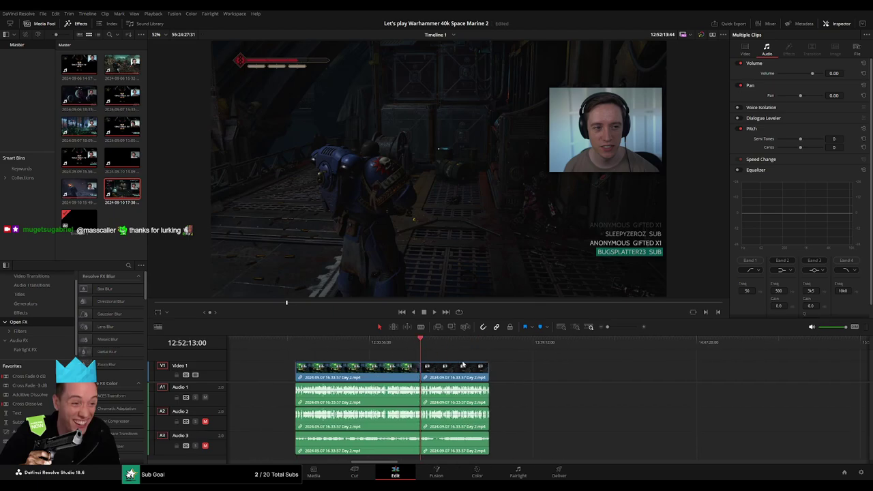
scroll(313, 361, "down", 2)
Step: Push the Day 2 section after the cut beyond 14:00:00 and scrub near that mark
left_click_drag(288, 374, 572, 374)
left_click(358, 370)
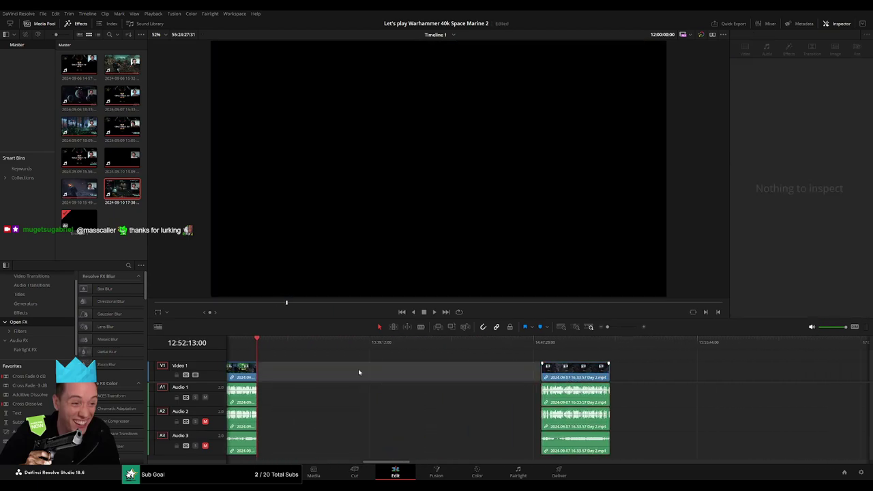
left_click_drag(266, 341, 404, 364)
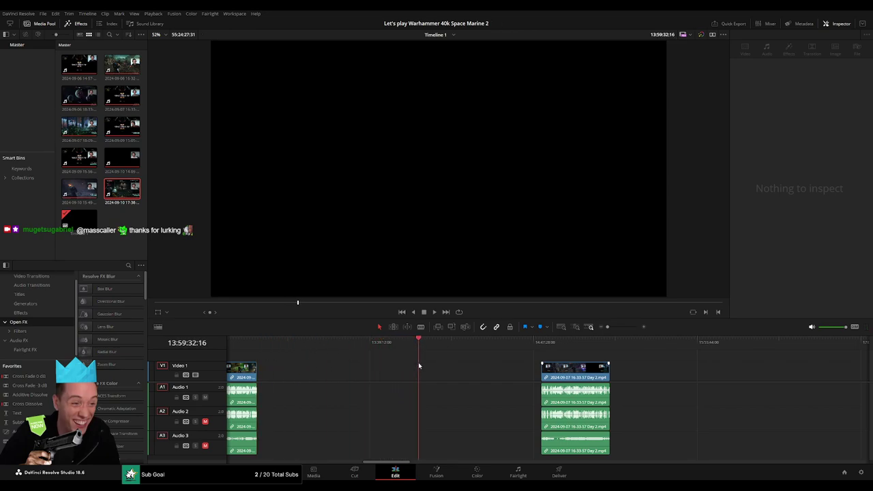
scroll(545, 348, "up", 5)
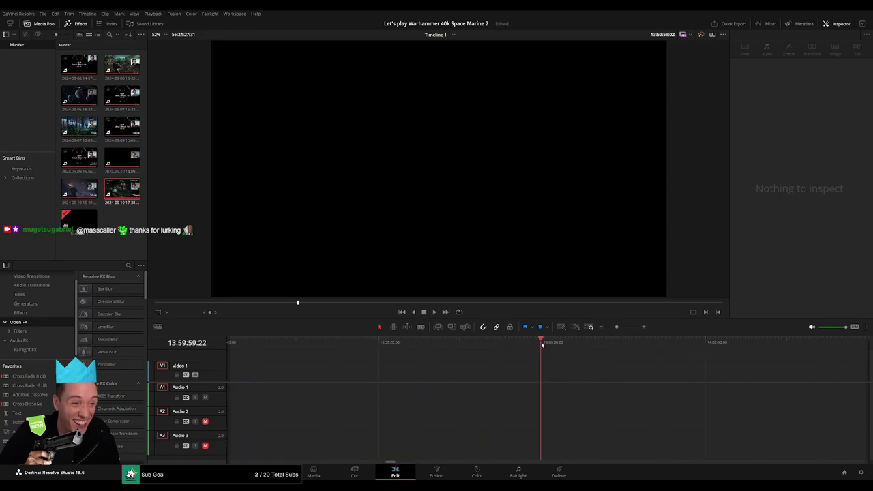
Step: Snap the Day 2 part 2 clip against the end of the Day 2 clip
scroll(592, 346, "down", 5)
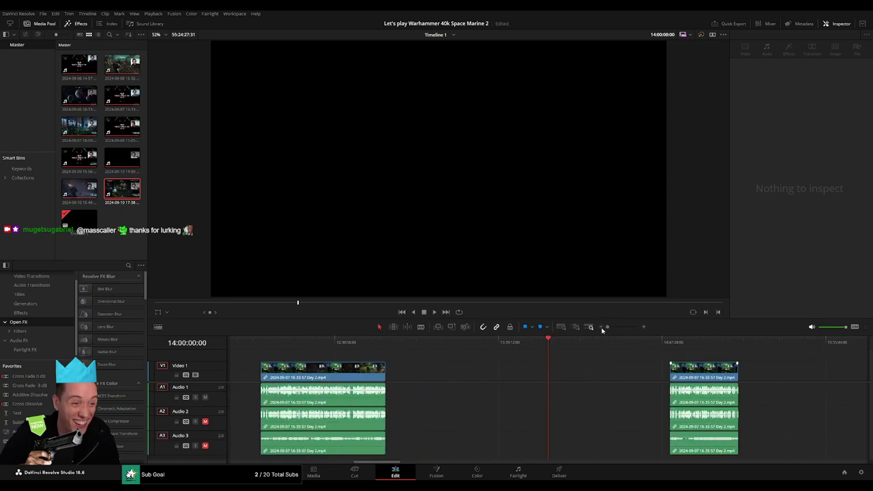
mouse_move(712, 381)
left_mouse_down()
mouse_move(592, 381)
mouse_move(681, 371)
left_mouse_up()
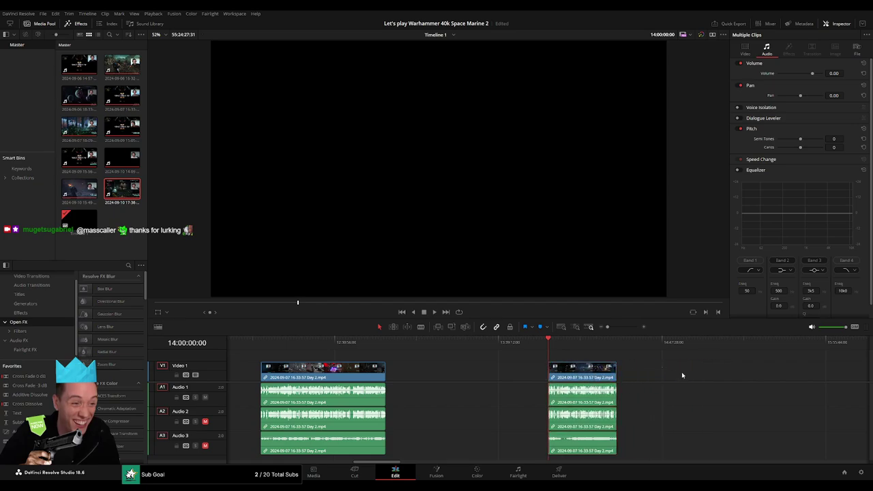
scroll(433, 355, "right", 5)
Step: Play and scrub across the join, zooming out to see both clips
key("space")
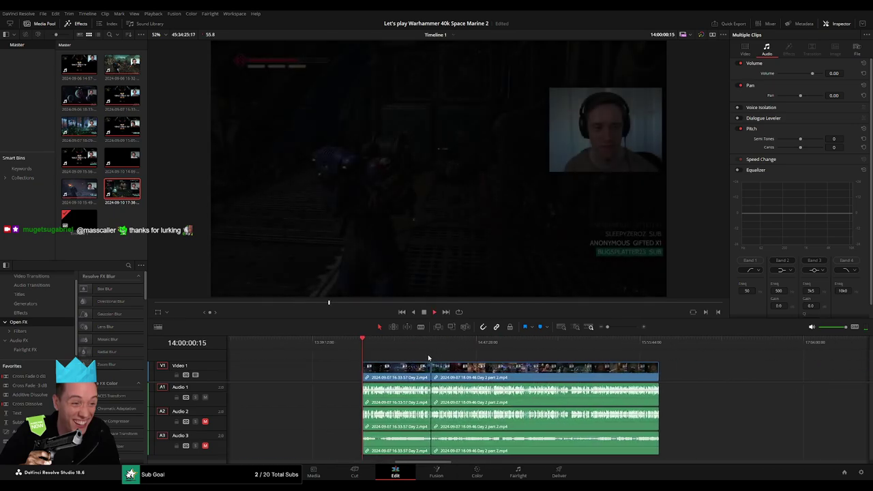
left_click_drag(371, 345, 425, 348)
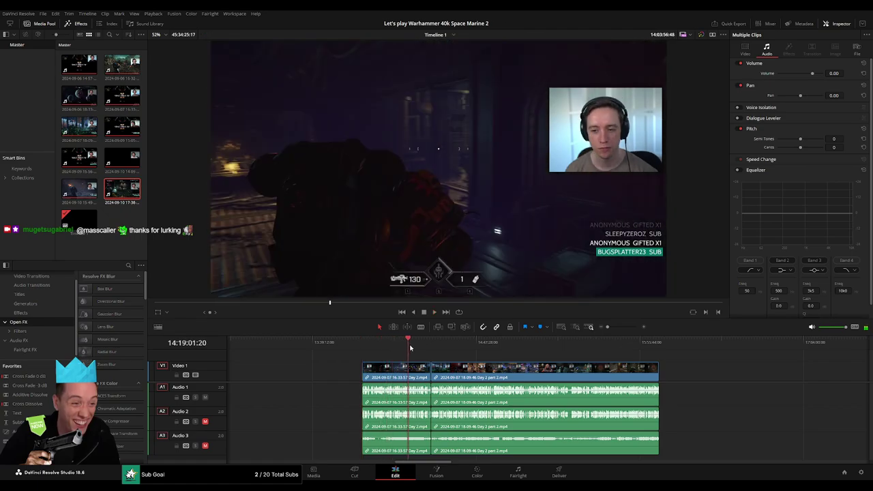
scroll(566, 387, "up", 5)
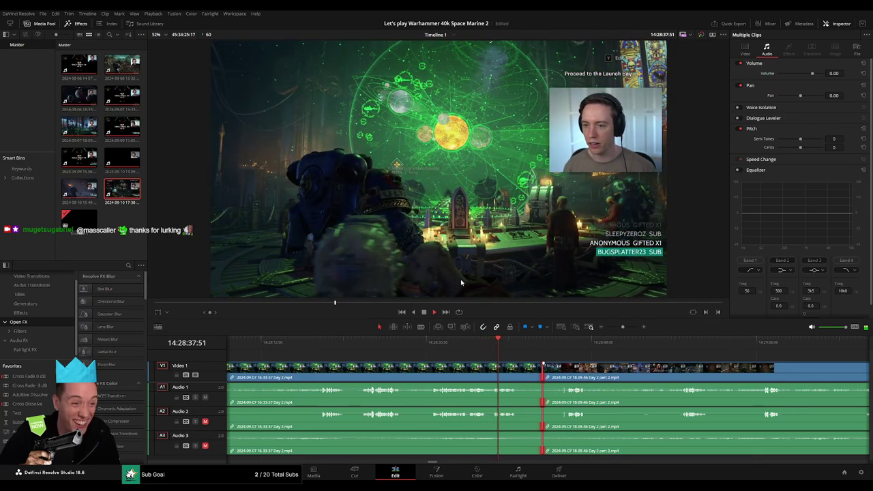
left_click(529, 346)
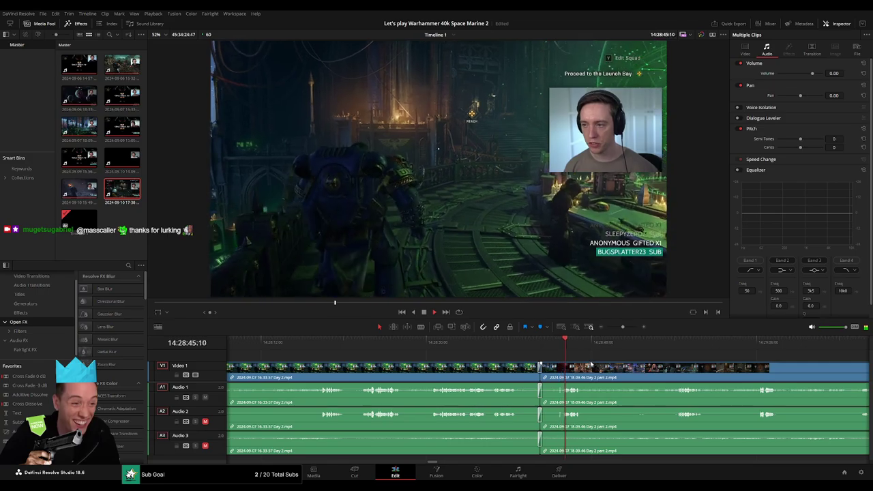
left_click_drag(622, 327, 607, 327)
left_click(422, 345)
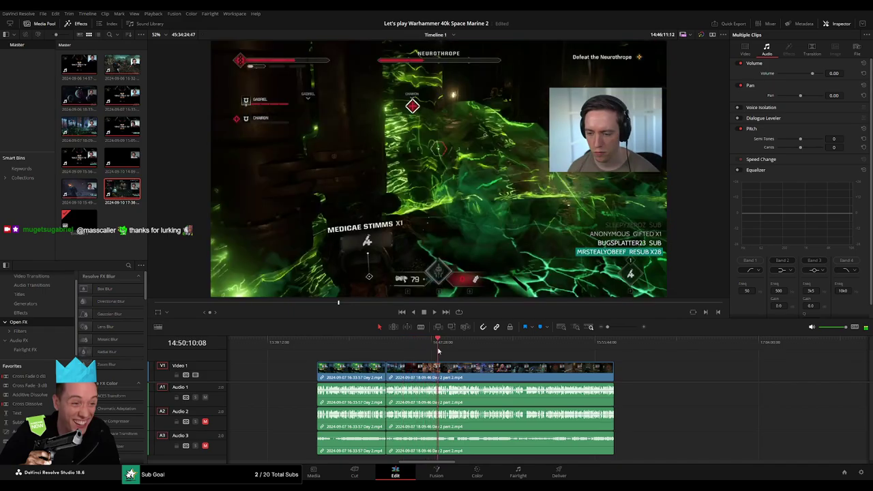
left_click_drag(423, 346, 442, 344)
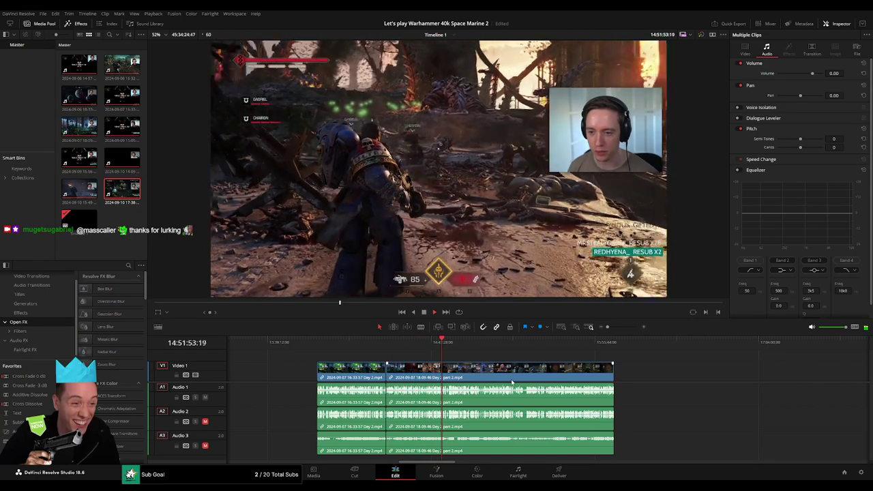
Step: Split all tracks of Day 2 part 2 at 14:52:46 and fade the video in after the cut
scroll(534, 378, "up", 3)
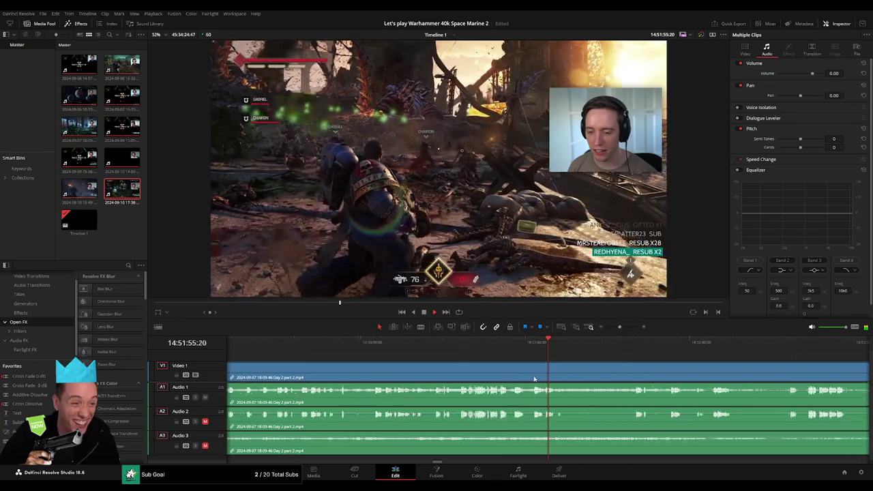
scroll(546, 376, "up", 2)
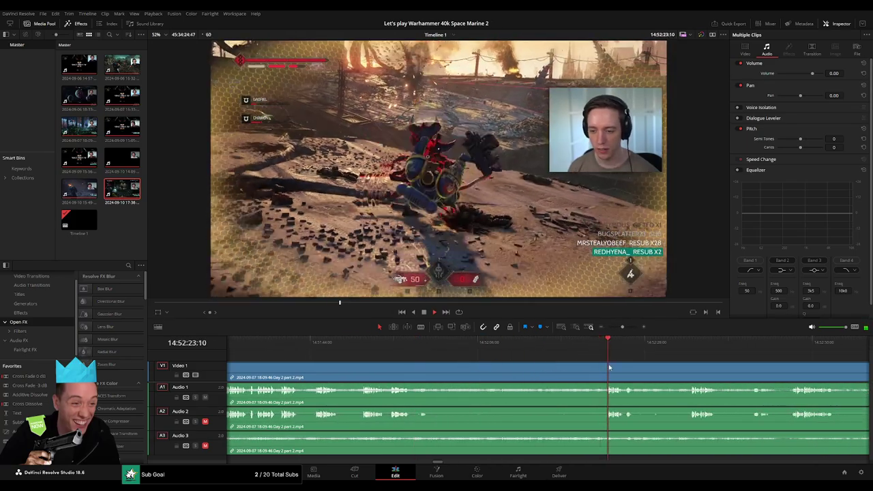
scroll(607, 367, "down", 3)
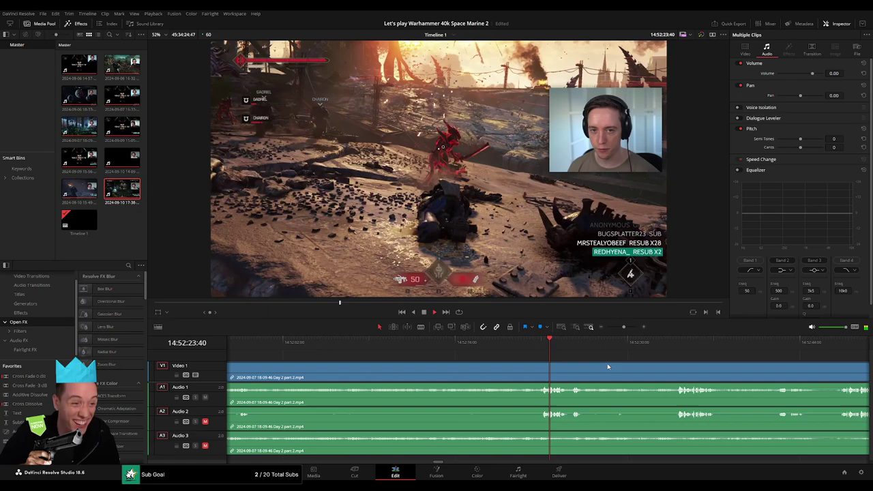
scroll(494, 359, "down", 2)
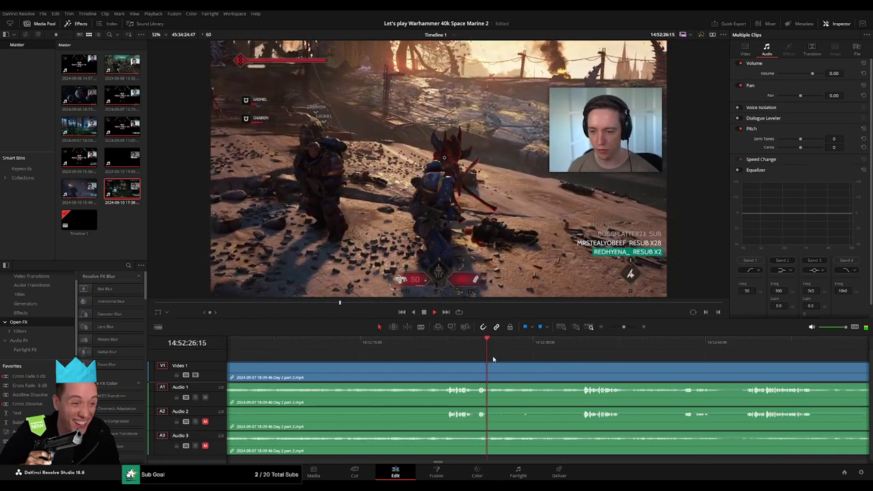
scroll(504, 363, "down", 2)
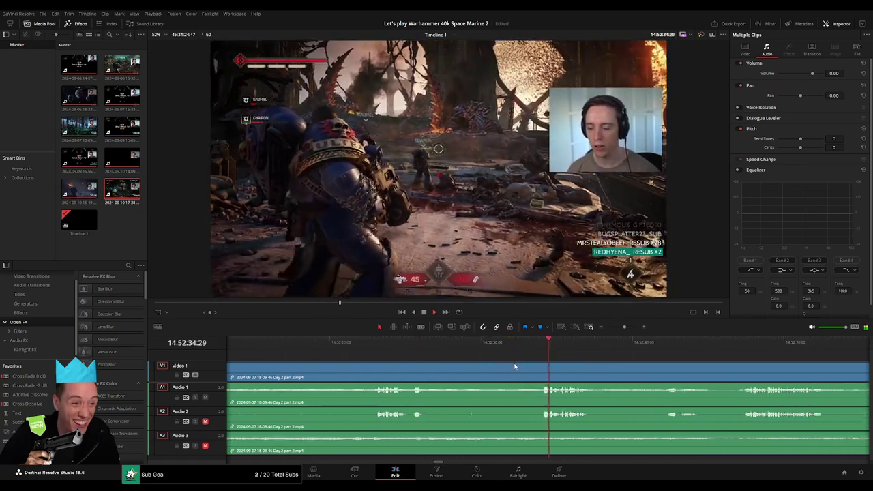
scroll(540, 355, "down", 2)
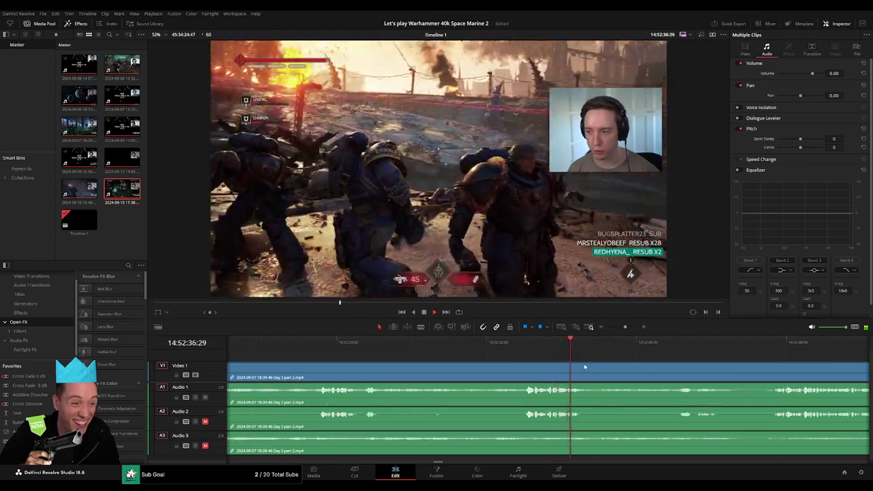
scroll(685, 364, "down", 3)
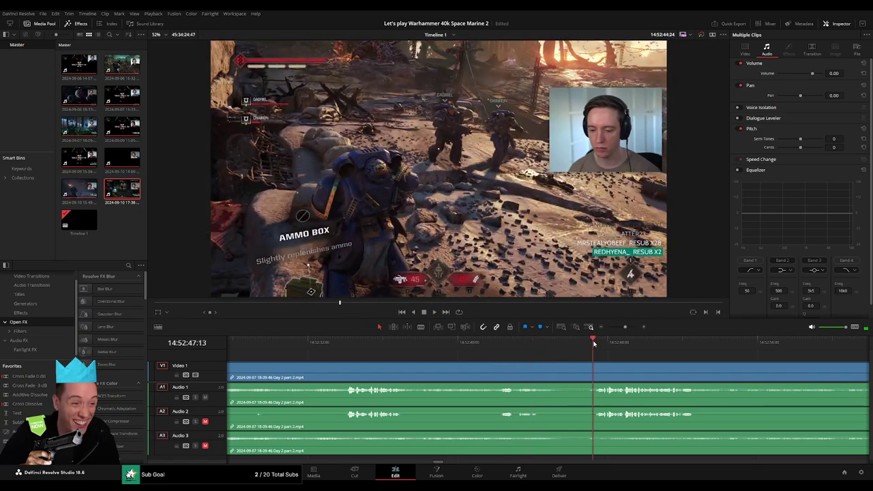
scroll(493, 353, "down", 3)
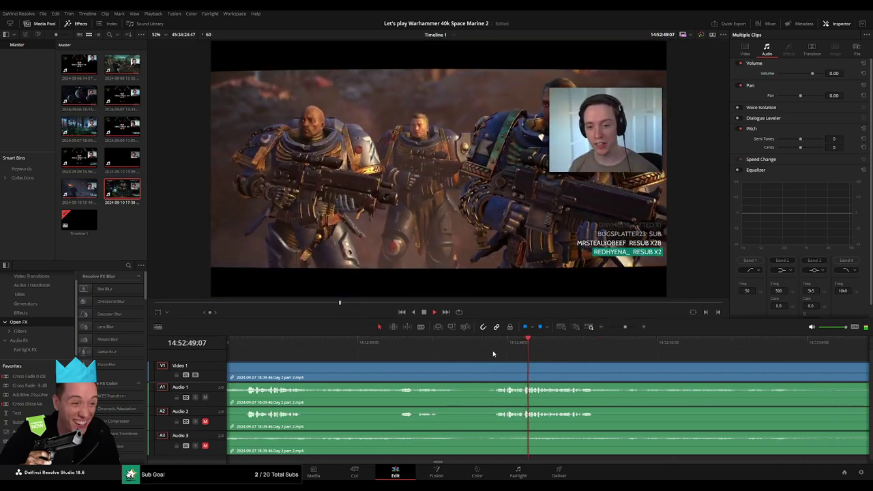
left_click(495, 347)
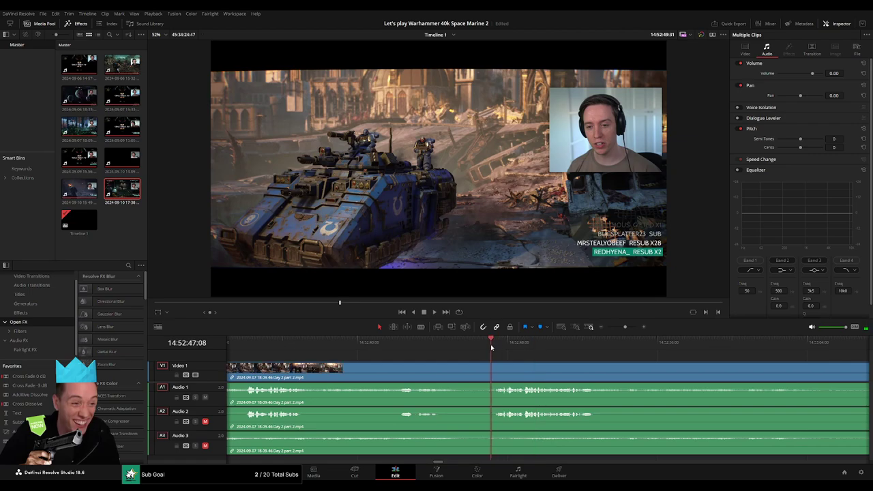
left_click_drag(496, 347, 480, 350)
key("ctrl+b")
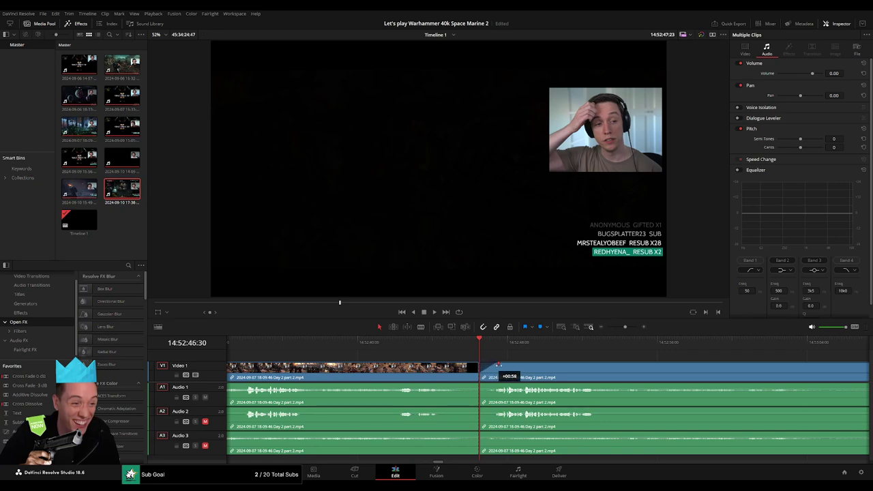
mouse_move(499, 365)
left_mouse_down()
mouse_move(461, 366)
mouse_move(459, 386)
mouse_move(486, 387)
left_mouse_up()
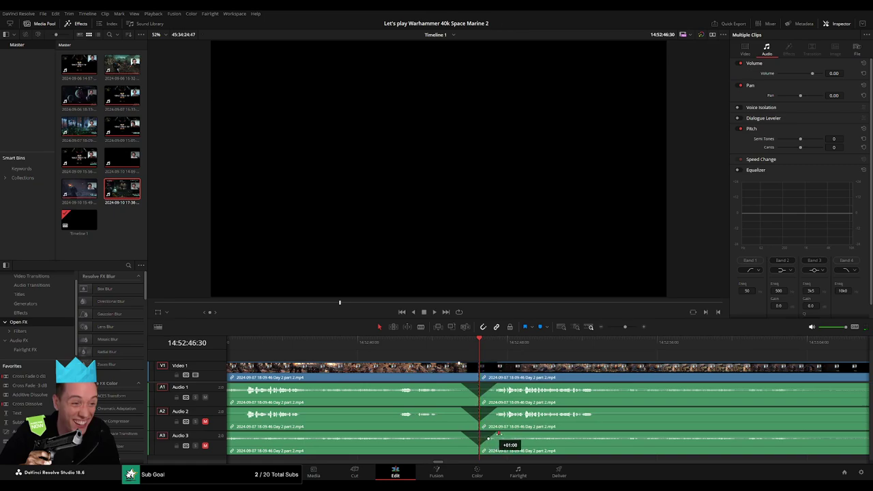
scroll(594, 353, "right", 3)
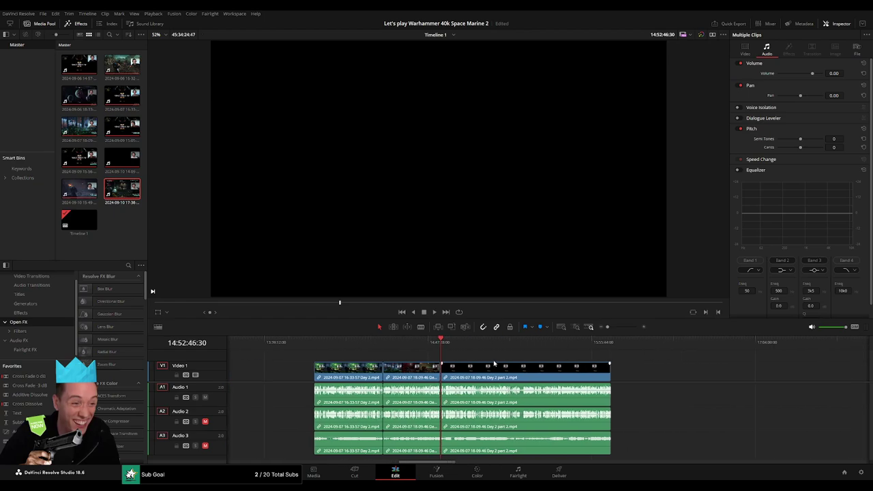
Step: Move the later Day 2 part 2 piece to start at 16:00:00 and play it back
left_click_drag(486, 362, 583, 369)
left_click(400, 375)
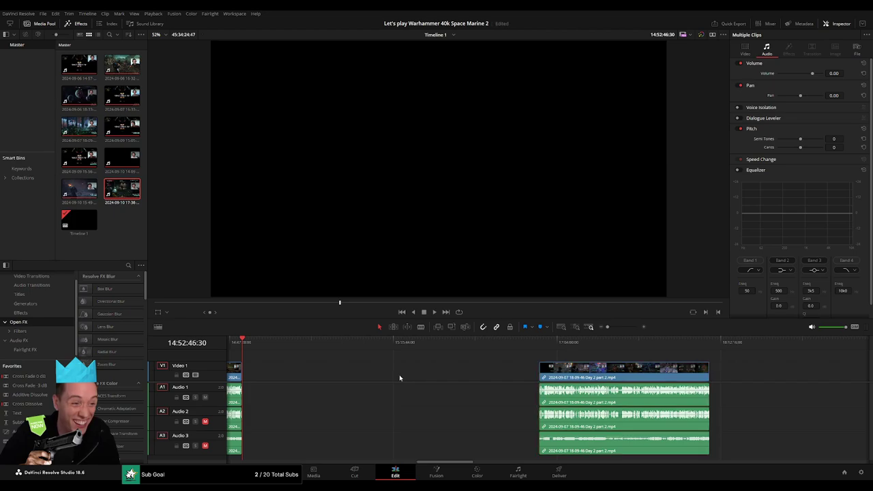
left_click_drag(262, 346, 393, 367)
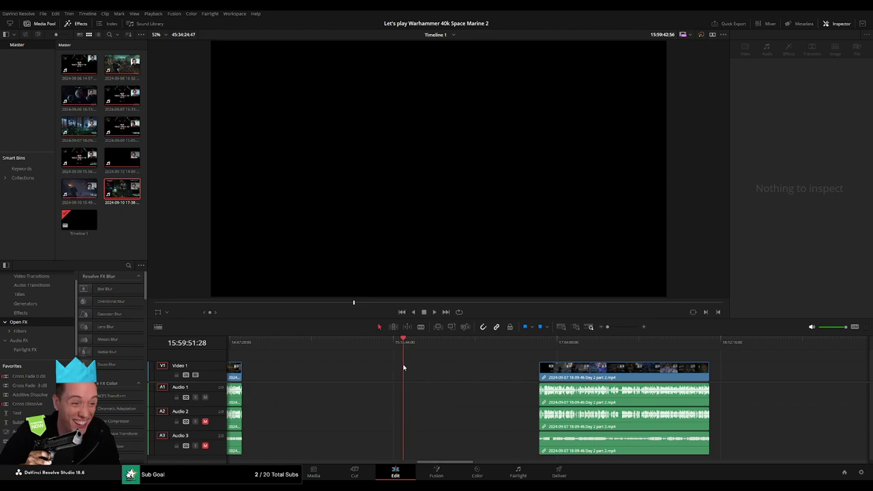
mouse_move(541, 369)
left_mouse_down()
mouse_move(406, 368)
mouse_move(526, 360)
left_mouse_up()
key("space")
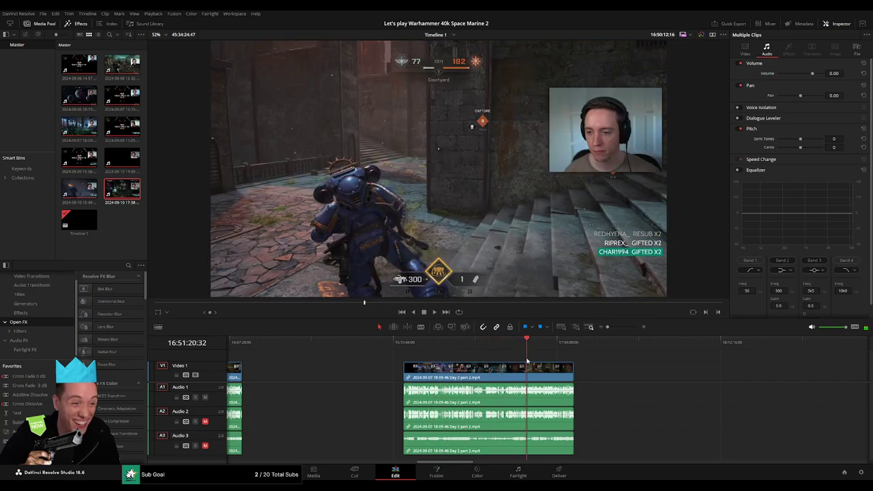
scroll(586, 369, "up", 10)
key("l")
key("l")
key("l")
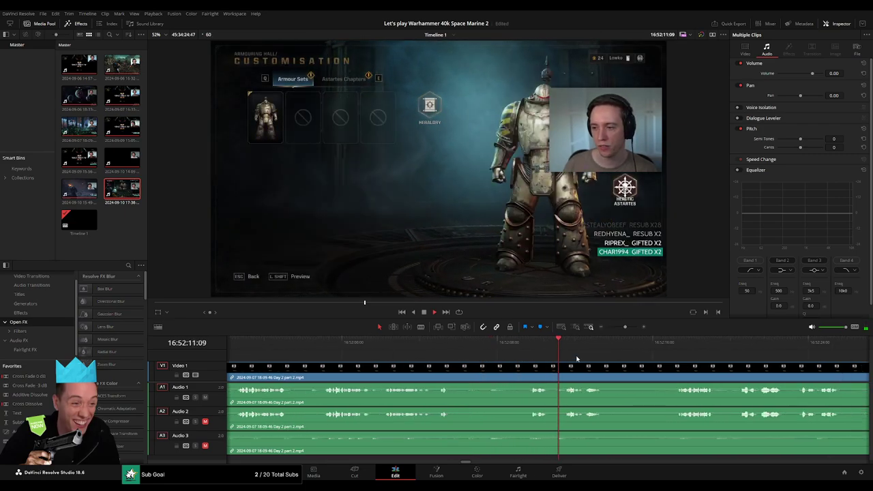
Step: Blade all tracks of the Day 2 part 2 clip at 16:52:09
scroll(434, 360, "up", 3)
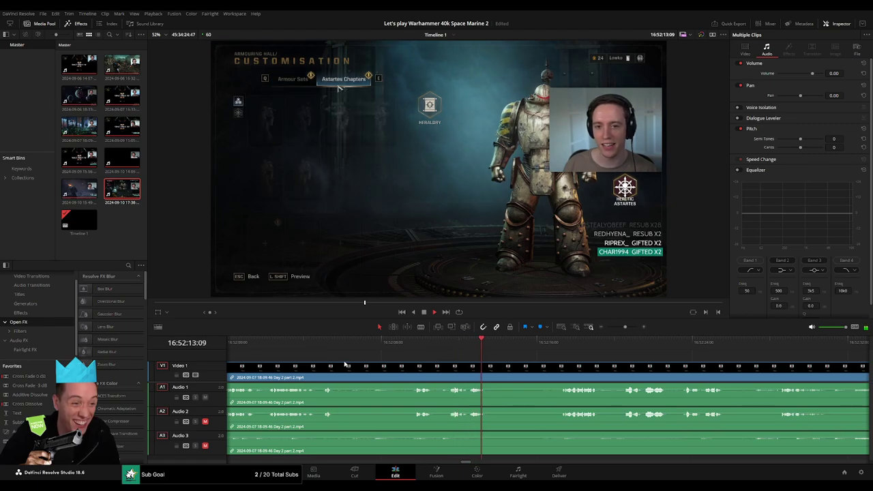
left_click(321, 347)
mouse_move(321, 349)
left_mouse_down()
mouse_move(416, 349)
mouse_move(402, 352)
left_mouse_up()
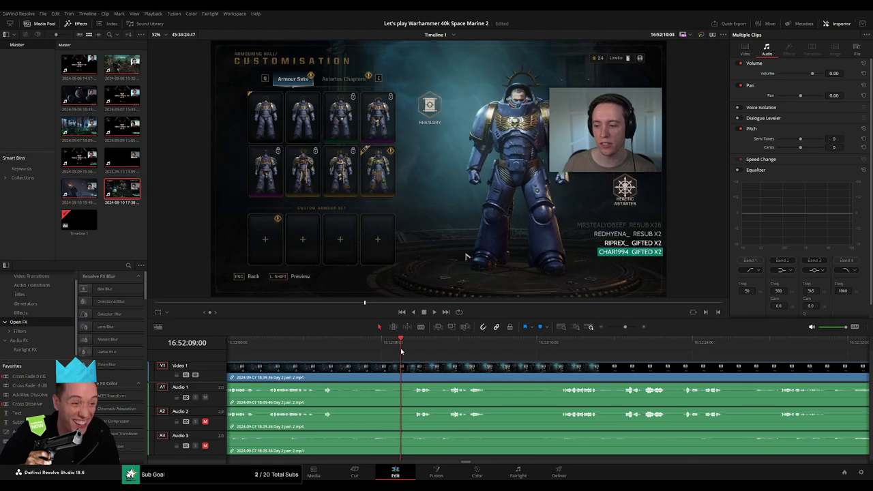
key("b")
left_click(402, 373)
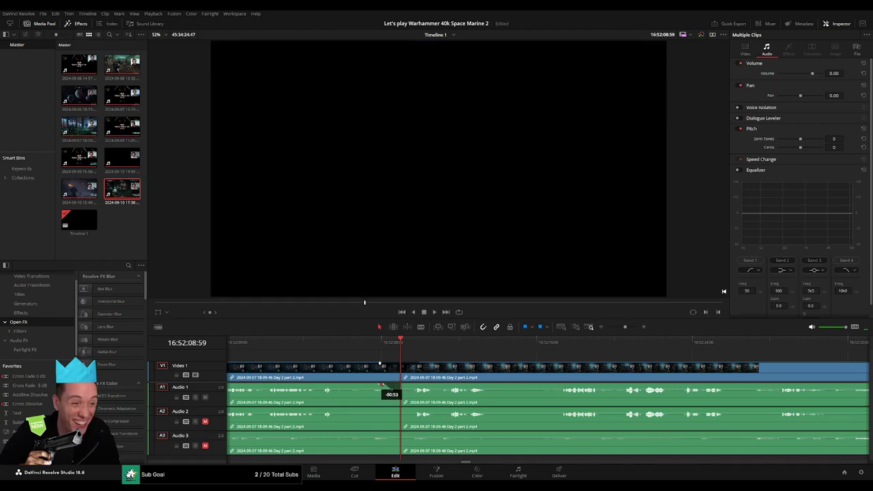
Step: Fade Audio 1 and Audio 2 out before the cut, then zoom the timeline out
left_click(379, 386)
left_click_drag(379, 385, 380, 384)
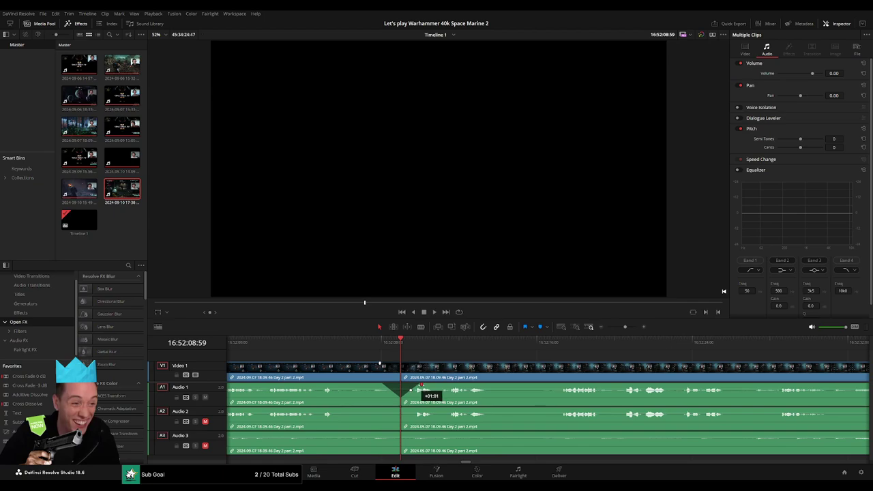
mouse_move(398, 410)
left_mouse_down()
mouse_move(383, 410)
mouse_move(409, 413)
left_mouse_up()
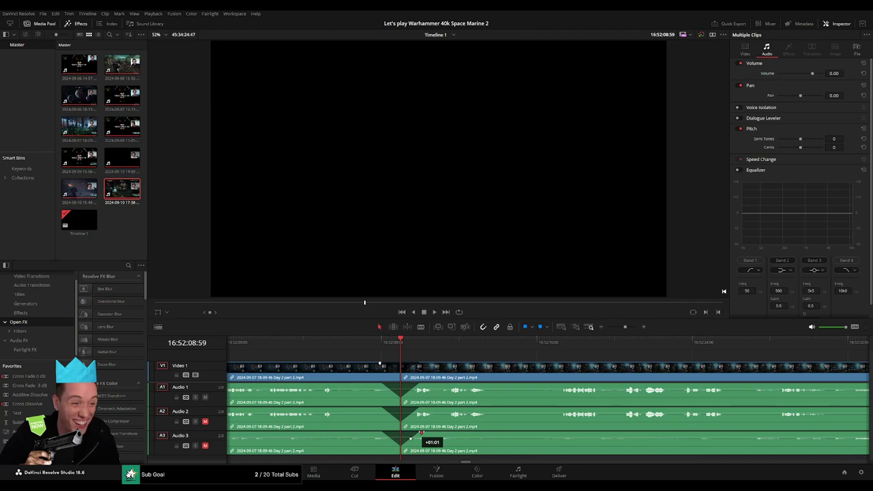
left_click_drag(626, 327, 607, 327)
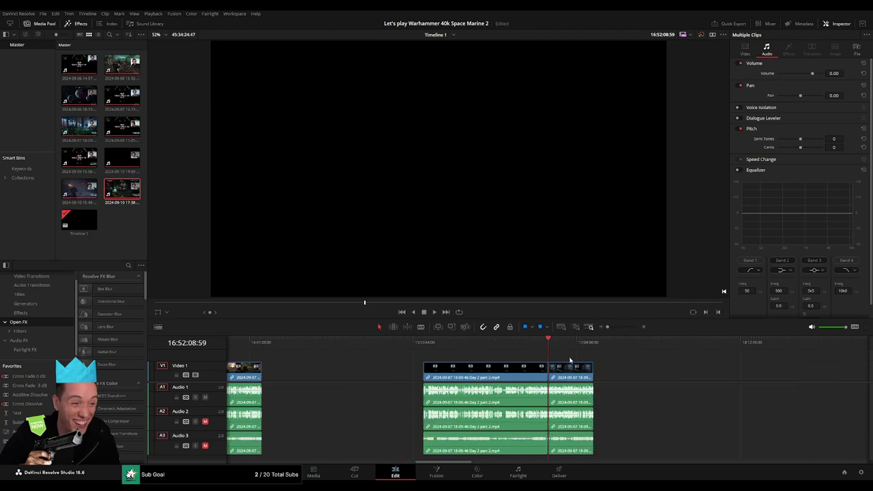
Step: Shift the second clip much later along the timeline
scroll(359, 355, "right", 3)
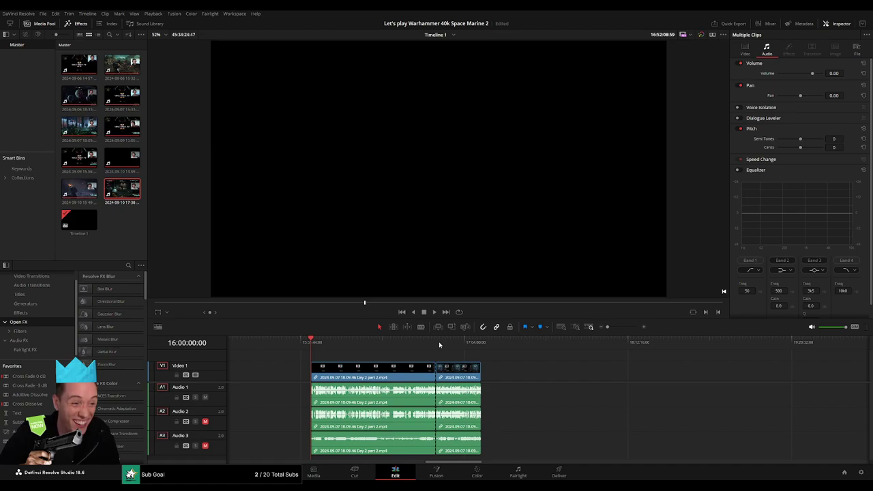
scroll(343, 375, "right", 4)
left_click_drag(300, 372, 806, 372)
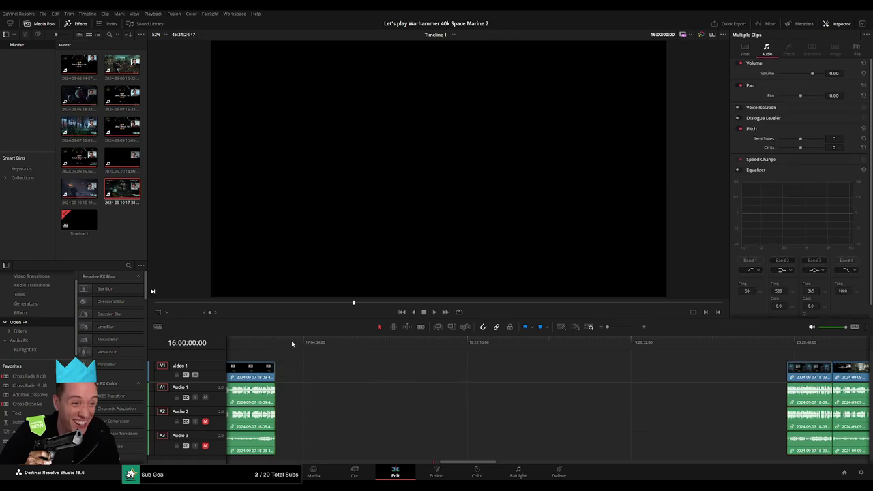
left_click_drag(276, 346, 437, 360)
Step: Zoom in to park the playhead at 18:00:00:00, then zoom back out to the clips
left_click_drag(606, 328, 609, 332)
left_click_drag(551, 346, 549, 346)
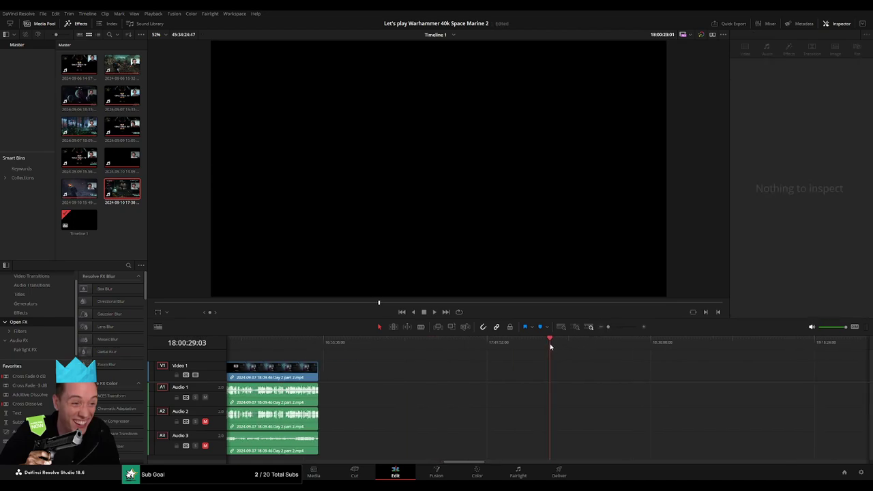
left_click_drag(608, 327, 614, 334)
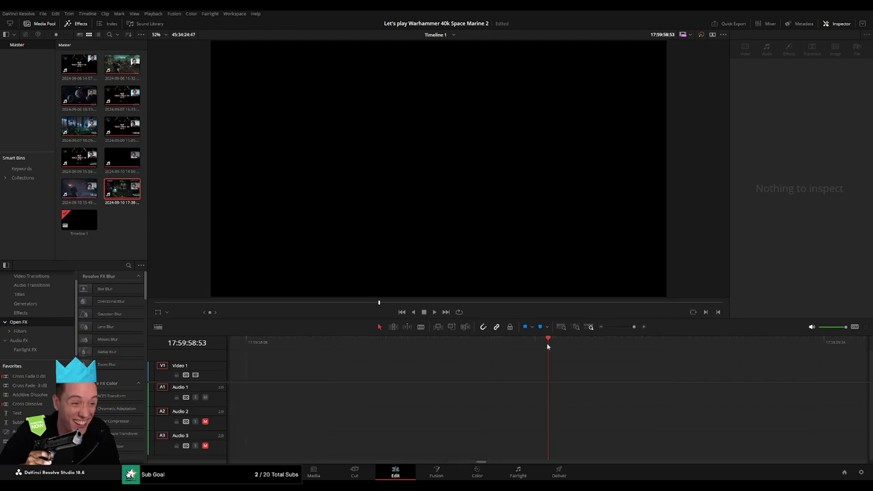
left_click_drag(563, 348, 669, 362)
left_click(624, 330)
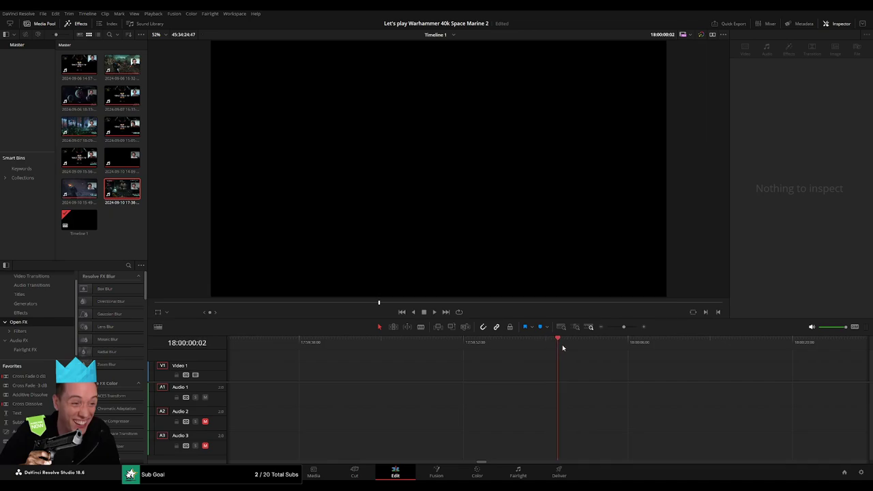
left_click_drag(624, 328, 607, 328)
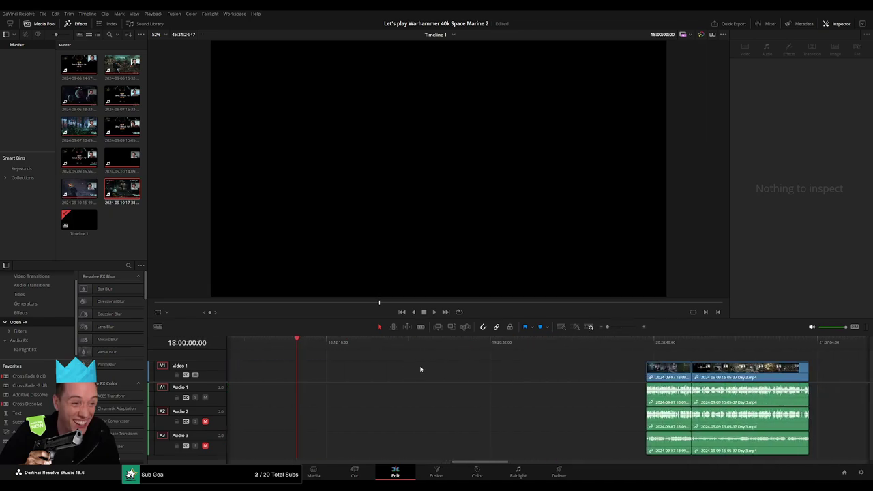
Step: Move the Day 2 part 2 and Day 3 clips to start at 18:00:00:00 and play them
mouse_move(507, 370)
left_mouse_down()
mouse_move(758, 379)
mouse_move(428, 377)
mouse_move(404, 357)
left_mouse_up()
key("space")
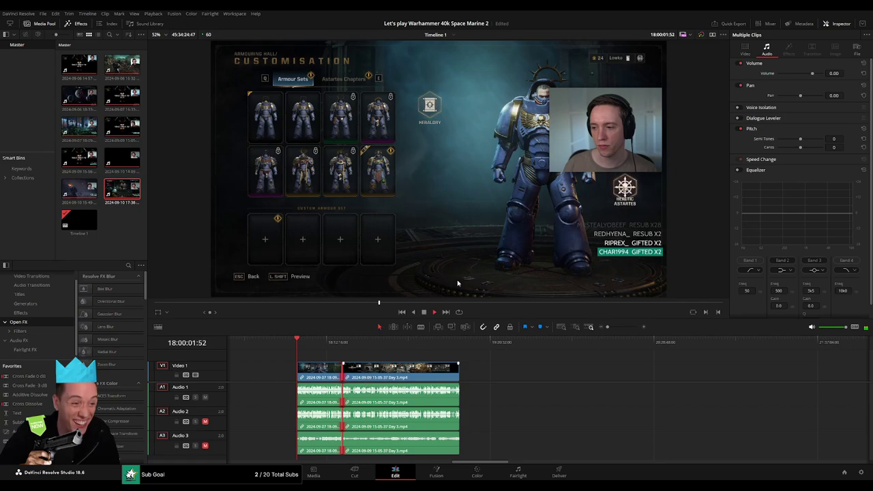
left_click(333, 343)
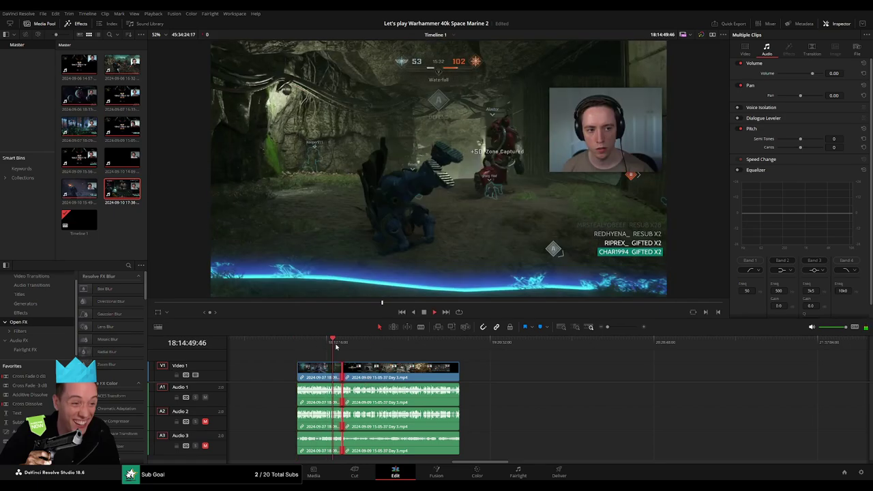
scroll(336, 347, "up", 5)
left_click(418, 373)
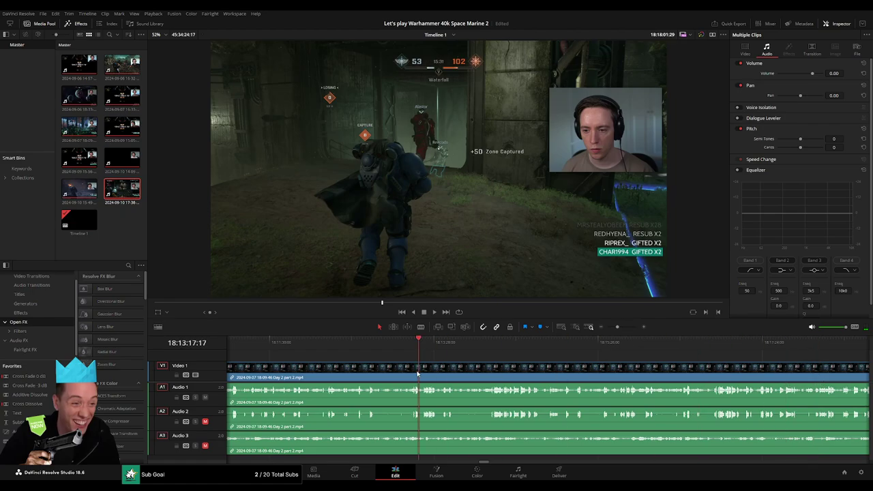
Step: Play across the join into Day 3 and skip forward through the Day 3 footage
left_click(634, 367)
scroll(634, 367, "right", 5)
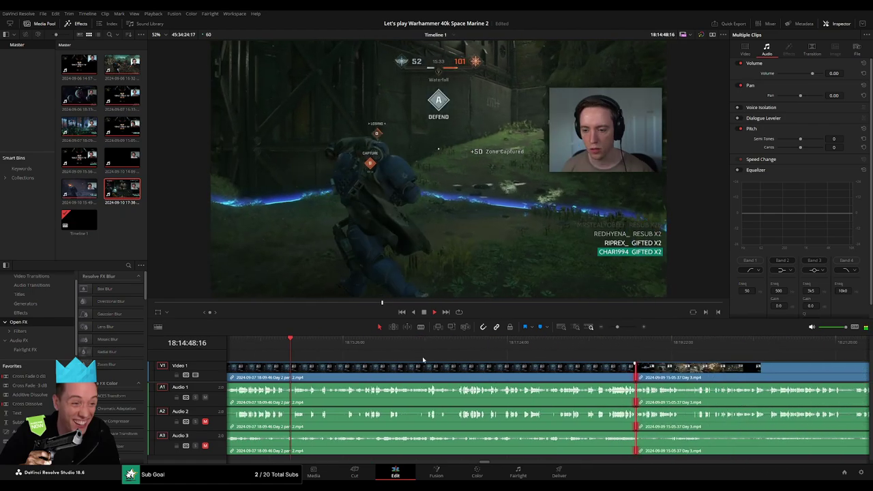
left_click(625, 361)
key("space")
scroll(581, 346, "up", 5)
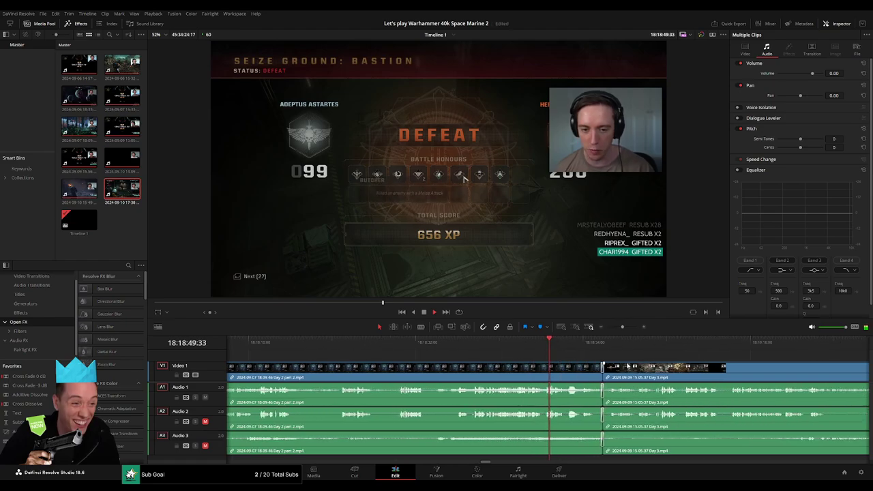
left_click(591, 342)
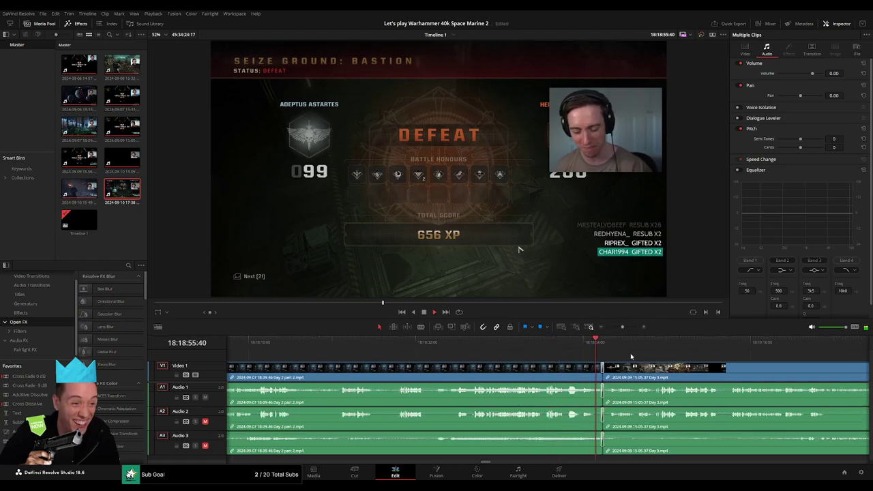
scroll(560, 347, "down", 5)
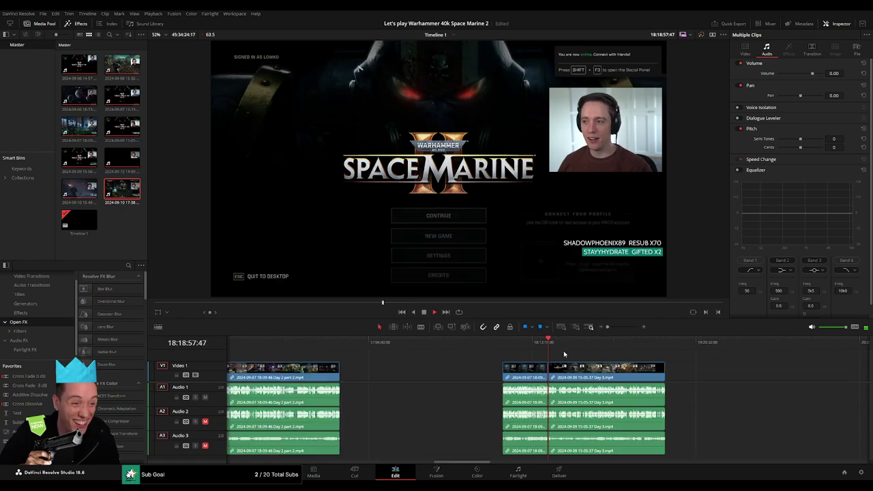
left_click(579, 343)
left_click(599, 343)
left_click(612, 348)
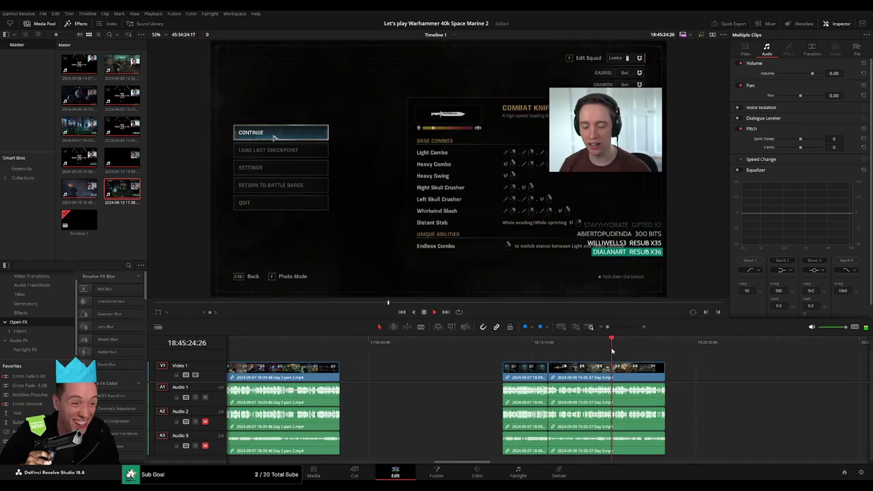
scroll(627, 356, "up", 5)
scroll(620, 353, "up", 2)
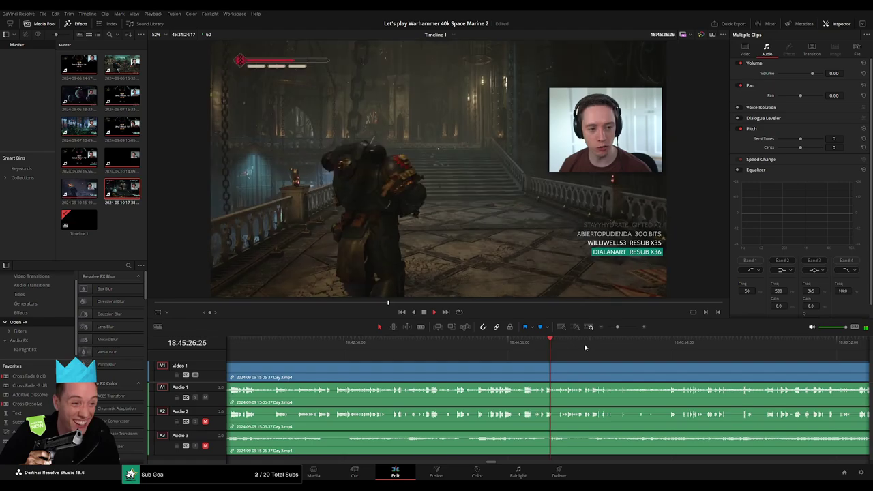
left_click(584, 343)
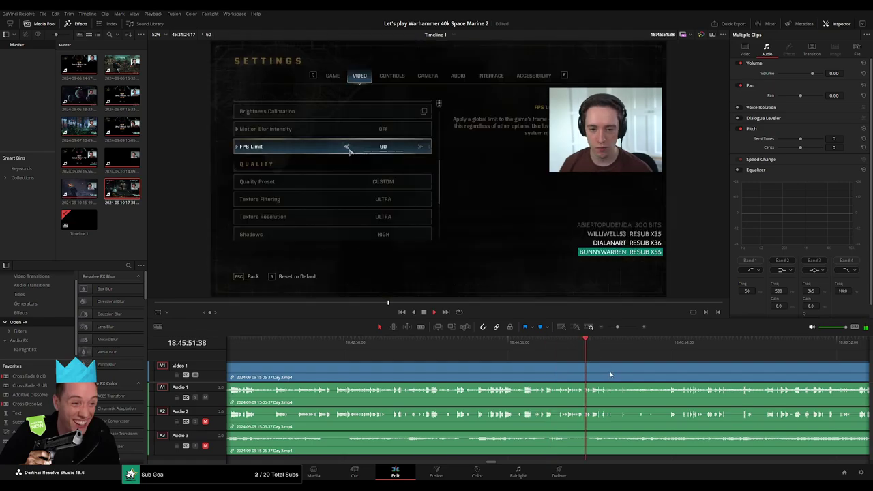
Step: Scrub ahead through Day 3 from about 18:49:25 to 18:52:44
scroll(439, 370, "right", 3)
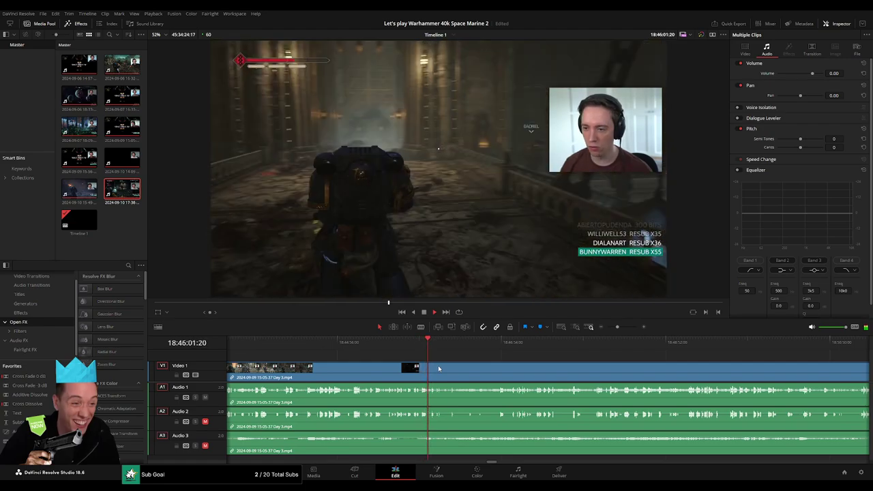
mouse_move(491, 341)
left_mouse_down()
mouse_move(436, 340)
mouse_move(503, 336)
left_mouse_up()
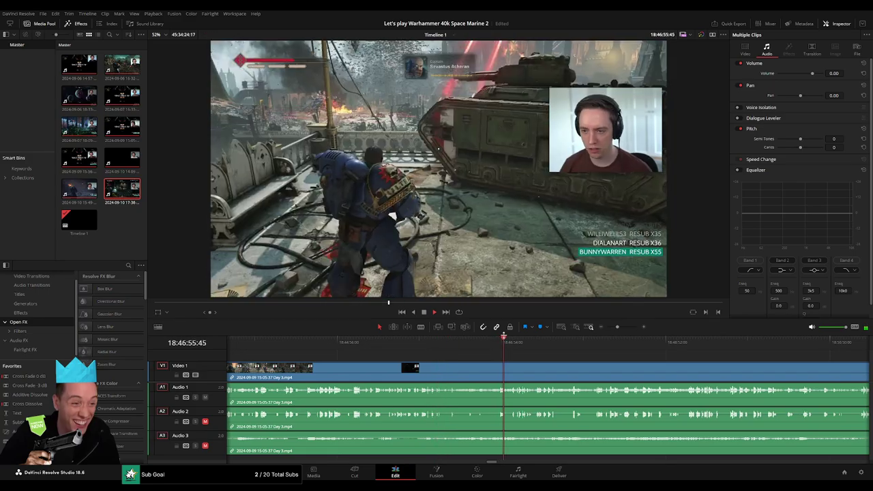
left_click(712, 343)
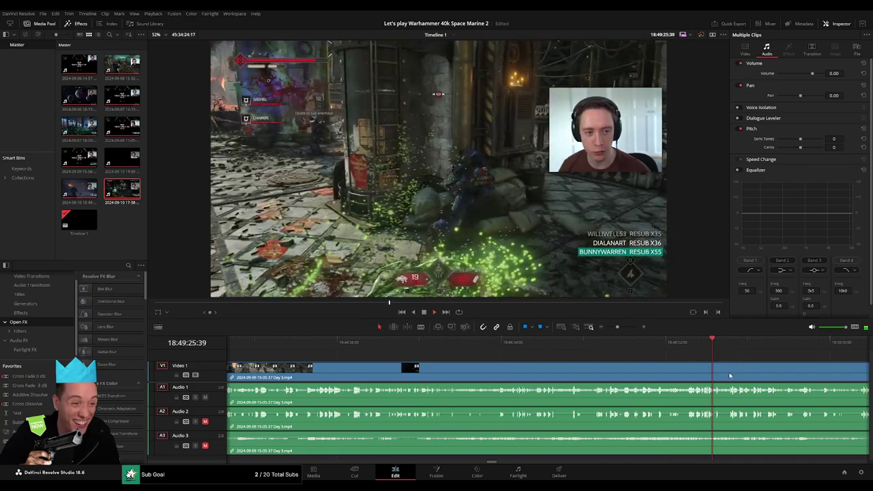
scroll(522, 356, "down", 2)
left_click(658, 360)
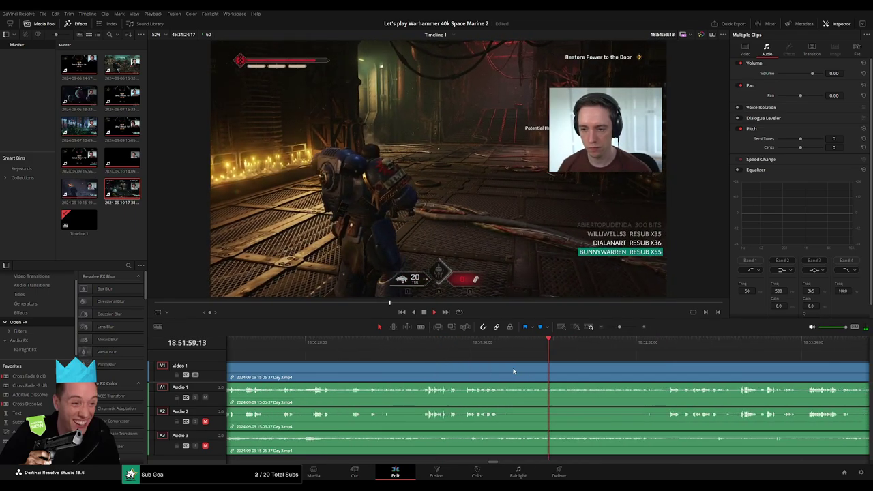
left_click(504, 341)
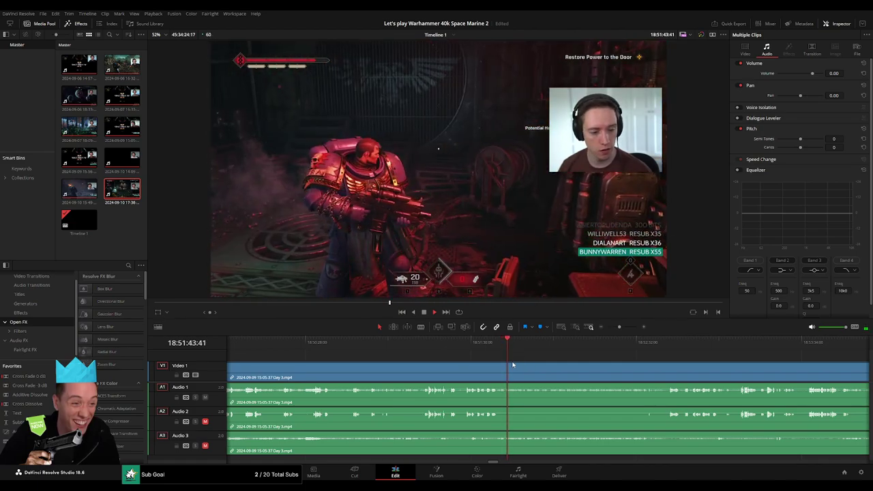
left_click(482, 341)
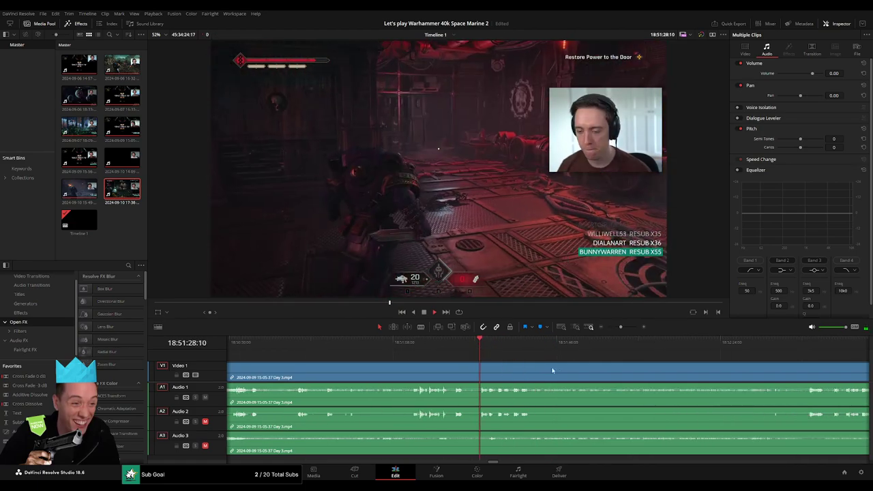
left_click(643, 344)
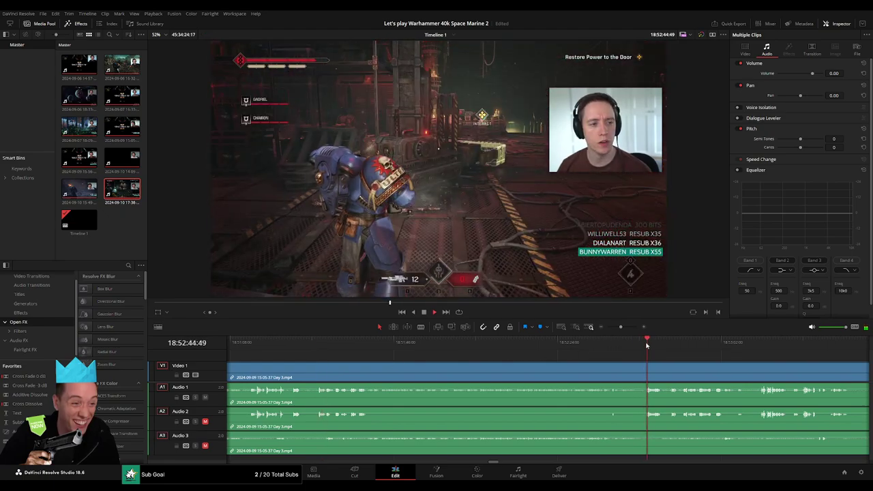
Step: Step back and forth around 18:52:37, settling on the scene at 18:52:44
scroll(592, 368, "up", 2)
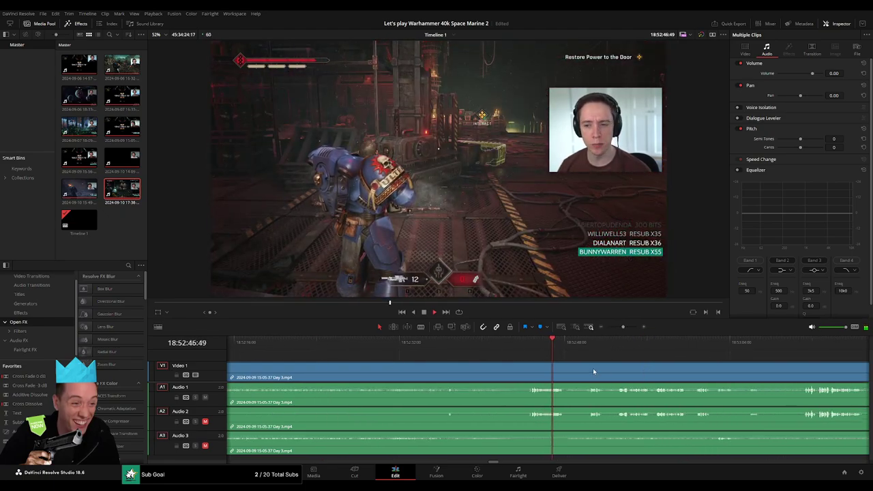
left_click(591, 341)
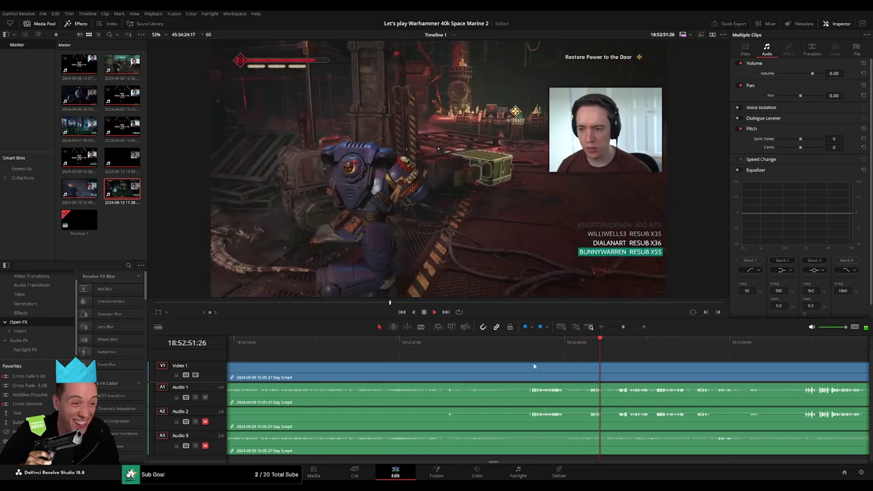
left_click(448, 341)
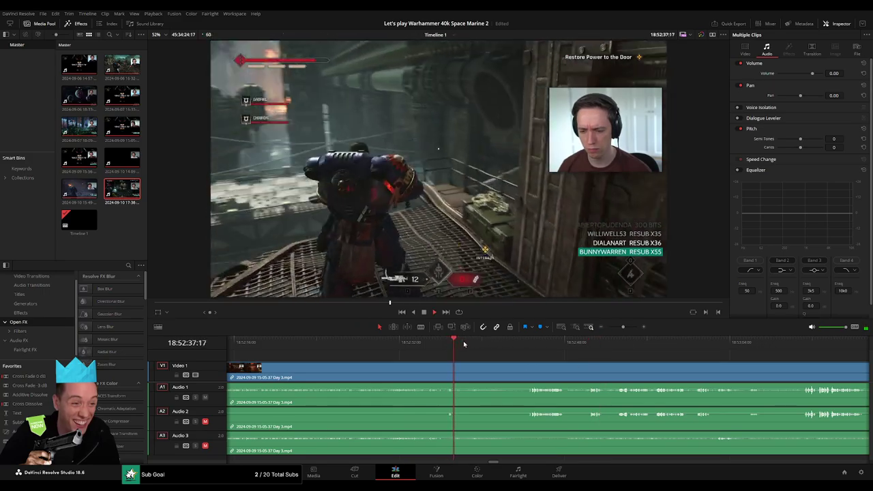
left_click(432, 342)
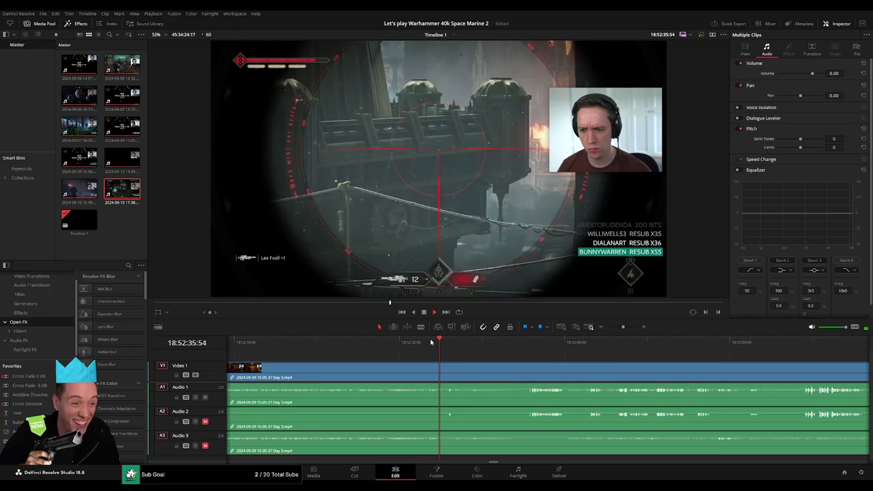
left_click(416, 342)
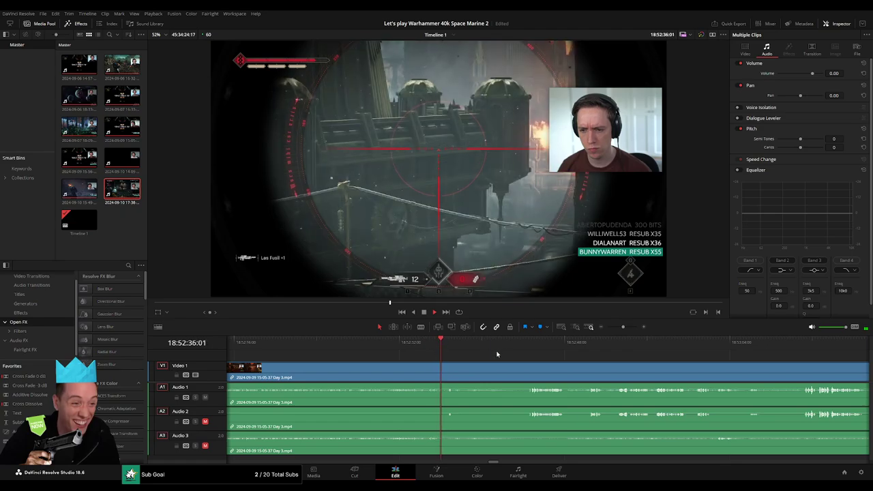
left_click(525, 347)
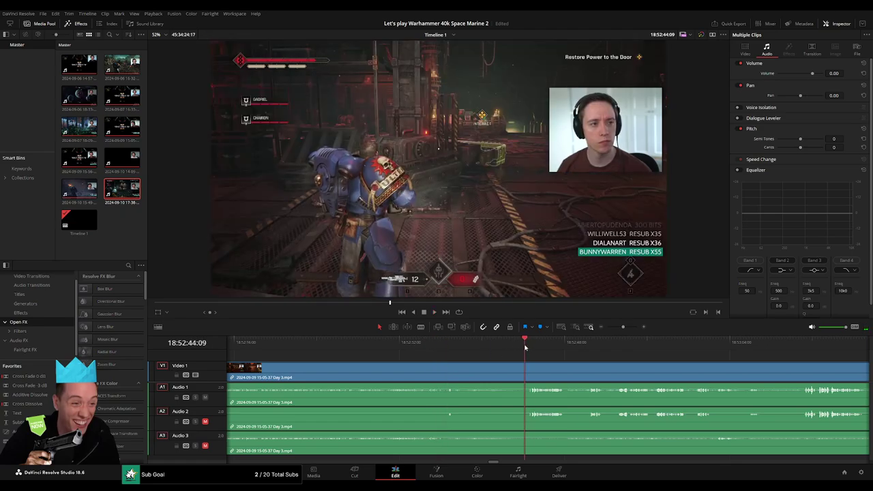
Step: Blade the Day 3 clips at about 18:52:43 and fade the video in after the cut
left_click(518, 347)
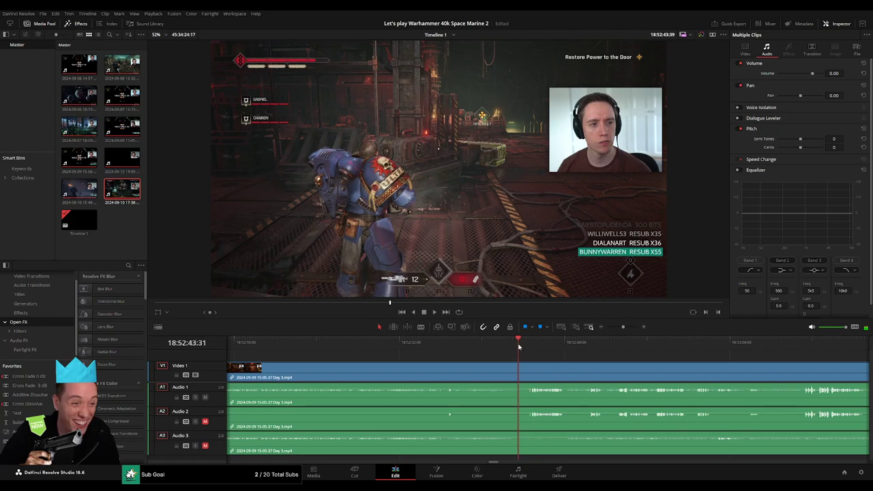
left_click_drag(518, 346, 523, 347)
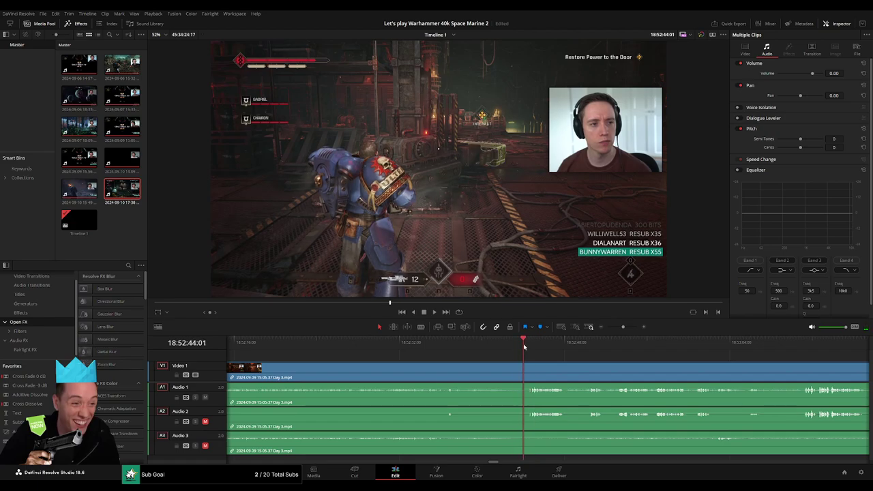
key("b")
left_click(526, 372)
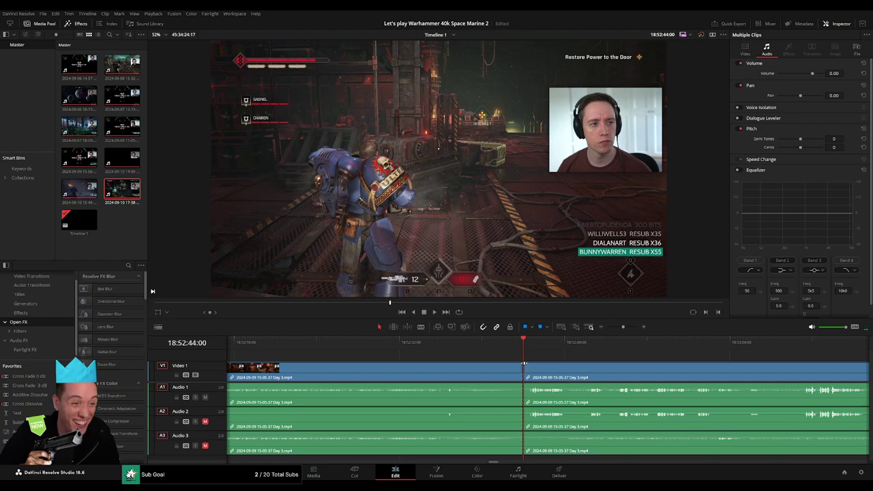
left_click_drag(524, 363, 589, 363)
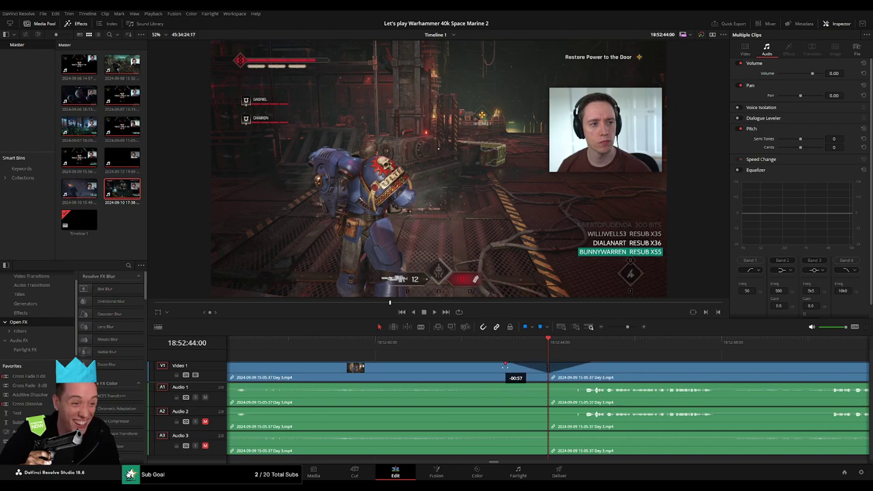
Step: Add audio fades at the cut: lengthen Audio 1, fade Audio 2 out and in, fade Audio 3
mouse_move(544, 386)
left_mouse_down()
mouse_move(502, 385)
mouse_move(579, 386)
left_mouse_up()
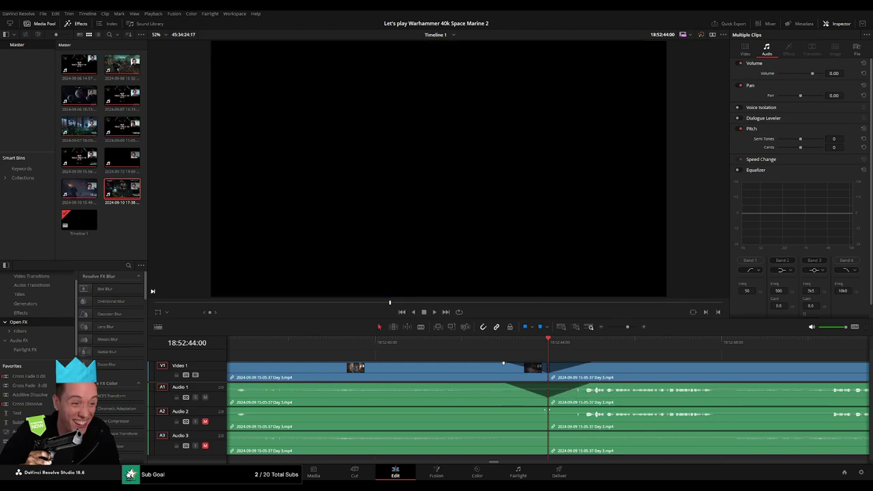
left_click_drag(545, 409, 510, 410)
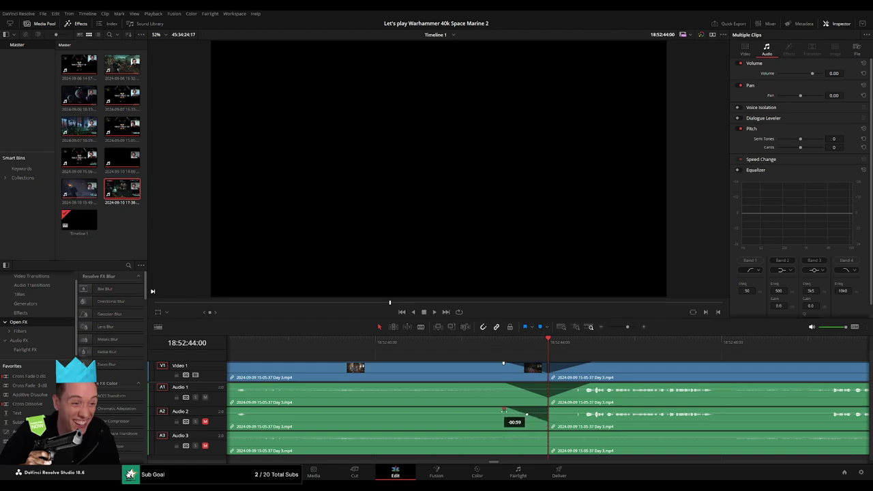
left_click_drag(551, 409, 588, 414)
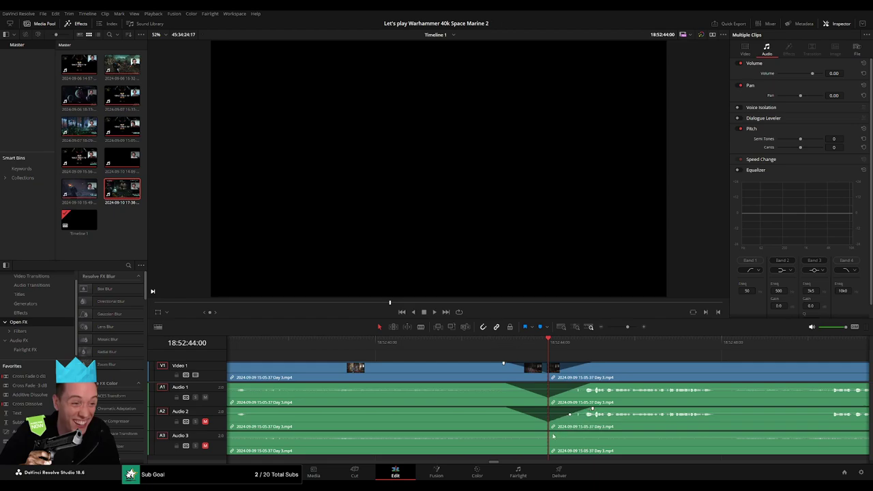
mouse_move(546, 431)
left_mouse_down()
mouse_move(508, 434)
mouse_move(592, 432)
left_mouse_up()
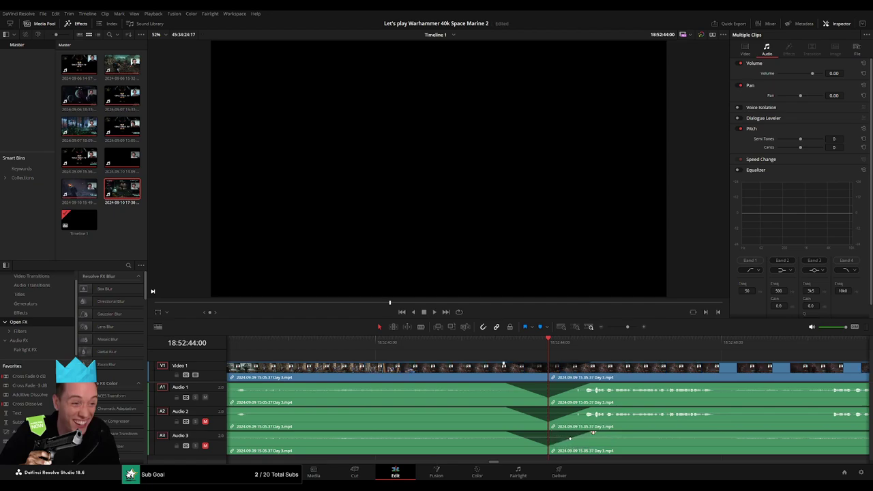
scroll(562, 335, "down", 6)
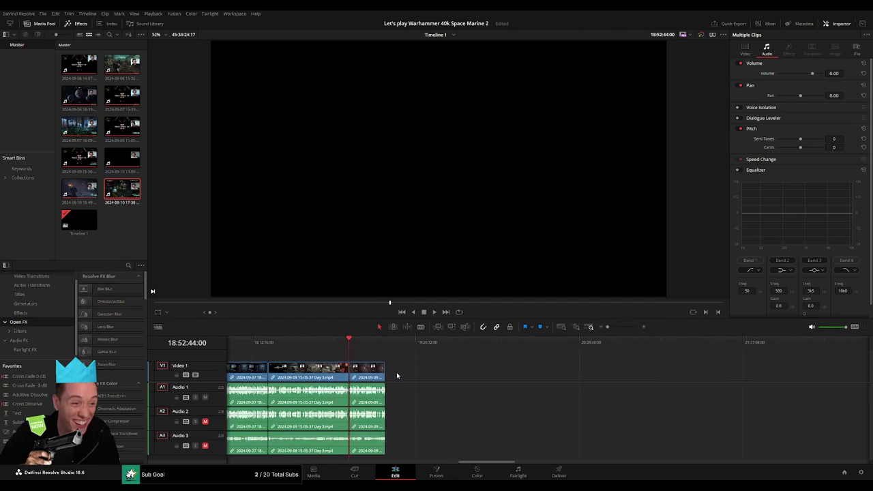
Step: Push the last clip far right and add a marker in the gap after Day 3
left_click(382, 371)
left_click_drag(382, 372, 770, 372)
left_click(431, 377)
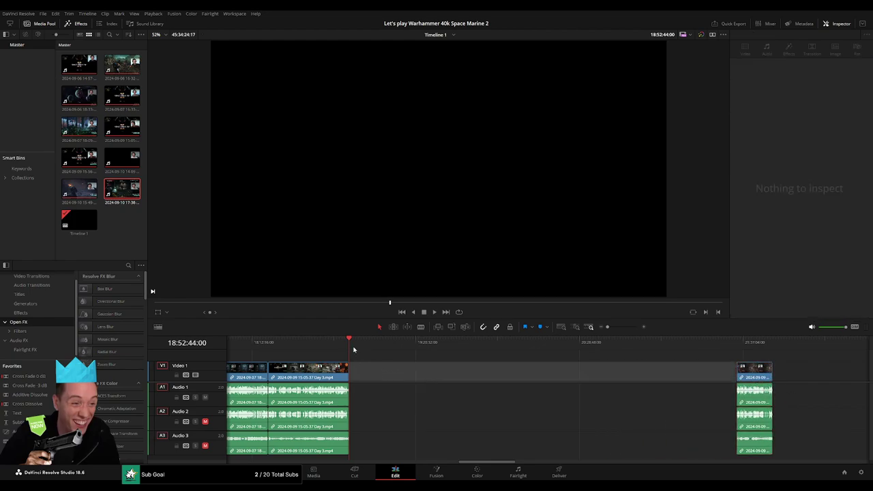
key("m")
Step: Move the playhead along the empty gap to about 20:00:00
left_click(422, 390)
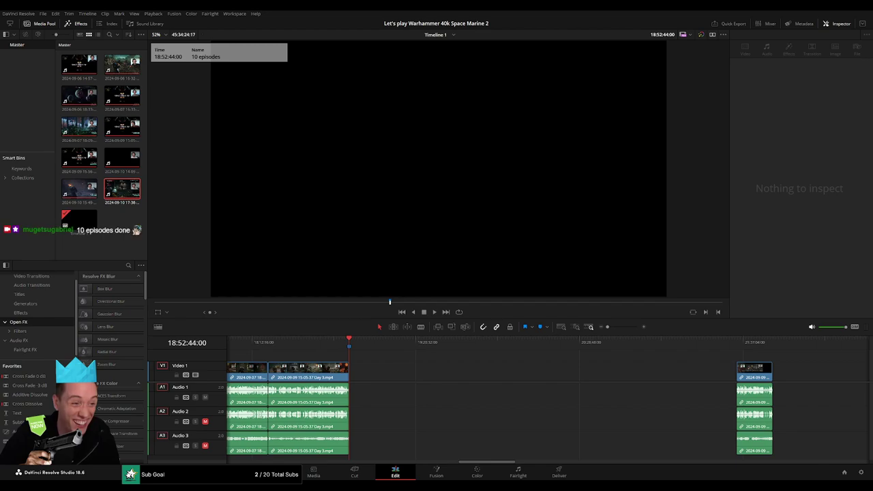
left_click_drag(371, 348, 507, 368)
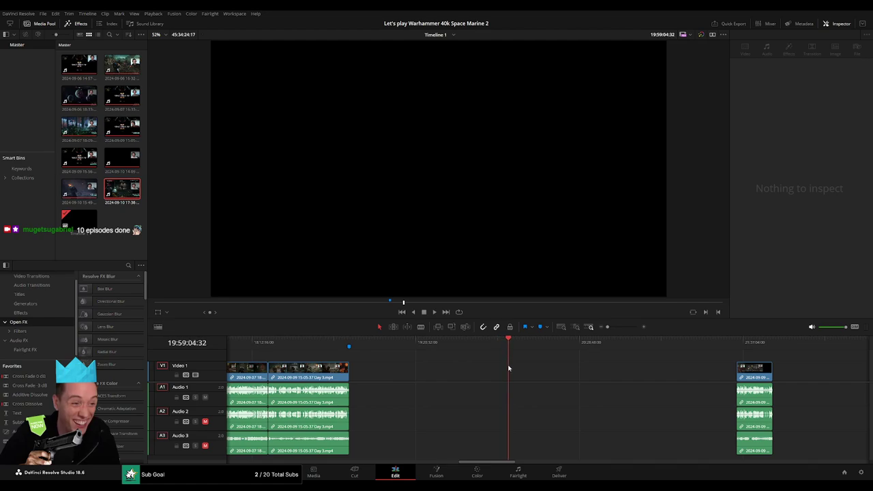
left_click_drag(510, 367, 511, 367)
scroll(551, 351, "up", 5)
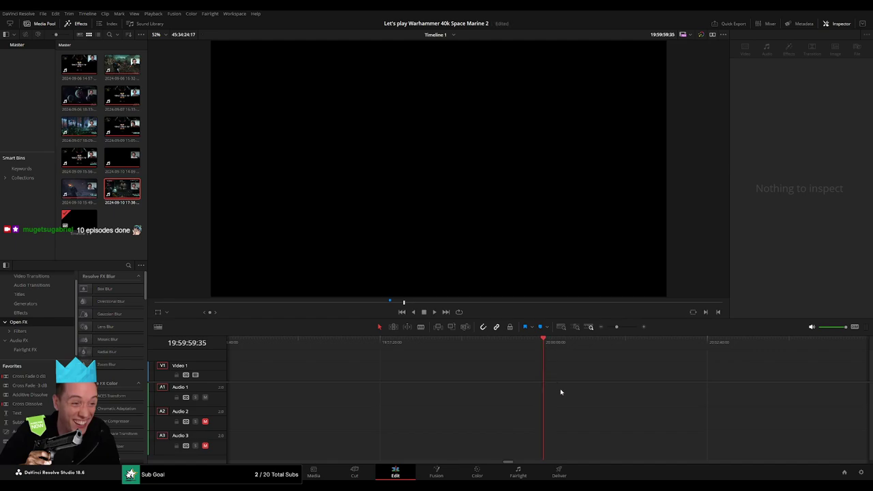
Step: Drag the Day 3 part 2 clips toward Day 3 and ripple-delete the gap between them
key("shift+z")
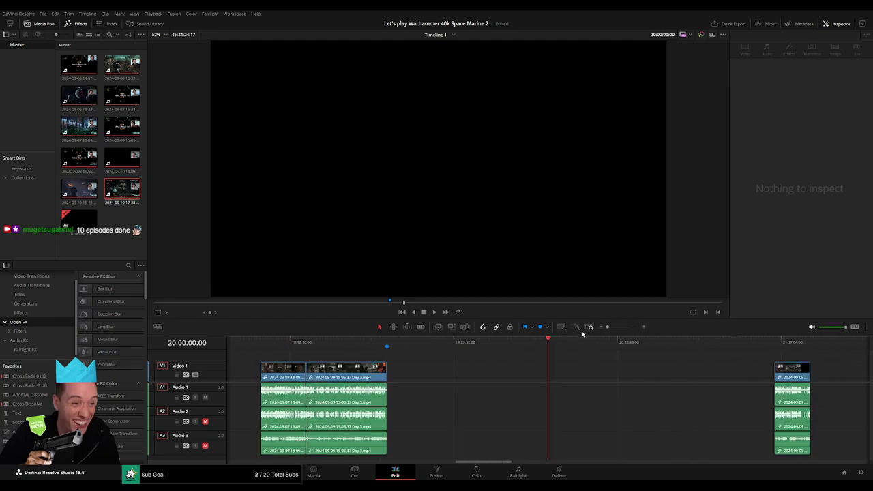
left_click_drag(555, 374, 320, 373)
scroll(484, 368, "up", 3)
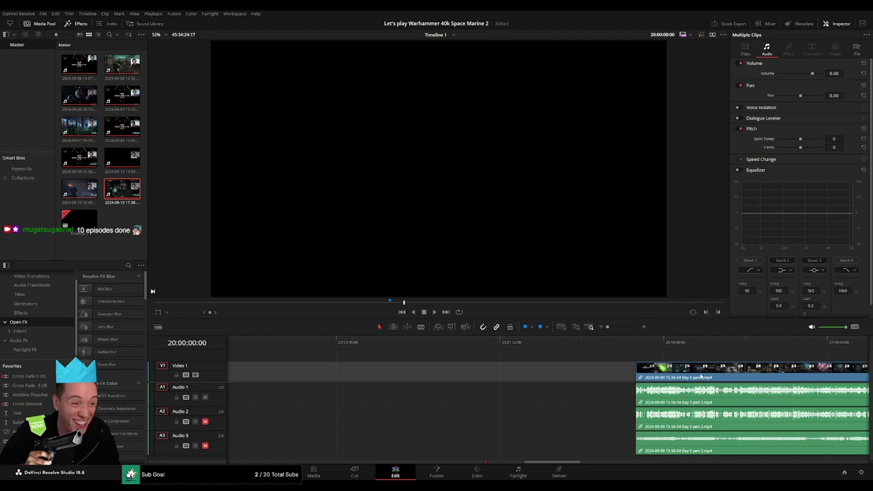
left_click_drag(682, 371, 325, 372)
scroll(623, 360, "up", 3)
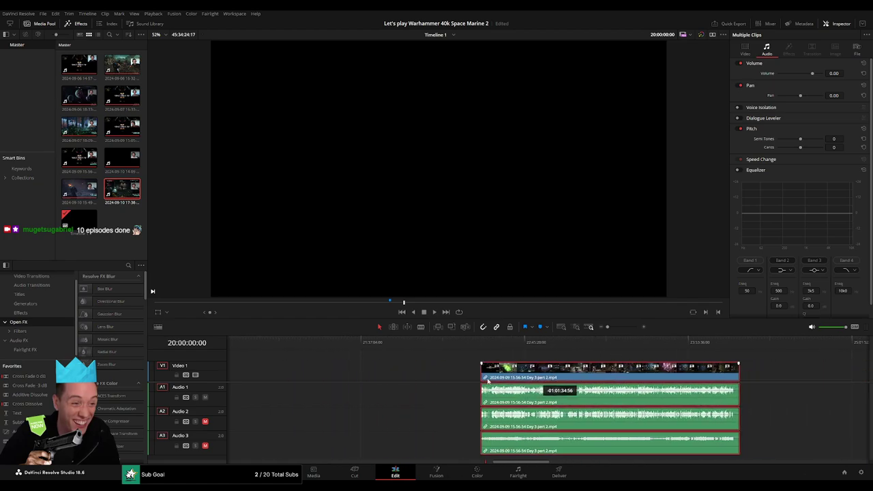
left_click_drag(634, 372, 312, 371)
scroll(566, 378, "up", 3)
left_click(565, 378)
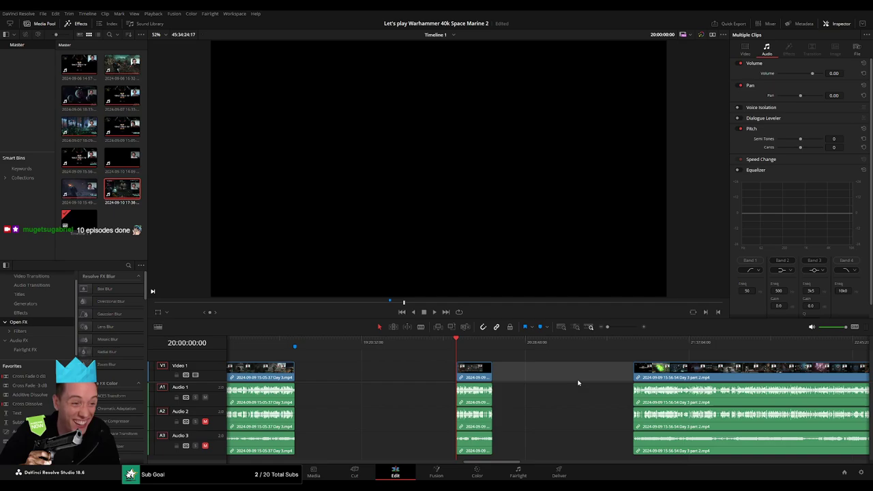
key("Delete")
Step: Play back the later Day 3 footage, skipping toward its end
left_click(492, 353)
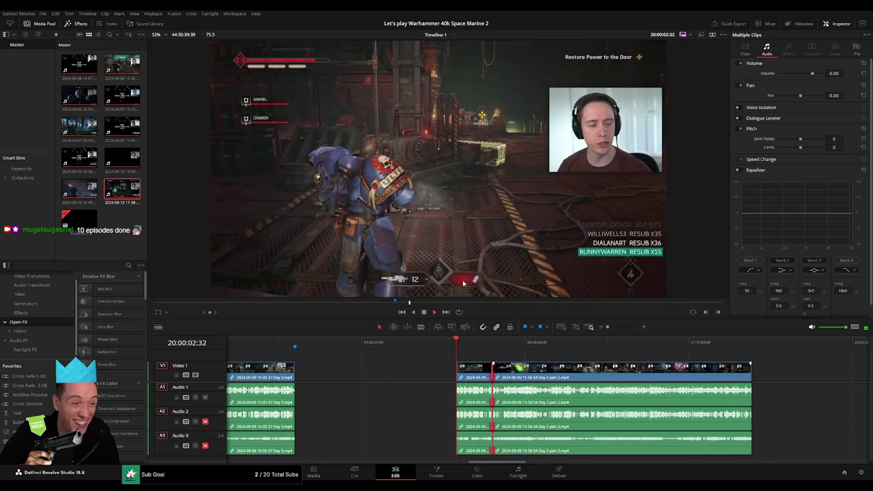
left_click(479, 344)
left_click(484, 347)
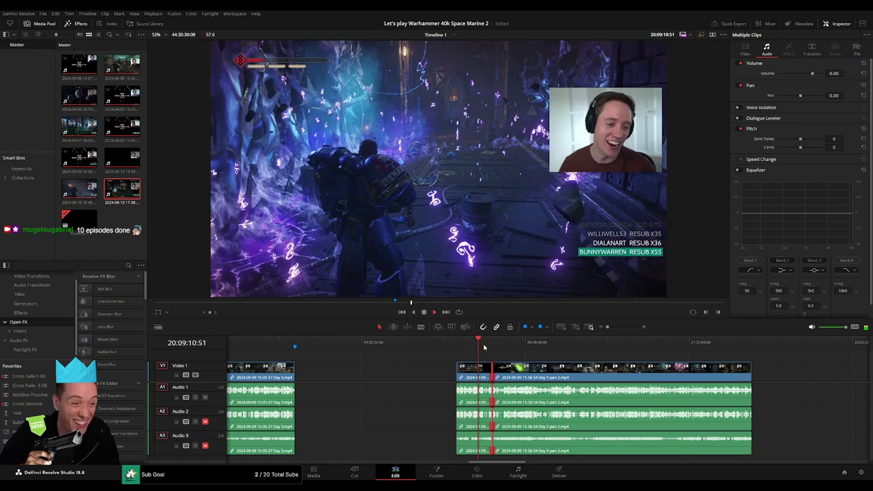
key("space")
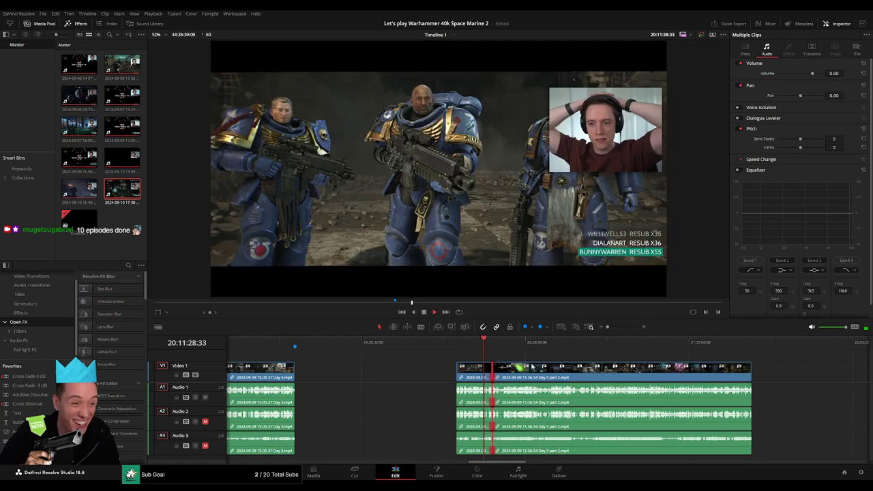
scroll(592, 368, "up", 5)
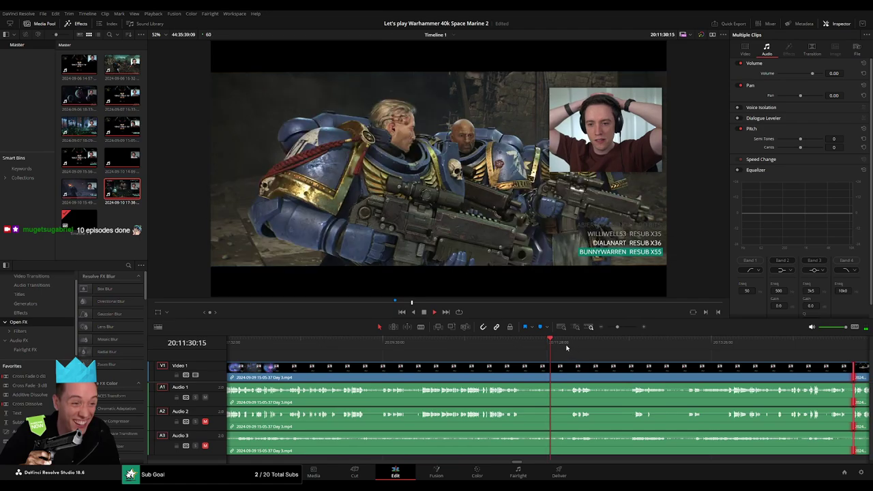
left_click(570, 345)
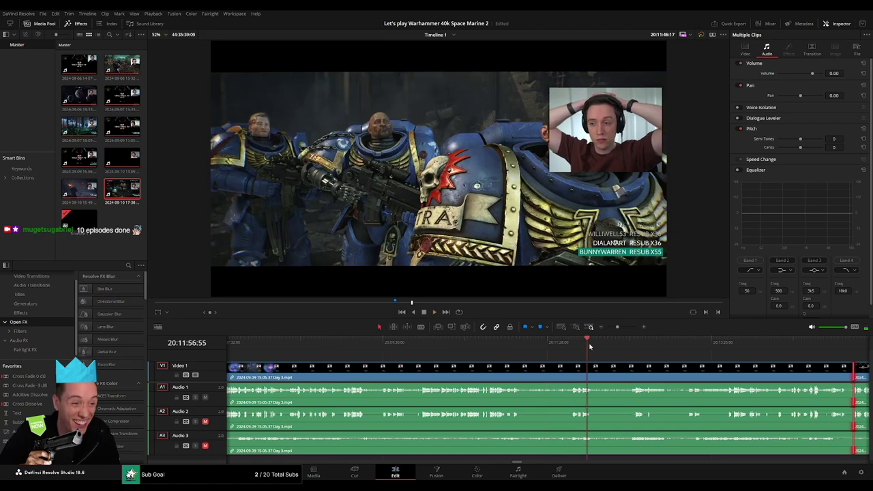
left_click(631, 346)
Step: Check the join by stepping from the last moments of Day 3 into Day 3 part 2
scroll(518, 348, "right", 5)
left_click(519, 346)
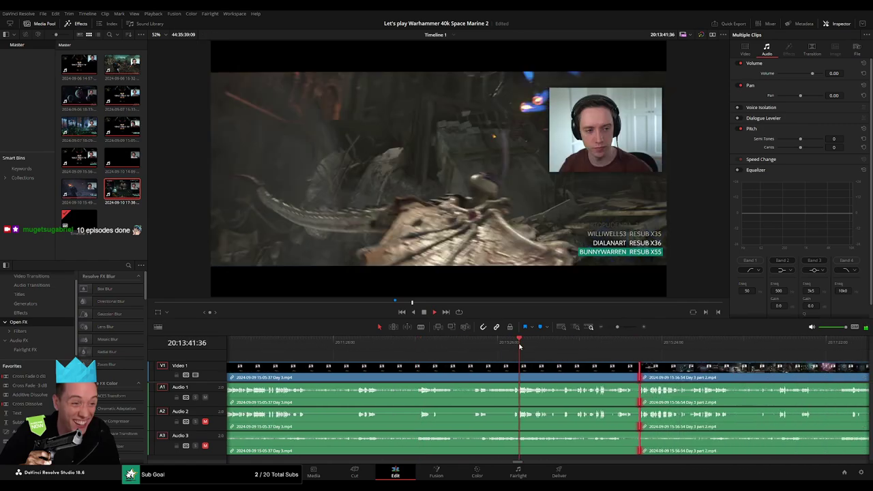
left_click(593, 345)
left_click(617, 345)
scroll(546, 362, "up", 1)
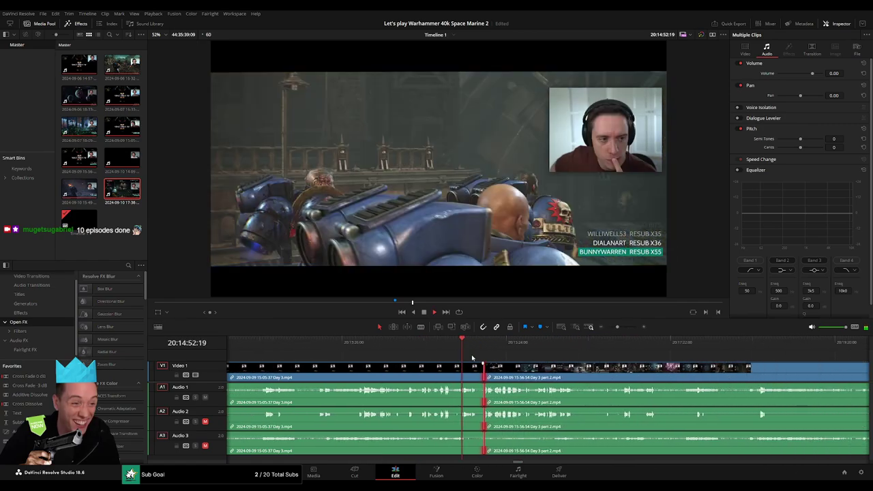
scroll(542, 362, "up", 1)
left_click(586, 343)
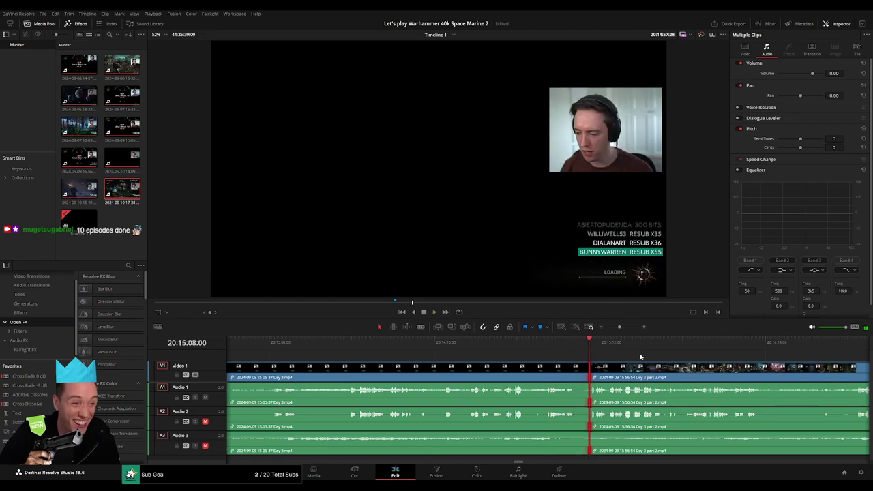
scroll(409, 351, "right", 3)
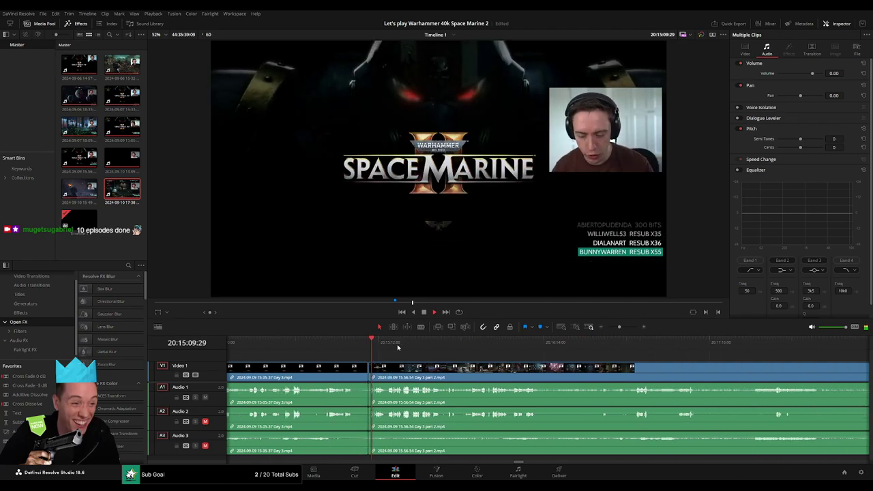
left_click(478, 348)
left_click_drag(518, 349, 579, 350)
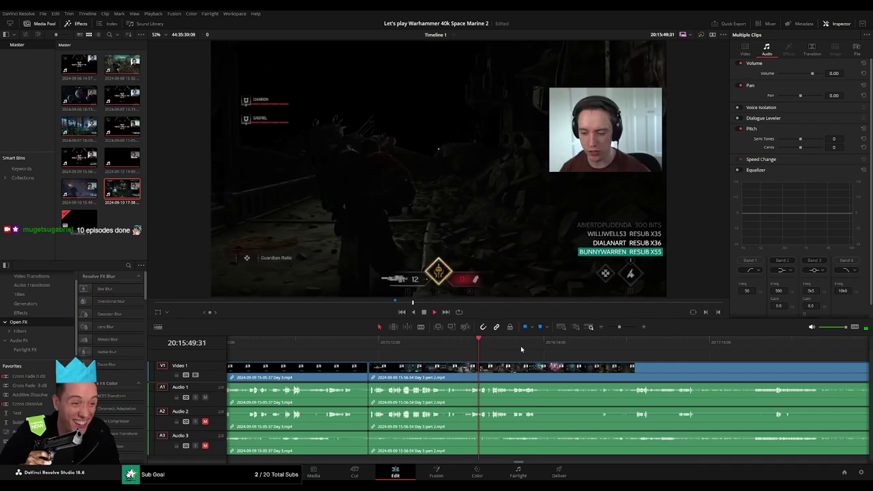
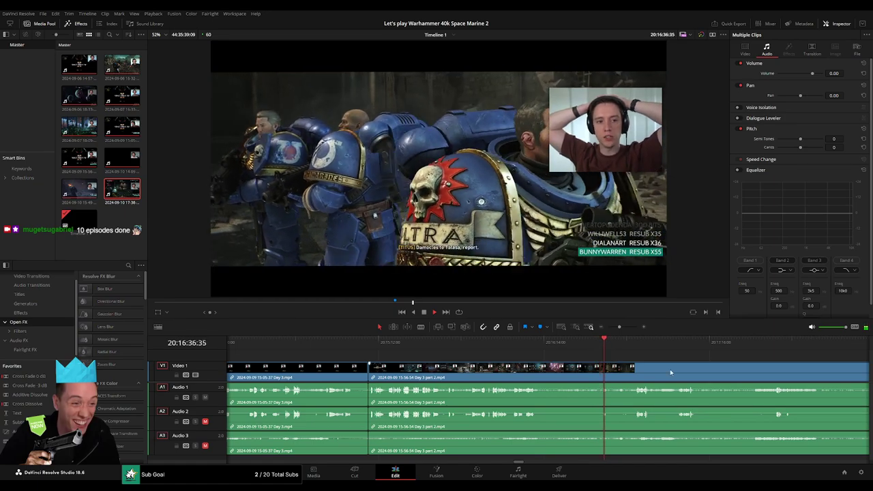
Step: Scrub ahead through the footage to around 20:50 and zoom in closely there
scroll(670, 372, "right", 5)
left_click(383, 343)
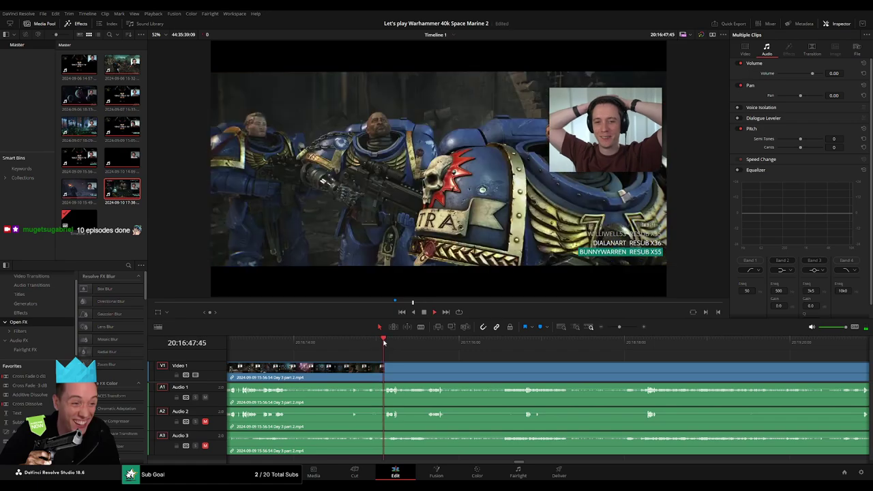
left_click_drag(386, 343, 526, 348)
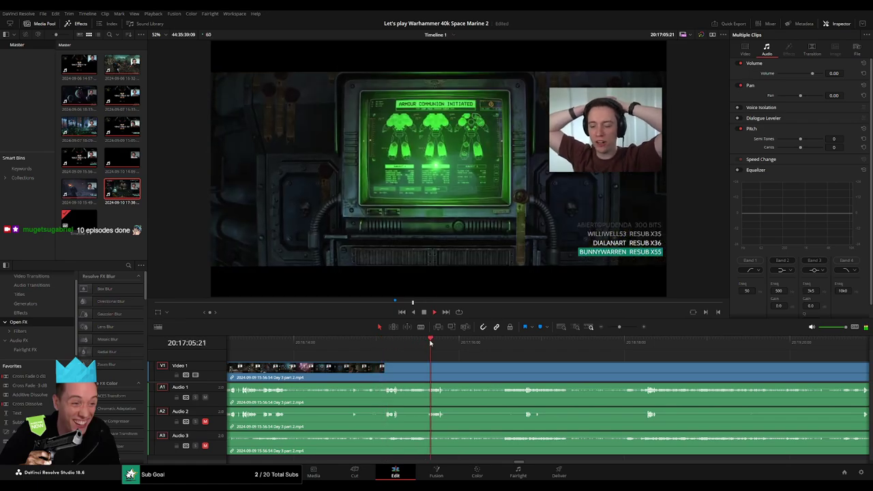
key("space")
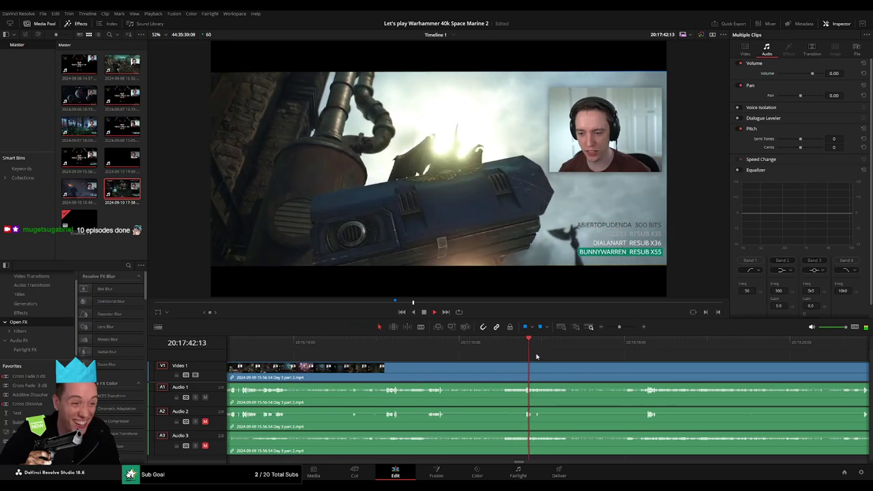
left_click_drag(551, 349, 641, 348)
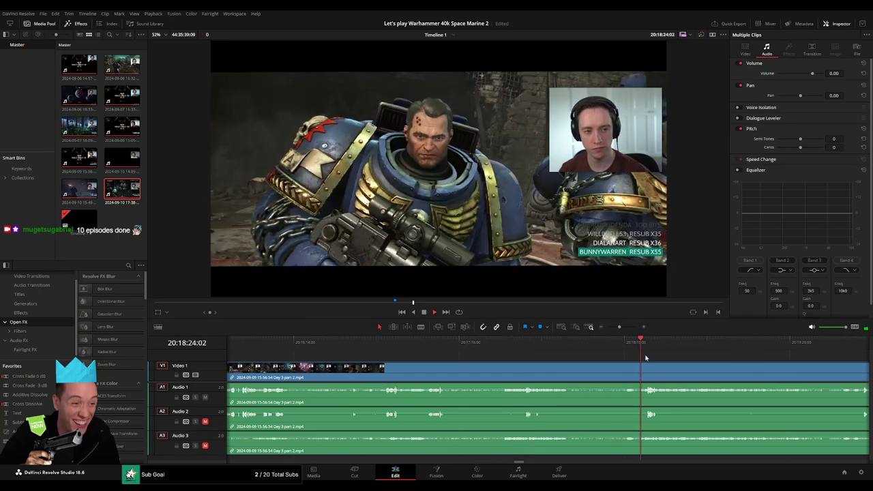
scroll(456, 366, "down", 5)
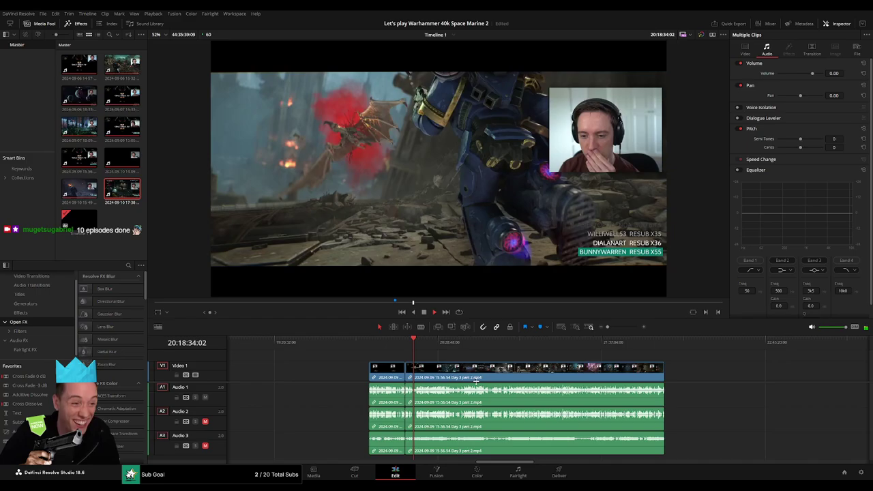
scroll(476, 382, "right", 5)
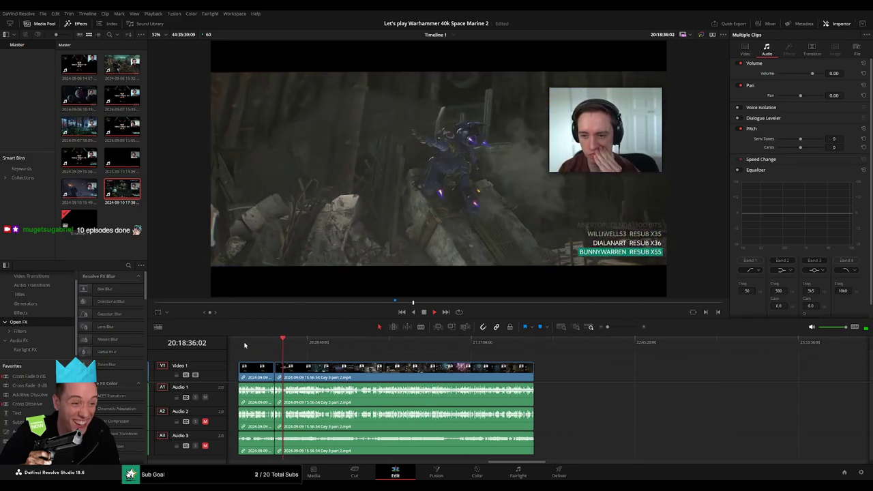
left_click_drag(298, 343, 360, 349)
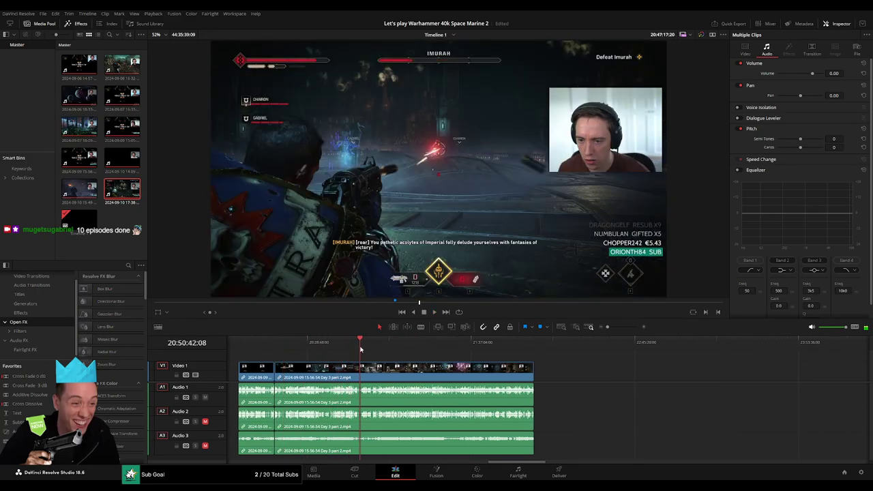
key("shift+z")
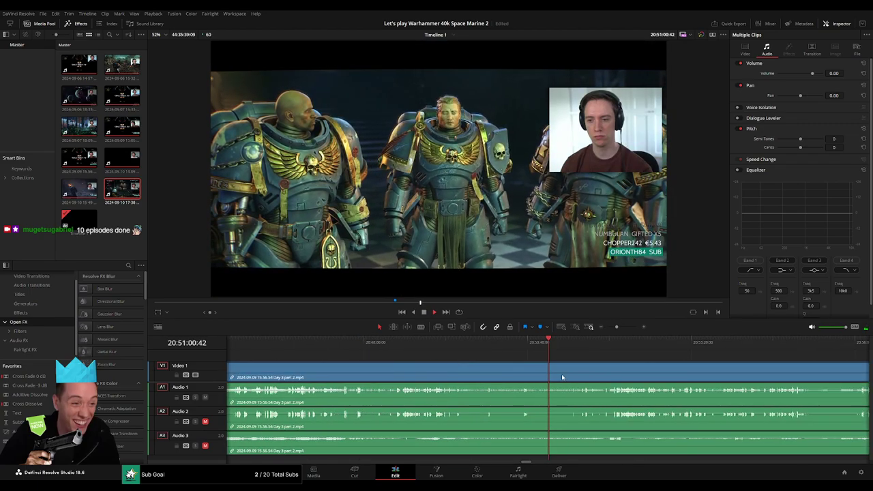
Step: Review the ending near 20:51:54 and park the playhead exactly at 20:52:00:00
scroll(418, 364, "right", 5)
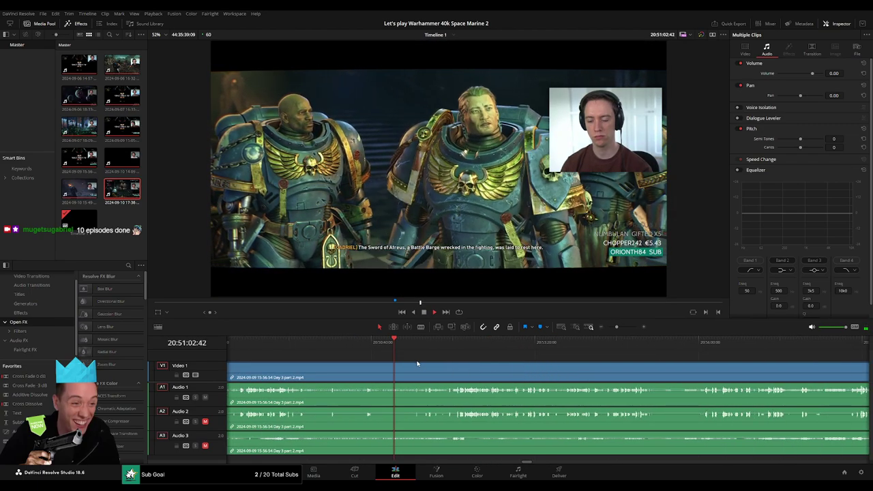
left_click_drag(451, 338, 414, 342)
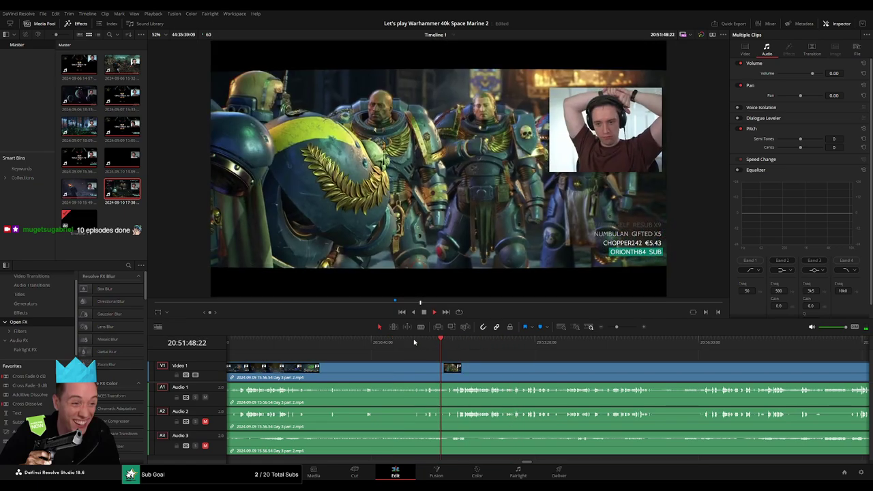
scroll(414, 342, "up", 3)
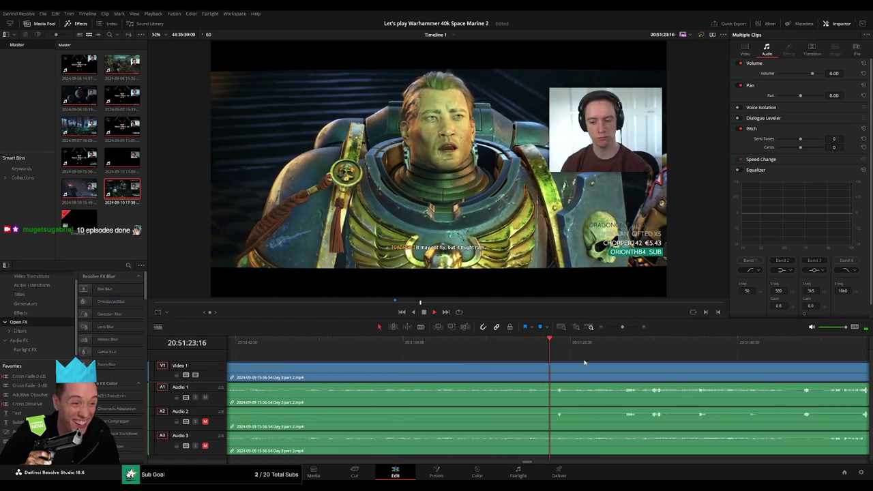
left_click(628, 349)
scroll(628, 349, "right", 5)
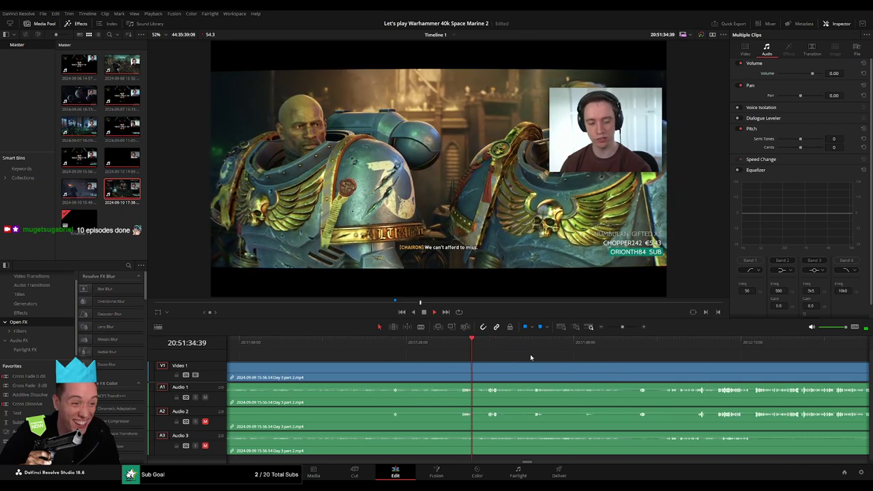
left_click(623, 350)
key("space")
scroll(614, 361, "up", 2)
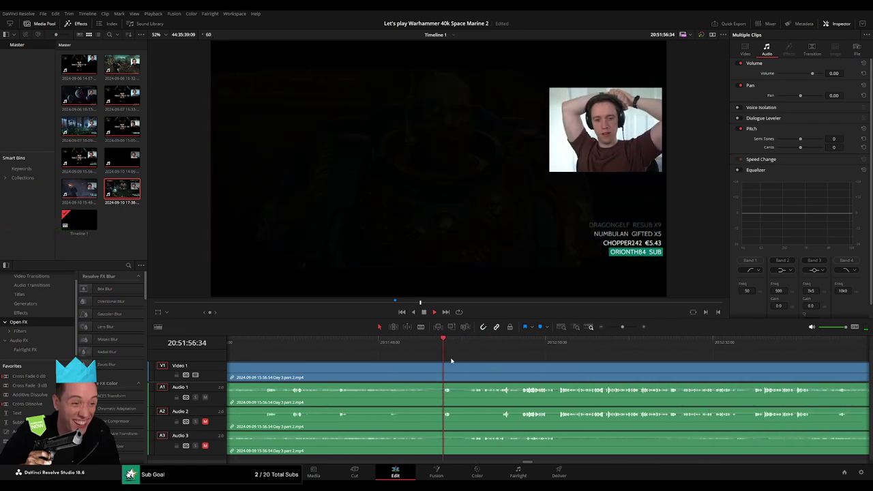
scroll(478, 359, "up", 2)
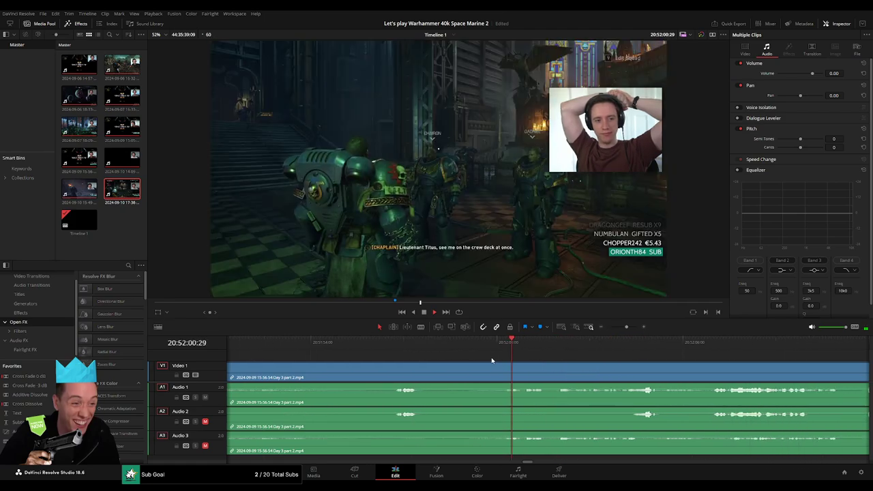
left_click(471, 343)
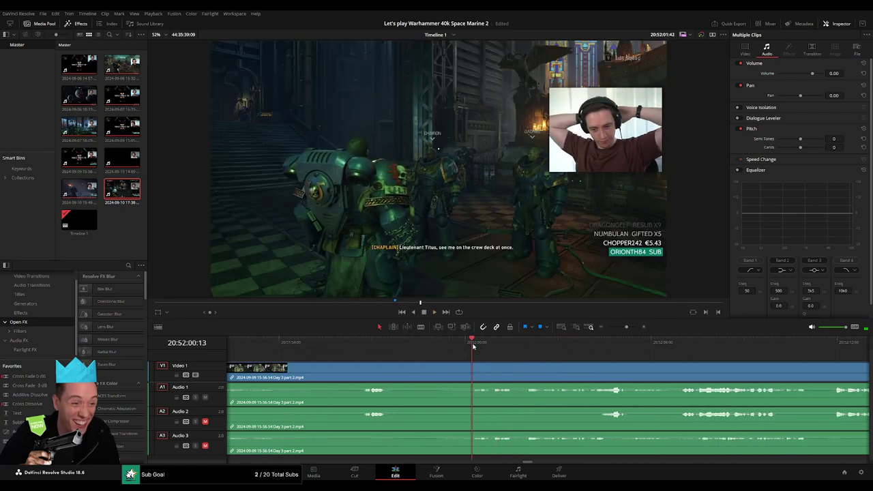
left_click_drag(469, 347, 464, 343)
Step: Blade all tracks at 20:52:00:00, then add fade-outs and fade-ins on Video 1 and Audio 1–3
key("ctrl+b")
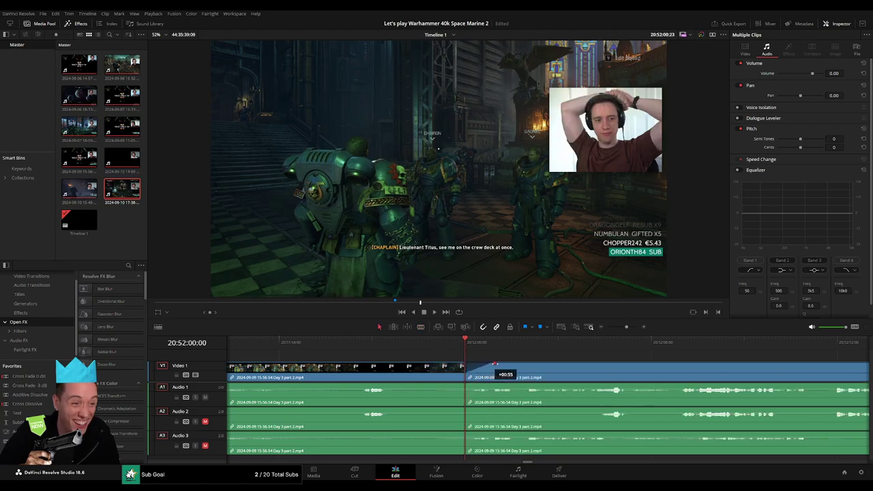
left_click_drag(495, 364, 497, 363)
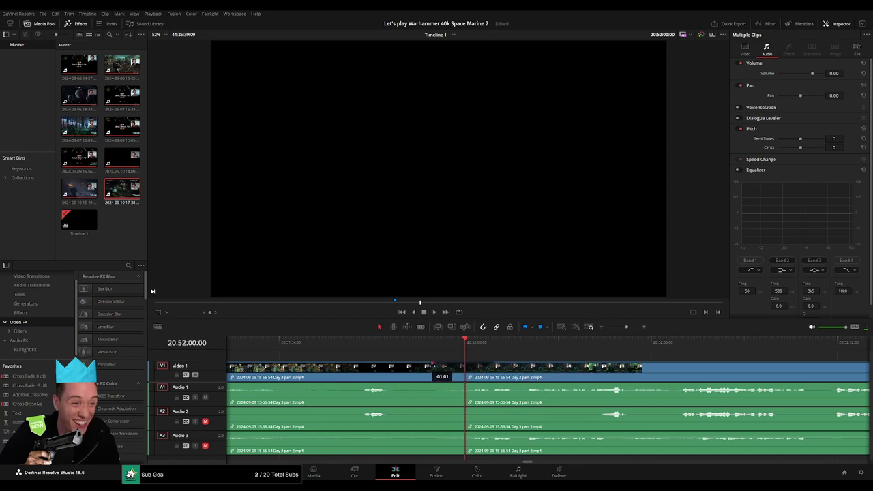
mouse_move(463, 384)
left_mouse_down()
mouse_move(433, 386)
mouse_move(498, 385)
left_mouse_up()
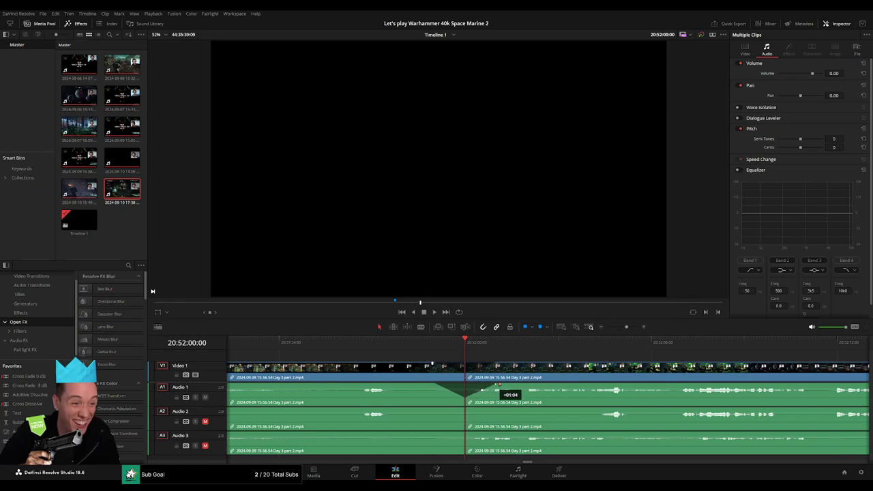
mouse_move(465, 408)
left_mouse_down()
mouse_move(430, 410)
mouse_move(494, 408)
left_mouse_up()
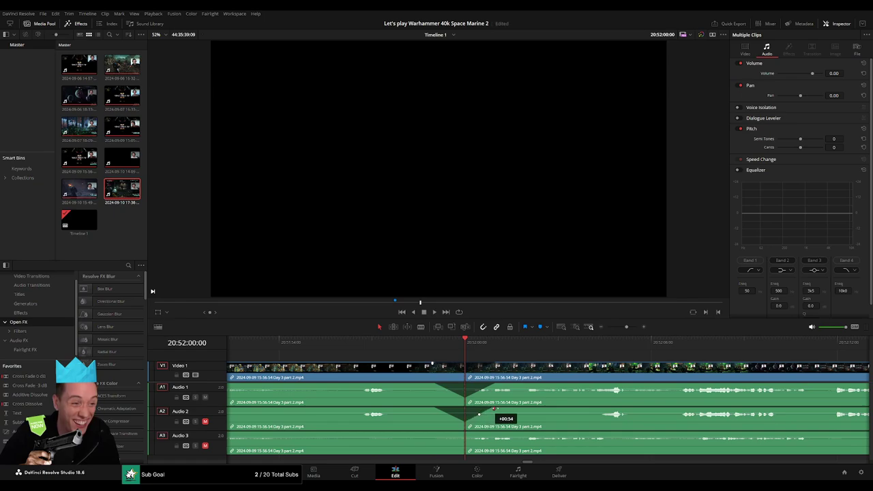
left_click_drag(450, 433, 433, 433)
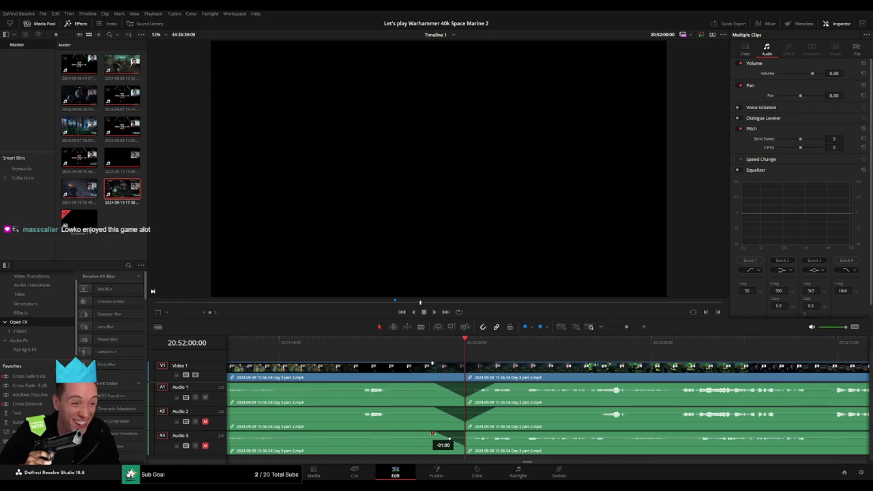
left_click_drag(474, 434, 494, 433)
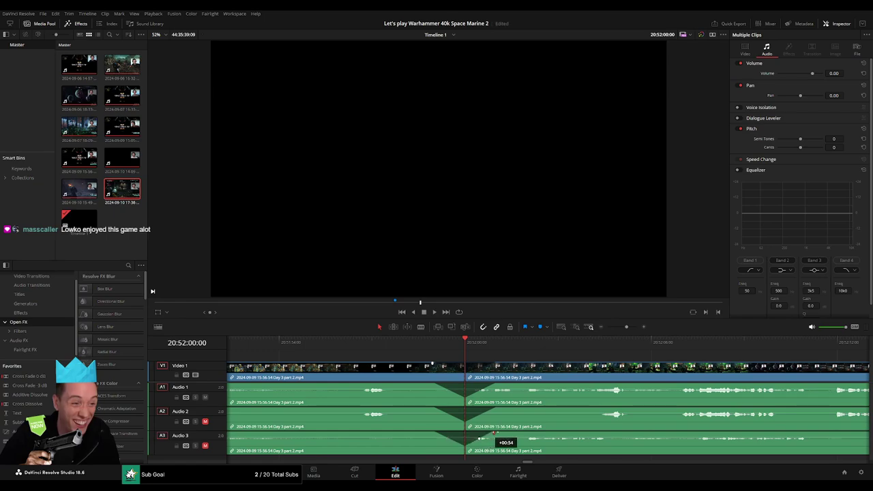
Step: Play back across the 20:52:00:00 cut to check the fades
left_click(259, 342)
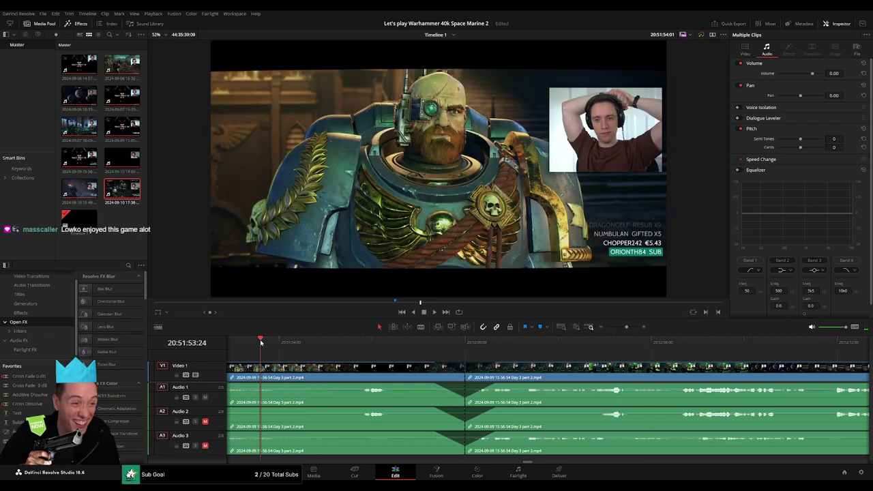
key("space")
left_click(352, 346)
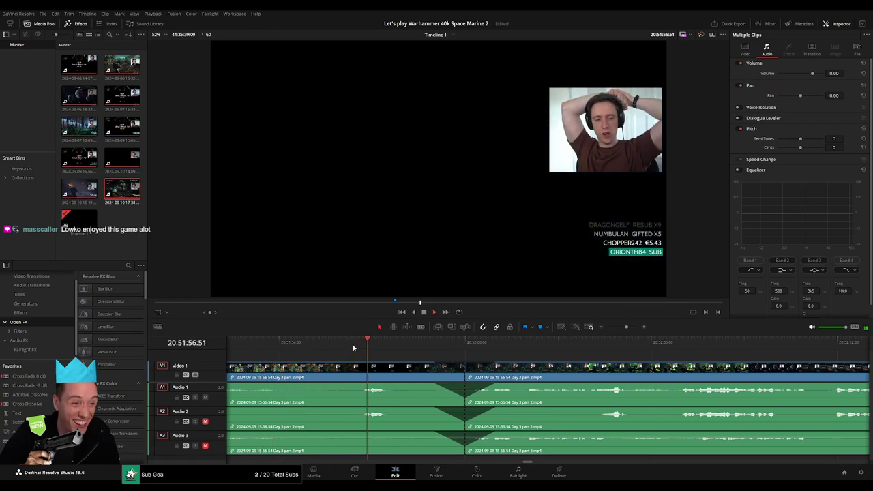
left_click(450, 342)
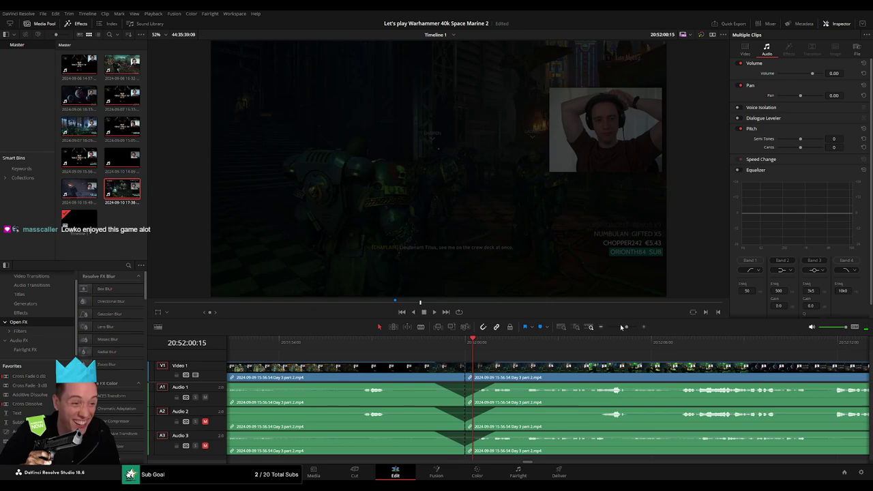
Step: Park the playhead at 22:00:00:00 and drag the second part to start there
left_click(593, 328)
scroll(603, 400, "right", 5)
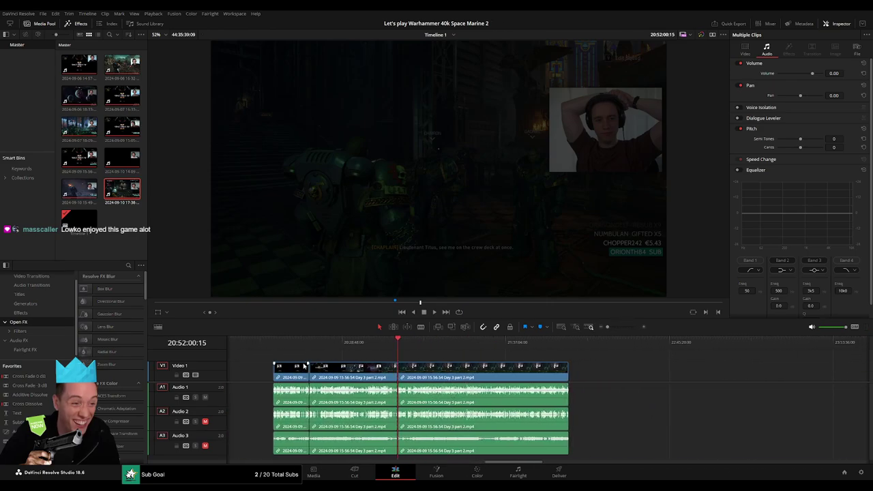
scroll(382, 358, "right", 10)
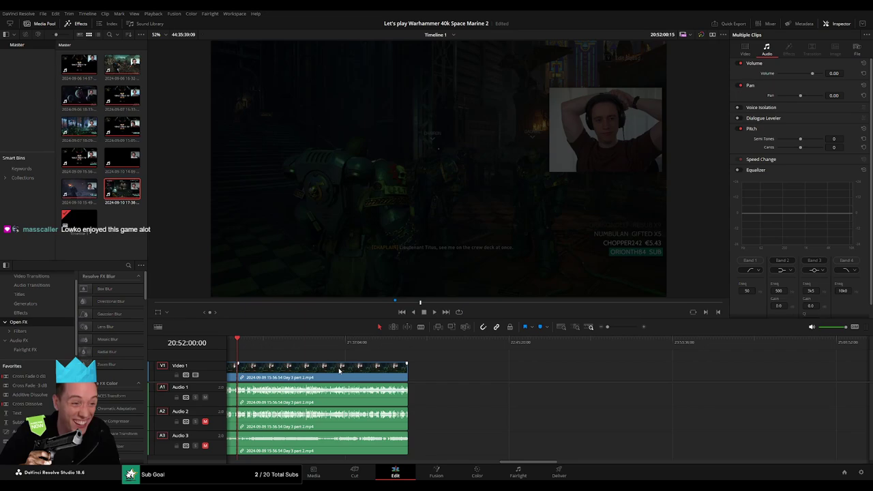
left_click(361, 372)
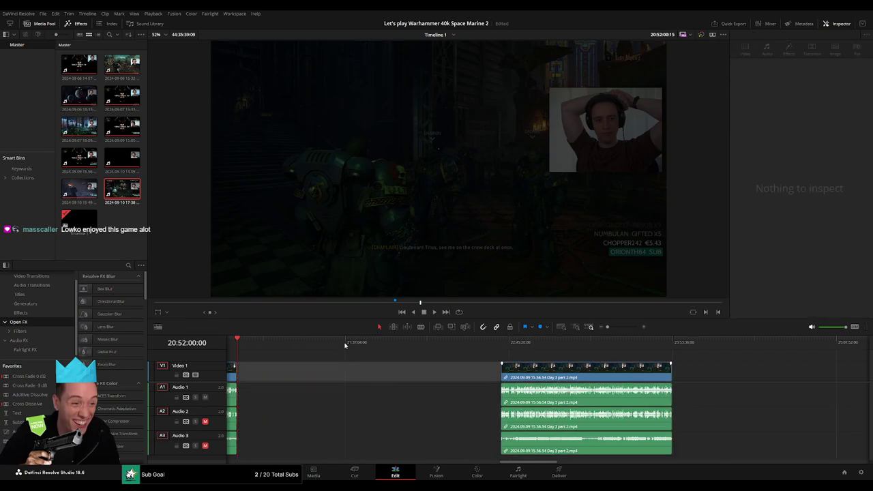
left_click_drag(346, 346, 401, 350)
left_click_drag(606, 335, 617, 327)
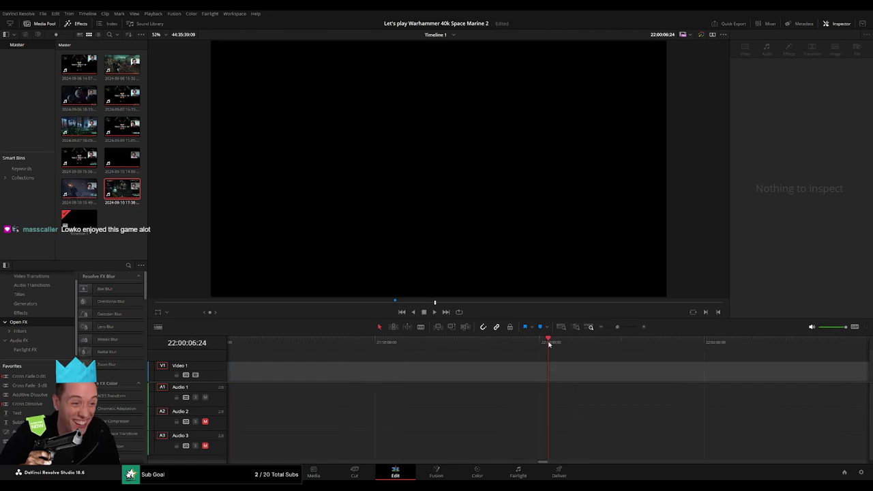
left_click_drag(548, 345, 540, 344)
left_click_drag(617, 326, 607, 327)
left_click_drag(747, 365, 647, 361)
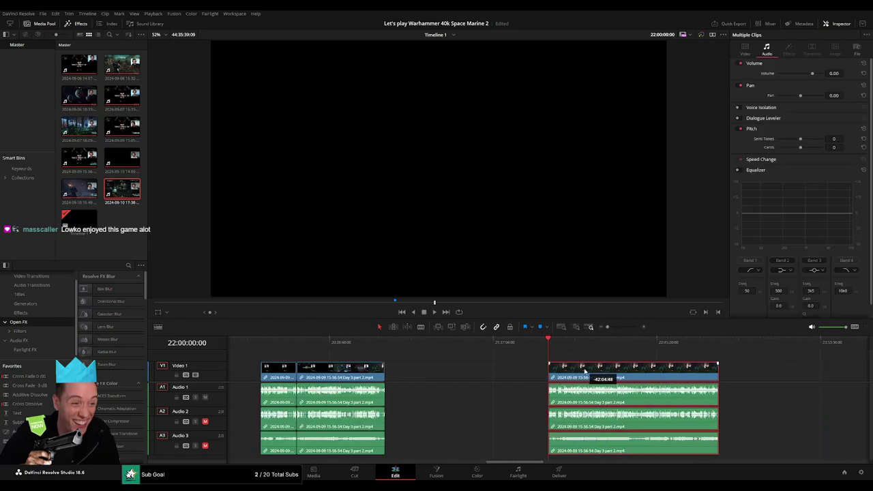
Step: Play the second part and scrub forward to the Annihilation loading screen
key("space")
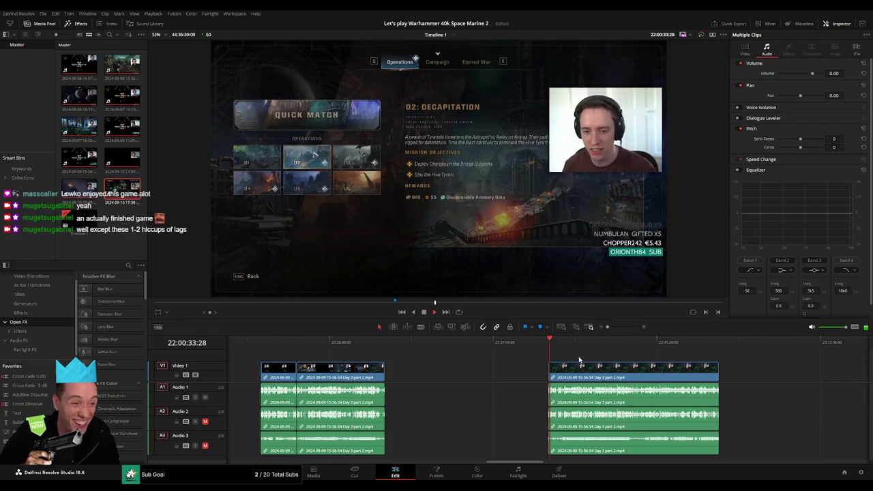
scroll(596, 361, "right", 5)
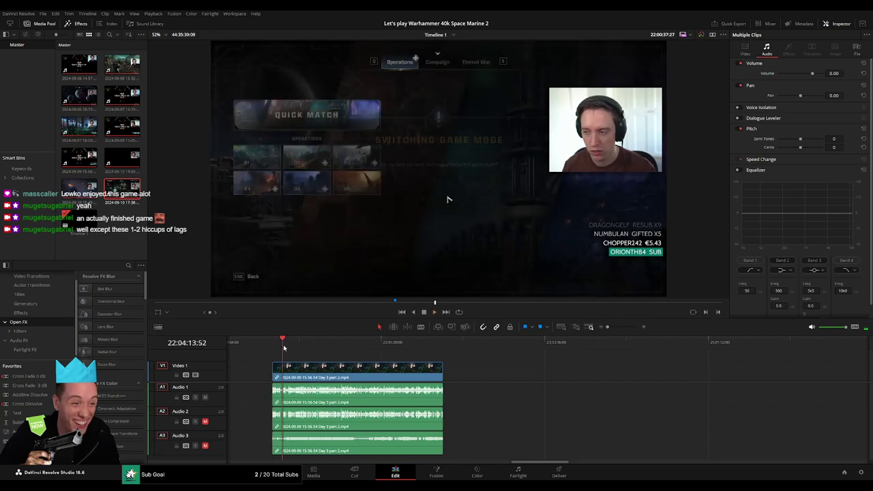
left_click(328, 346)
mouse_move(328, 347)
left_mouse_down()
mouse_move(396, 352)
mouse_move(388, 352)
left_mouse_up()
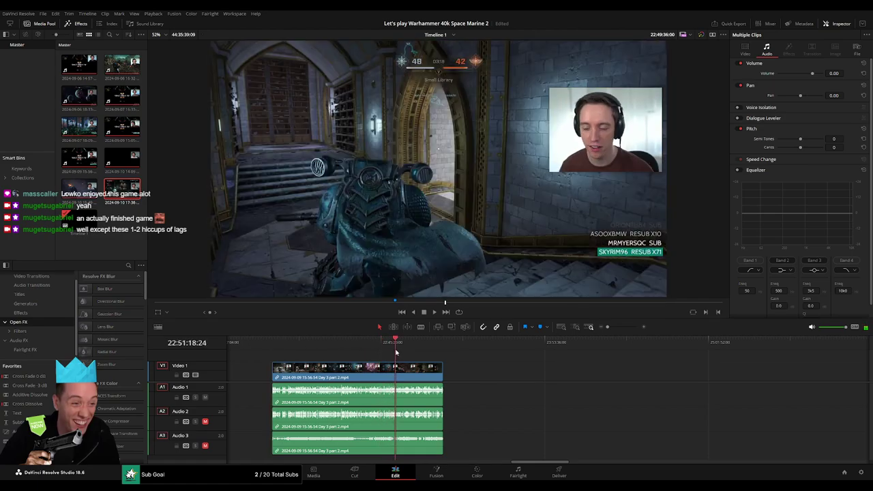
left_click_drag(387, 351, 396, 352)
scroll(445, 374, "up", 5)
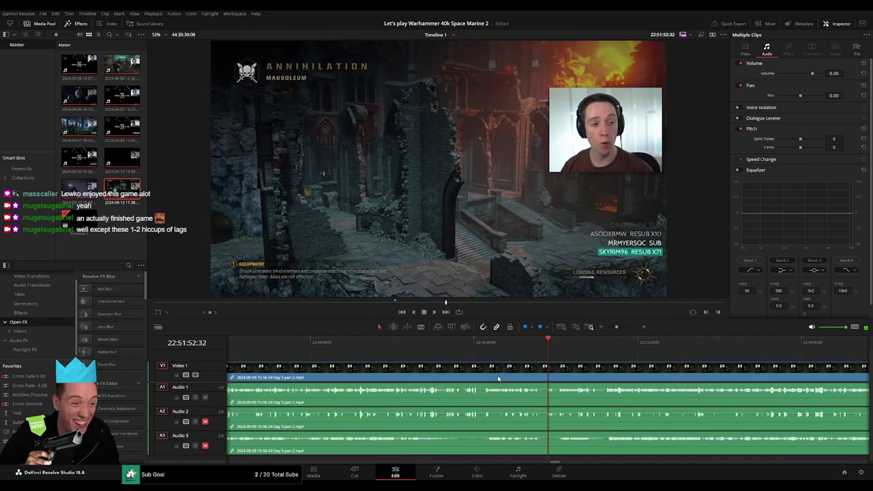
key("space")
Step: Review around 22:52:00 and settle the playhead at 22:52:03:00
scroll(566, 369, "right", 3)
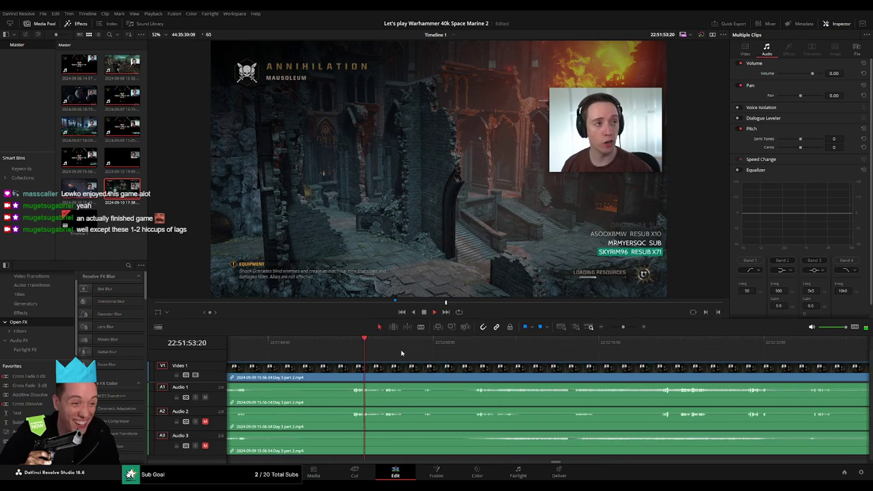
left_click_drag(469, 349, 546, 354)
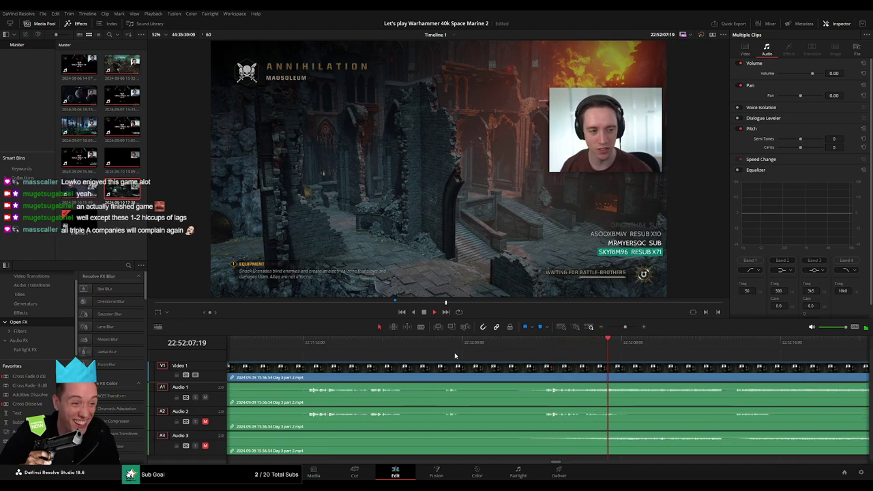
left_click(444, 345)
left_click(545, 344)
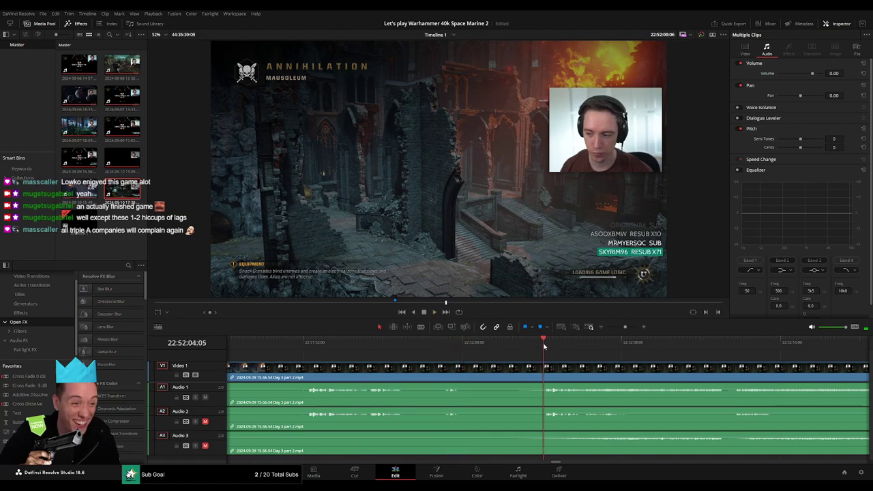
left_click_drag(544, 346, 522, 350)
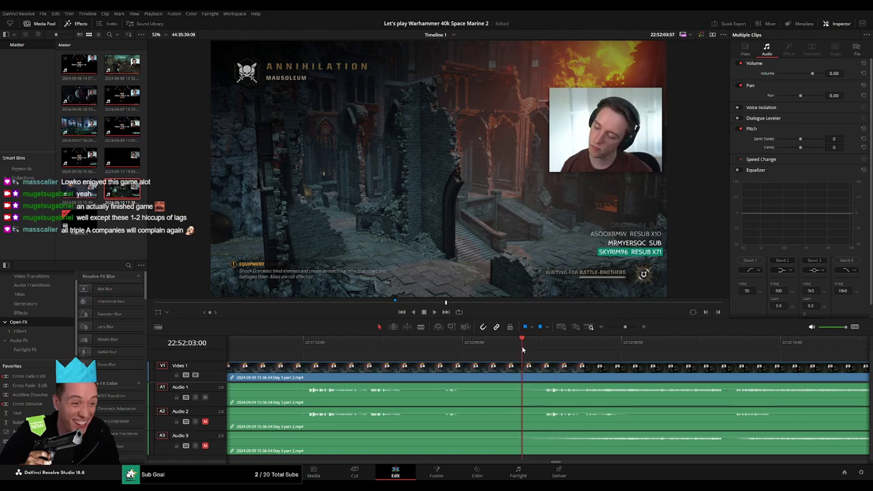
Step: Blade all tracks at 22:52:03:00, fade the audio out, and push the remainder far down the timeline
key("b")
left_click(523, 369)
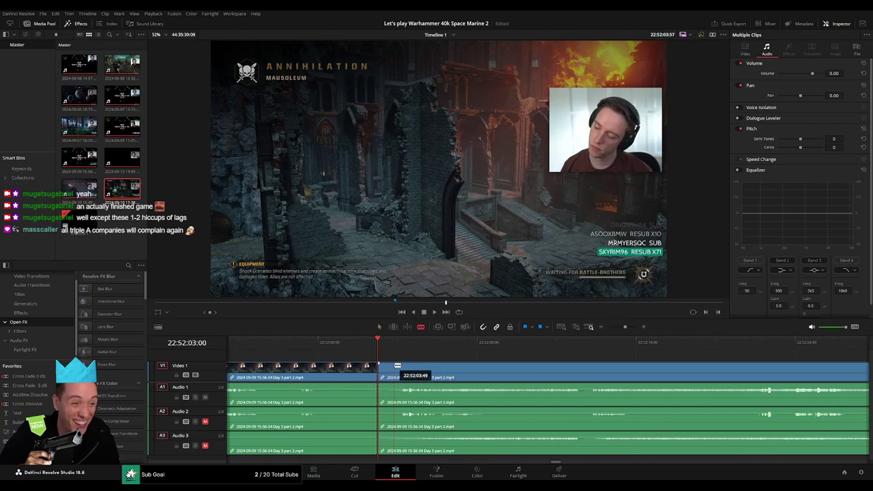
mouse_move(378, 366)
left_mouse_down()
mouse_move(404, 365)
mouse_move(350, 365)
mouse_move(356, 385)
mouse_move(401, 385)
mouse_move(379, 388)
left_mouse_up()
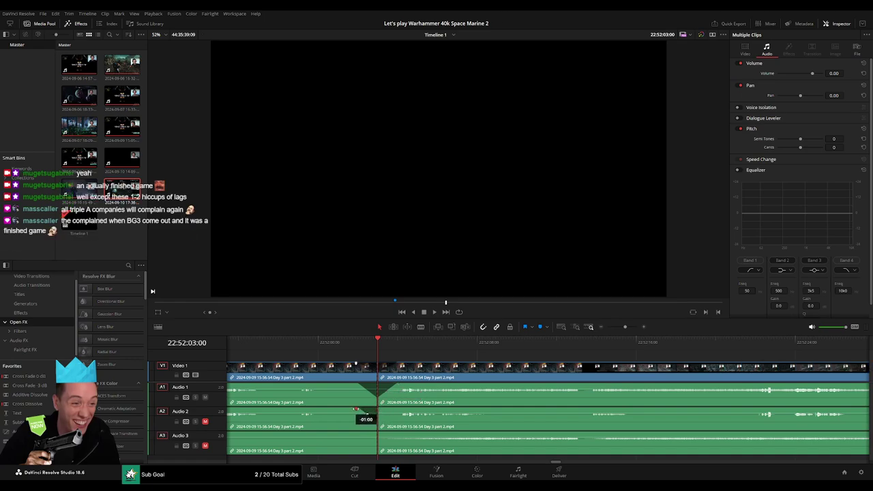
left_click_drag(367, 414, 394, 410)
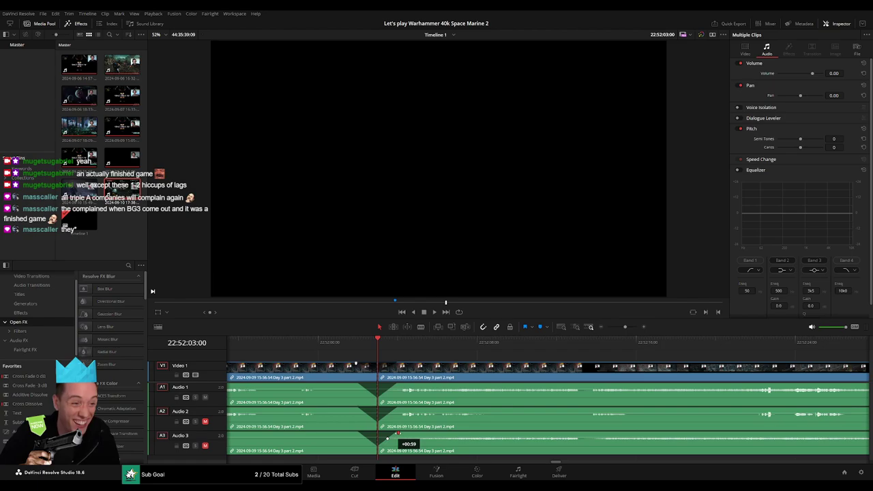
left_click_drag(624, 328, 607, 328)
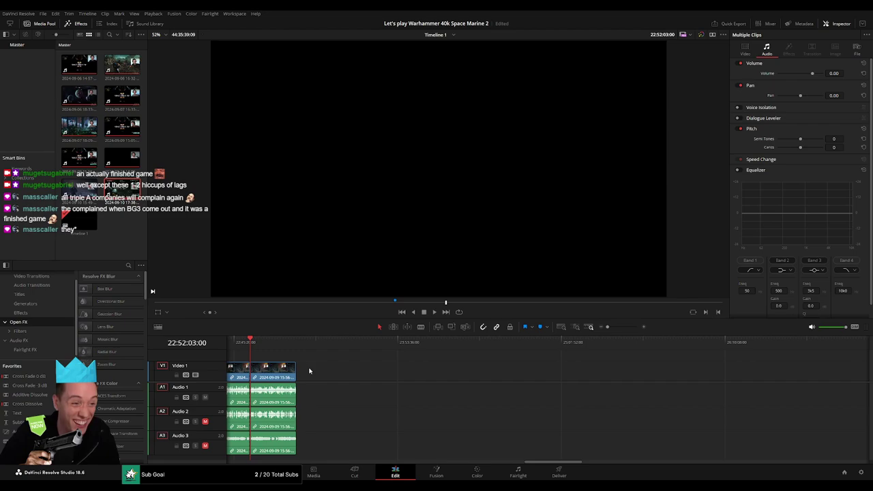
left_click_drag(308, 370, 355, 378)
Step: Snap the Day 3 remainder to 24:00:00:00 and delete the empty gaps before Day 4
left_click(346, 377)
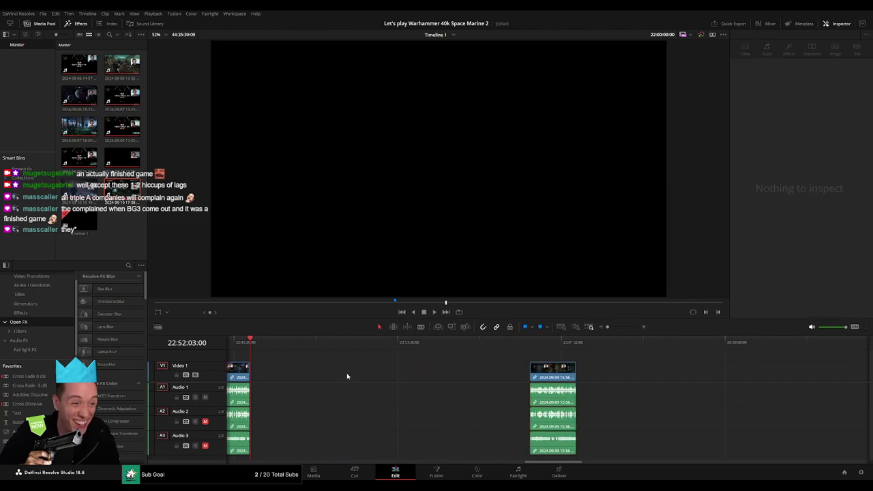
left_click_drag(374, 350, 414, 357)
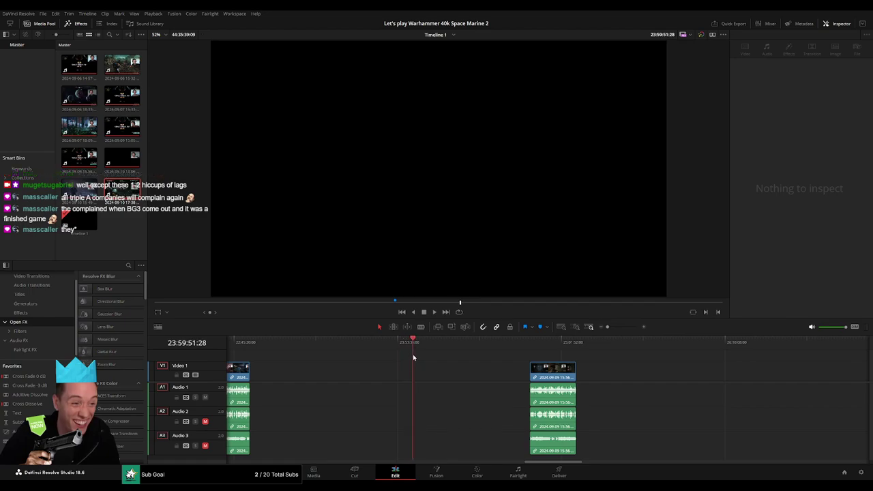
left_click_drag(563, 383, 516, 374)
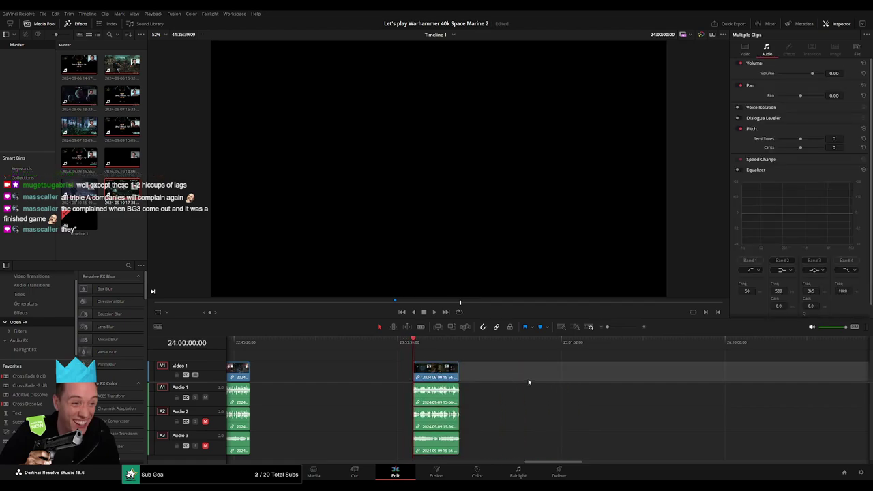
left_click(523, 375)
key("Delete")
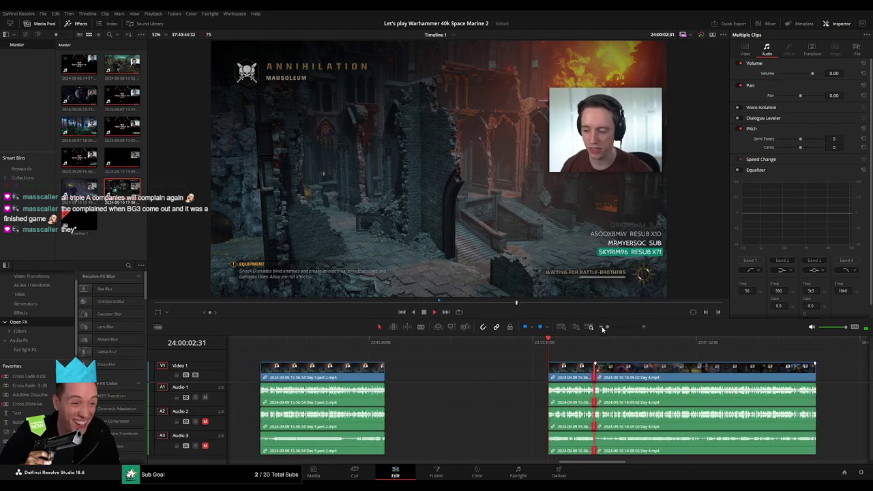
left_click(517, 377)
key("Delete")
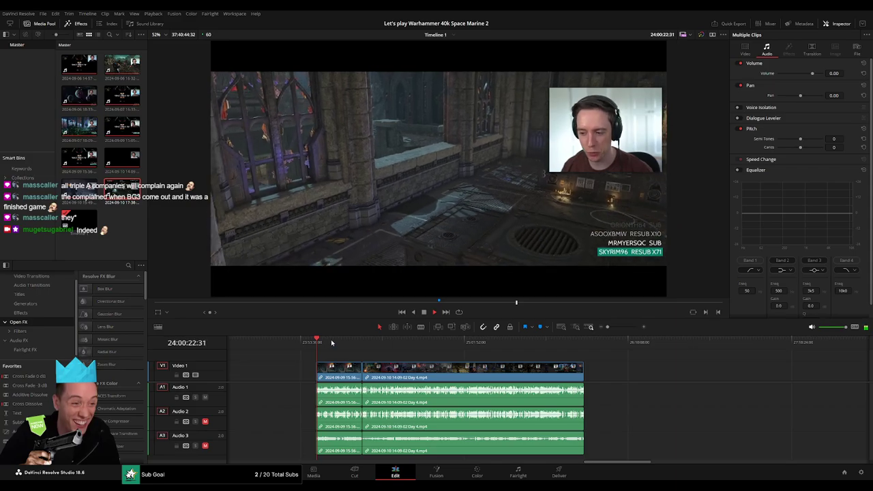
Step: Play from the Victory screen across the join to confirm Day 4 follows directly
left_click(352, 343)
scroll(412, 352, "up", 8)
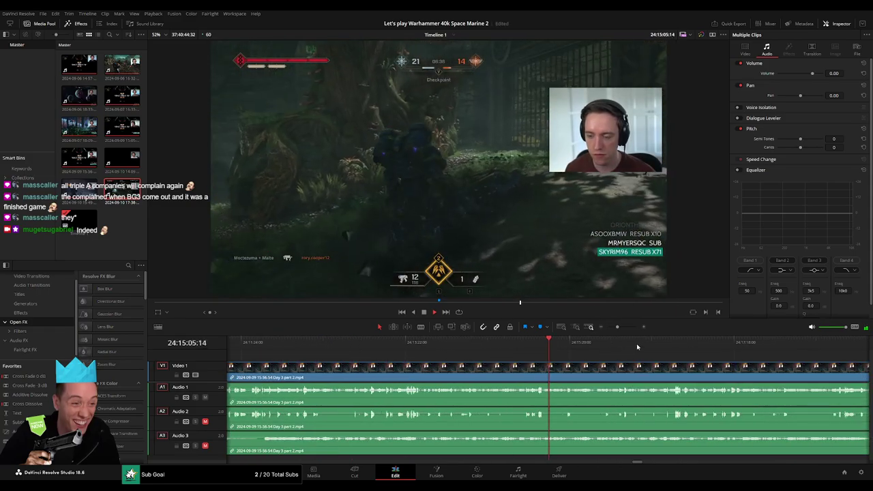
left_click(380, 341)
left_click_drag(379, 339, 469, 342)
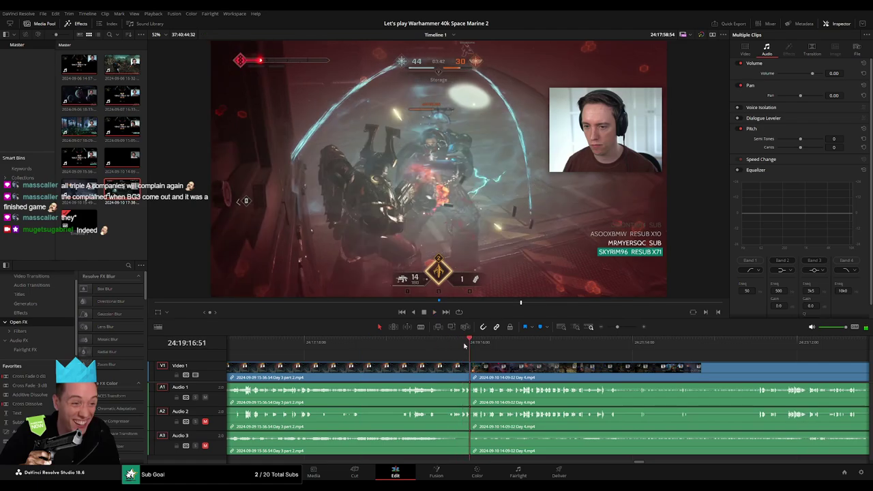
scroll(527, 351, "up", 5)
key("space")
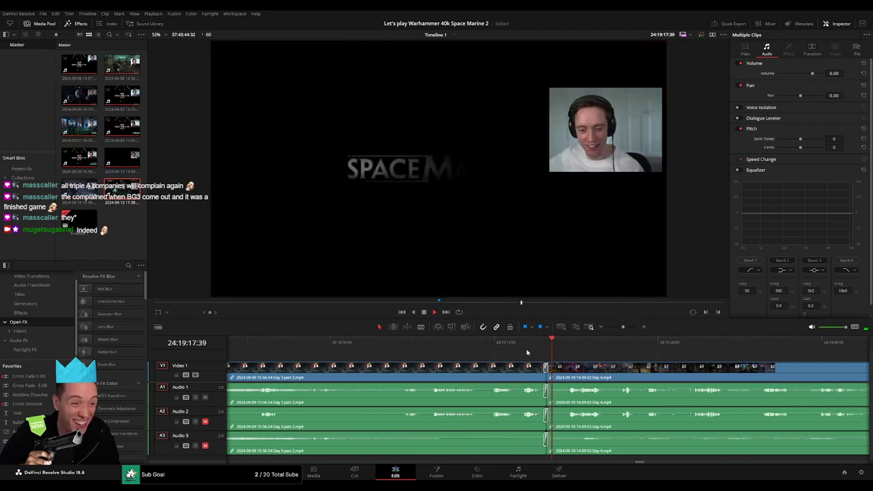
key("space")
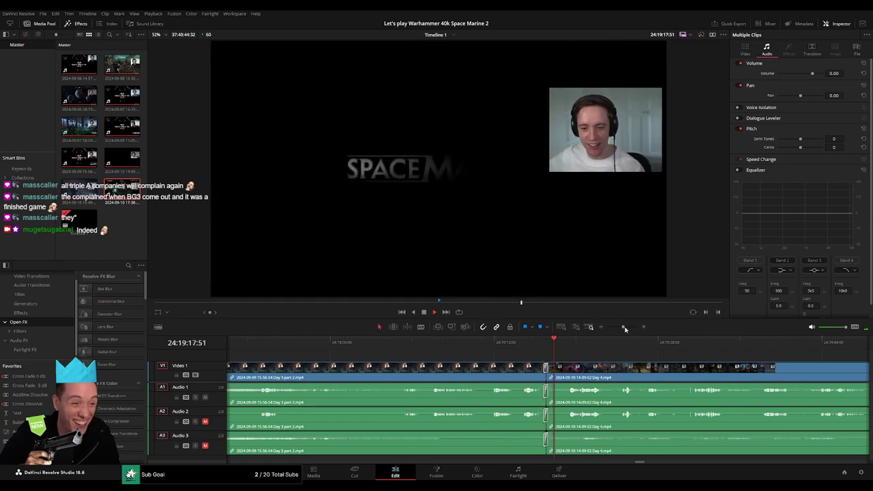
left_click_drag(624, 328, 596, 333)
scroll(410, 358, "right", 3)
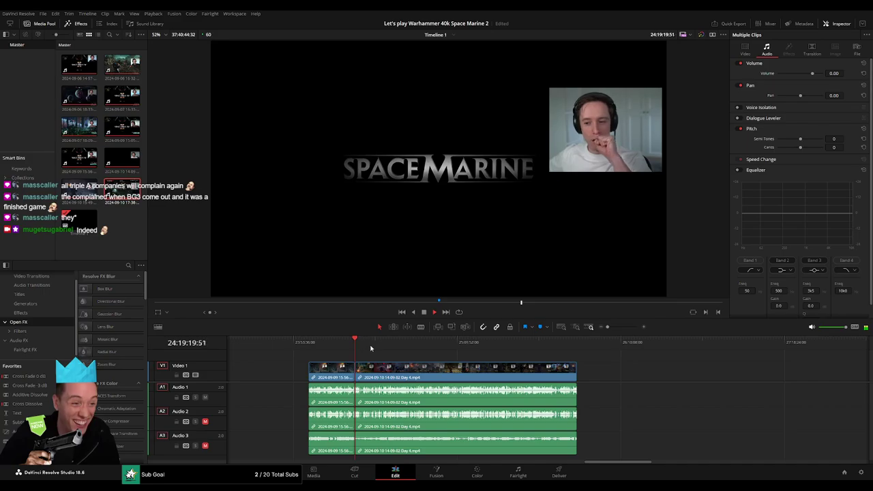
left_click_drag(371, 349, 434, 348)
key("space")
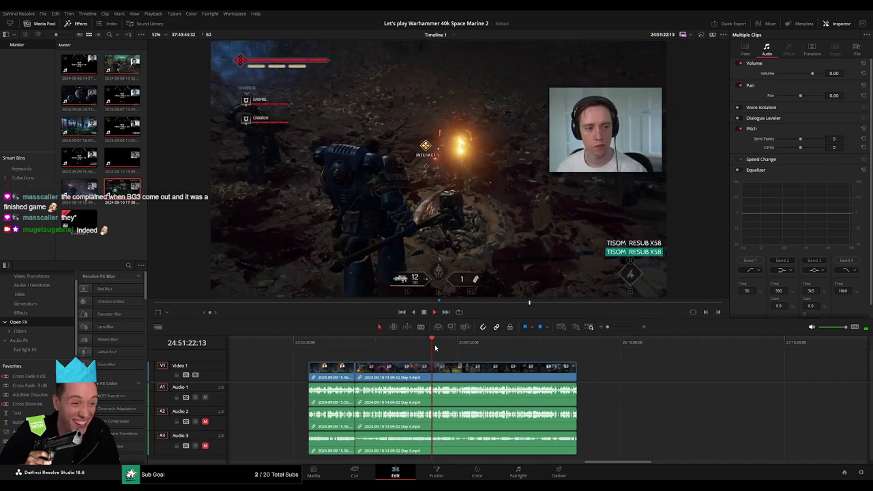
scroll(515, 369, "up", 5)
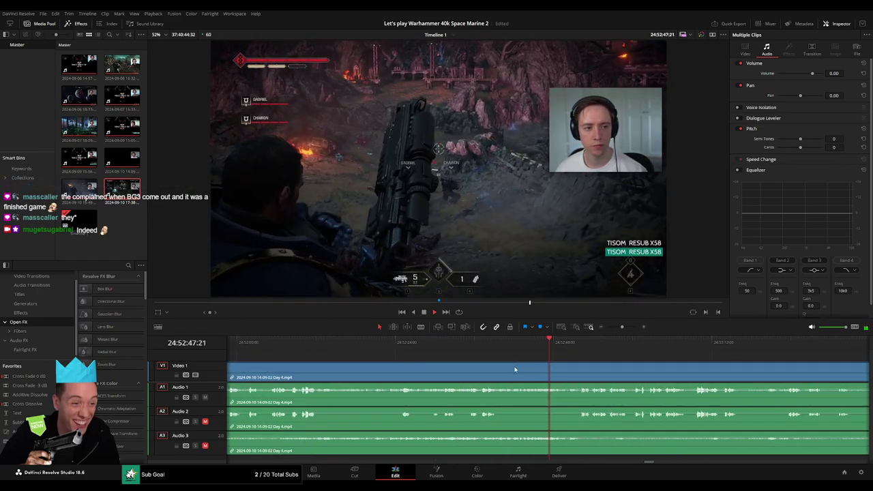
left_click(436, 346)
left_click(269, 346)
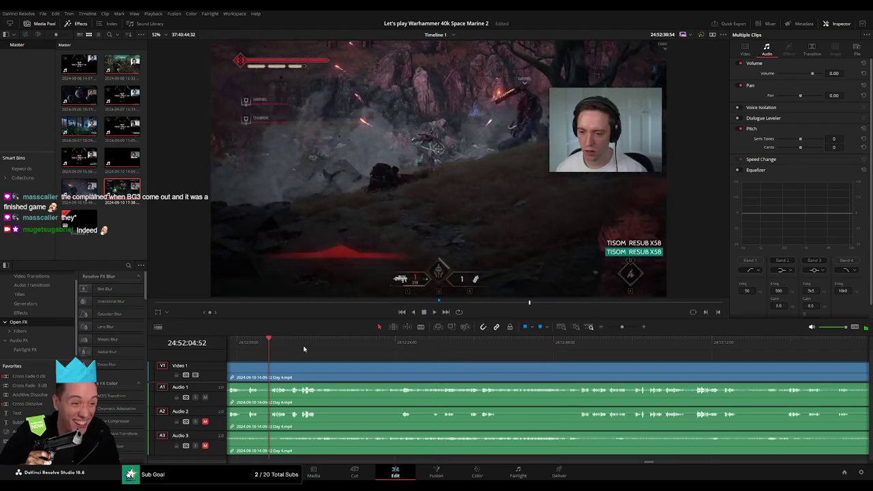
left_click(389, 341)
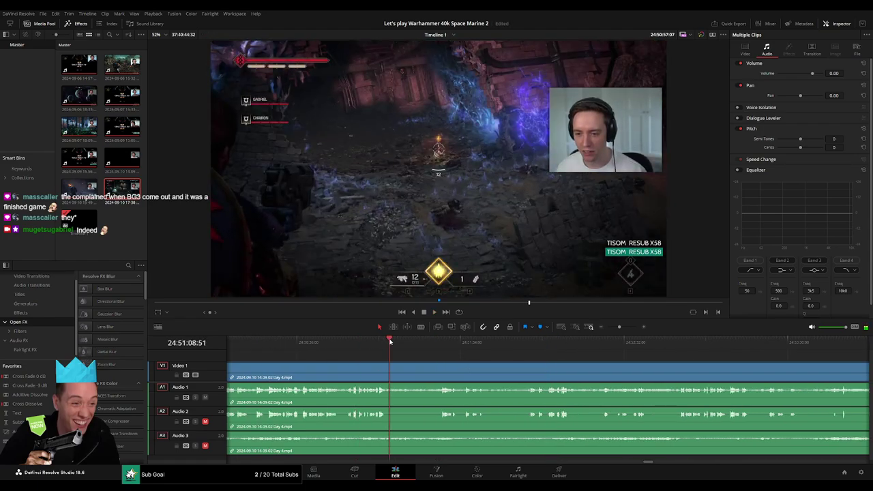
left_click(343, 341)
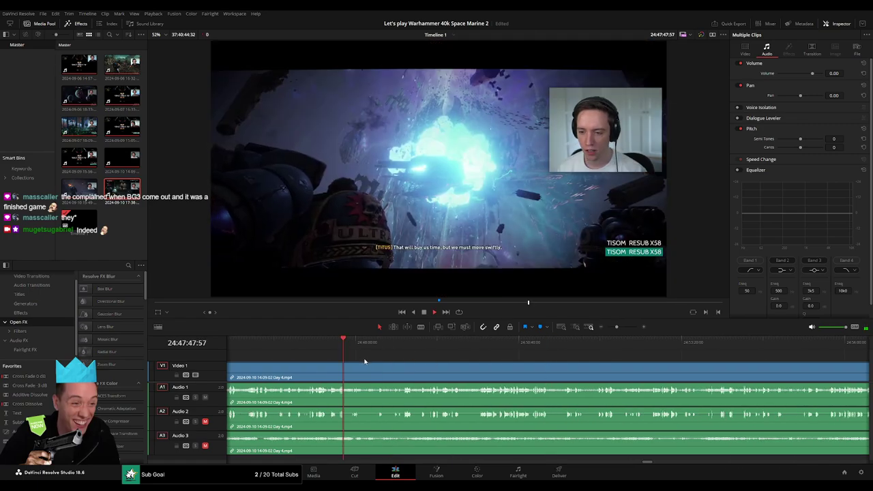
scroll(365, 361, "down", 3)
left_click(483, 341)
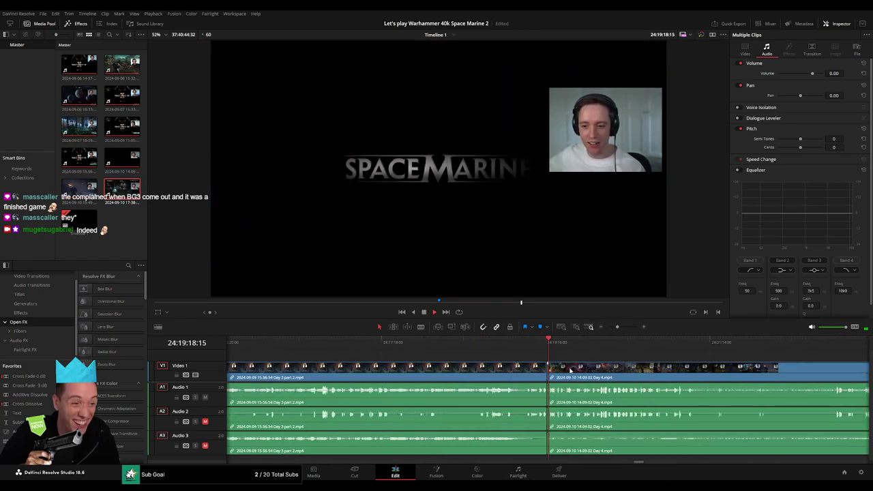
left_click(701, 341)
left_click(762, 341)
scroll(507, 359, "right", 3)
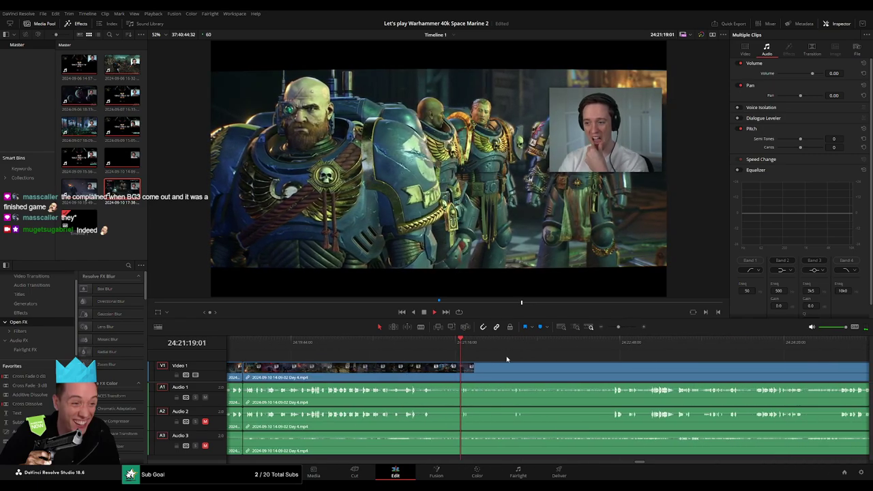
left_click(464, 349)
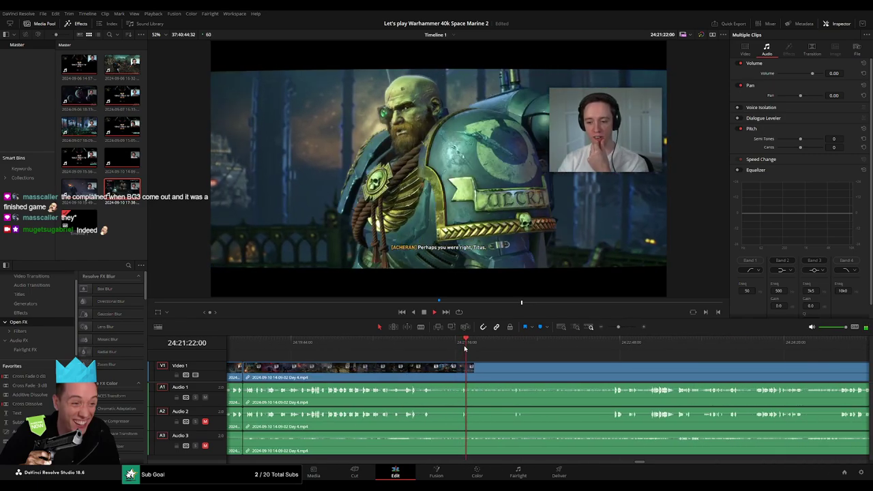
left_click(603, 353)
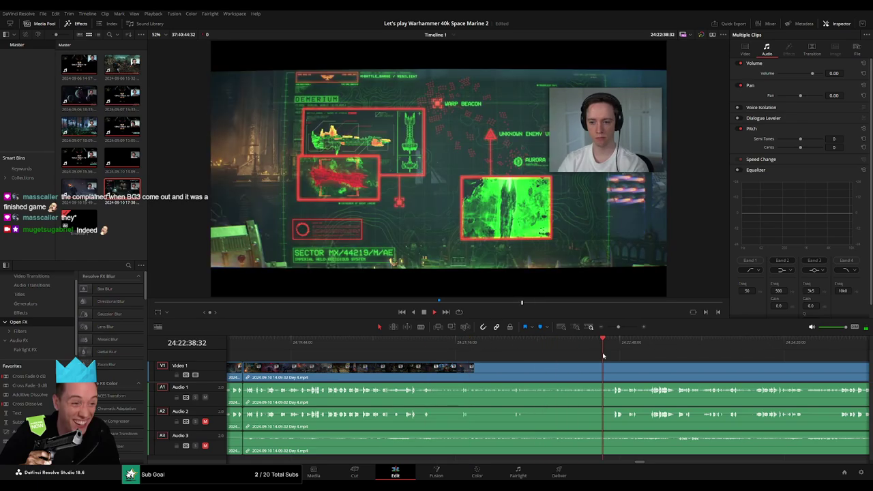
left_click(612, 346)
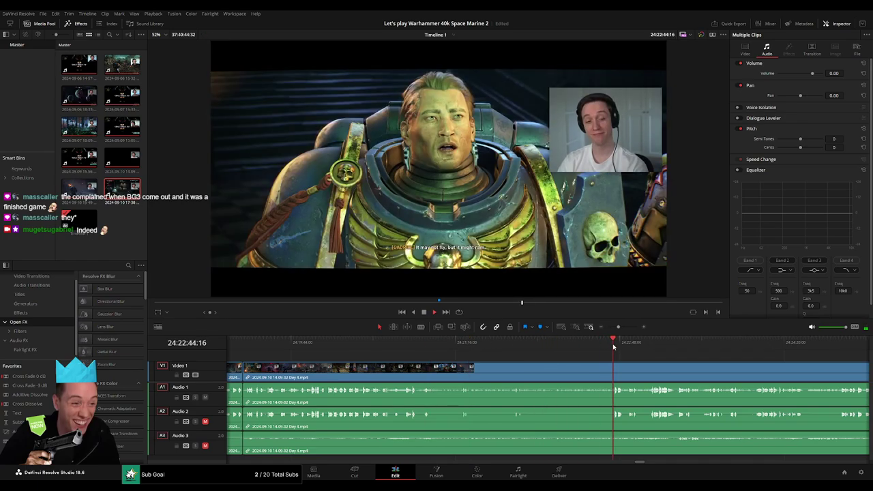
left_click(632, 346)
left_click(654, 346)
key("space")
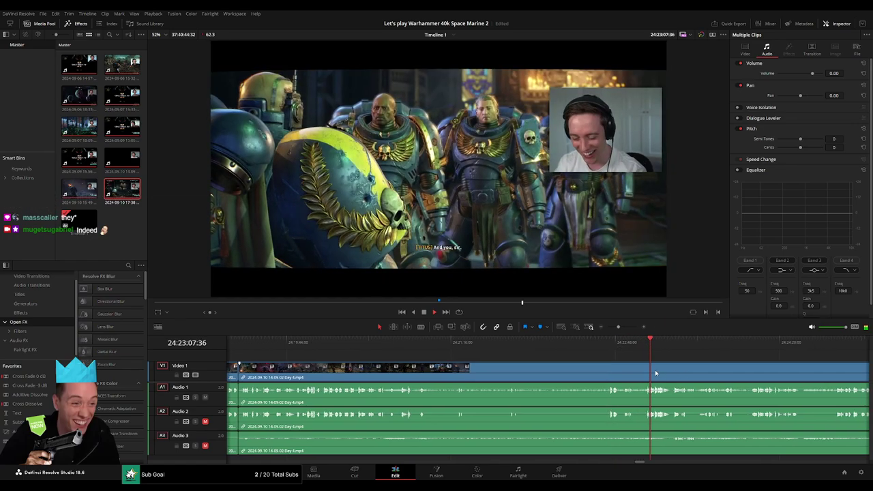
scroll(432, 357, "right", 5)
scroll(412, 366, "right", 2)
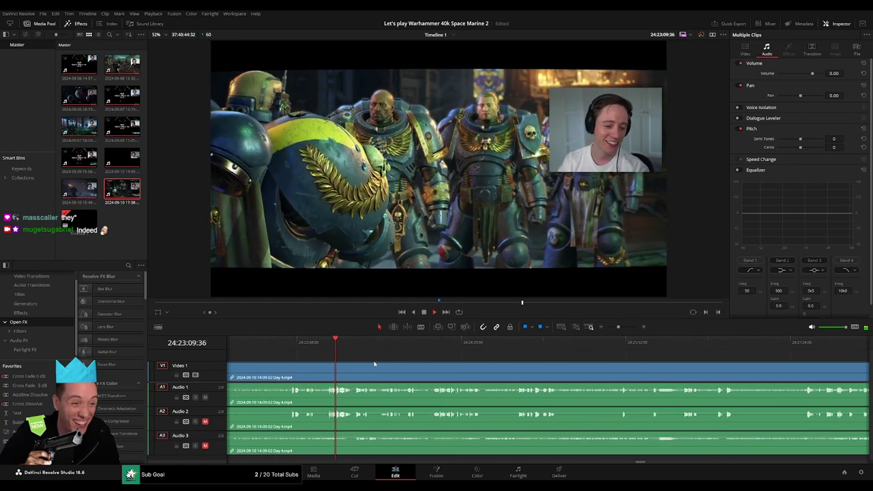
left_click(355, 342)
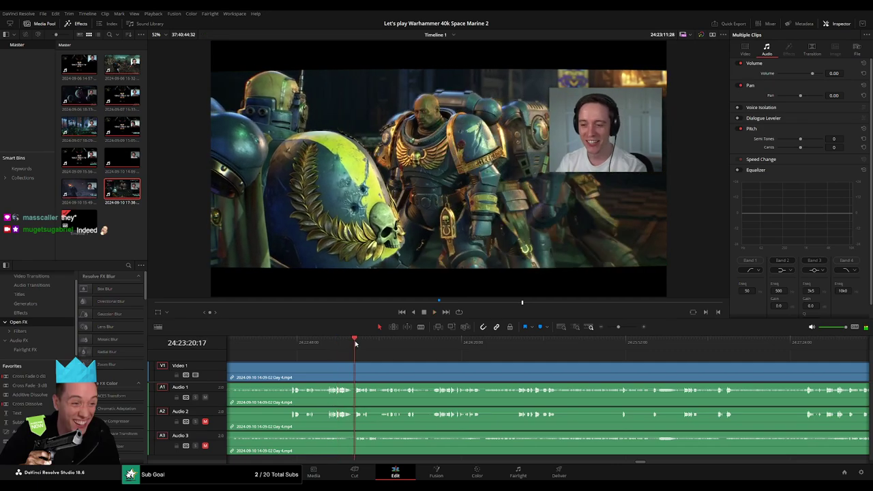
left_click_drag(449, 348, 574, 344)
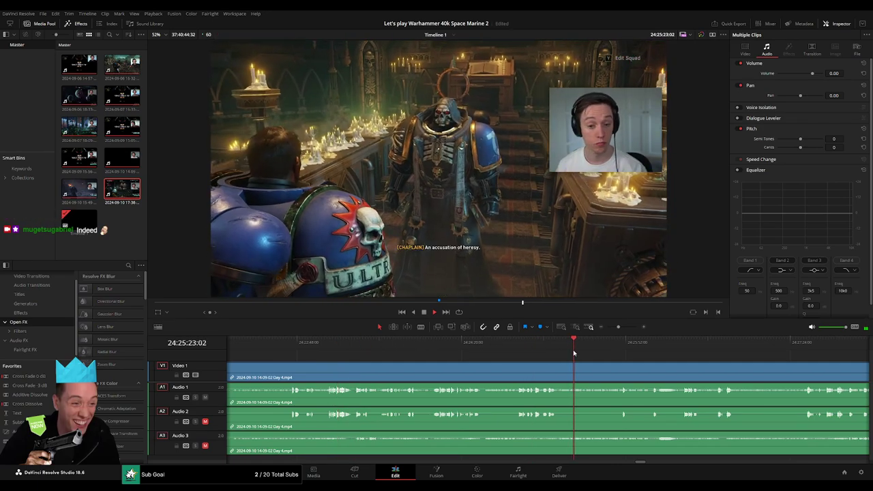
scroll(376, 357, "right", 5)
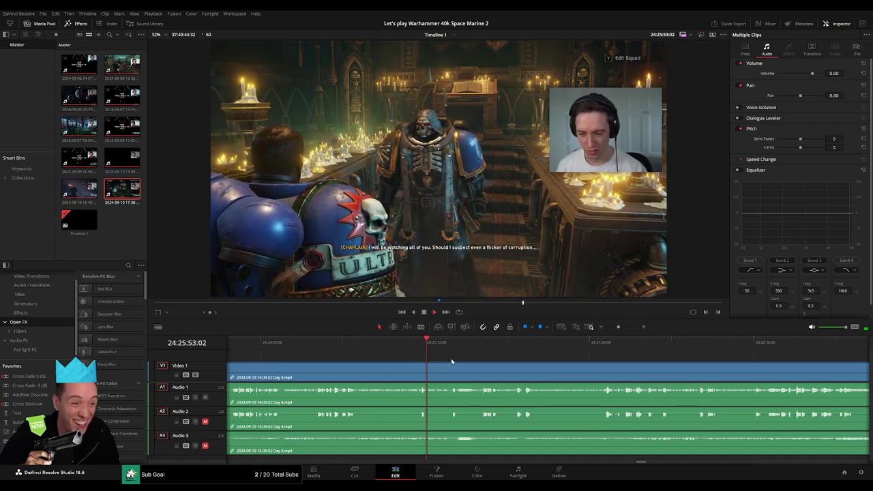
scroll(452, 368, "up", 3)
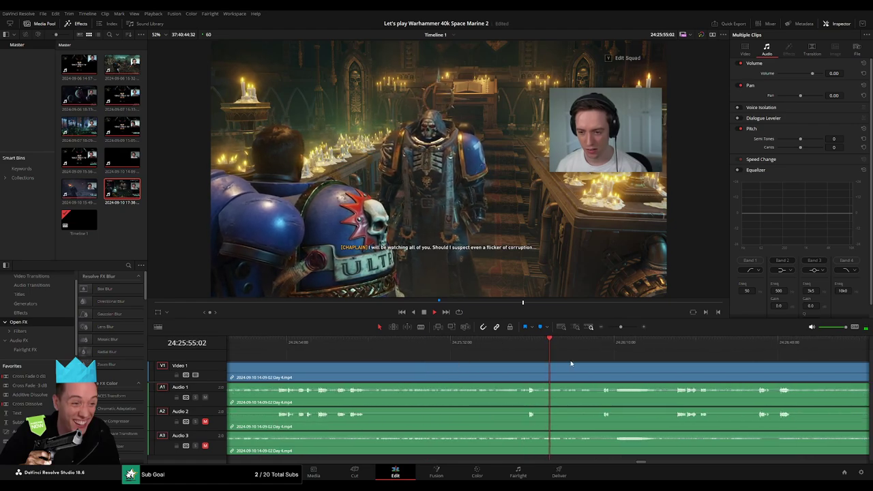
scroll(446, 359, "right", 2)
scroll(382, 357, "right", 3)
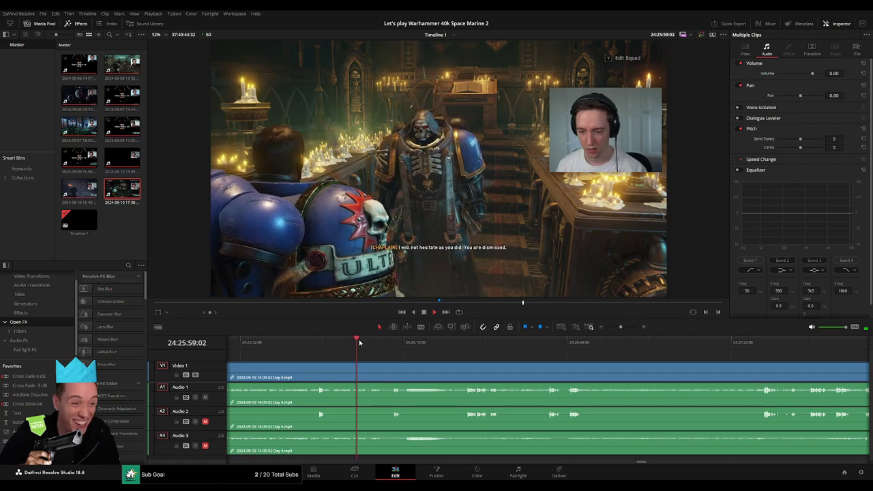
left_click_drag(359, 342, 395, 342)
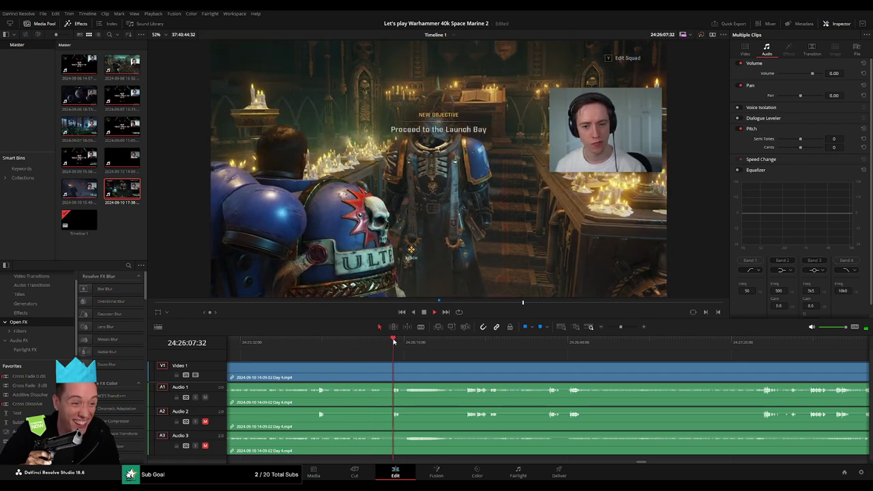
left_click(709, 354)
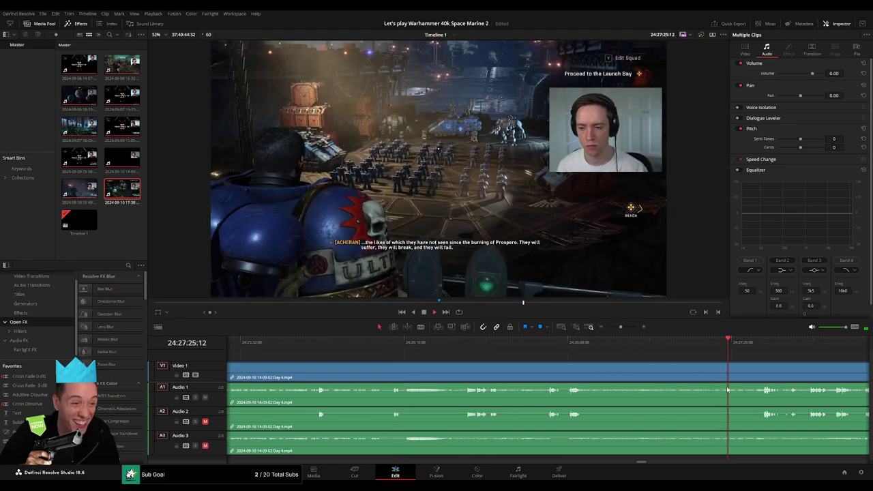
scroll(613, 381, "right", 3)
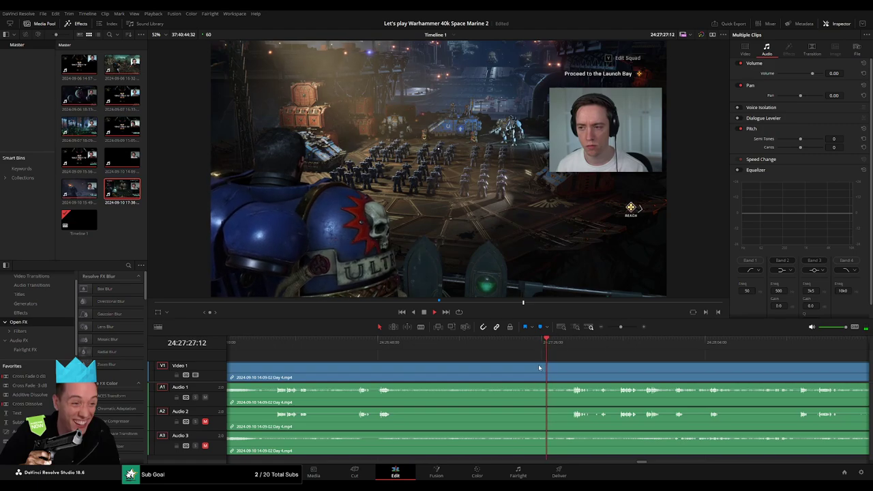
scroll(482, 366, "right", 3)
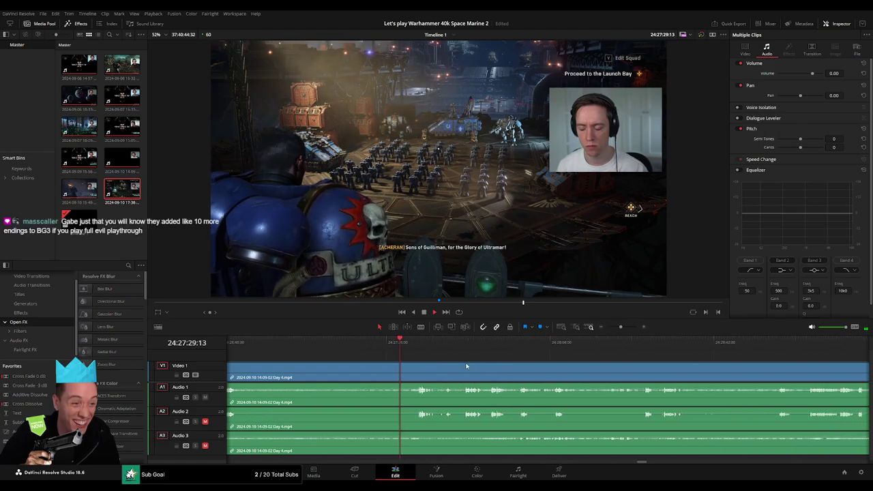
scroll(497, 370, "right", 3)
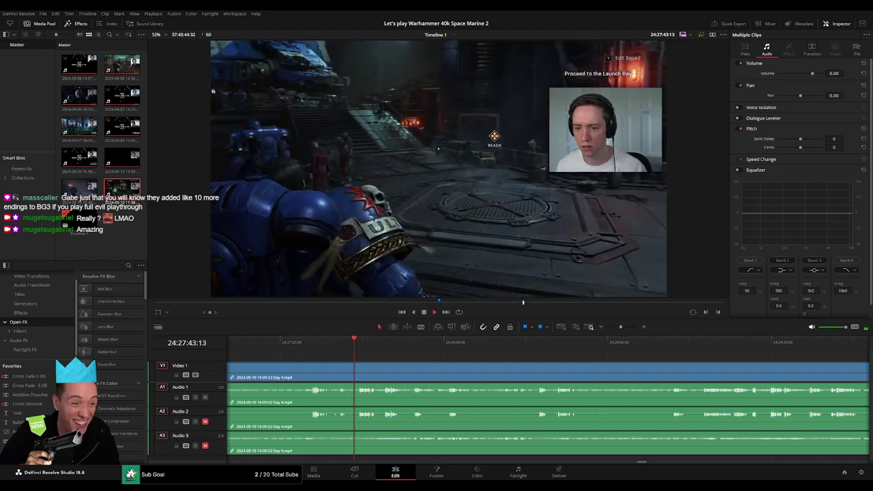
left_click_drag(586, 353, 717, 353)
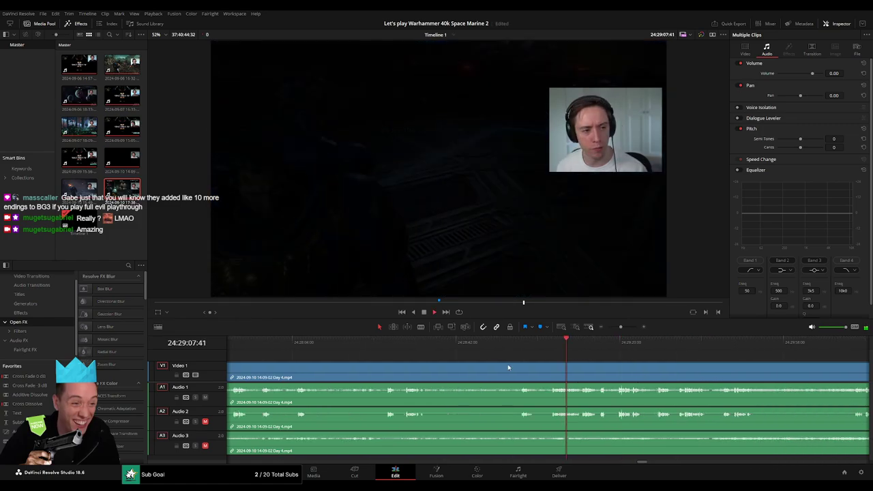
left_click(594, 348)
key("space")
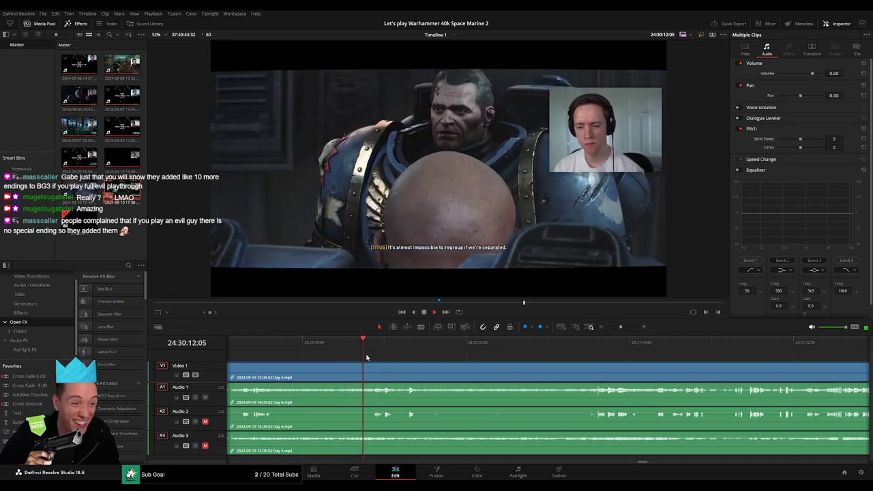
scroll(586, 383, "down", 5)
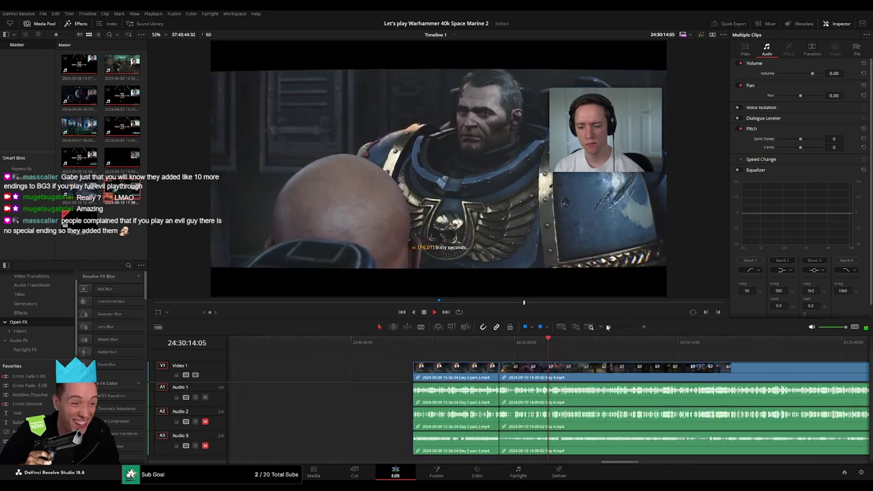
scroll(501, 375, "right", 3)
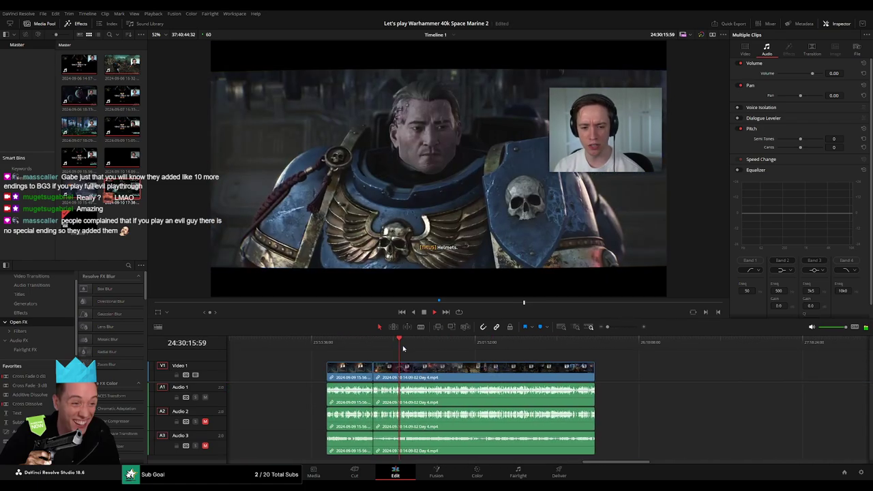
left_click_drag(401, 345, 450, 341)
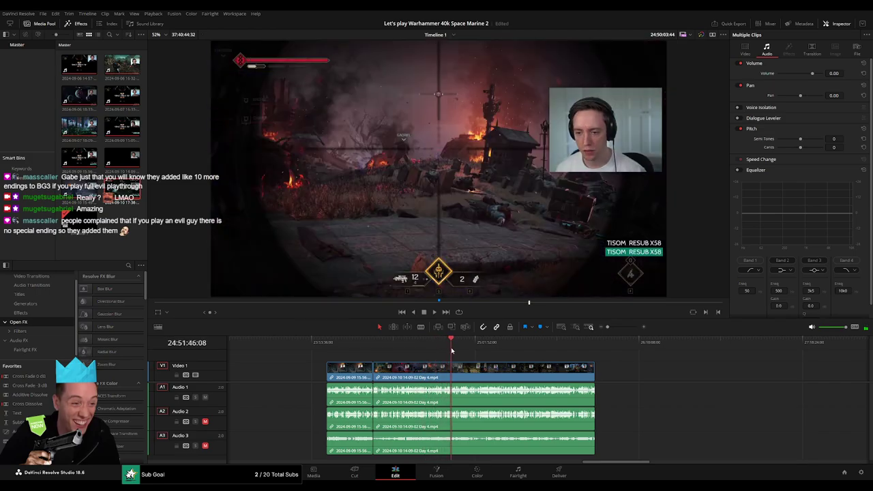
scroll(512, 379, "up", 5)
left_click_drag(521, 343, 576, 348)
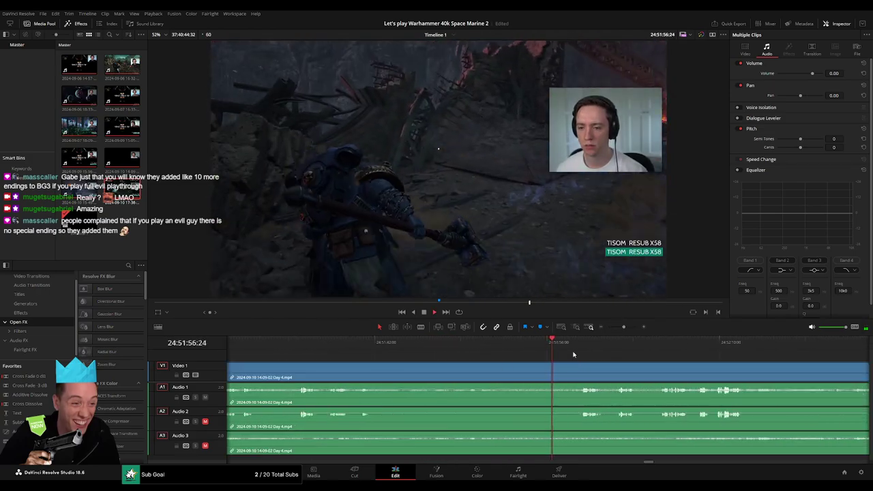
key("space")
scroll(439, 354, "right", 3)
left_click(440, 344)
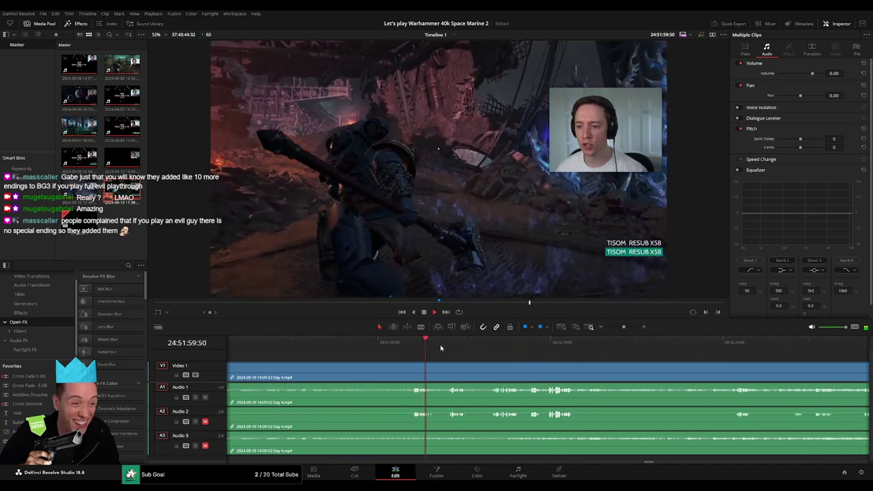
left_click_drag(448, 347, 491, 346)
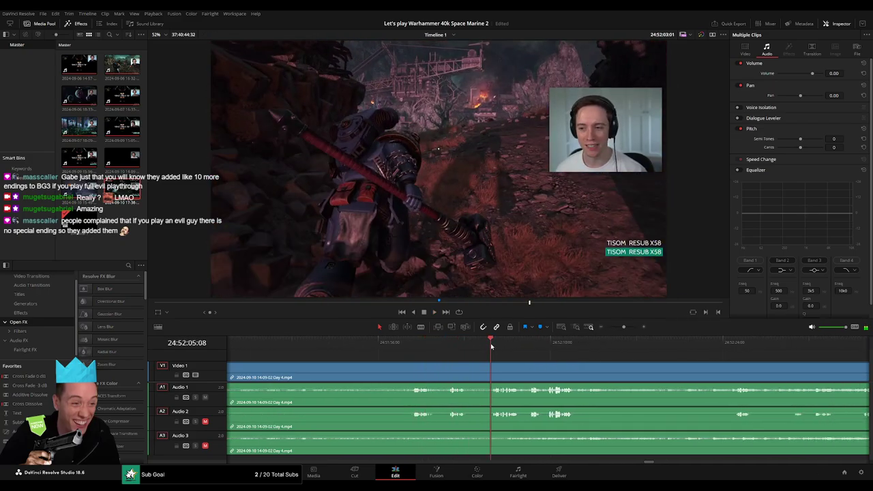
scroll(497, 346, "right", 2)
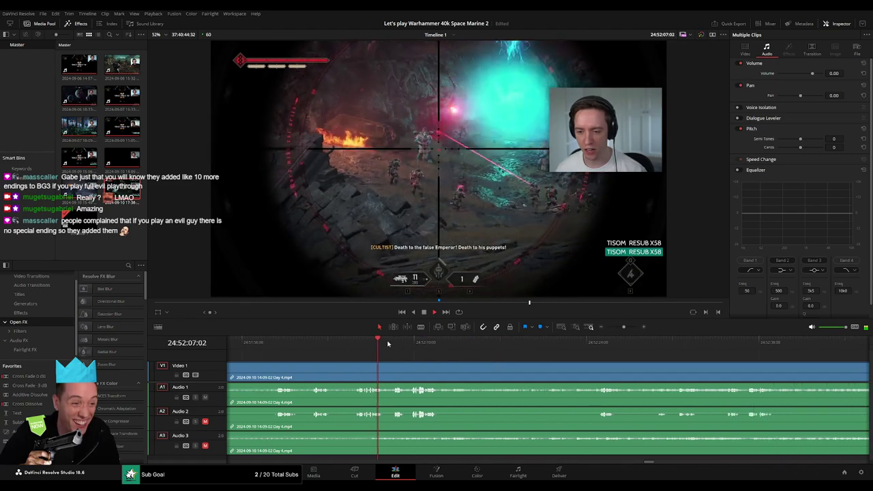
left_click_drag(490, 346, 411, 345)
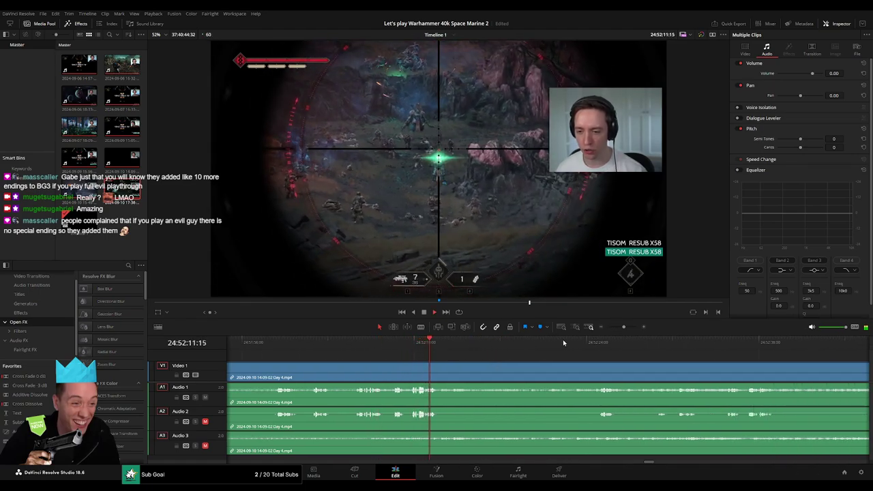
left_click_drag(581, 345, 599, 345)
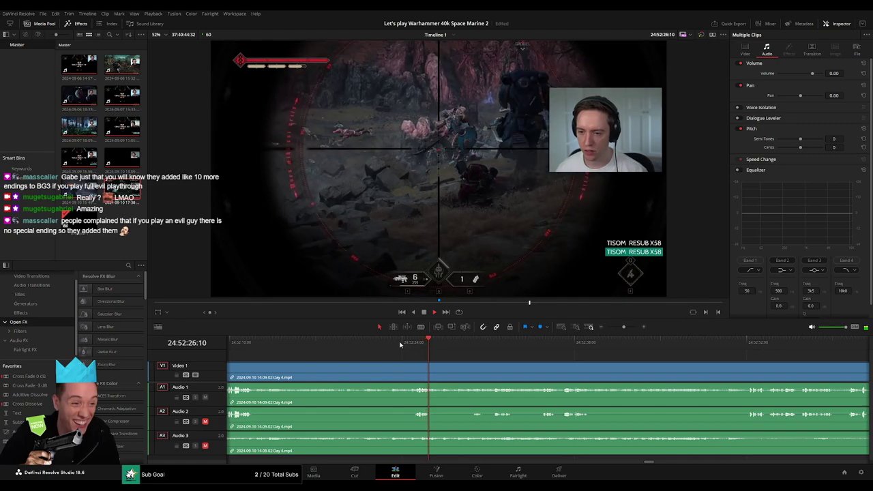
left_click(378, 345)
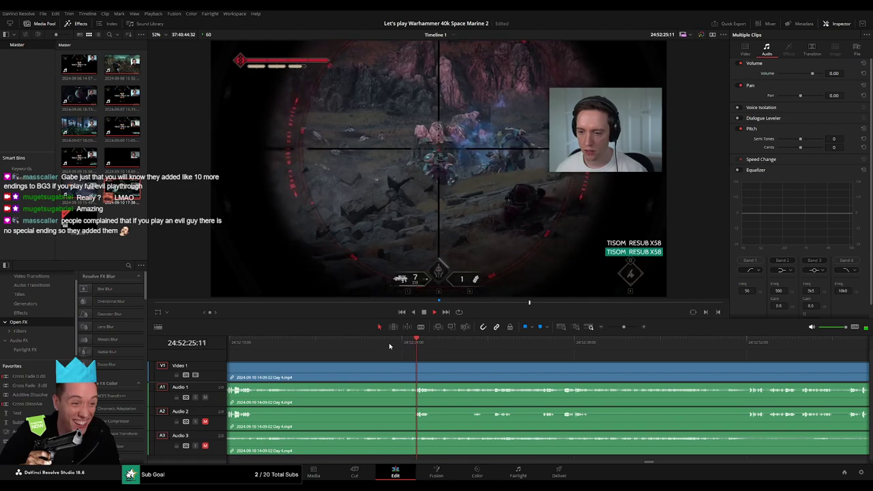
left_click(412, 346)
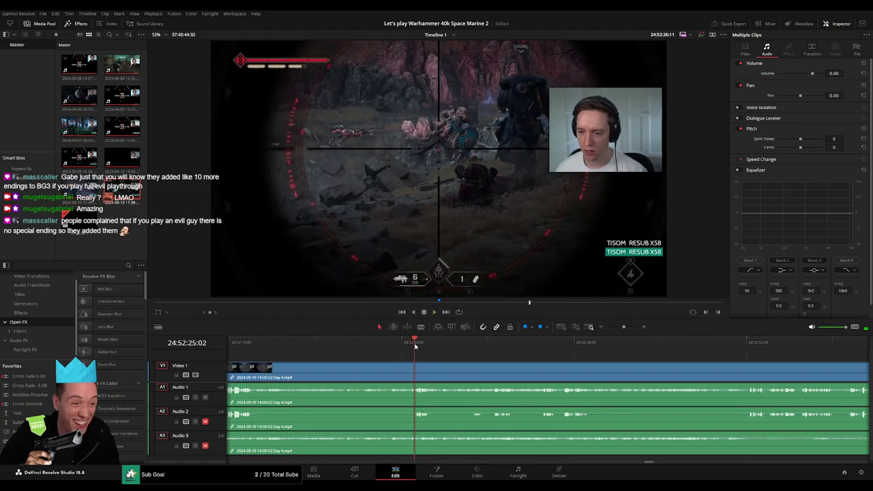
Step: Split all clips at 24:52:24:00 with a video fade-in and audio fade-outs at the cut
left_click(402, 346)
left_click(403, 345)
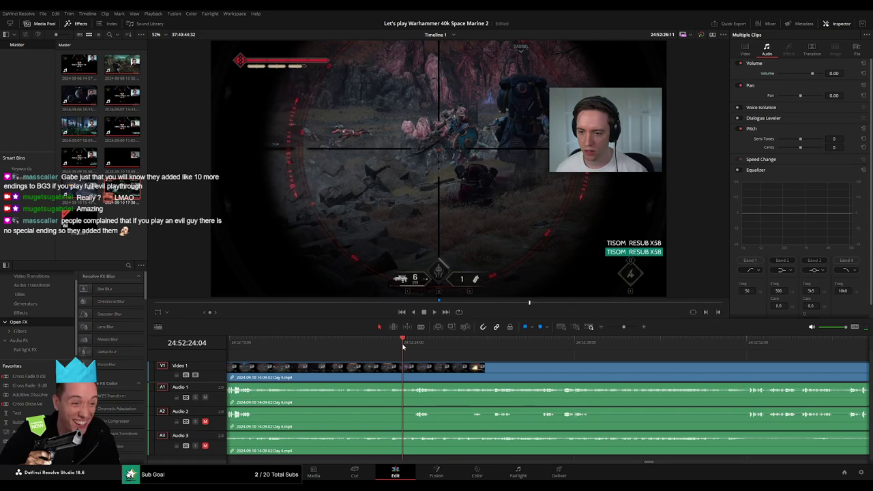
key("ctrl+b")
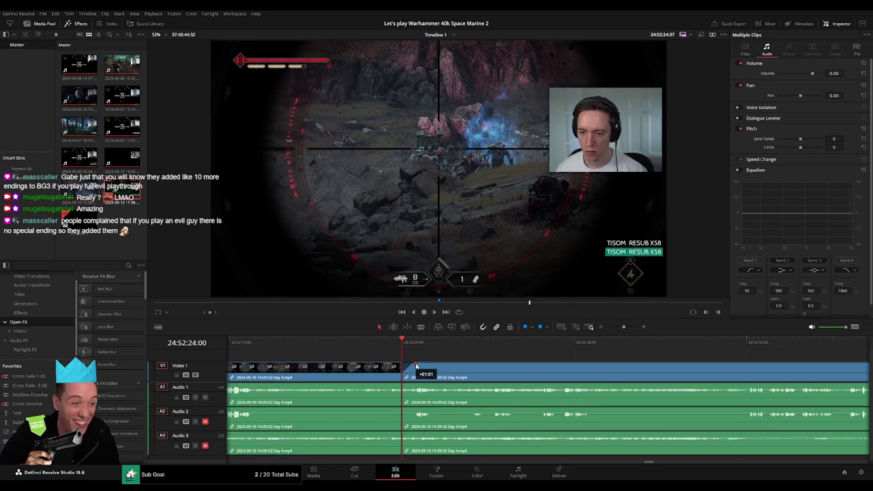
mouse_move(416, 366)
left_mouse_down()
mouse_move(561, 363)
mouse_move(494, 366)
left_mouse_up()
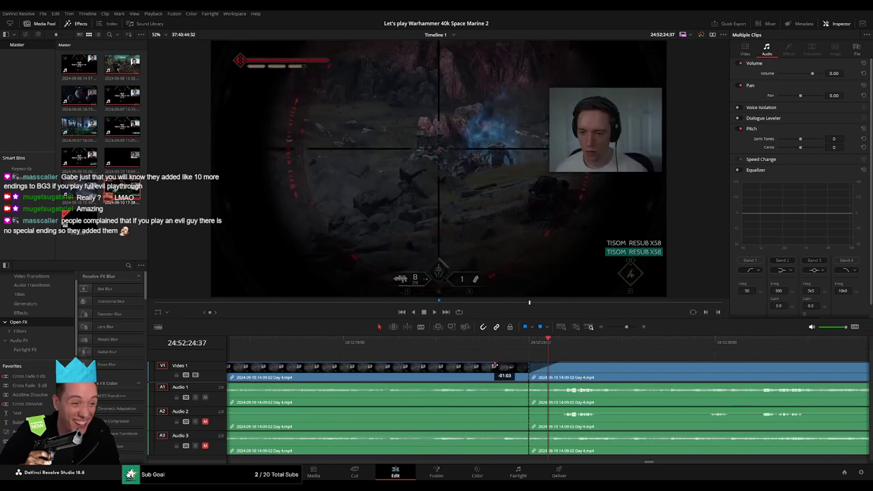
left_click_drag(528, 386, 491, 385)
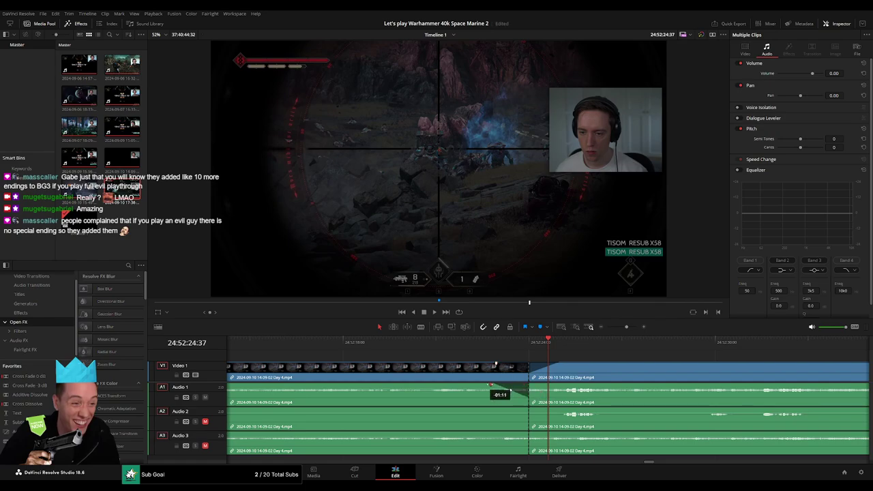
left_click(529, 387)
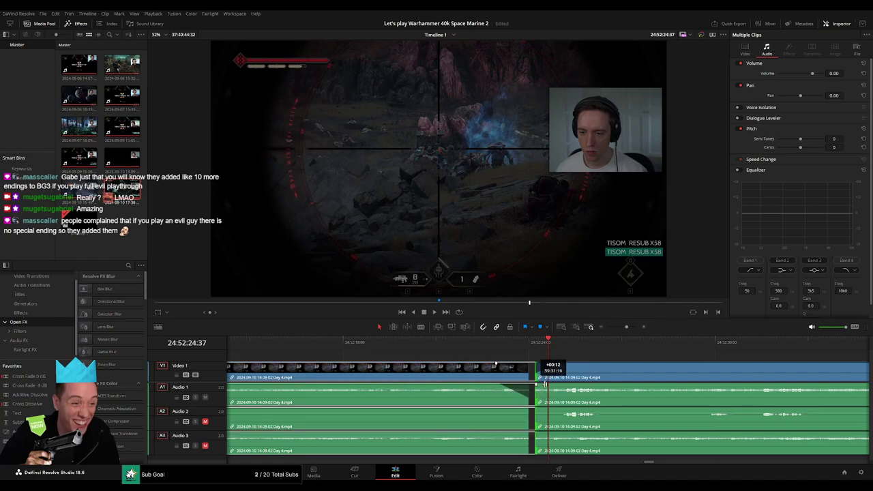
mouse_move(531, 386)
left_mouse_down()
mouse_move(557, 388)
mouse_move(518, 414)
mouse_move(560, 409)
mouse_move(497, 433)
mouse_move(559, 434)
left_mouse_up()
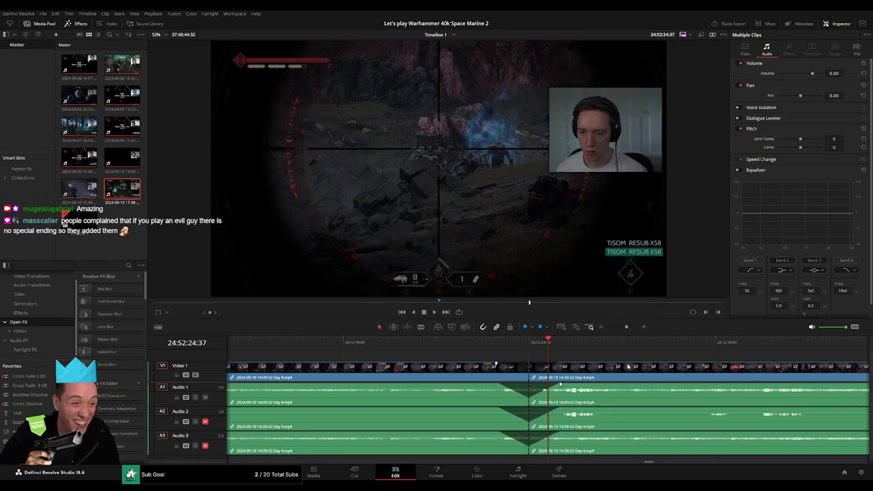
Step: Return the playhead to the start and drag the remaining Day 4 clips far later
scroll(600, 367, "down", 3)
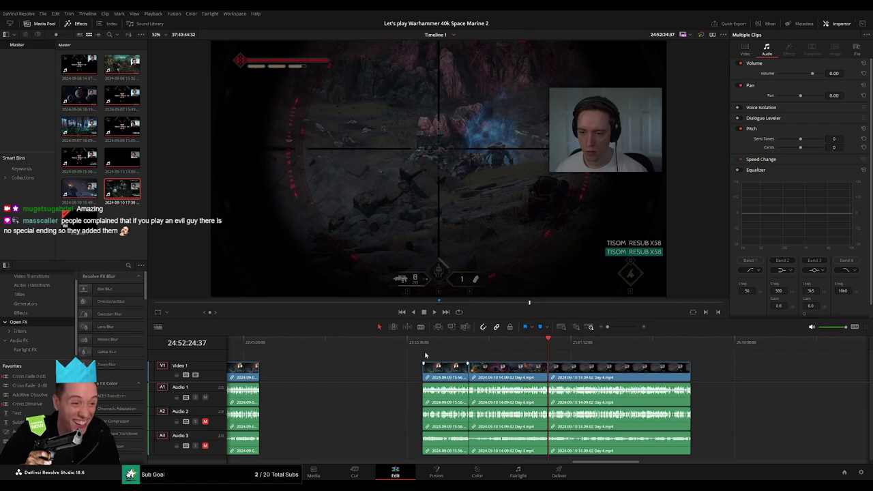
key("Home")
left_click_drag(551, 350, 619, 387)
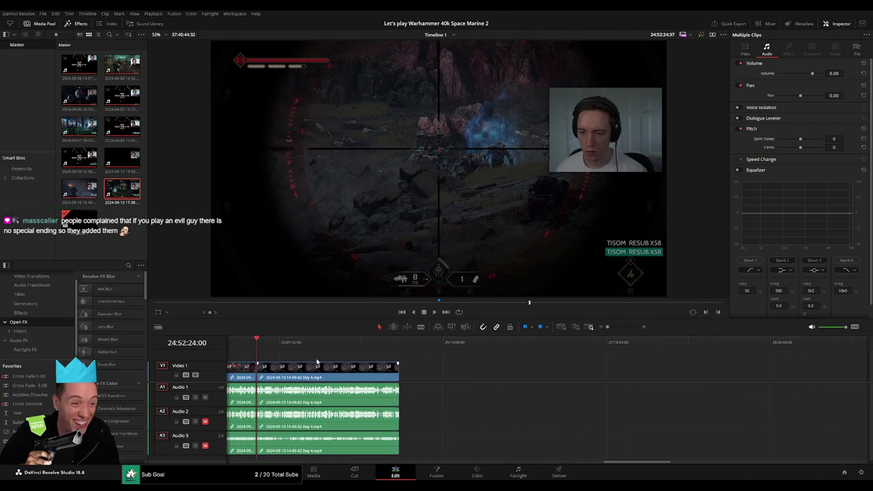
Step: Deselect, put the playhead at 26:00:00:00, and snap the remaining Day 4 clips to it
left_click(407, 381)
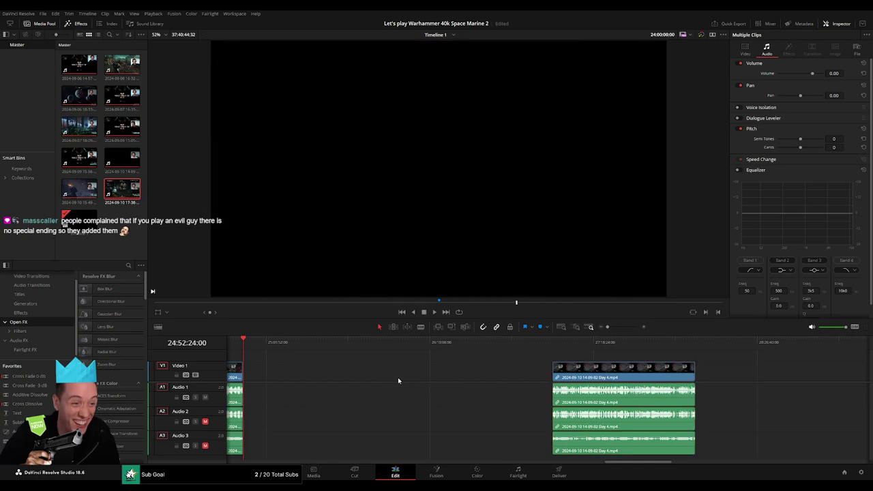
left_click_drag(267, 350, 404, 361)
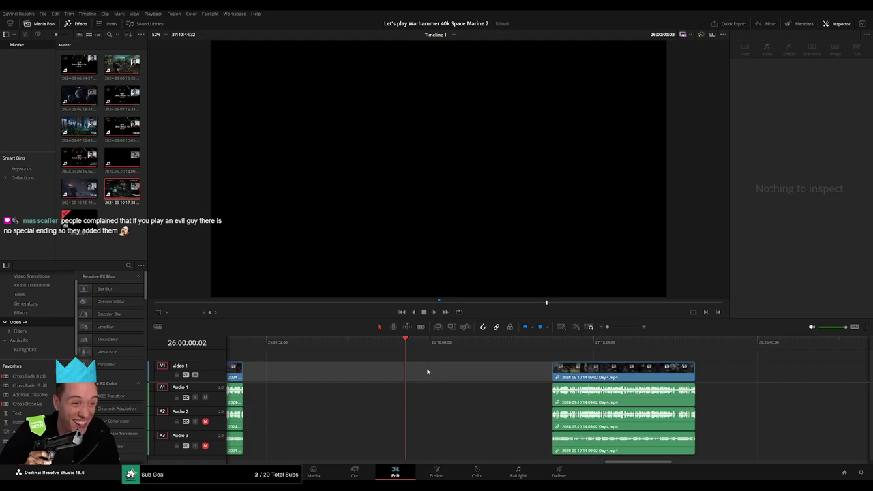
left_click_drag(613, 372, 469, 371)
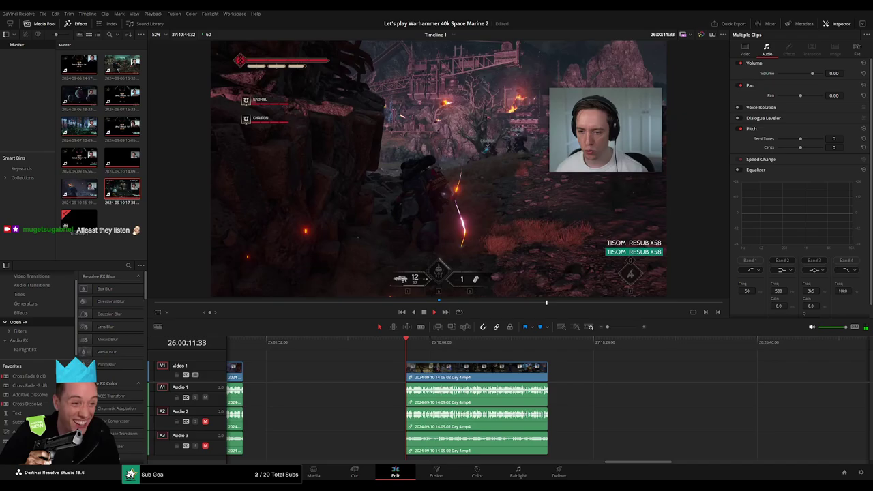
Step: Scrub and play through the Day 4 footage, parking the playhead at the cutscene start near 26:52:01
scroll(315, 353, "right", 3)
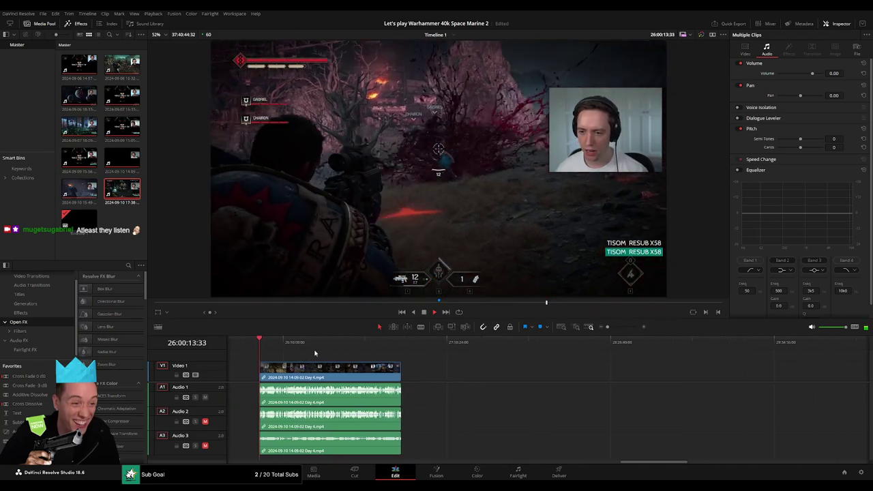
left_click_drag(296, 342, 382, 348)
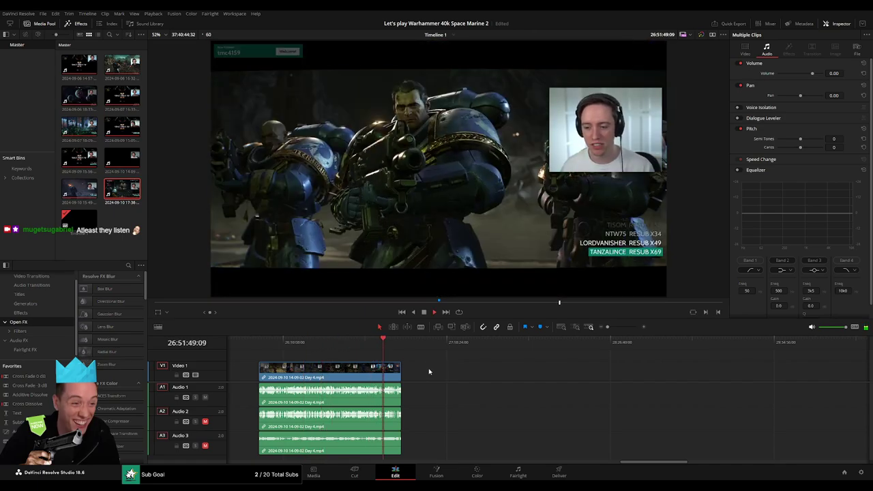
scroll(477, 372, "up", 5)
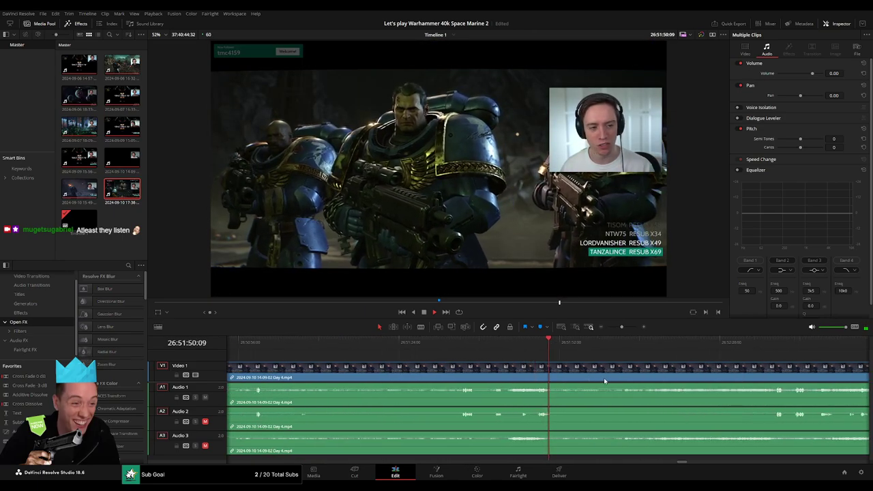
scroll(602, 381, "right", 3)
left_click_drag(428, 344, 439, 348)
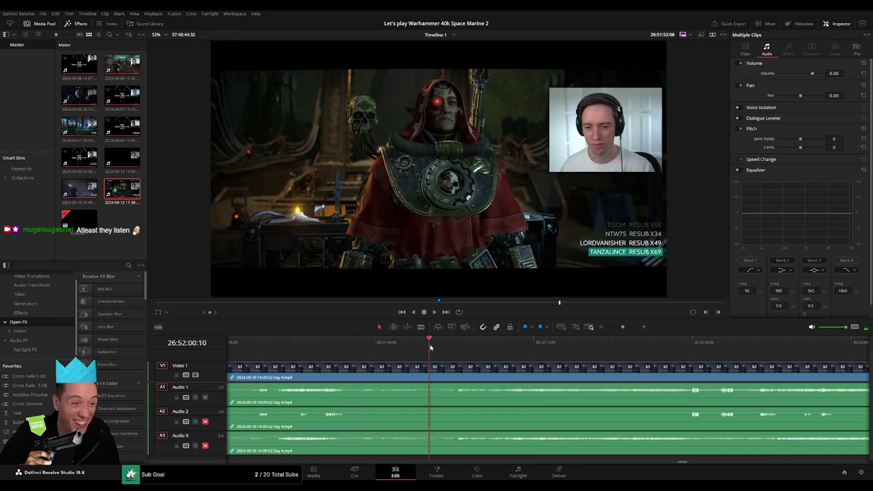
key("space")
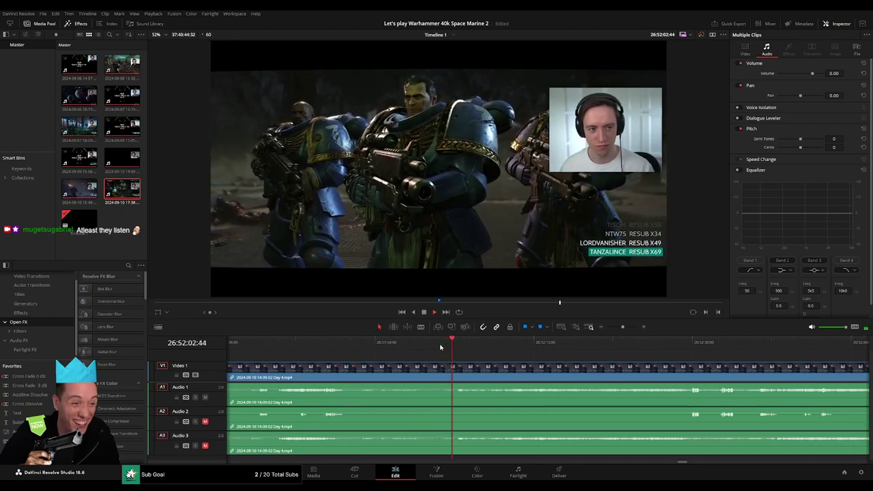
scroll(452, 365, "up", 1)
left_click(451, 364)
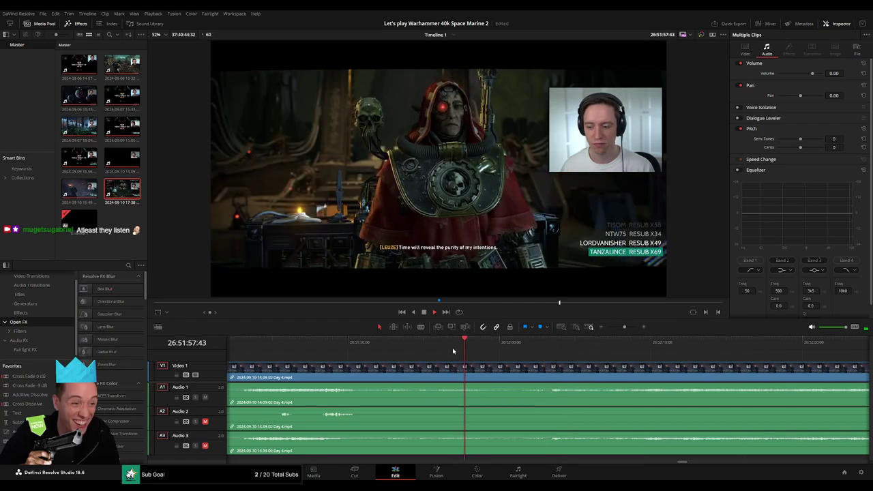
scroll(478, 375, "right", 3)
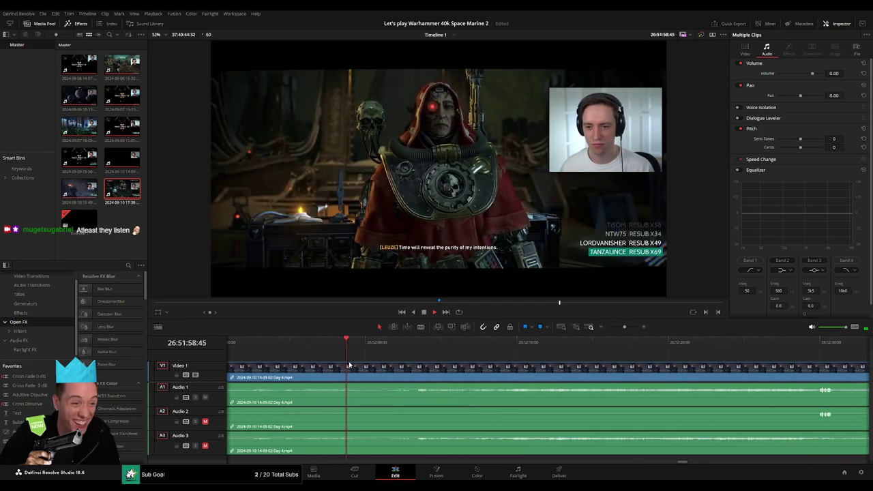
left_click(384, 348)
mouse_move(384, 347)
left_mouse_down()
mouse_move(394, 350)
mouse_move(382, 352)
left_mouse_up()
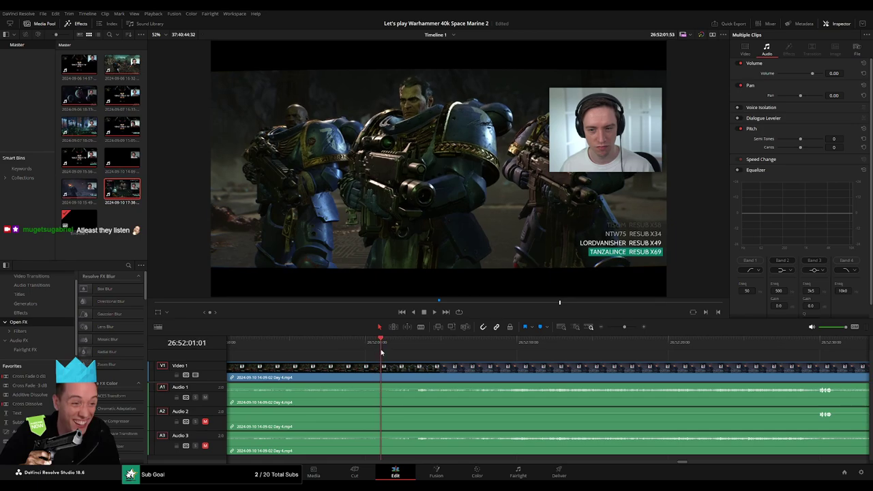
Step: Blade all tracks at 26:52:01 and trim the clip after the cut
key("b")
left_click(384, 372)
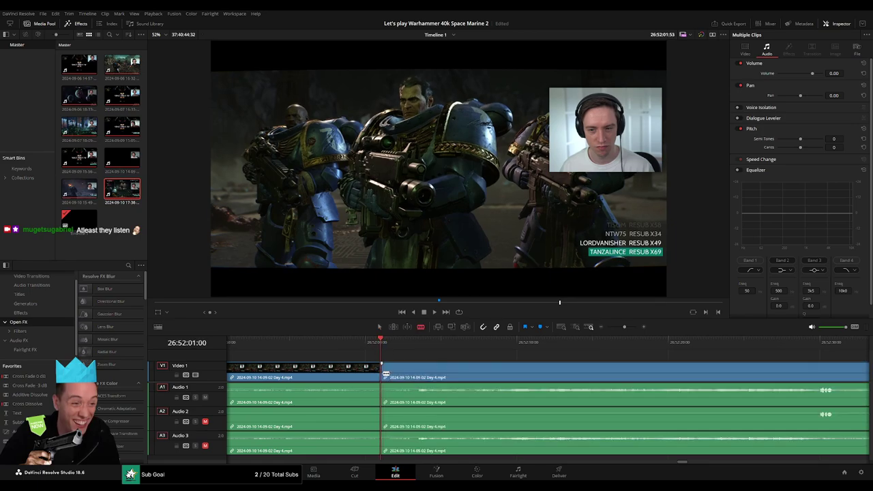
mouse_move(384, 364)
left_mouse_down()
mouse_move(398, 365)
mouse_move(379, 366)
left_mouse_up()
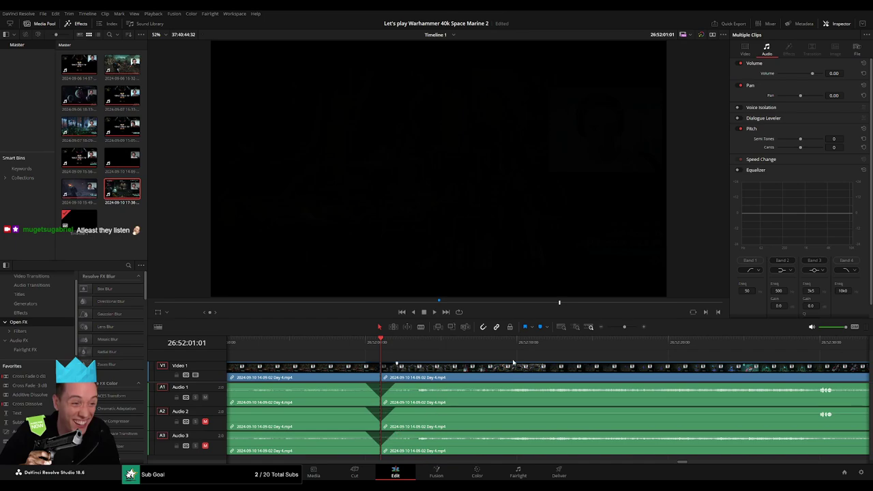
Step: Zoom to fit the timeline and drag the short clip after the cut far later
left_click_drag(623, 328, 606, 328)
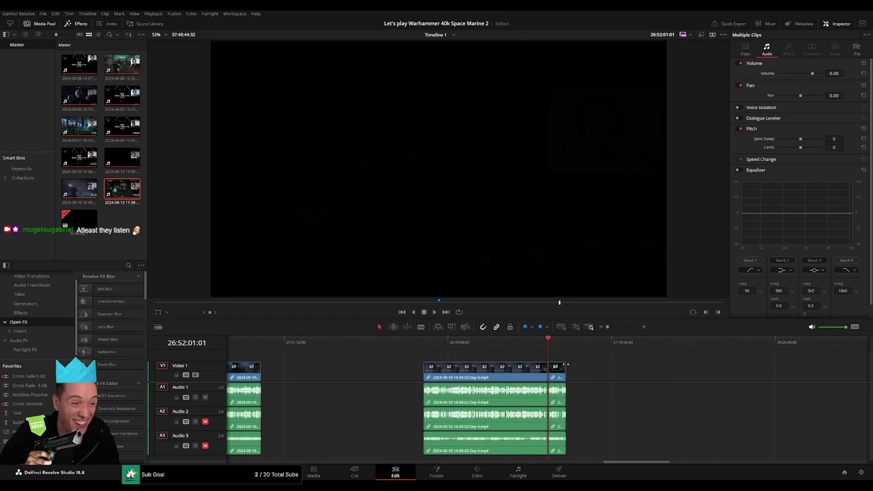
left_click(263, 348)
key("shift+z")
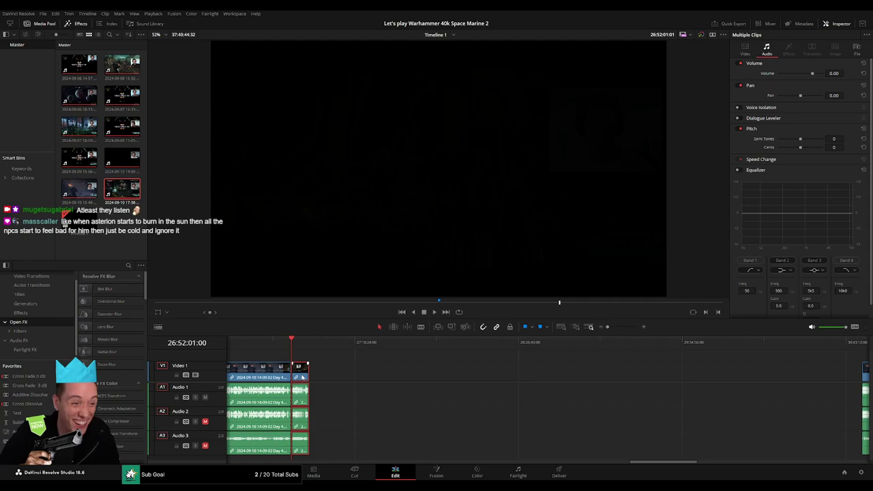
left_click_drag(302, 377, 854, 377)
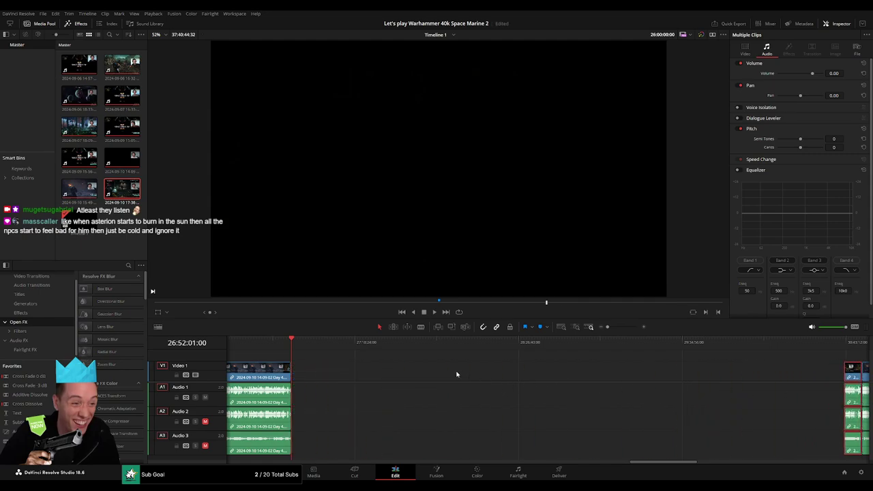
Step: Slide the later Day 4 clips left so they snap to the playhead at 28:00:00:00
left_click(399, 381)
left_click_drag(321, 343, 455, 364)
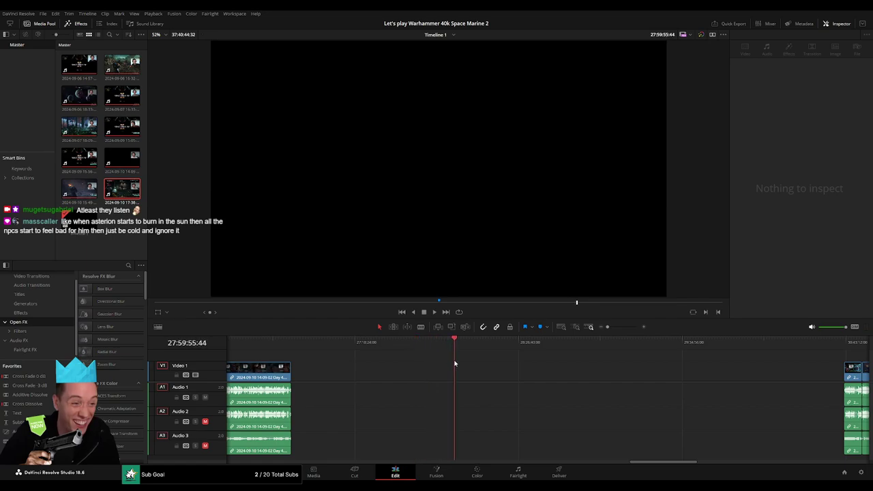
scroll(542, 358, "up", 2)
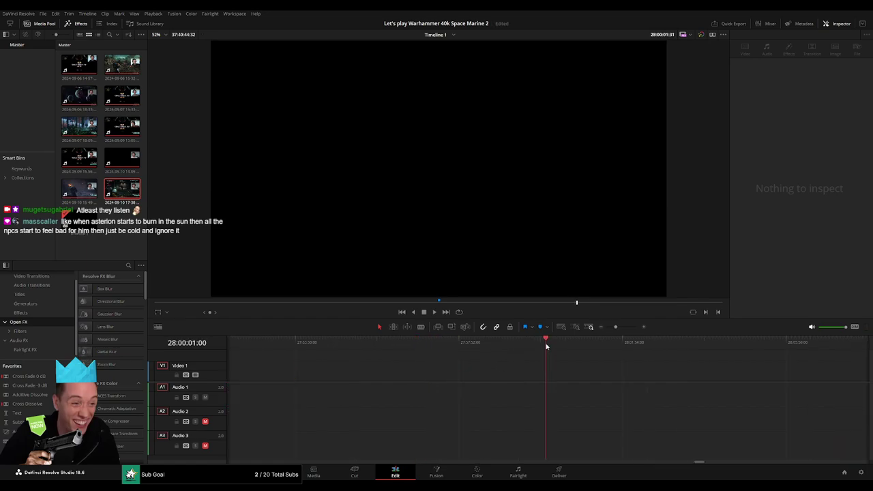
scroll(616, 330, "down", 3)
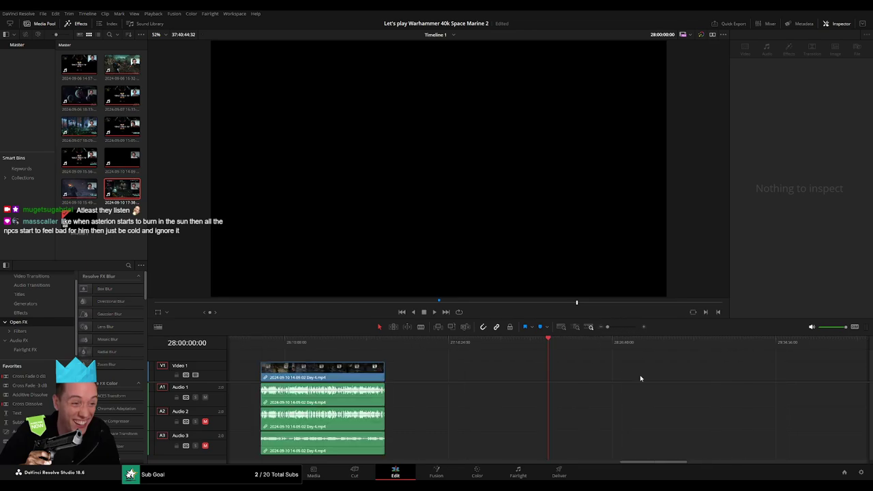
left_click_drag(751, 380, 382, 380)
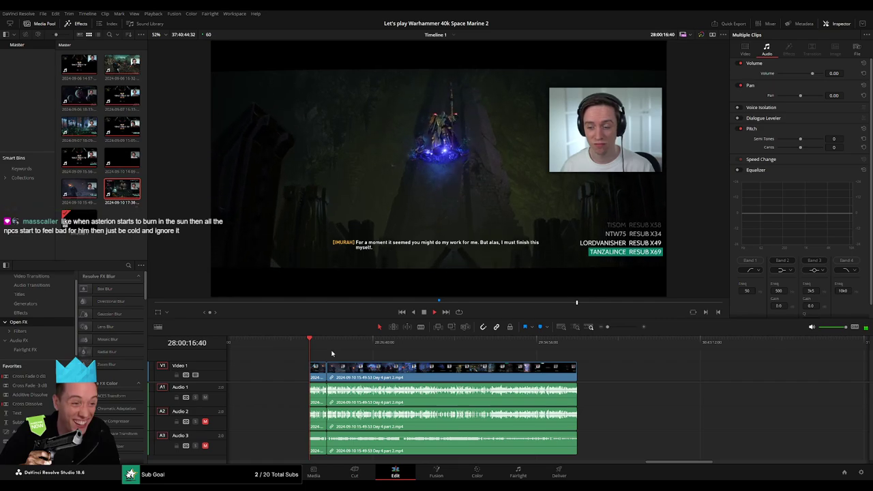
left_click_drag(610, 329, 615, 329)
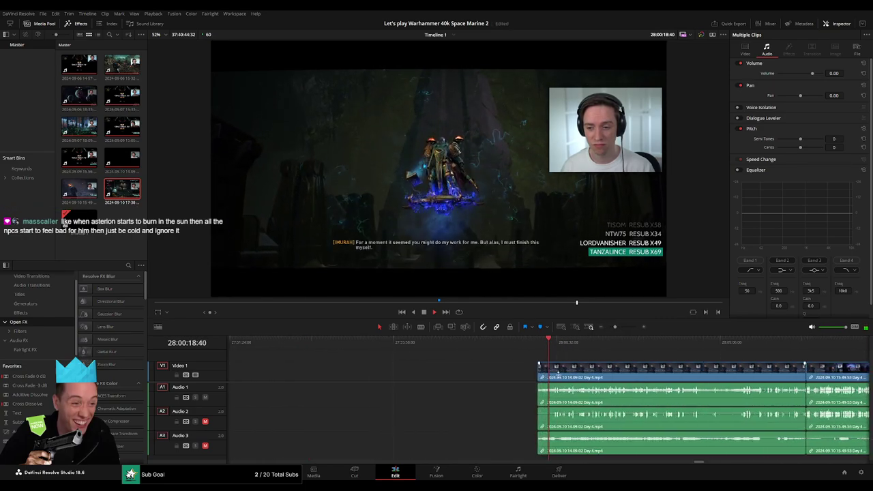
scroll(363, 356, "right", 3)
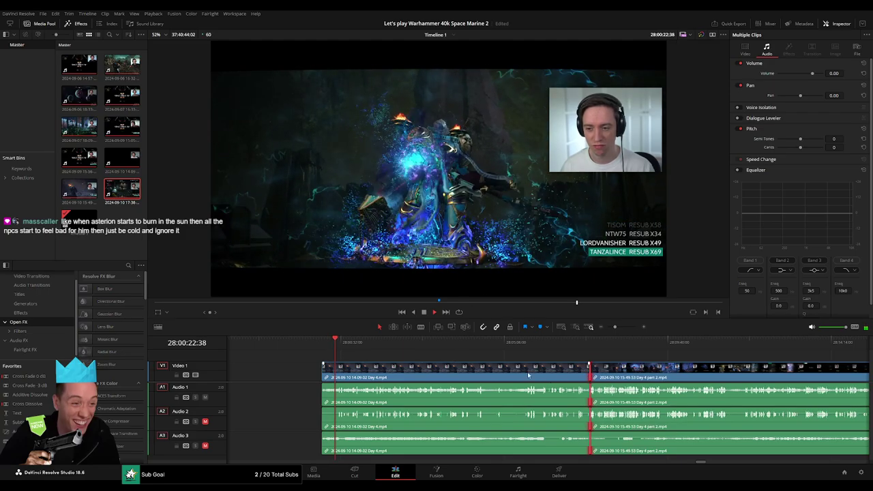
left_click(414, 357)
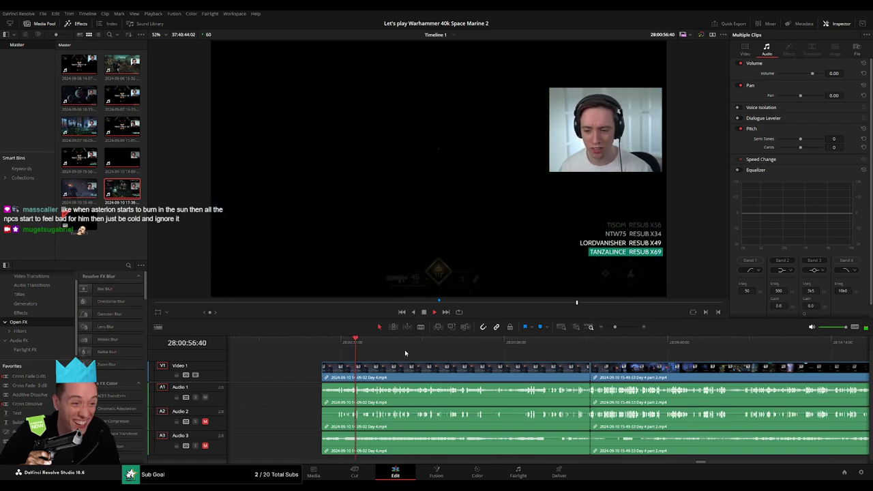
scroll(389, 353, "right", 3)
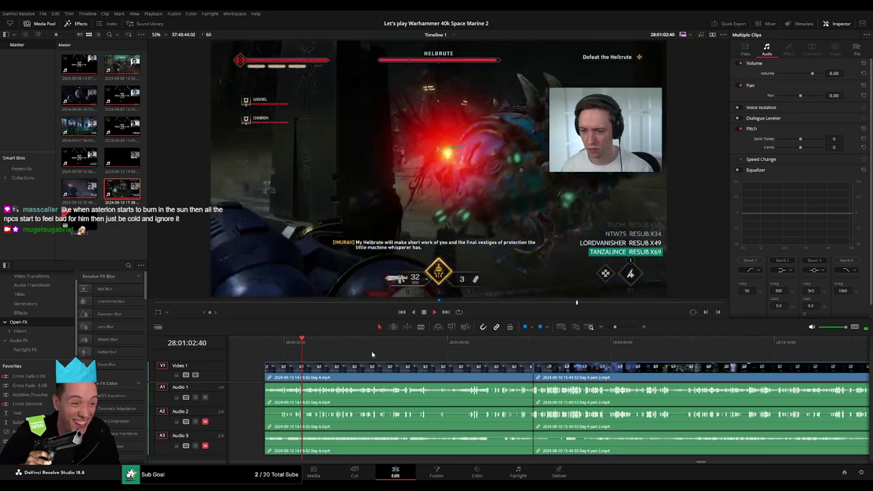
left_click(320, 343)
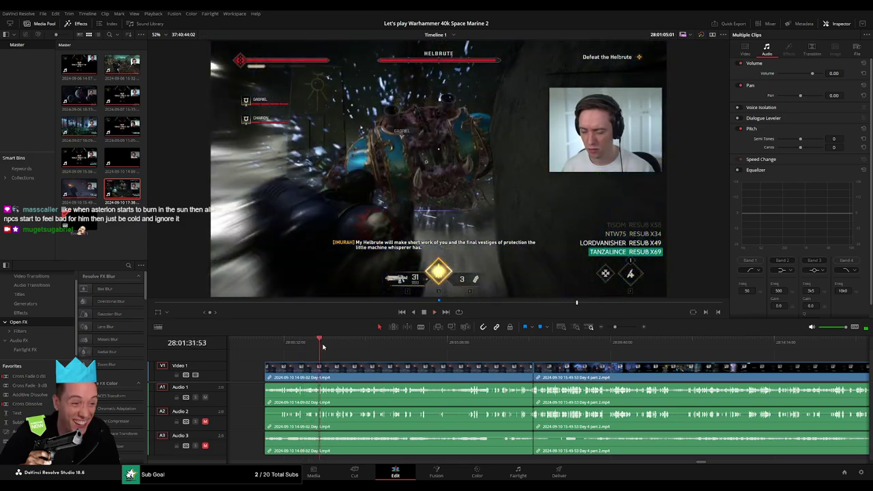
left_click(356, 345)
mouse_move(356, 345)
left_mouse_down()
mouse_move(439, 348)
mouse_move(420, 348)
left_mouse_up()
key("space")
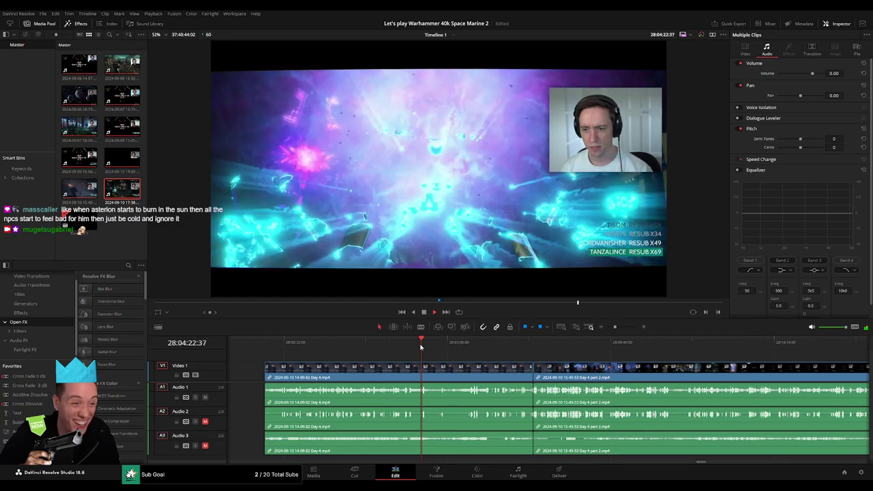
left_click_drag(420, 347, 410, 347)
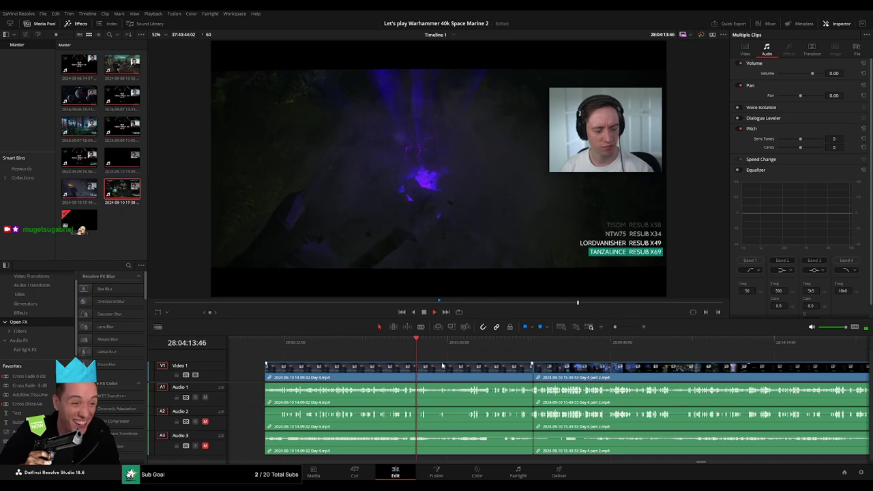
scroll(445, 365, "up", 2)
scroll(441, 360, "up", 2)
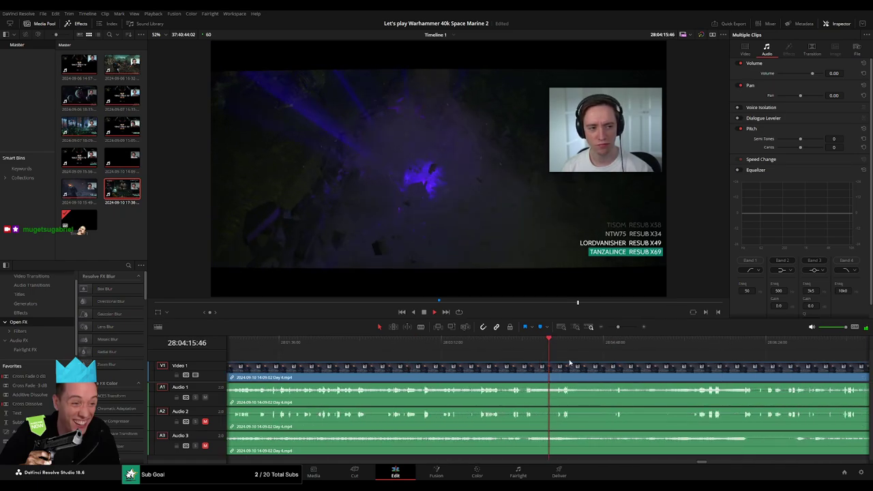
scroll(430, 355, "right", 2)
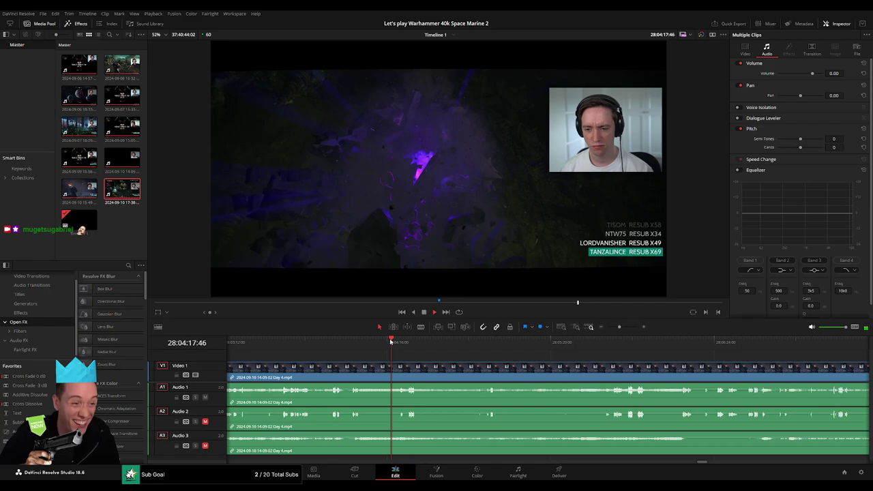
left_click_drag(391, 342, 400, 343)
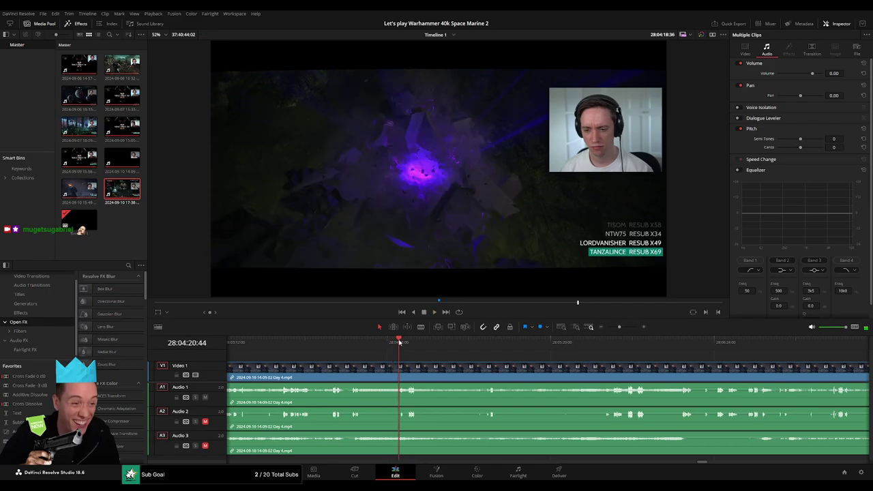
key("space")
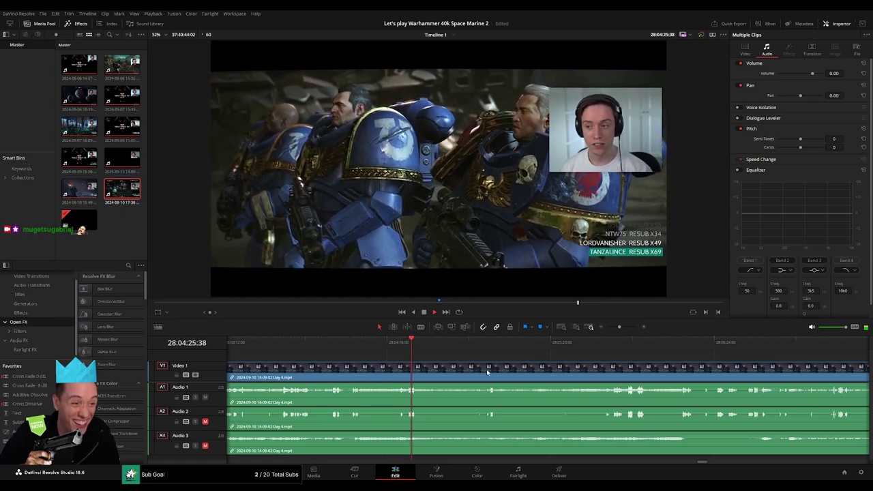
scroll(409, 371, "right", 3)
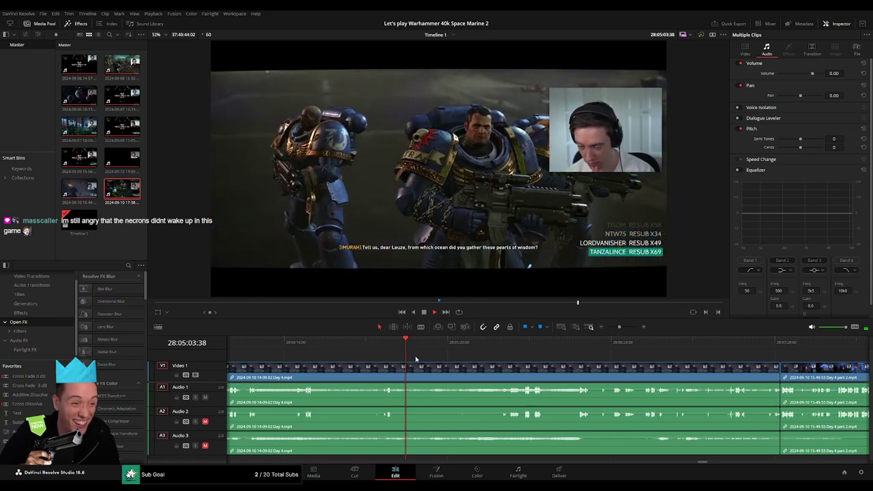
left_click_drag(417, 344, 434, 348)
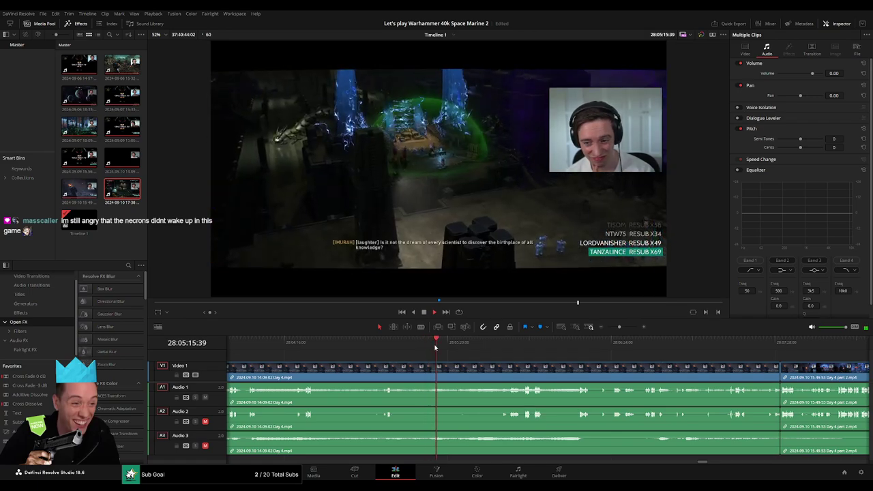
left_click_drag(444, 346, 478, 346)
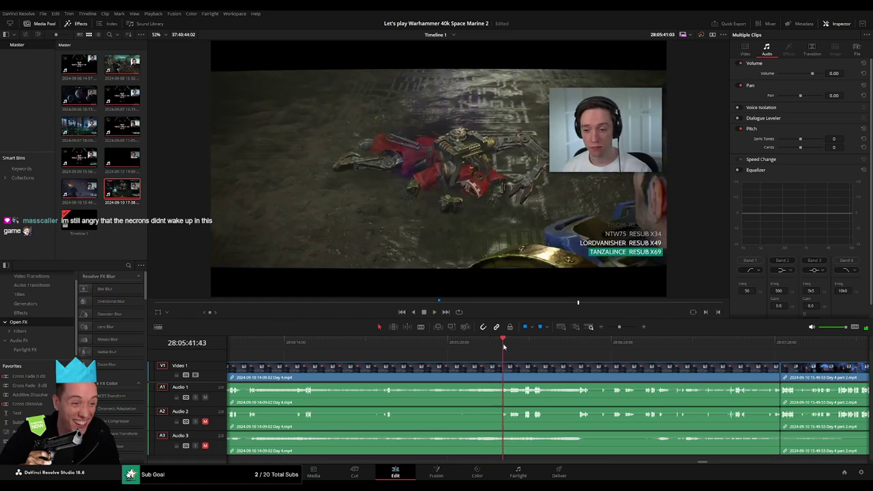
left_click(505, 346)
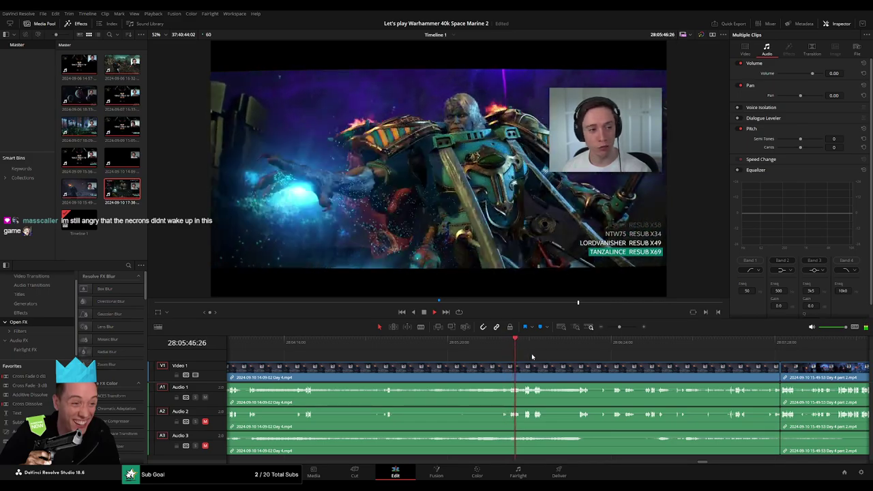
scroll(418, 354, "right", 3)
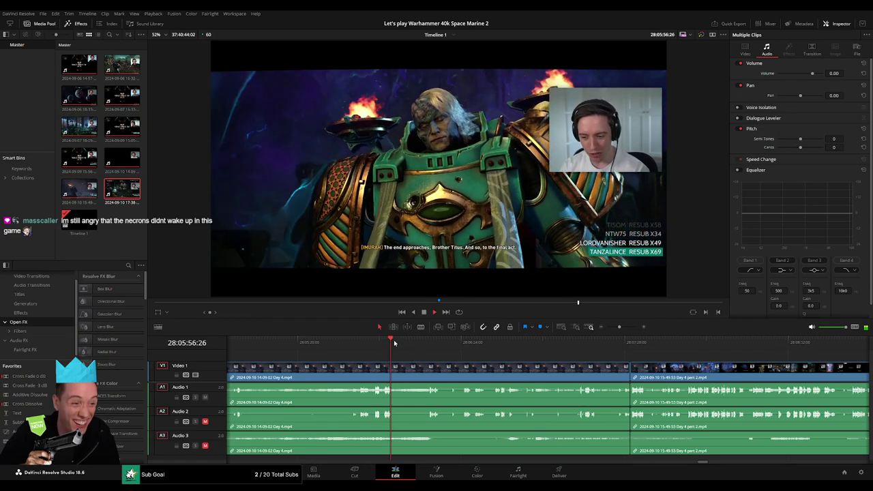
left_click(405, 342)
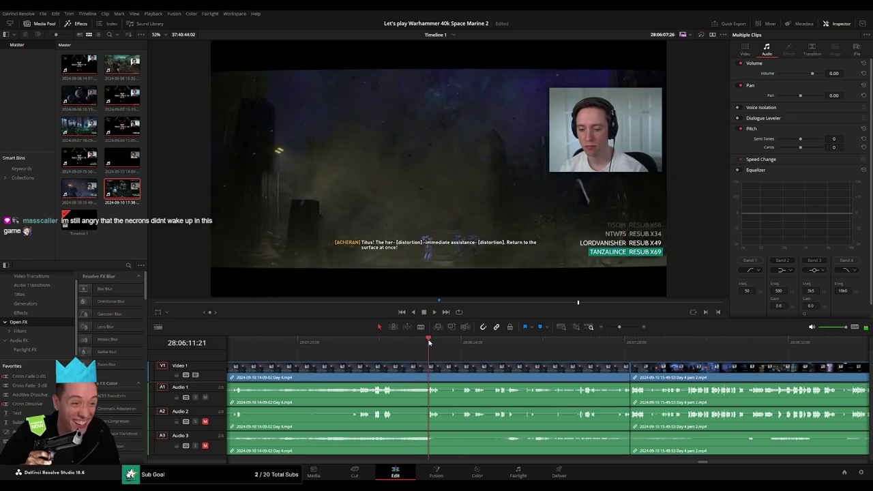
left_click(587, 354)
key("space")
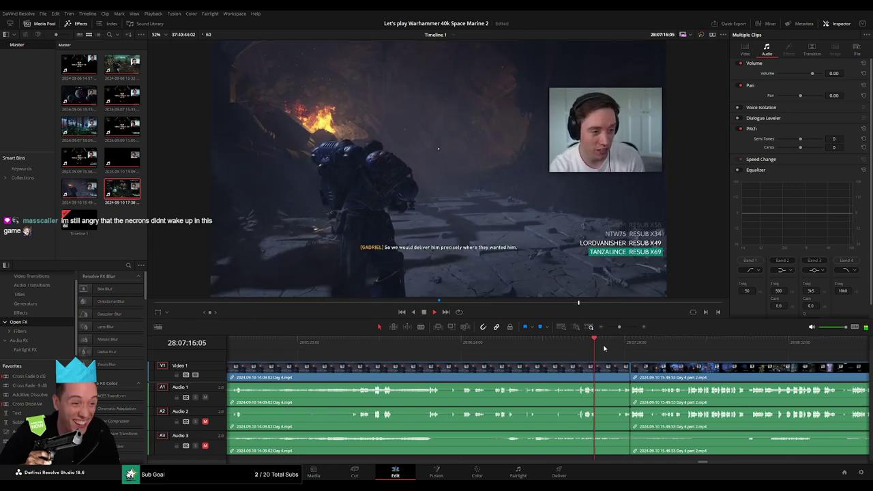
left_click(591, 349)
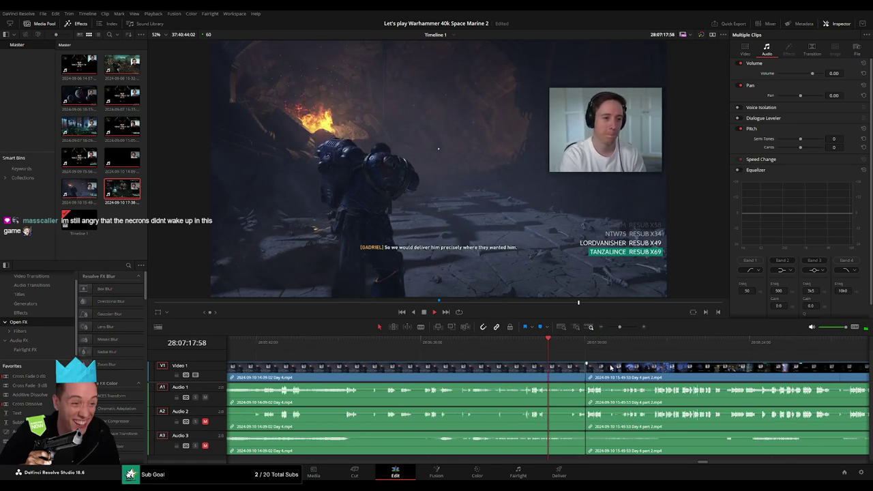
scroll(624, 363, "up", 6)
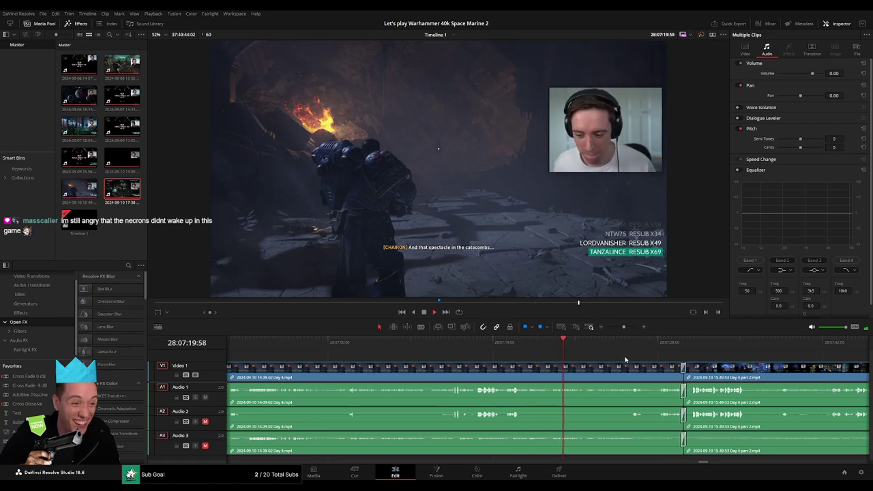
scroll(518, 352, "right", 3)
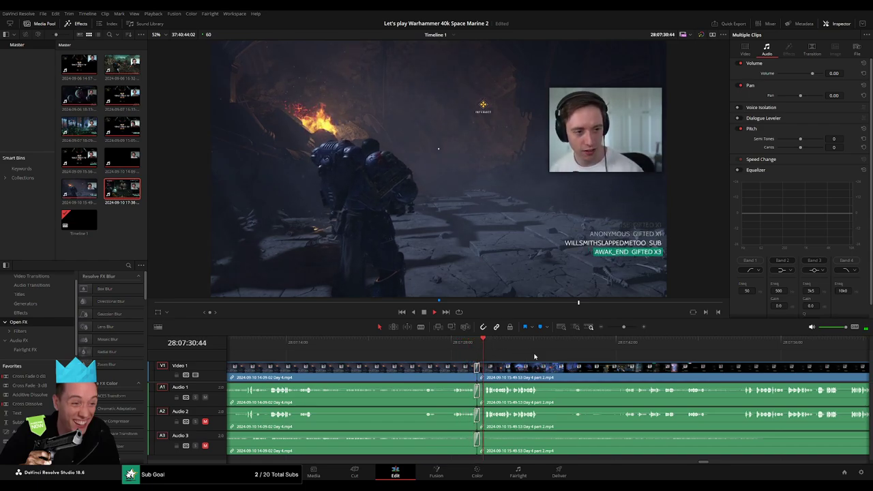
left_click_drag(622, 328, 607, 328)
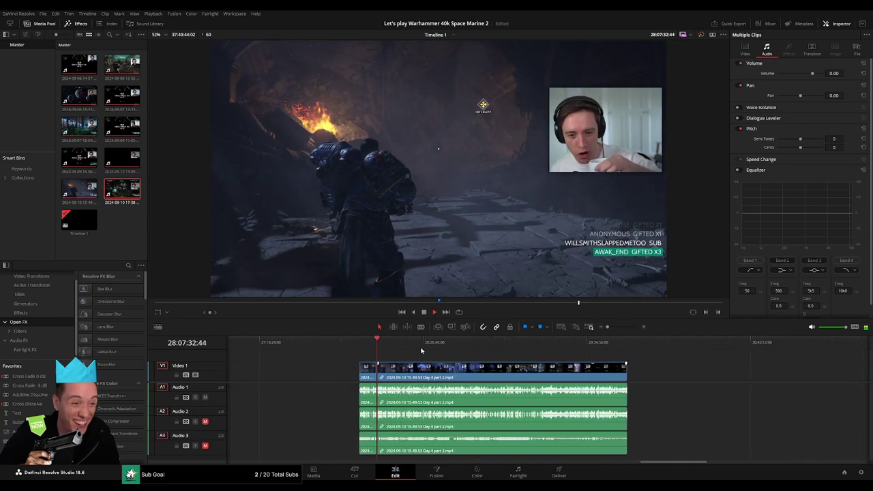
Step: Zoom into the second Day 4 part 2 clip and scrub to the fight scene near 28:51
left_click(360, 343)
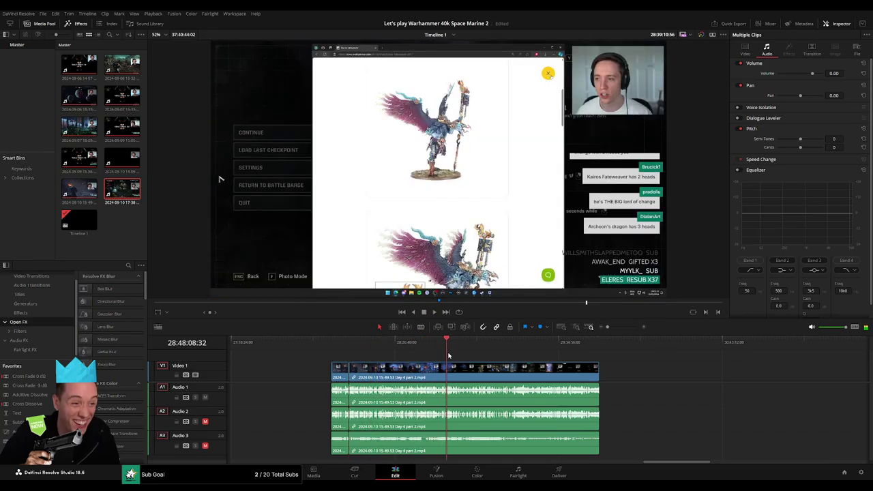
left_click_drag(361, 346, 456, 343)
left_click_drag(607, 328, 623, 328)
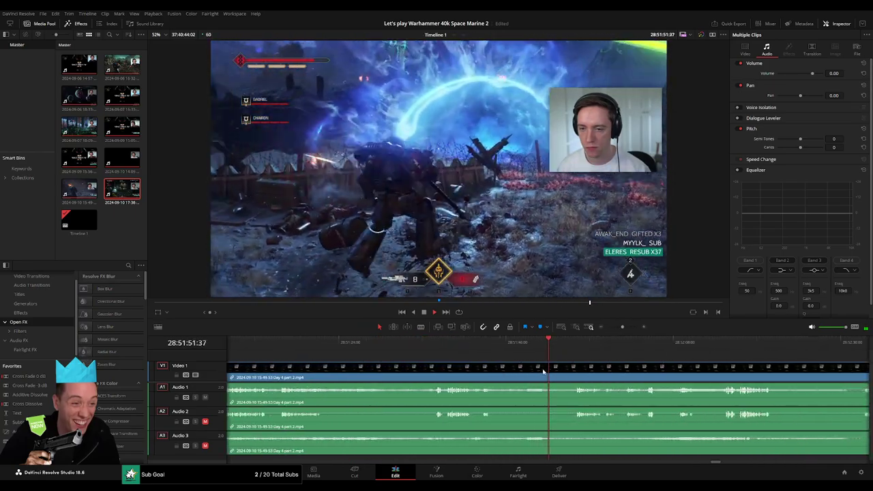
left_click(586, 344)
scroll(518, 348, "right", 5)
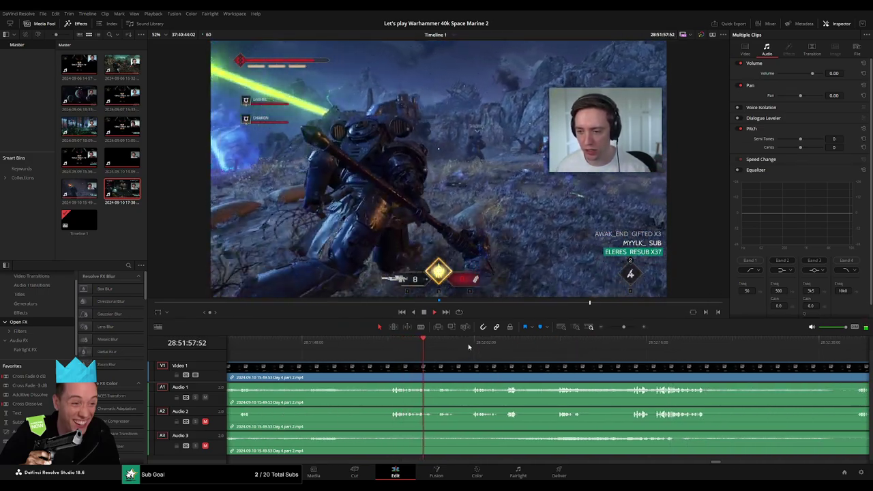
scroll(477, 368, "right", 1)
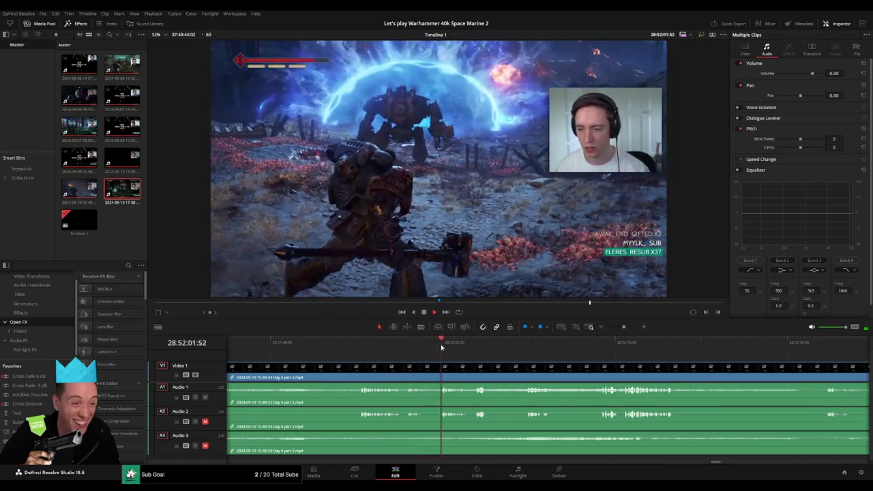
scroll(416, 365, "right", 1)
scroll(408, 363, "right", 1)
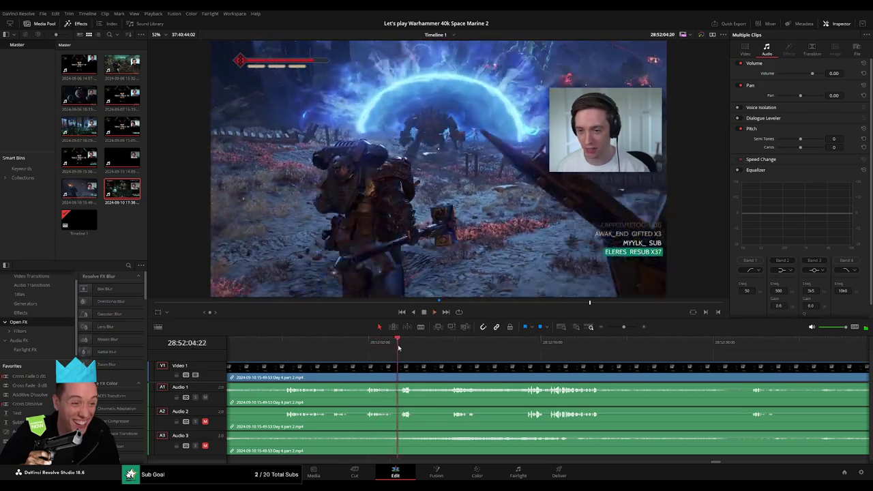
scroll(395, 363, "right", 1)
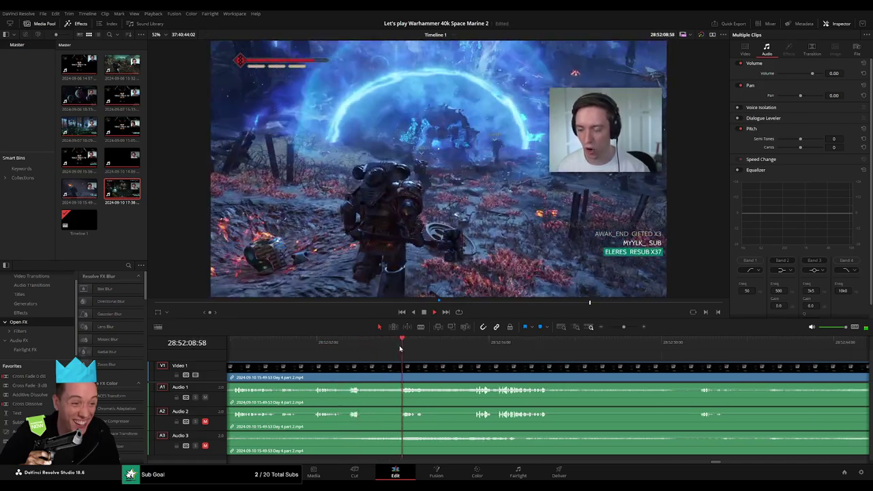
scroll(440, 358, "left", 2)
scroll(456, 358, "right", 2)
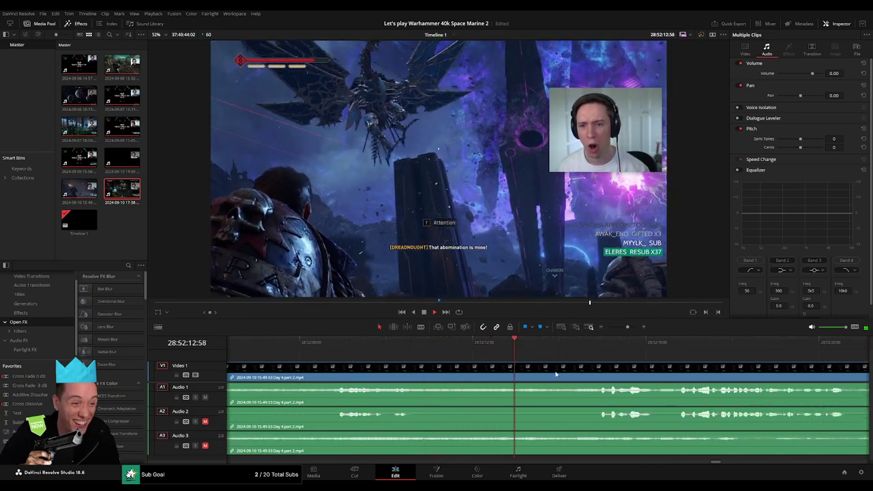
Step: Set the playhead back to 28:52:04:00 and blade every track there with Ctrl+B
left_click(337, 344)
scroll(337, 344, "left", 3)
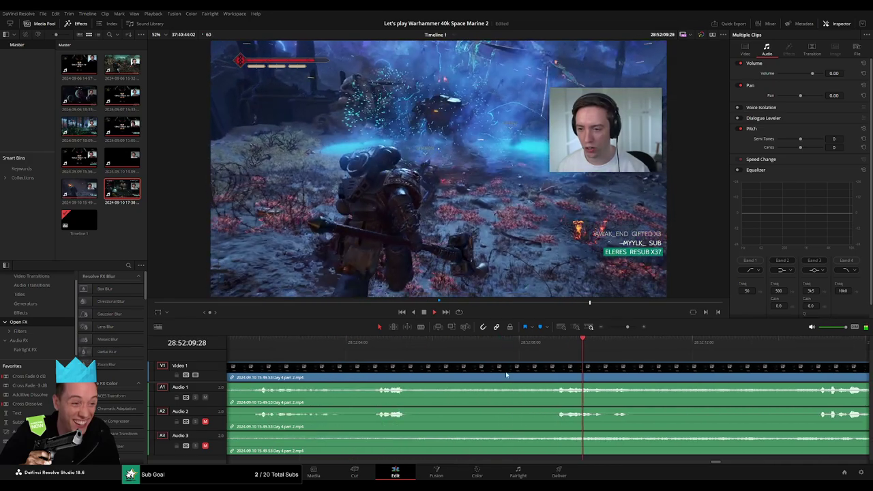
left_click(369, 344)
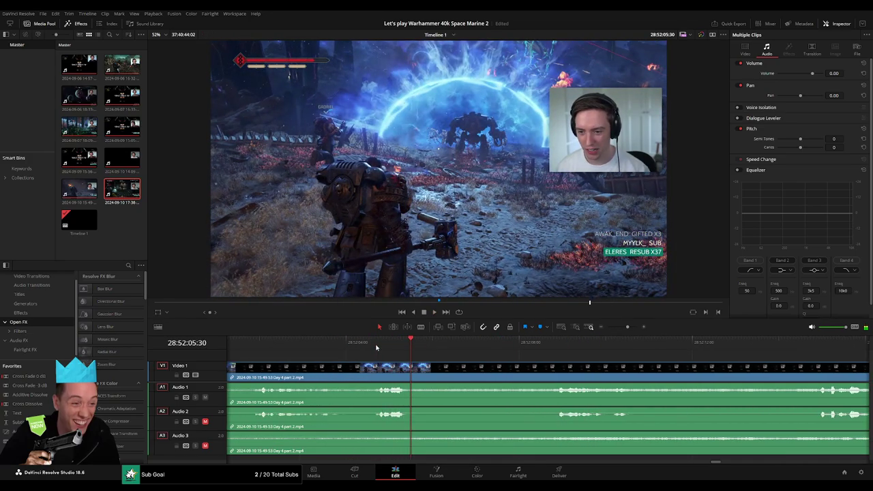
left_click(376, 344)
left_click_drag(376, 346, 346, 348)
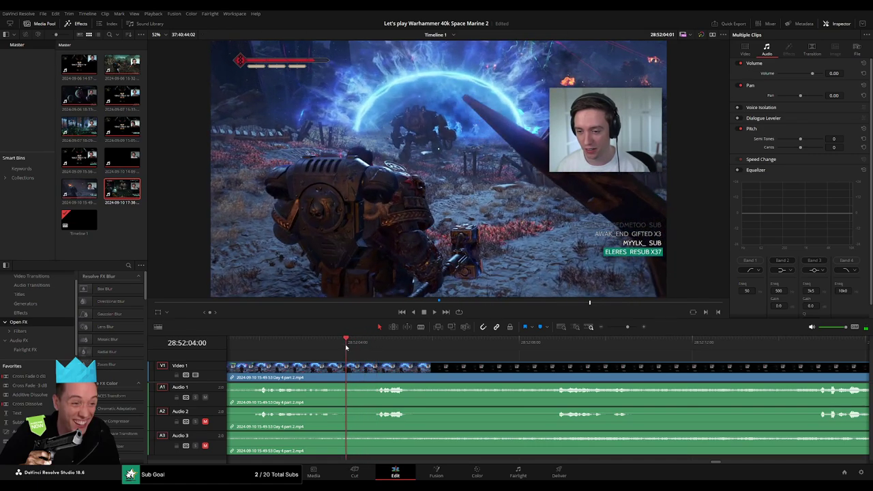
key("ctrl+b")
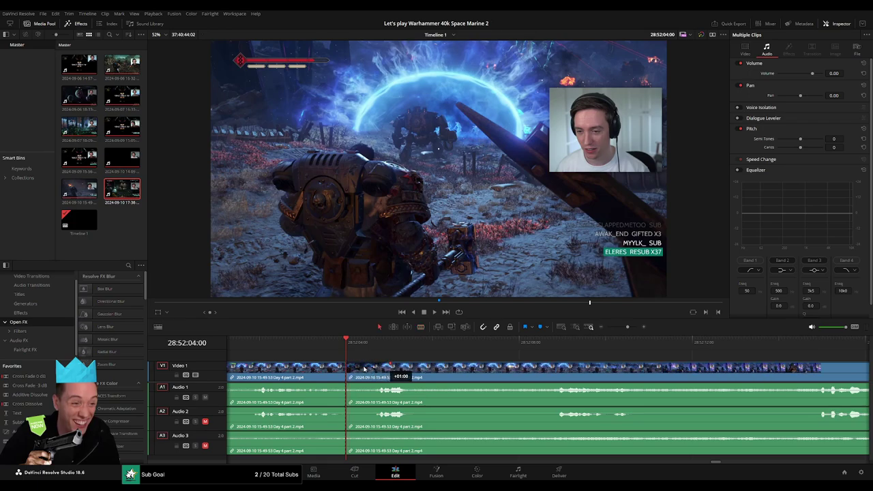
Step: Add a video fade and A1, A2, A3 fade-outs and fade-ins across the 28:52:04:00 cut
left_click_drag(364, 369, 346, 362)
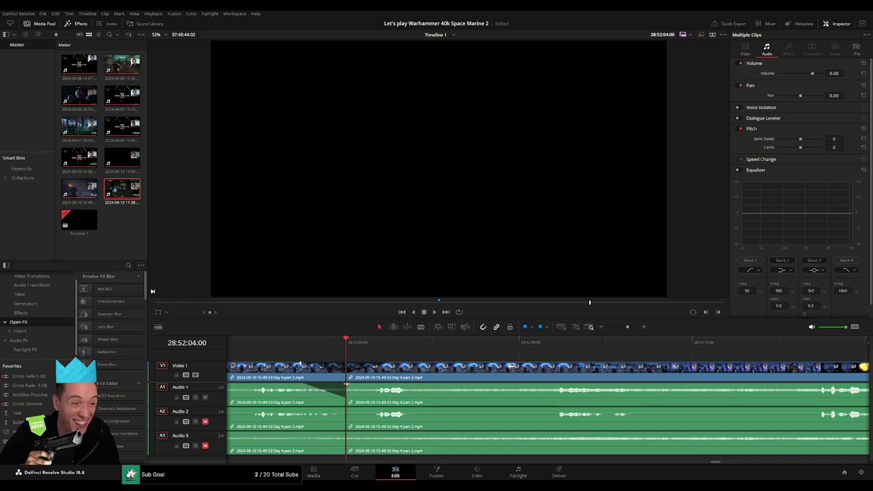
left_click_drag(346, 384, 386, 386)
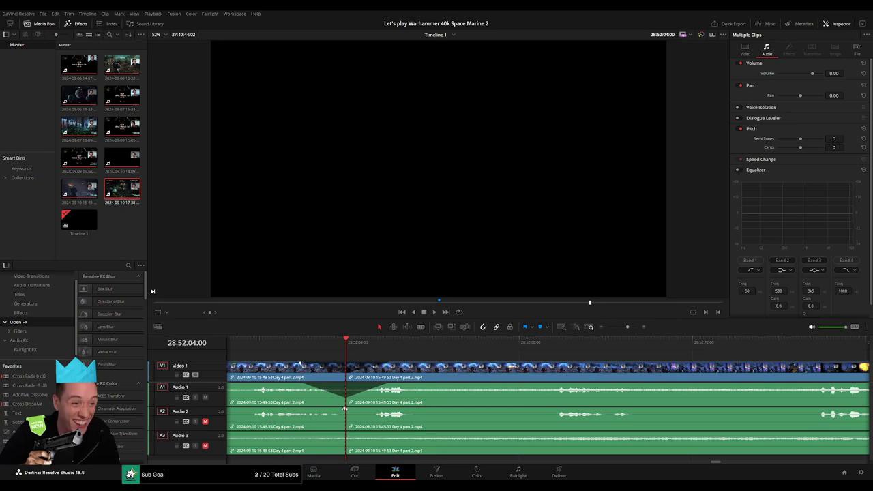
left_click_drag(345, 407, 313, 410)
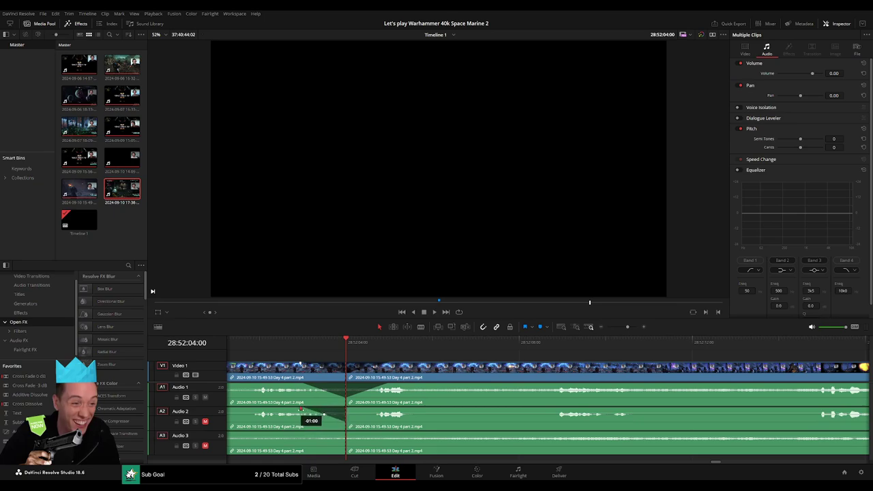
left_click_drag(346, 408, 387, 412)
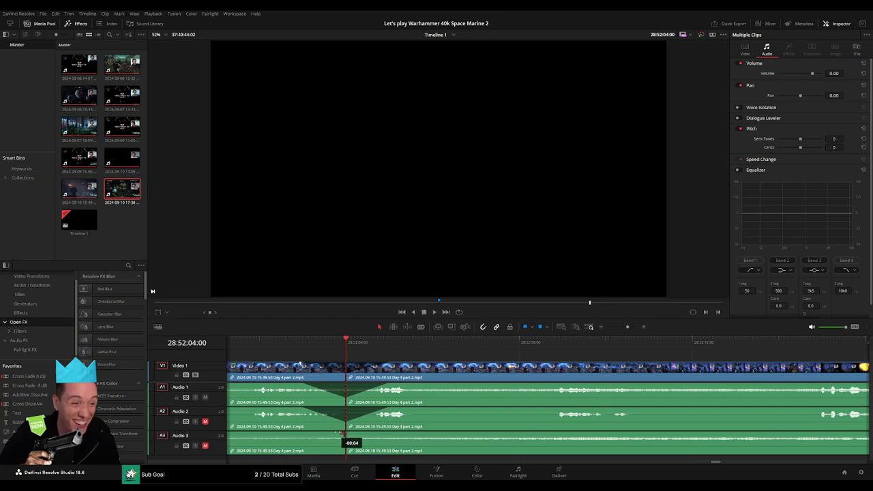
left_click_drag(341, 433, 307, 432)
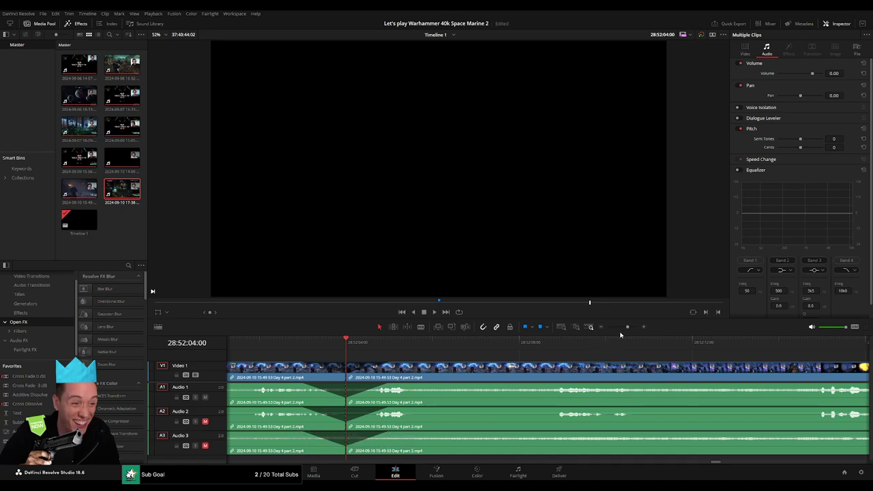
scroll(445, 358, "down", 5)
Step: Snap the linked Day 4 part 2 clips to the playhead at 30:00:00:00 and play them
key("Home")
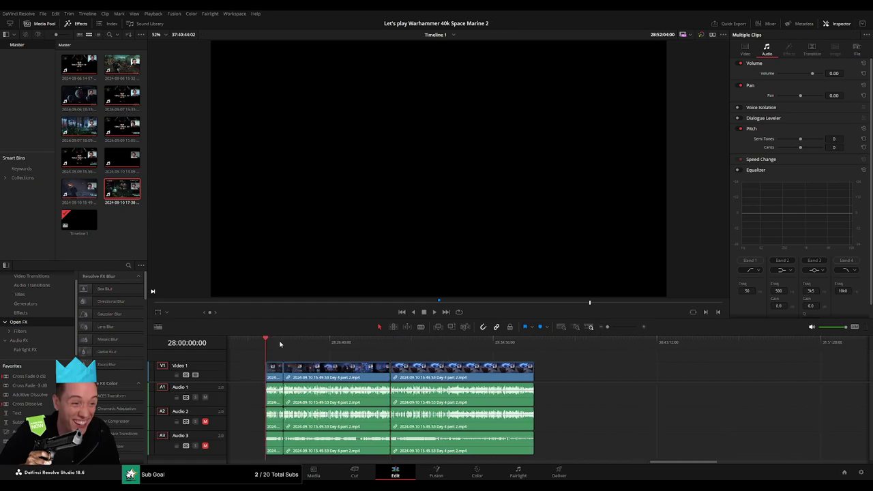
left_click(392, 348)
scroll(392, 347, "right", 3)
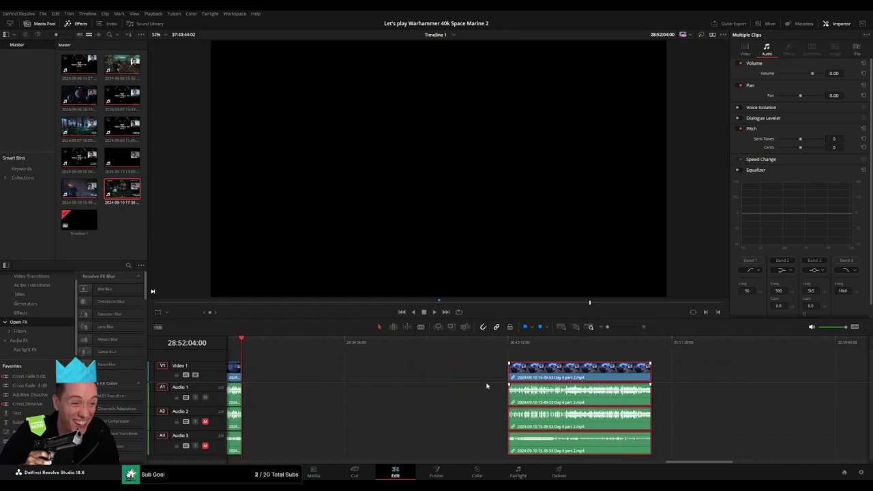
left_click(352, 379)
left_click_drag(358, 344, 376, 351)
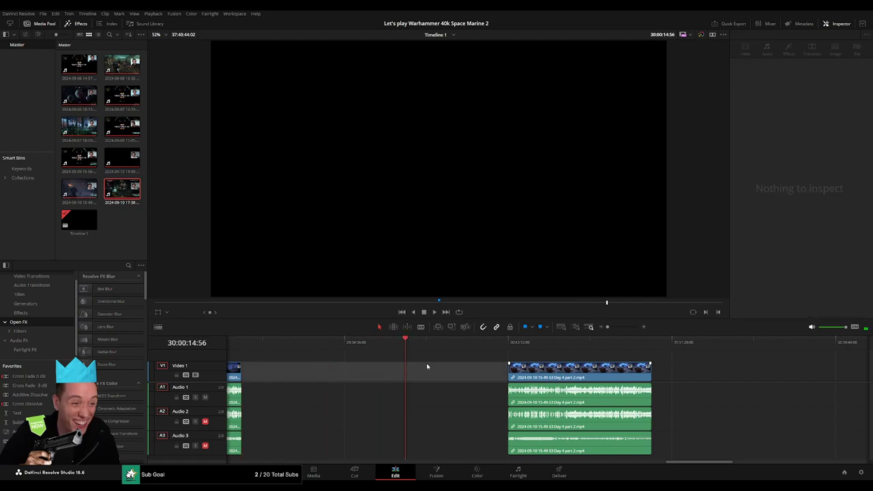
scroll(521, 349, "up", 5)
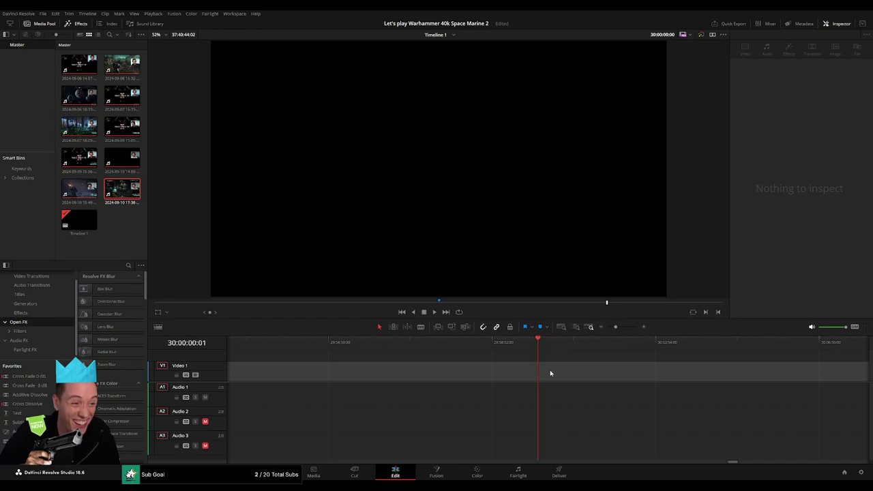
left_click_drag(615, 326, 607, 326)
left_click_drag(491, 374, 375, 369)
key("space")
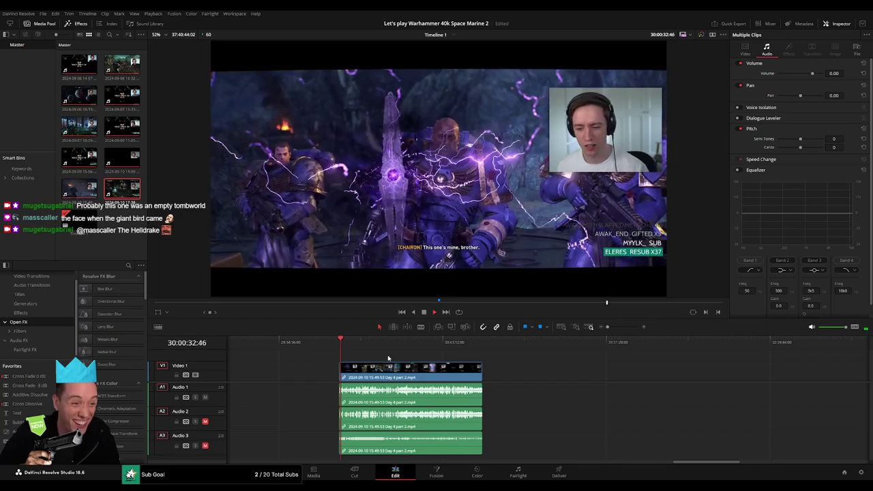
Step: Play and scrub ahead through the part 2 footage toward the Connection Lost screen
scroll(368, 354, "right", 2)
left_click(339, 346)
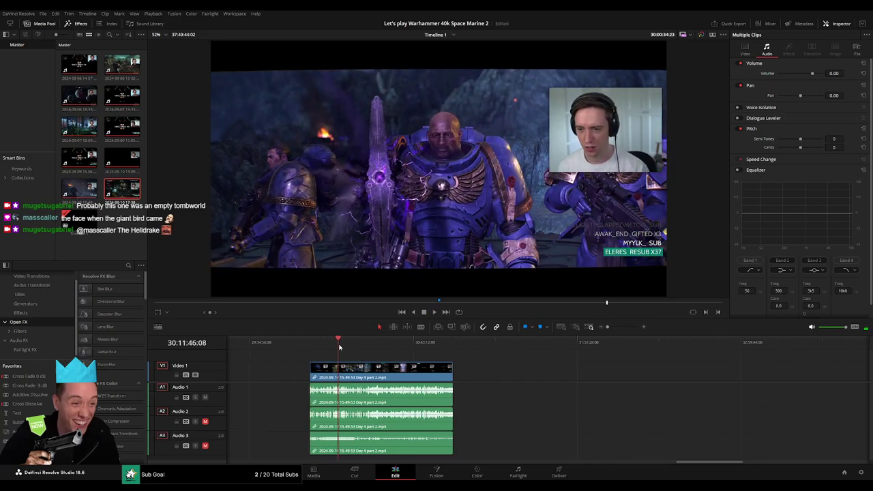
key("space")
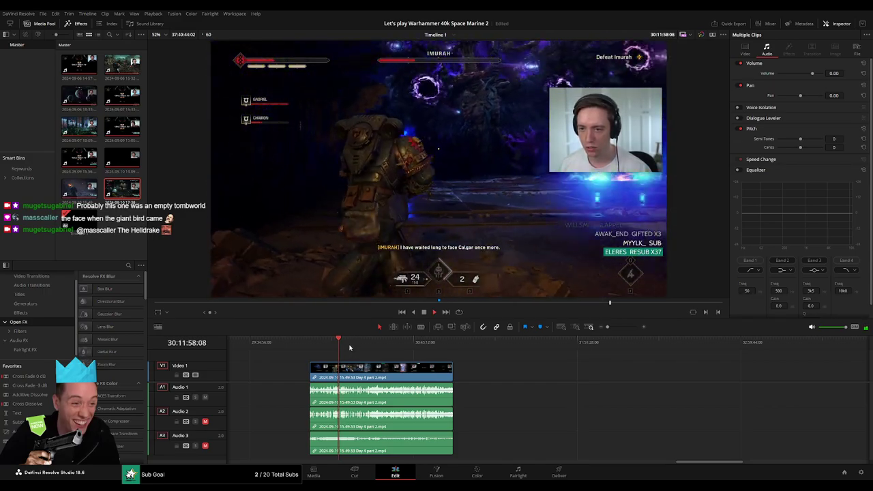
left_click(352, 347)
key("l")
key("l")
key("l")
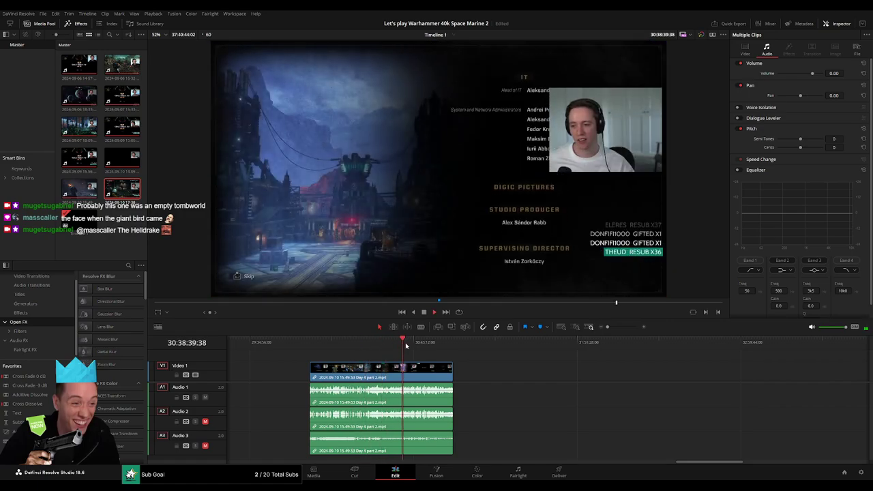
left_click(419, 348)
left_click_drag(418, 347, 435, 350)
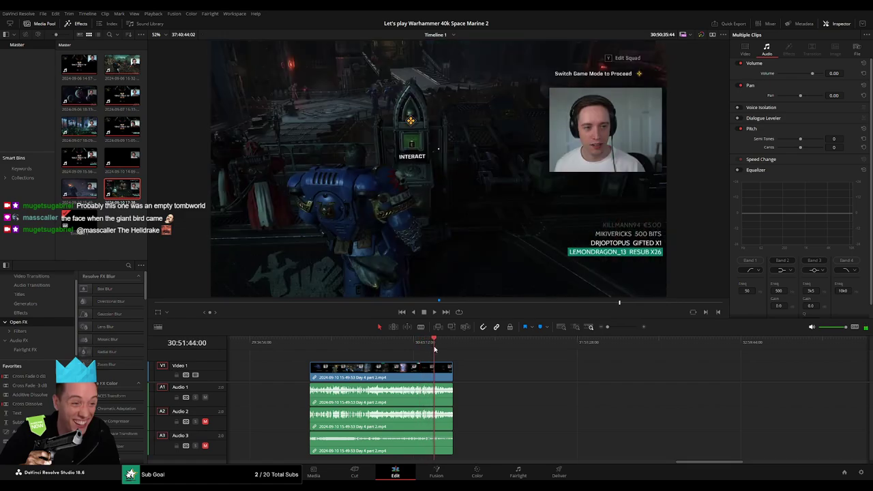
Step: Park the playhead one frame before the Battle Barge class-select screen near 30:52:04
scroll(482, 369, "up", 5)
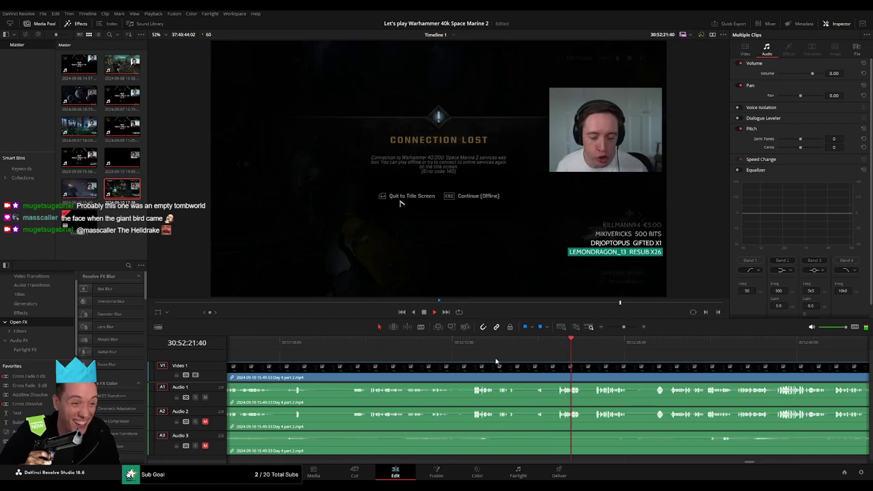
left_click(469, 349)
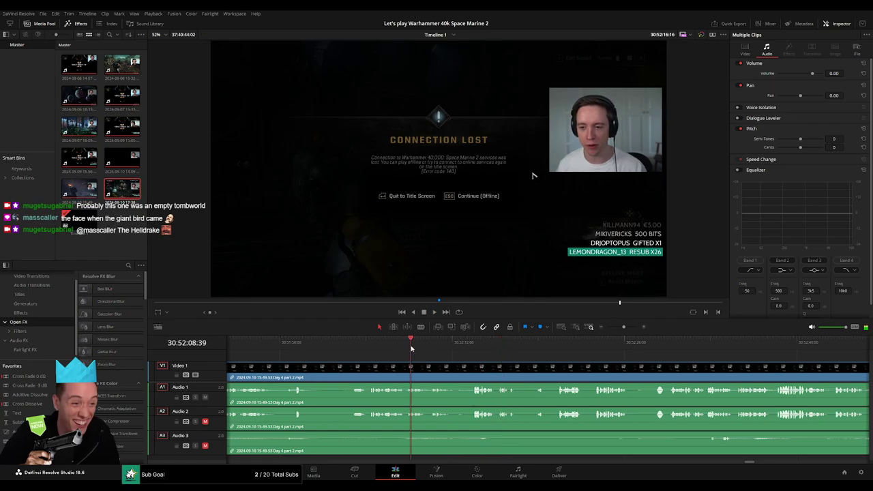
scroll(329, 362, "up", 3)
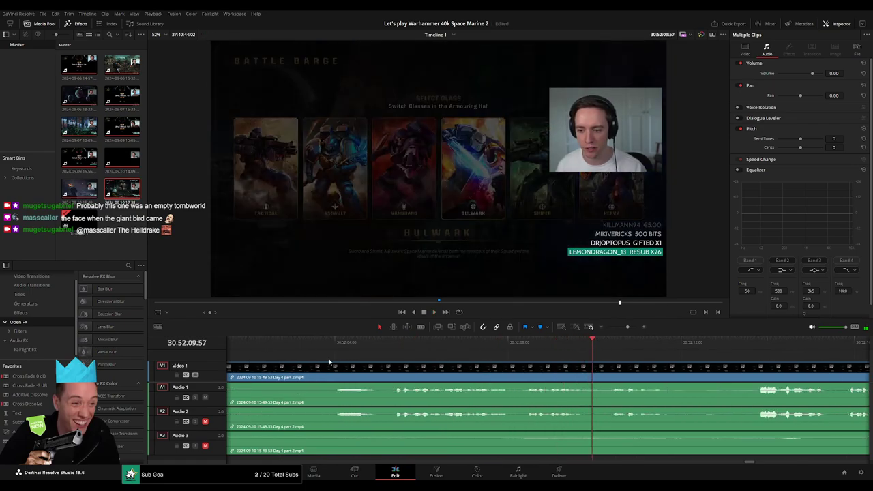
left_click(340, 351)
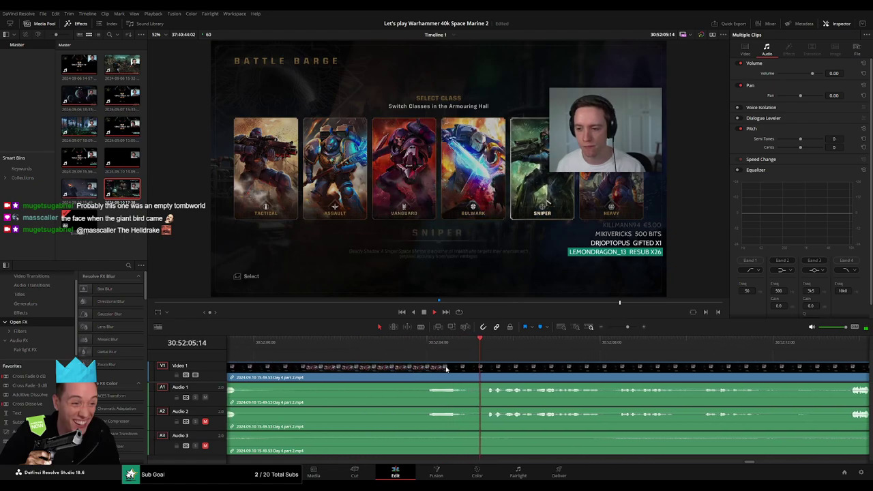
left_click(428, 348)
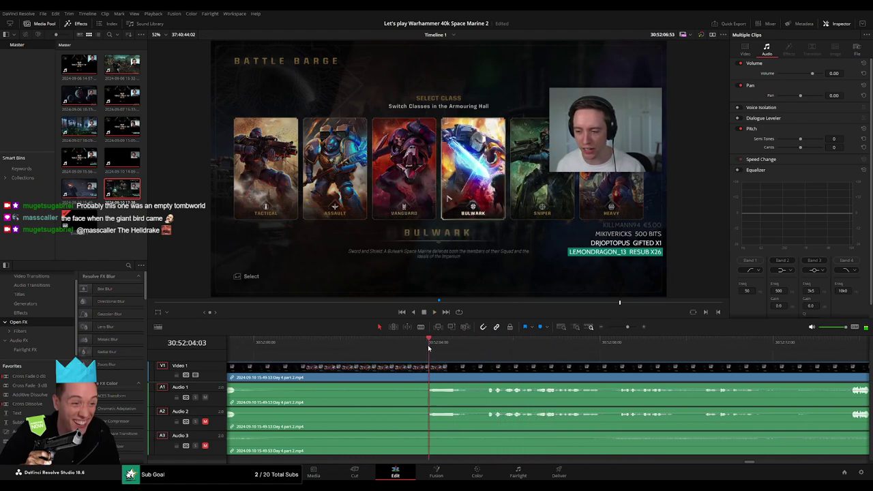
key("Left")
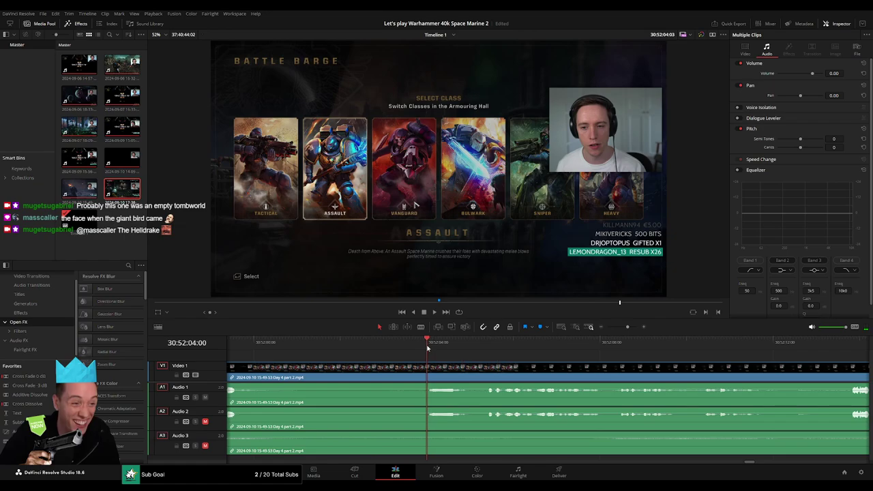
Step: Split all tracks at 30:52:04 and fade video, Audio 1, 2 and 3 across the cut
key("ctrl+b")
left_click_drag(428, 363, 484, 365)
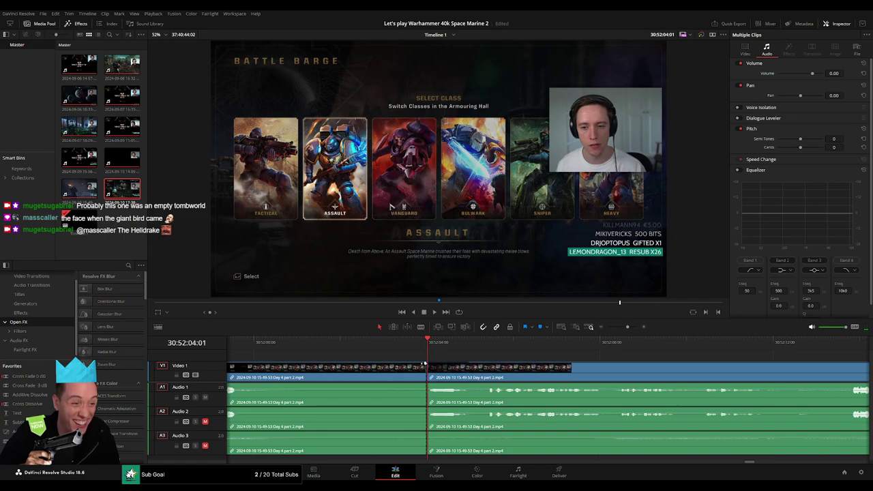
mouse_move(420, 370)
left_mouse_down()
mouse_move(388, 367)
mouse_move(372, 385)
left_mouse_up()
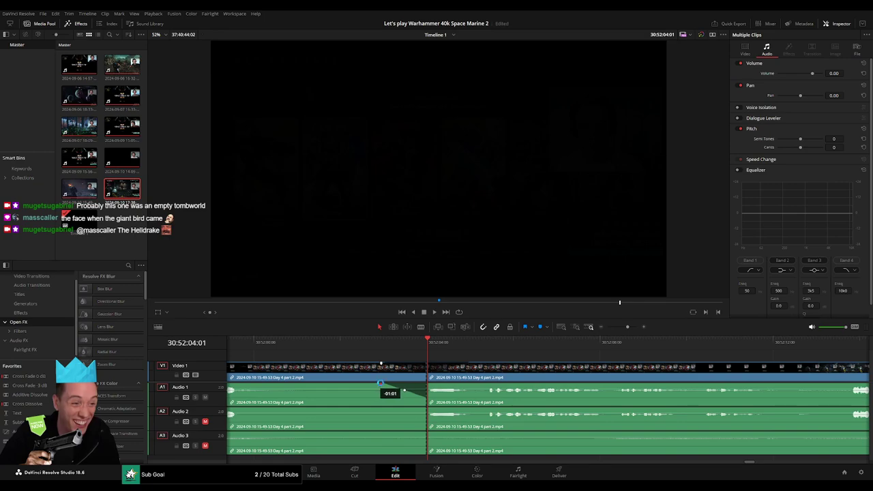
left_click_drag(438, 385, 462, 386)
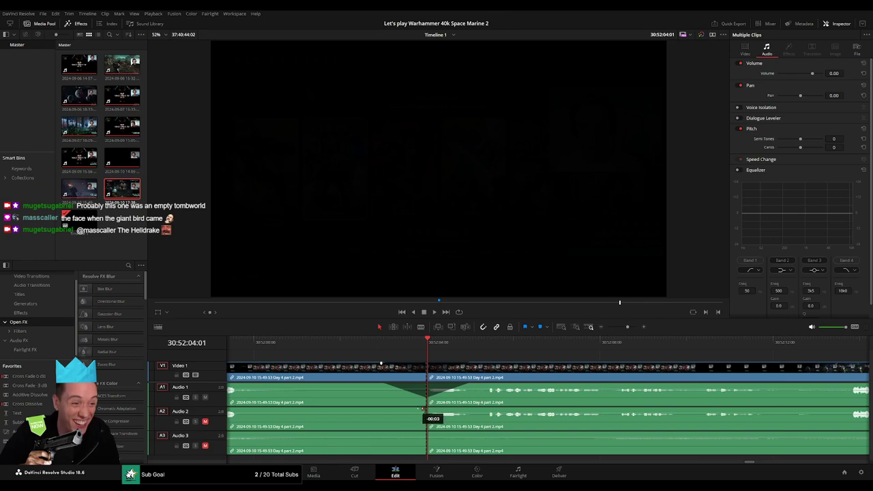
left_click_drag(422, 409, 385, 410)
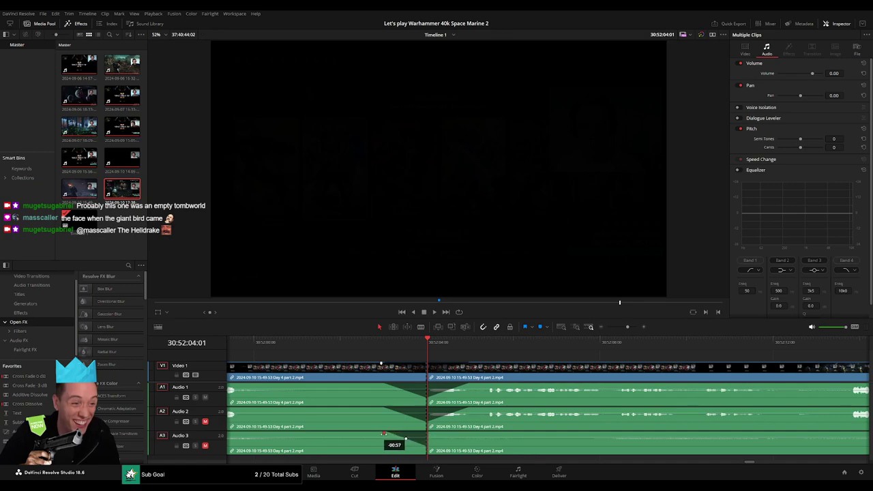
left_click_drag(384, 433, 382, 433)
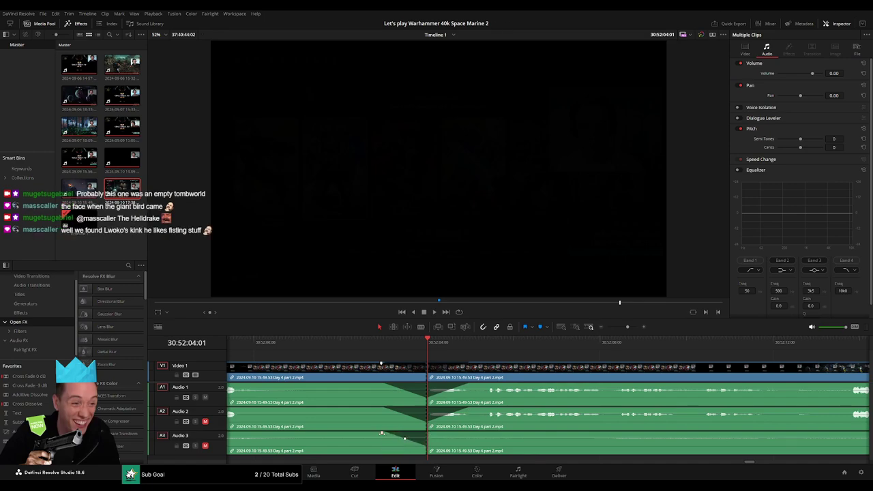
left_click(94, 65)
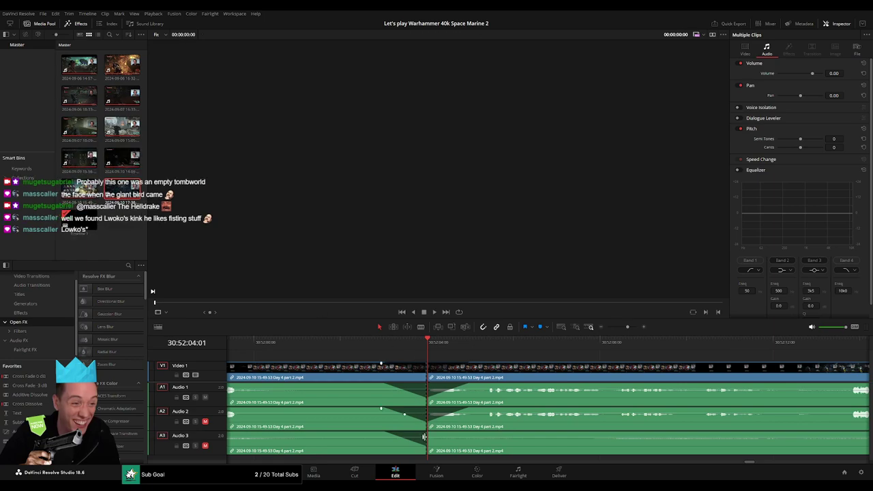
left_click_drag(424, 436, 470, 434)
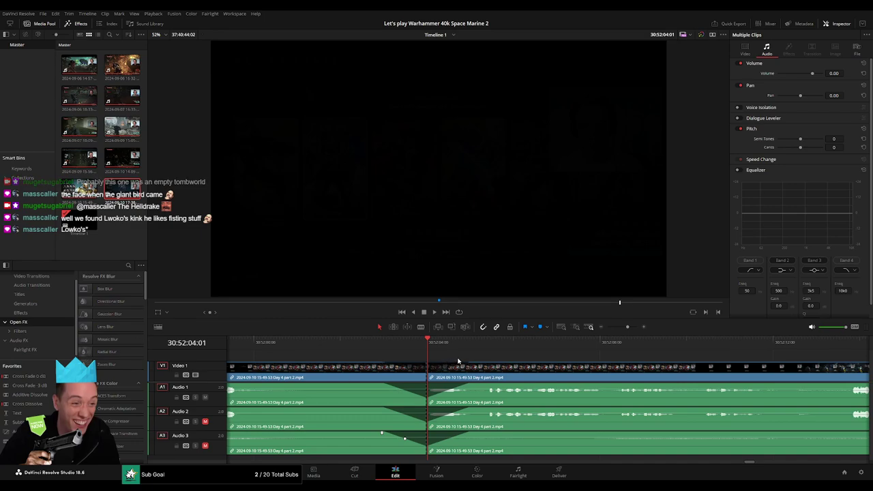
Step: Snap the footage after the cut to 32:00:00:00 and append the Day 4 part 3 clip after it
key("space")
key("space")
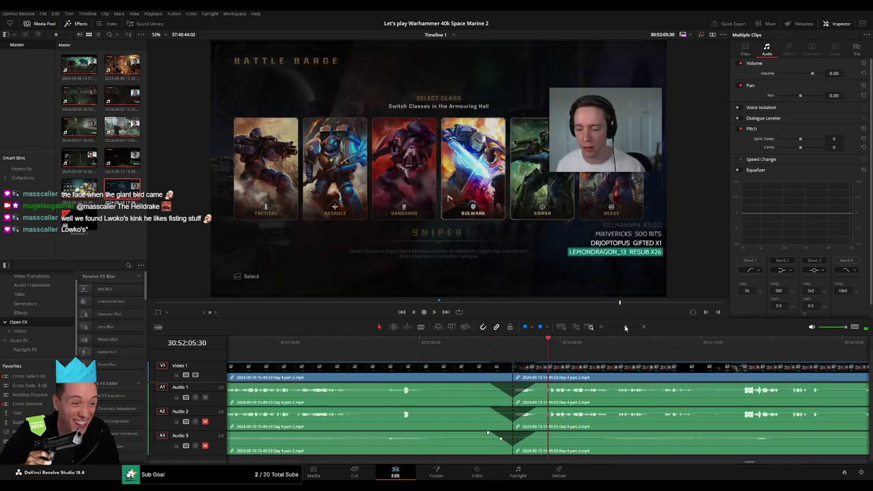
scroll(459, 365, "down", 5)
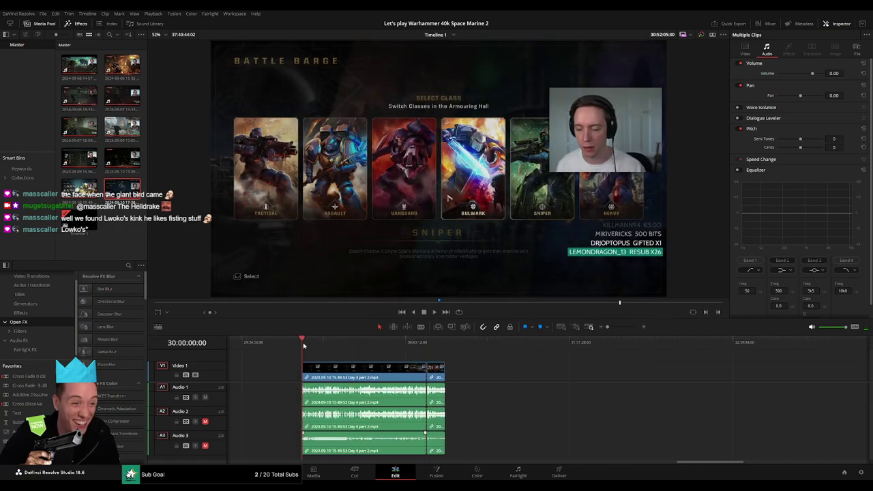
left_click(425, 347)
left_click_drag(435, 377, 654, 386)
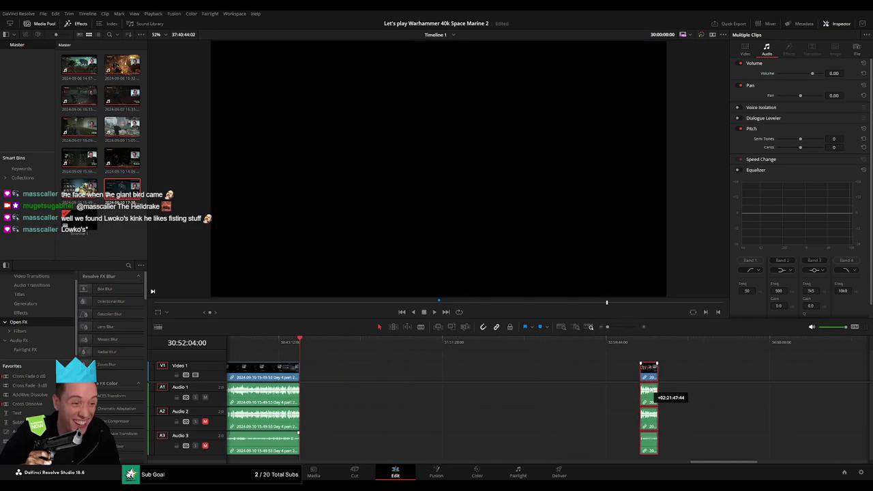
left_click(371, 377)
key("Home")
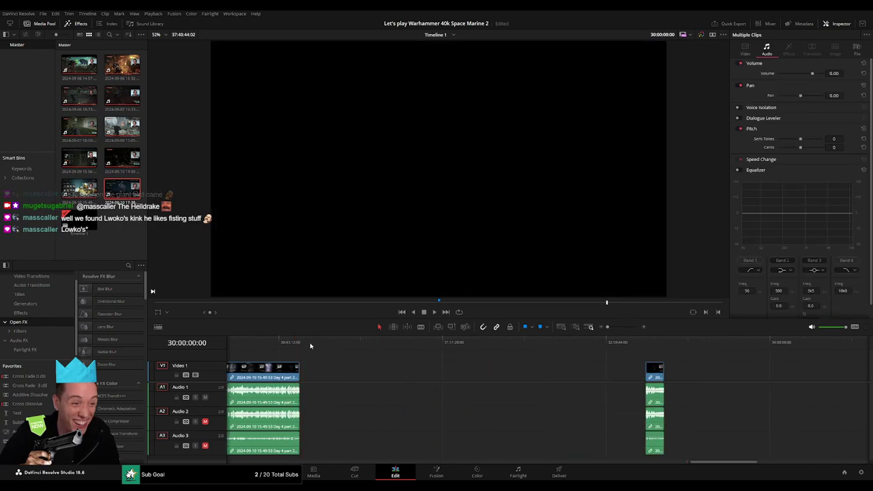
left_click(382, 346)
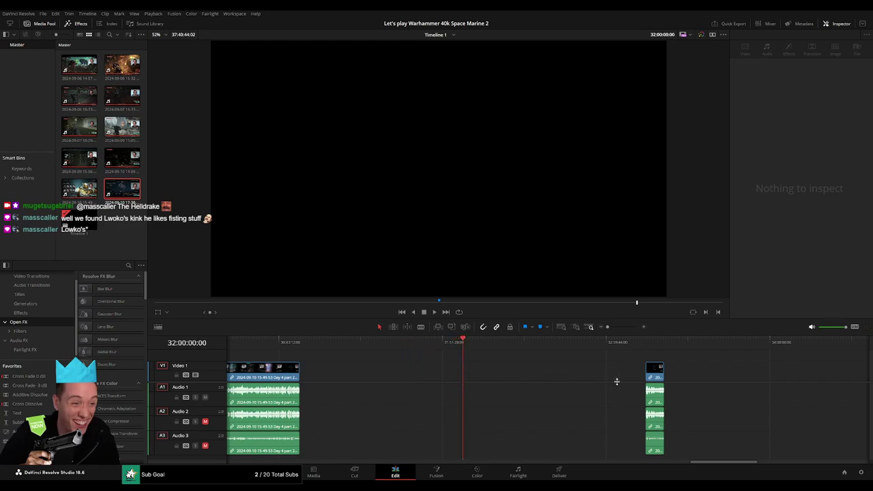
left_click_drag(656, 377, 473, 377)
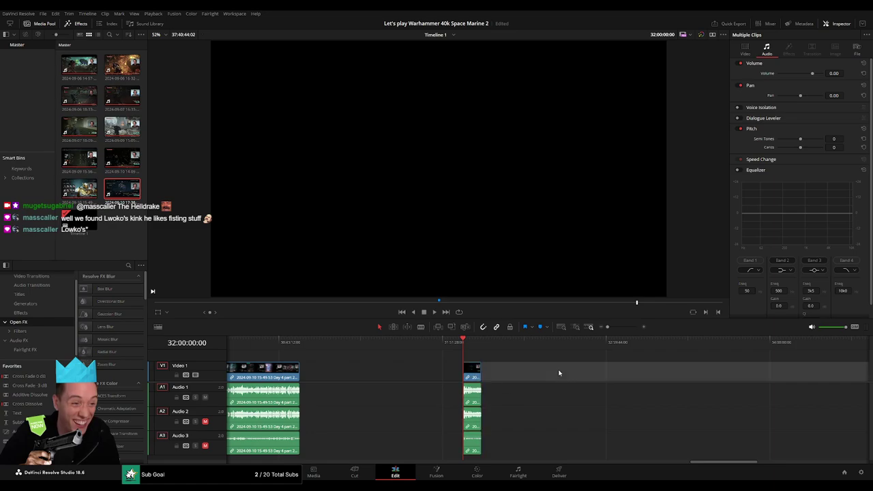
key("shift+F12")
scroll(648, 366, "right", 5)
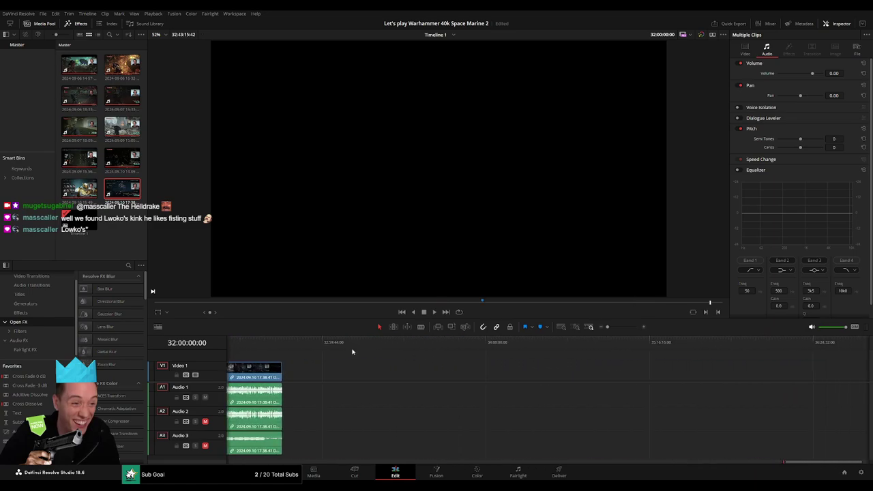
Step: Play the new 32:00:00:00 section and zoom out to see both recordings
key("space")
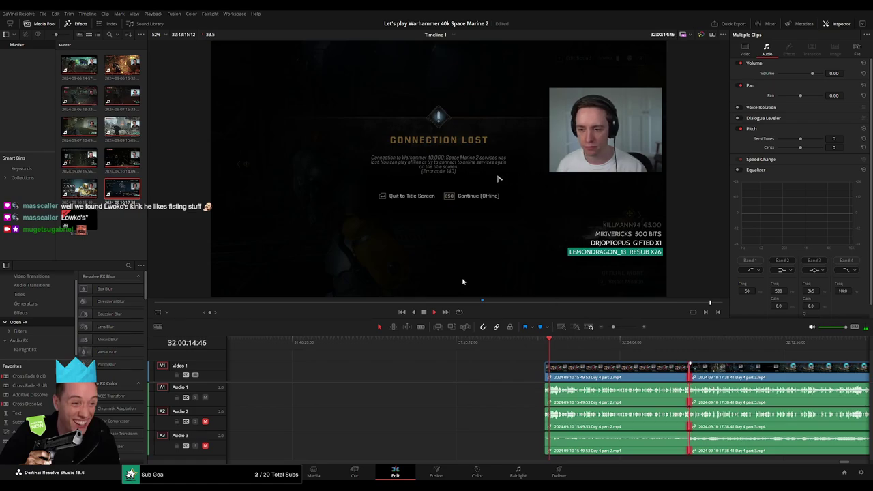
left_click(481, 373)
left_click(476, 372)
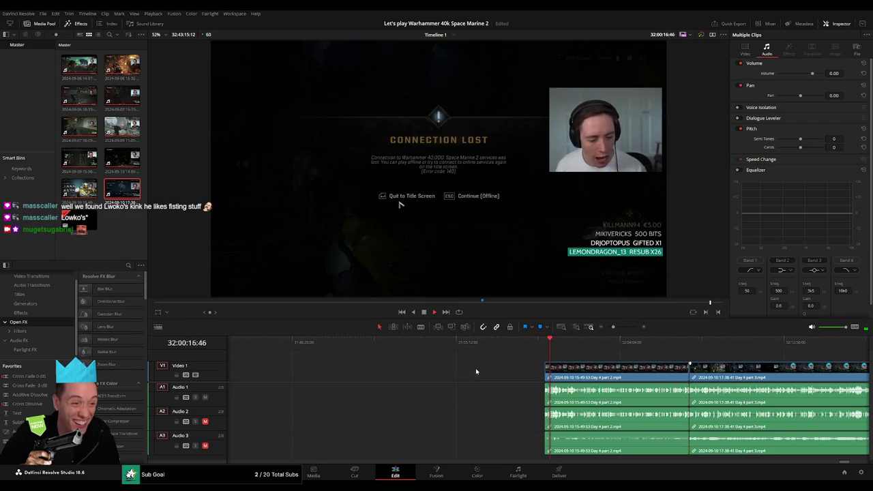
scroll(519, 359, "right", 5)
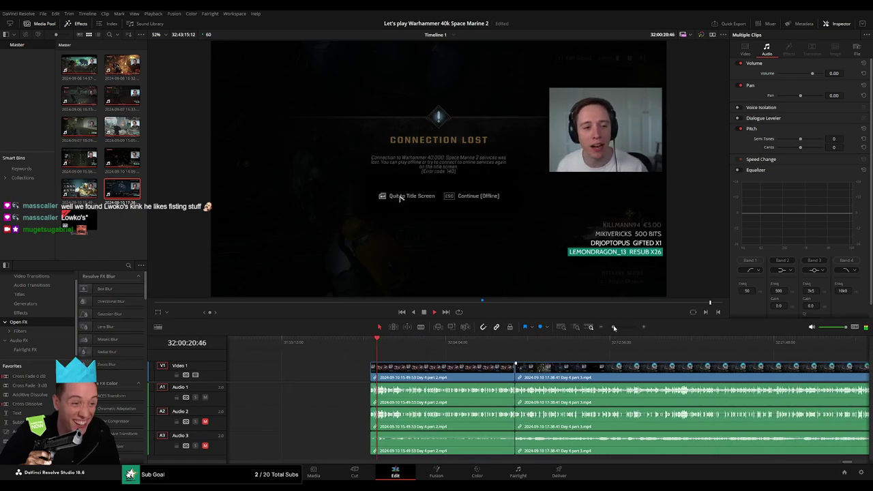
left_click_drag(613, 328, 607, 328)
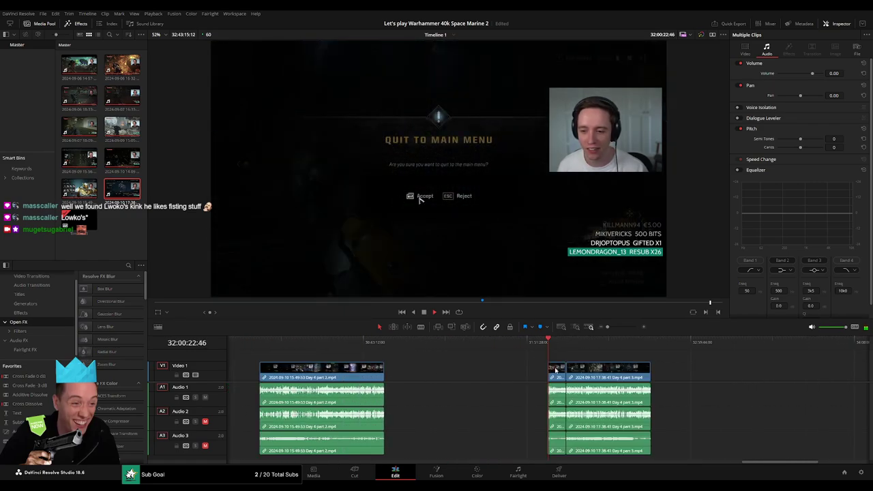
left_click_drag(608, 328, 624, 328)
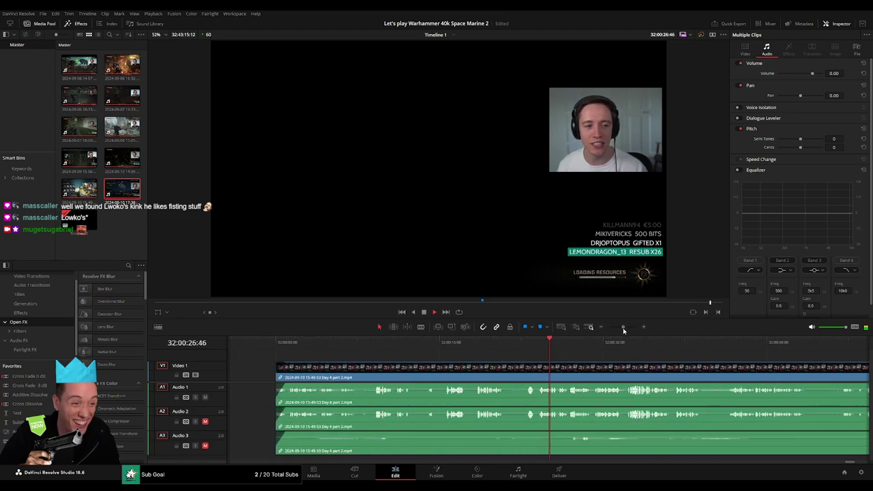
left_click_drag(624, 330, 620, 328)
scroll(447, 367, "right", 3)
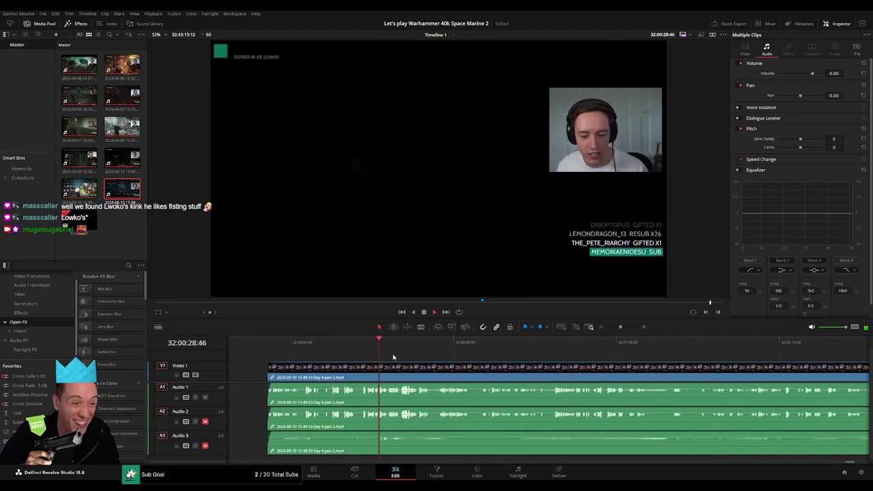
left_click(702, 341)
scroll(519, 360, "right", 5)
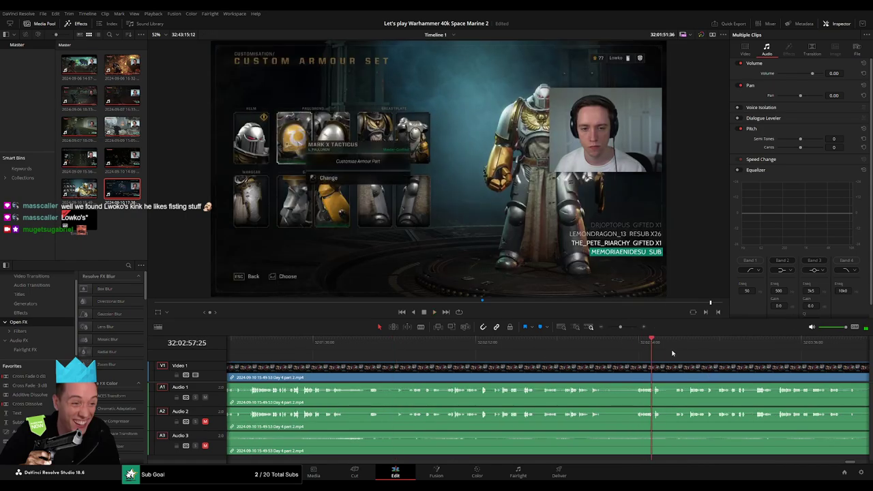
left_click_drag(620, 328, 613, 329)
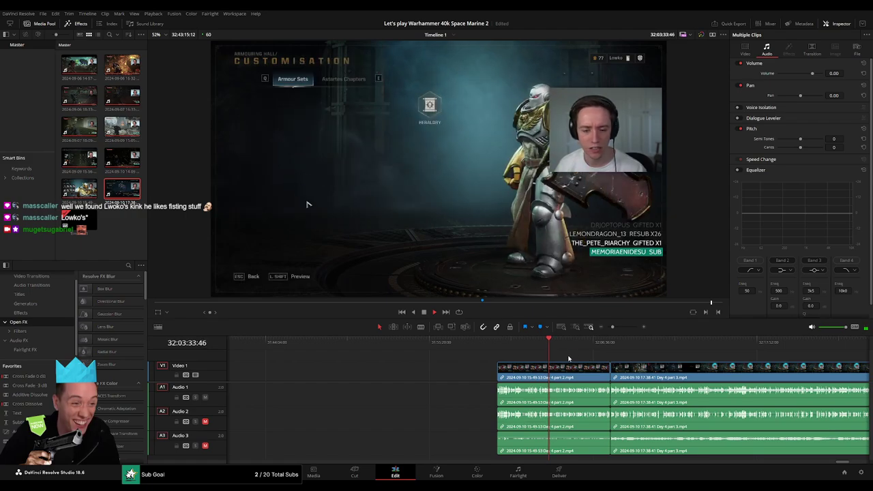
scroll(462, 364, "right", 3)
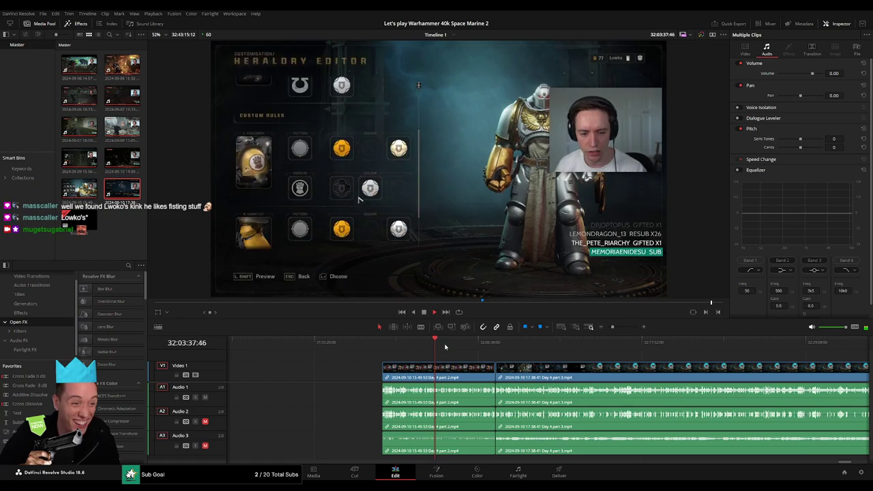
Step: Scrub through the heraldry and armouring hall footage and play across the part 2/part 3 boundary
left_click_drag(446, 350, 480, 351)
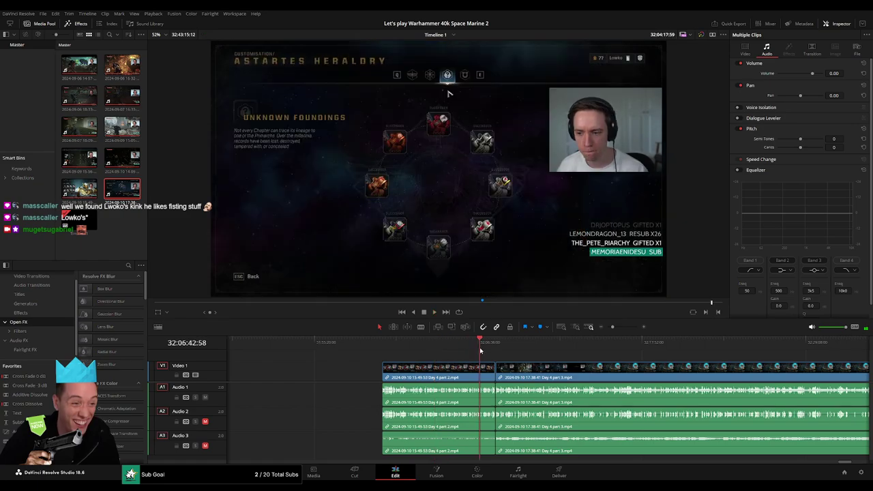
scroll(480, 349, "up", 5)
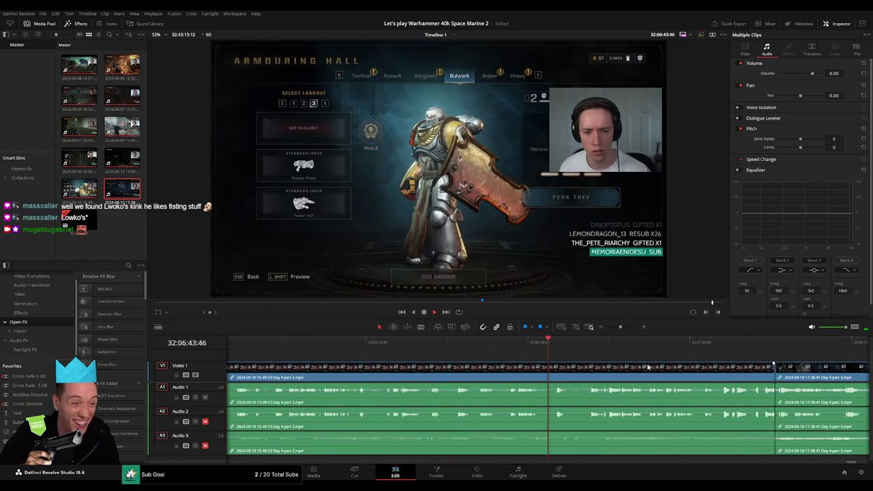
left_click(734, 343)
left_click(771, 343)
key("space")
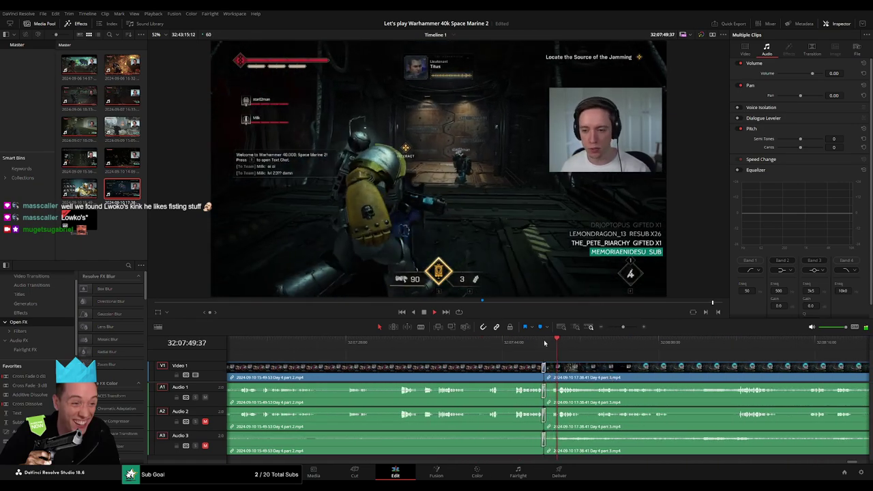
left_click(535, 340)
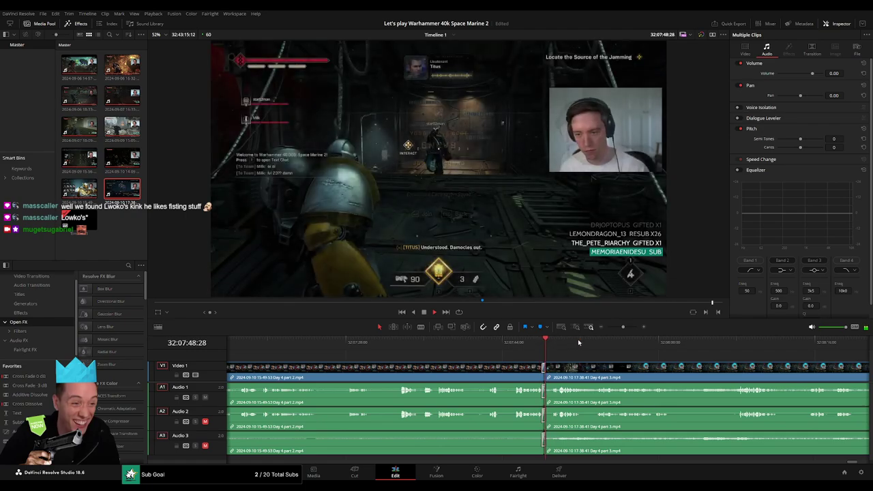
key("l")
key("l")
key("l")
left_click_drag(622, 328, 606, 328)
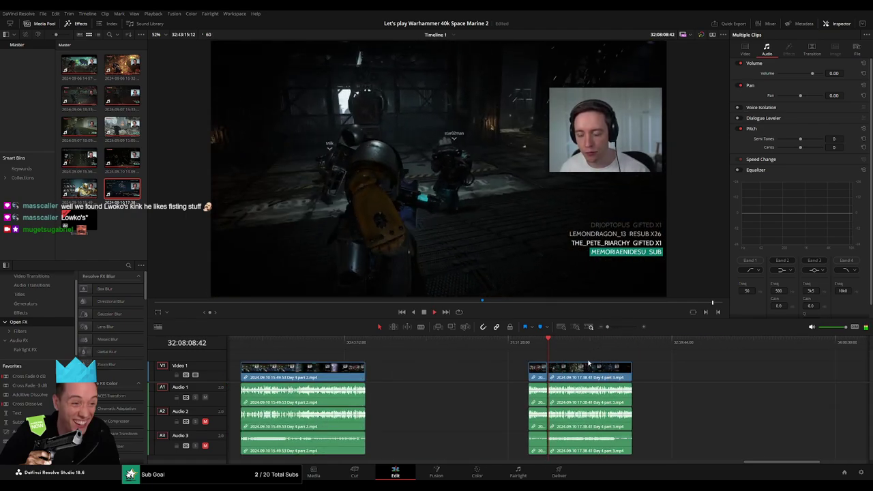
left_click(488, 342)
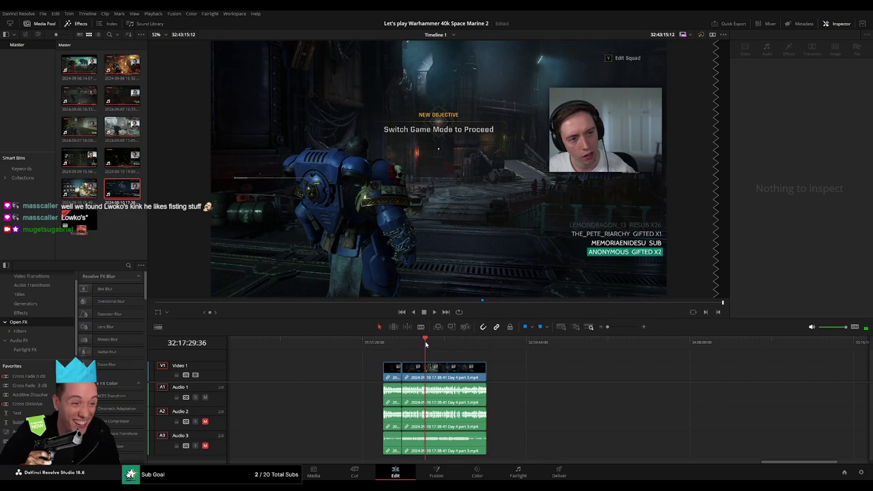
Step: Fit the part 3 clip to the timeline and play it from the planet-selection screen
left_click_drag(425, 344, 555, 361)
key("shift+z")
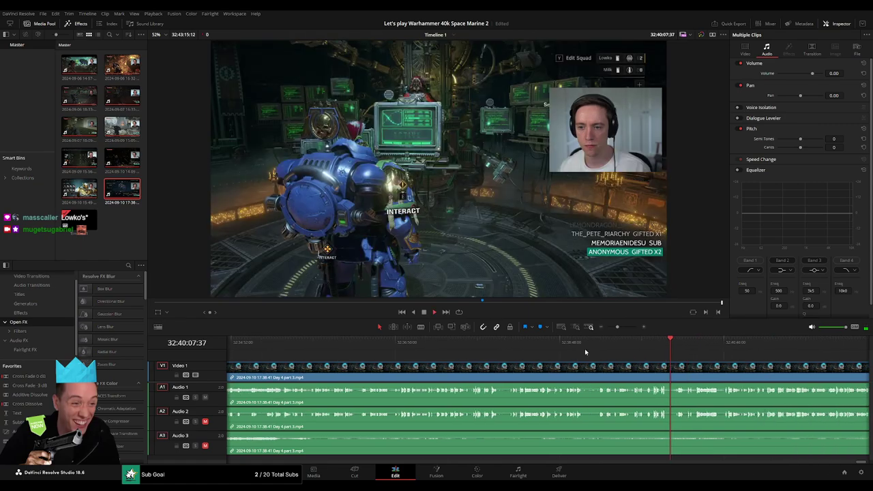
scroll(590, 351, "right", 5)
left_click(596, 350)
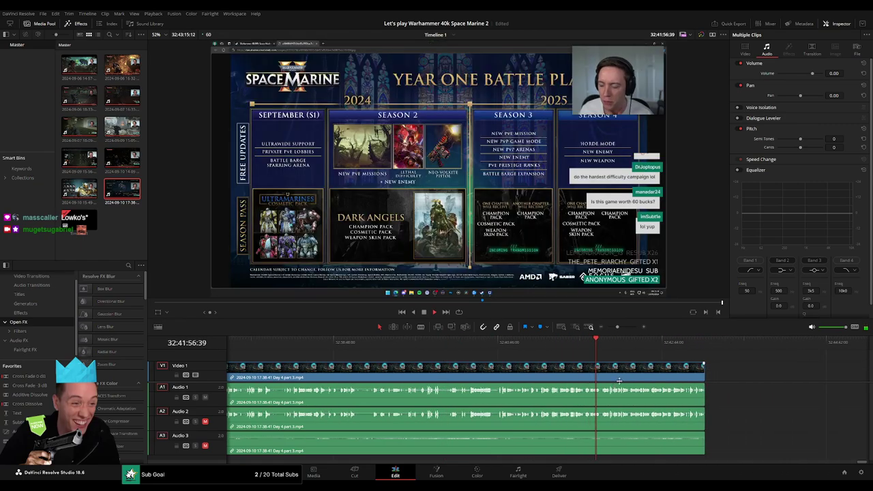
scroll(412, 345, "right", 3)
left_click(412, 345)
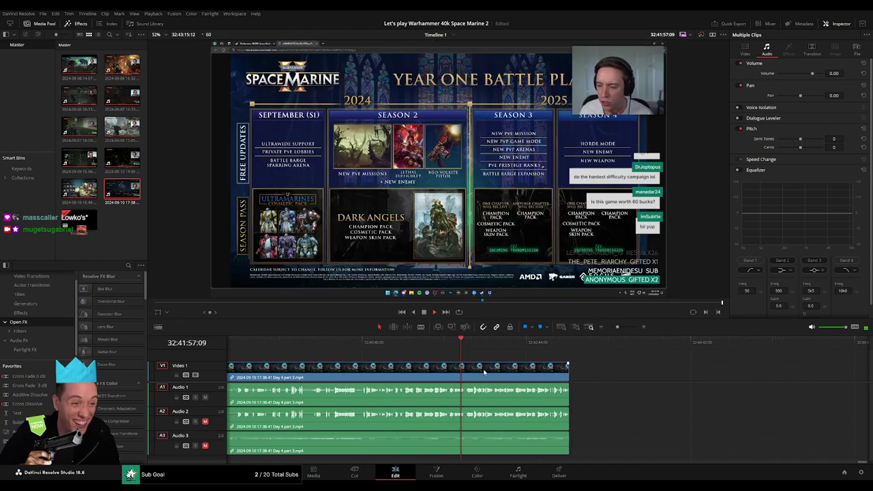
left_click(367, 345)
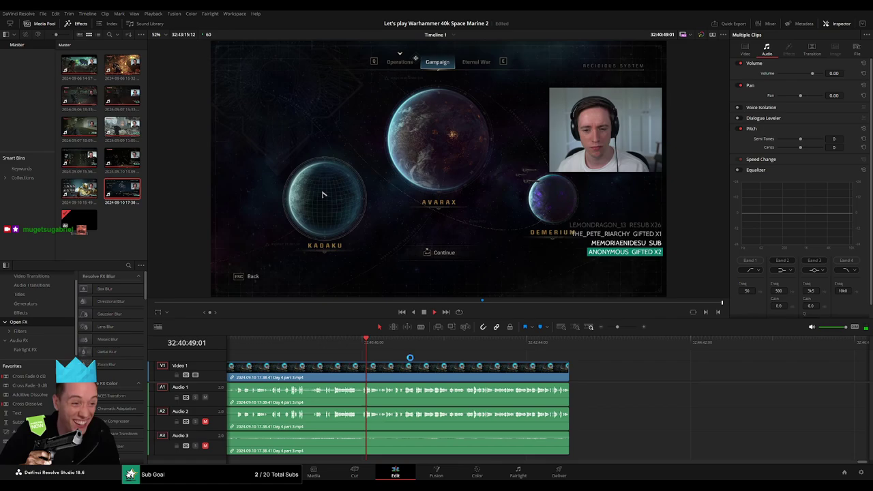
key("space")
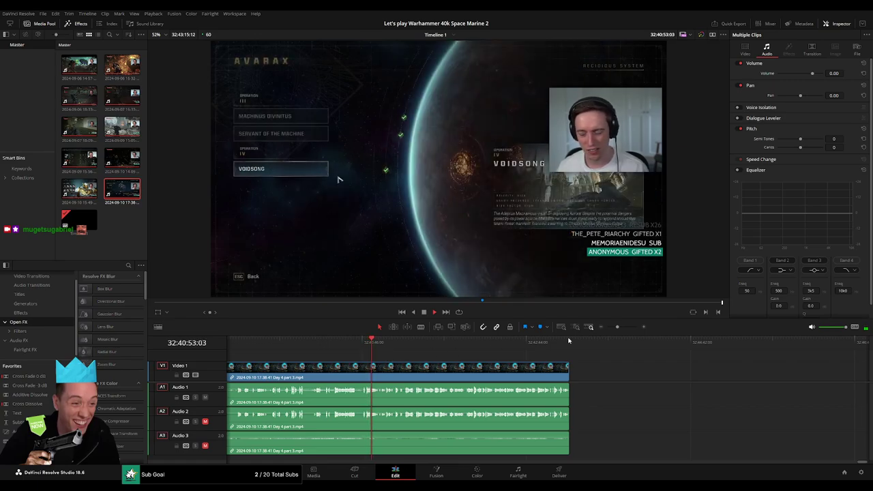
Step: Skip ahead through the last minutes of part 3 past 32:42:19 while it plays
scroll(616, 377, "up", 3)
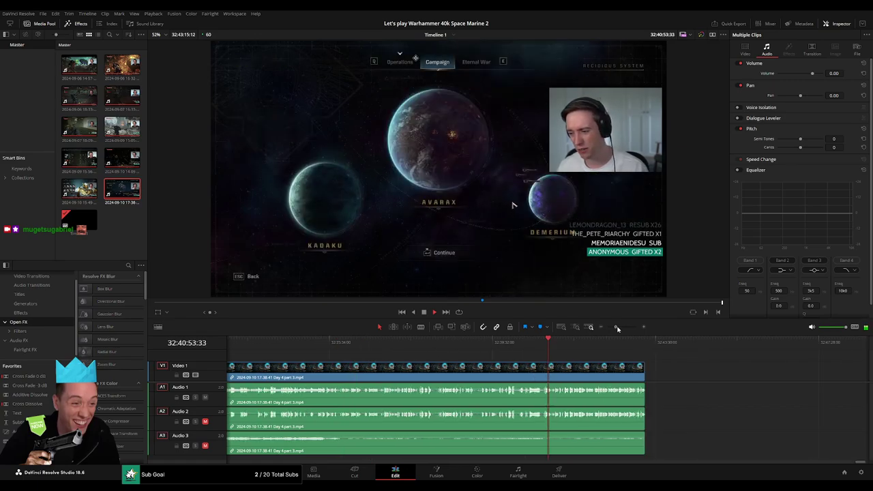
scroll(616, 376, "right", 3)
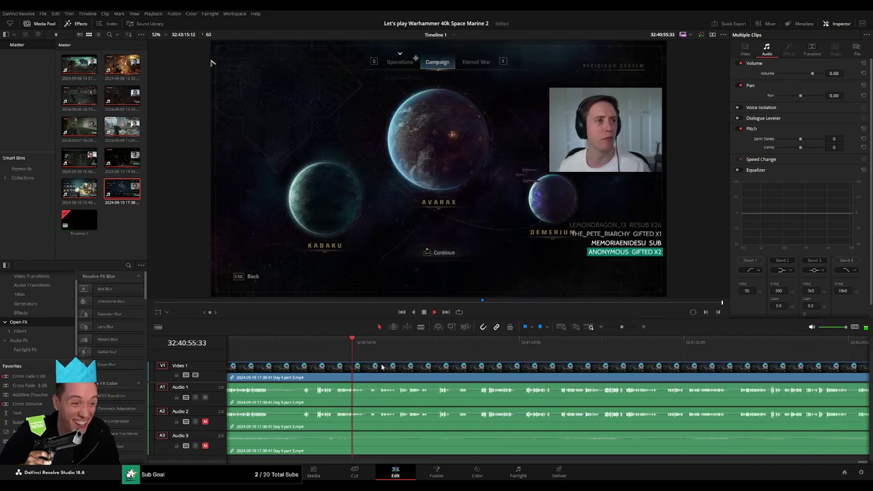
left_click(381, 346)
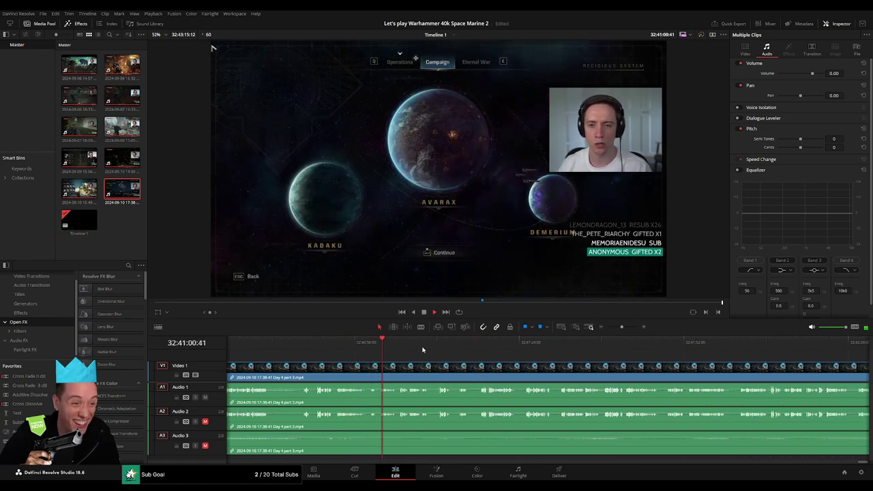
left_click(436, 346)
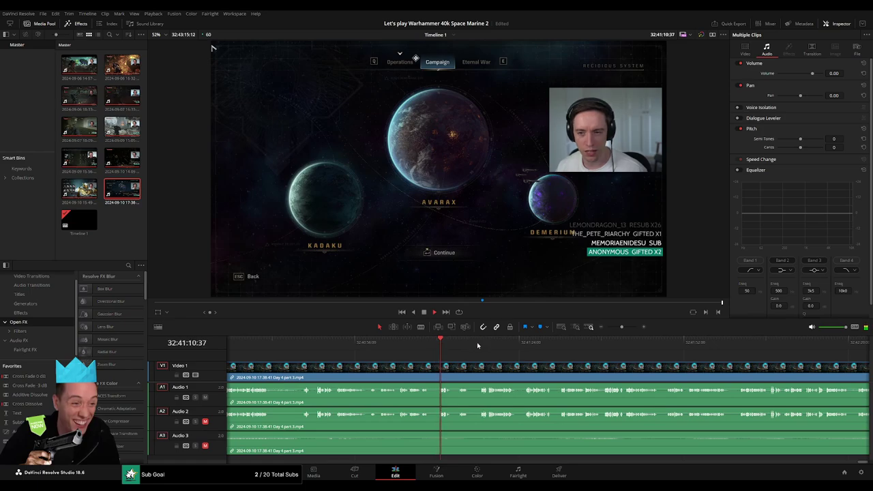
scroll(375, 362, "right", 3)
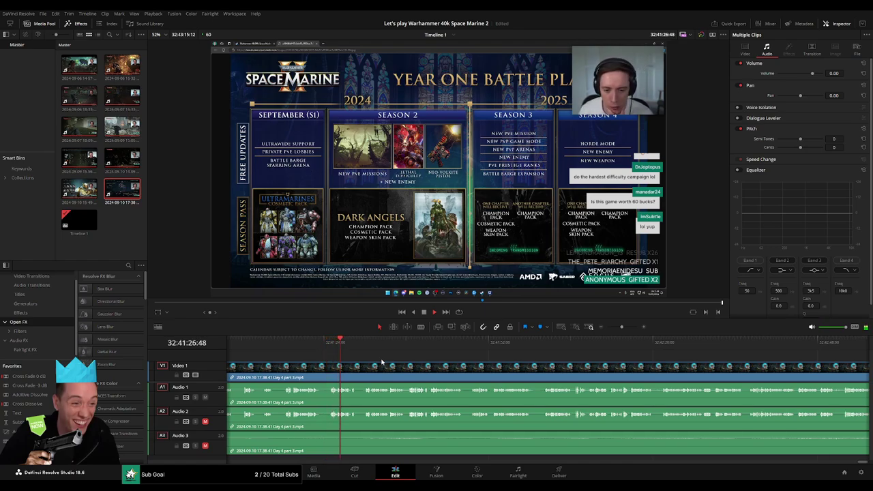
scroll(392, 363, "right", 1)
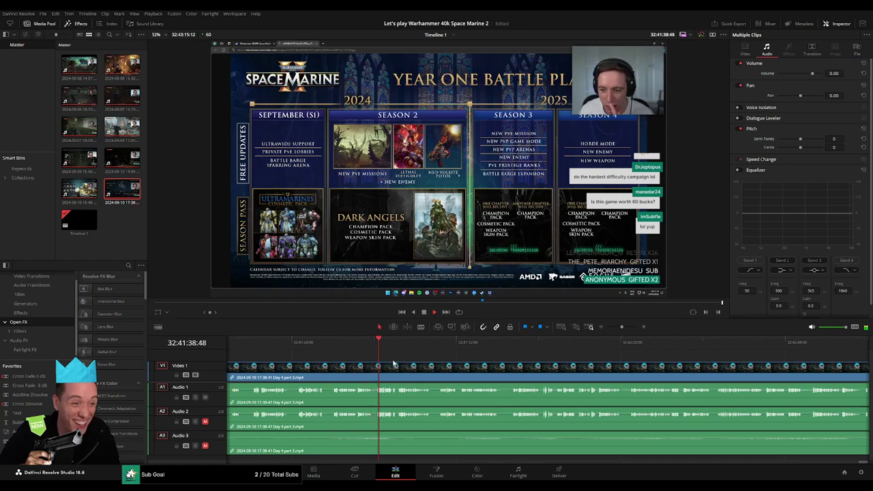
scroll(431, 366, "right", 1)
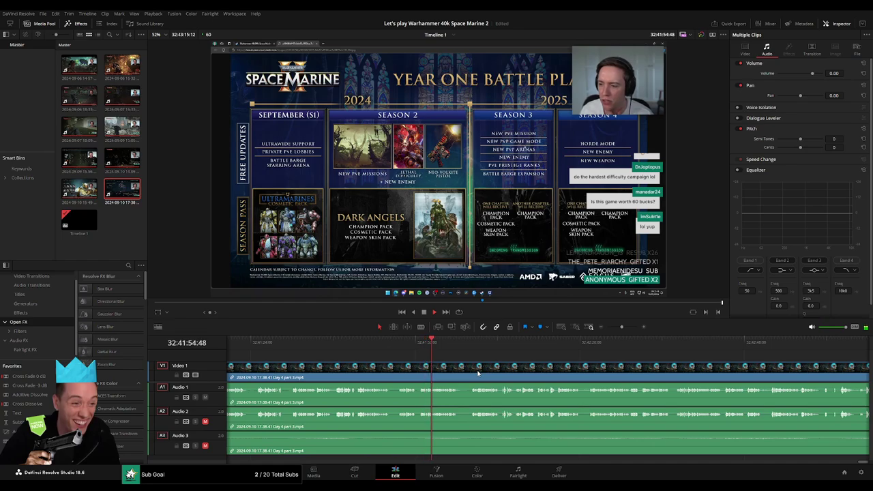
scroll(452, 376, "right", 2)
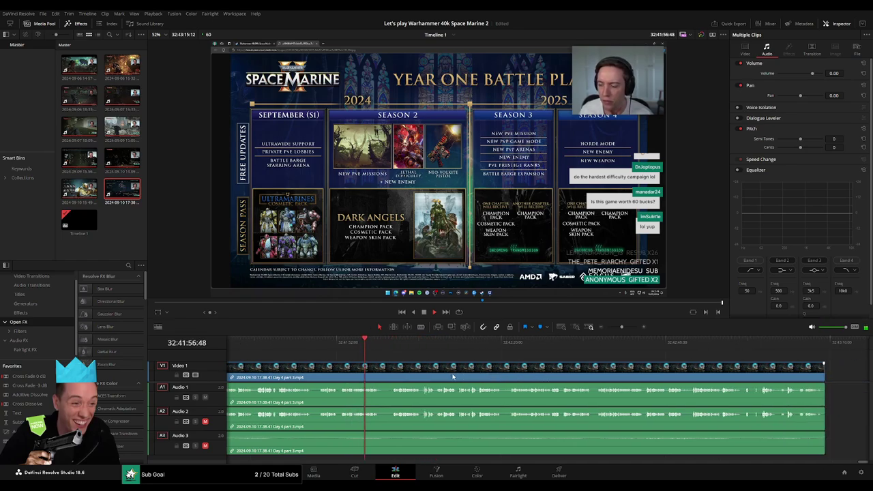
left_click(388, 347)
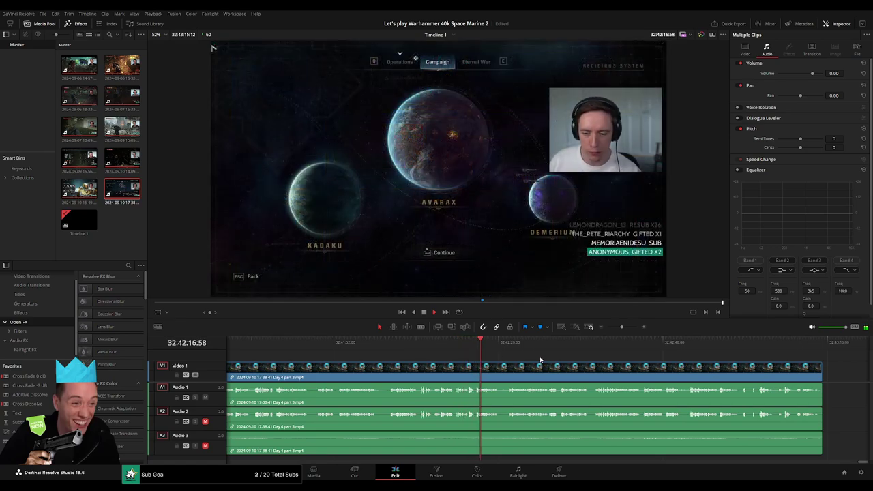
scroll(433, 355, "right", 3)
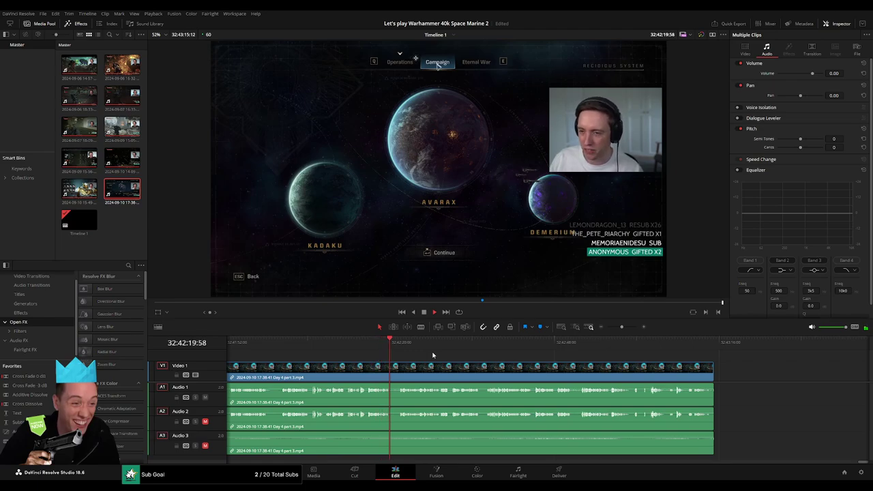
Step: Jump the playhead toward the last clip's end and zoom in near 32:43:15
left_click(404, 346)
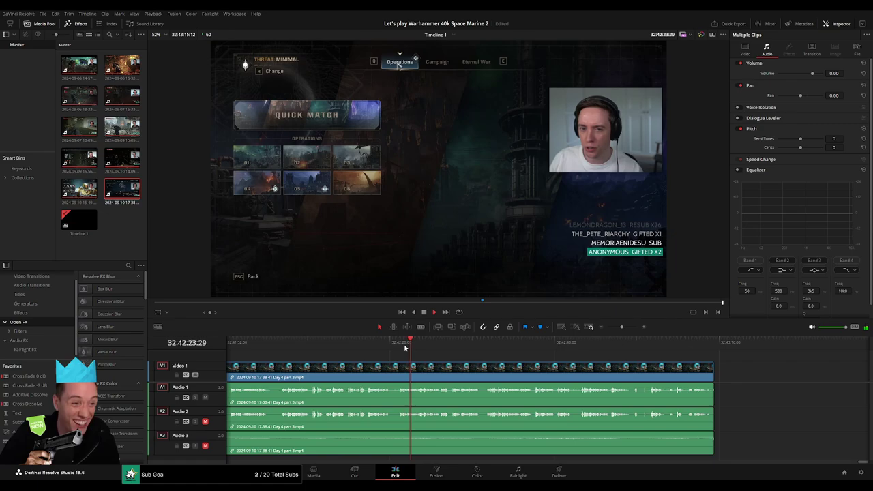
left_click(565, 345)
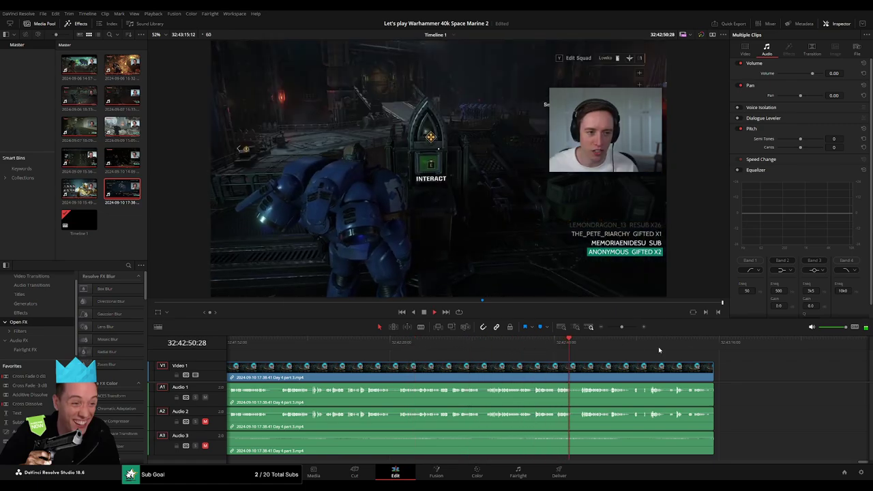
left_click(673, 345)
scroll(658, 369, "up", 3)
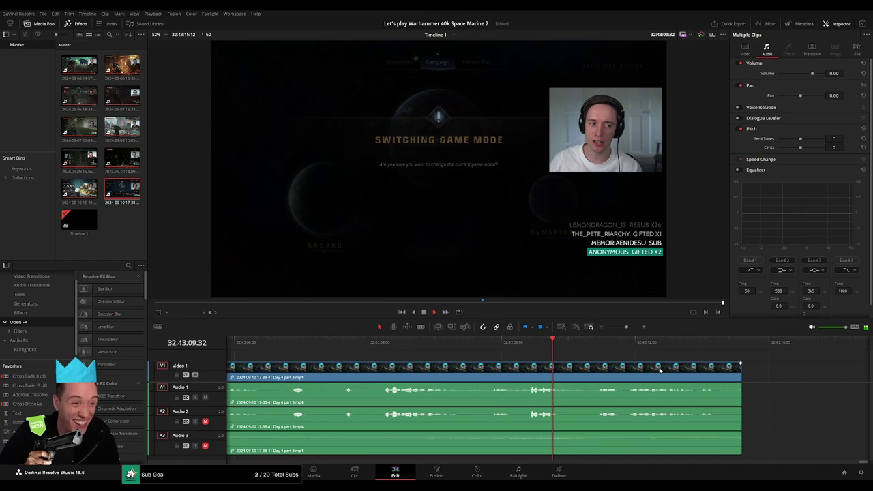
scroll(659, 369, "up", 2)
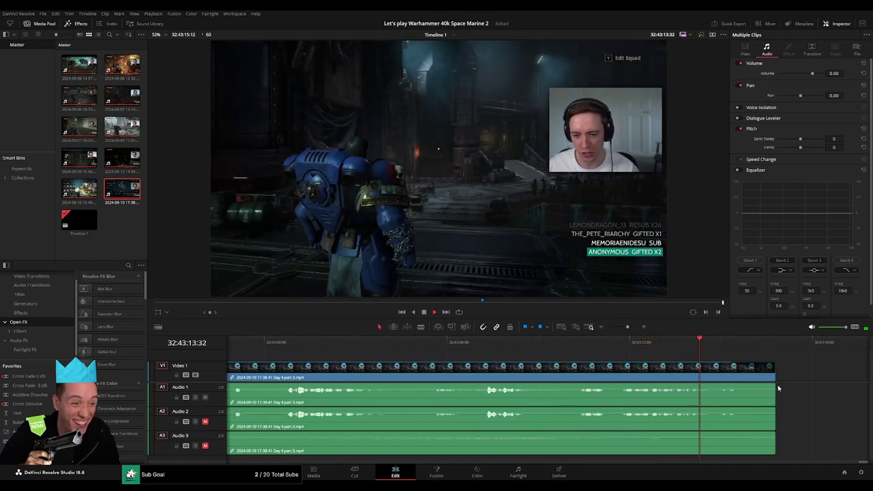
Step: Fade out the ends of the Audio 1, 2 and 3 clips at about 32:43:15
left_click_drag(774, 384, 730, 385)
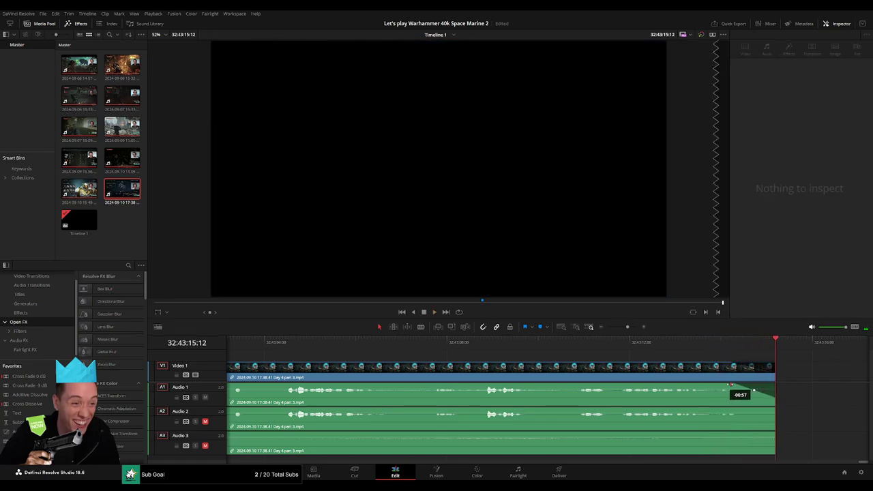
left_click_drag(773, 409, 728, 409)
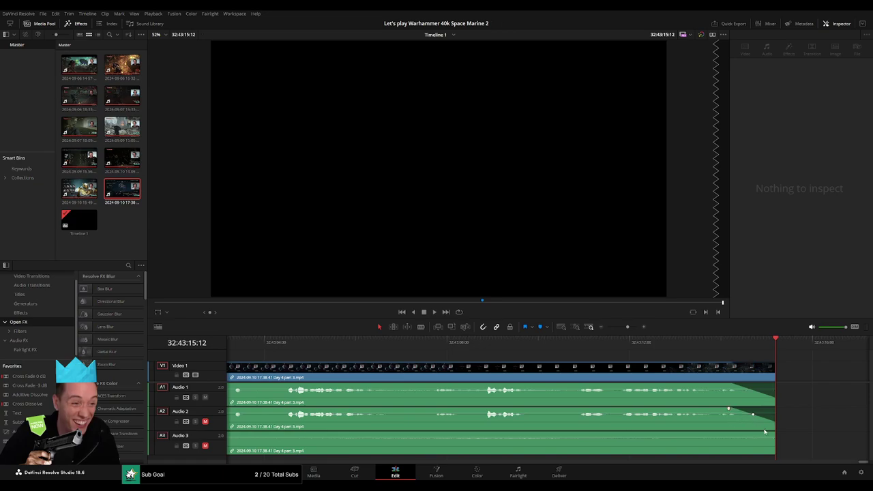
left_click_drag(773, 434, 773, 434)
left_click_drag(773, 434, 729, 433)
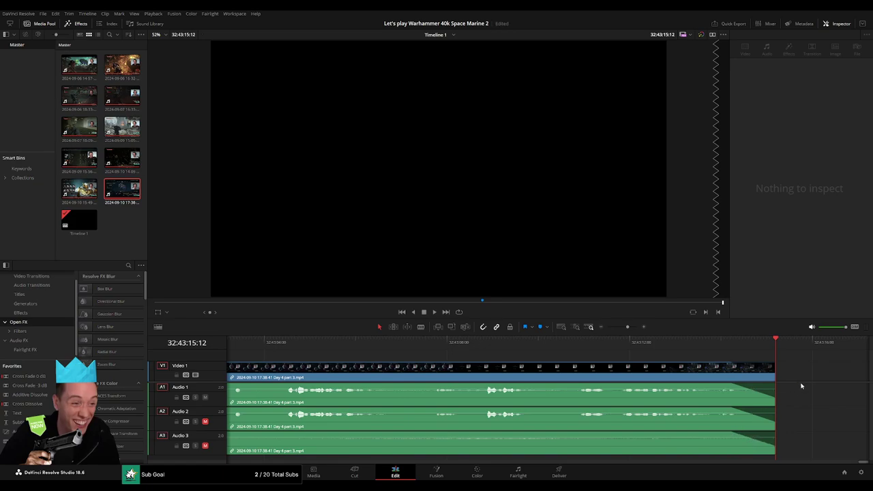
left_click_drag(627, 326, 607, 327)
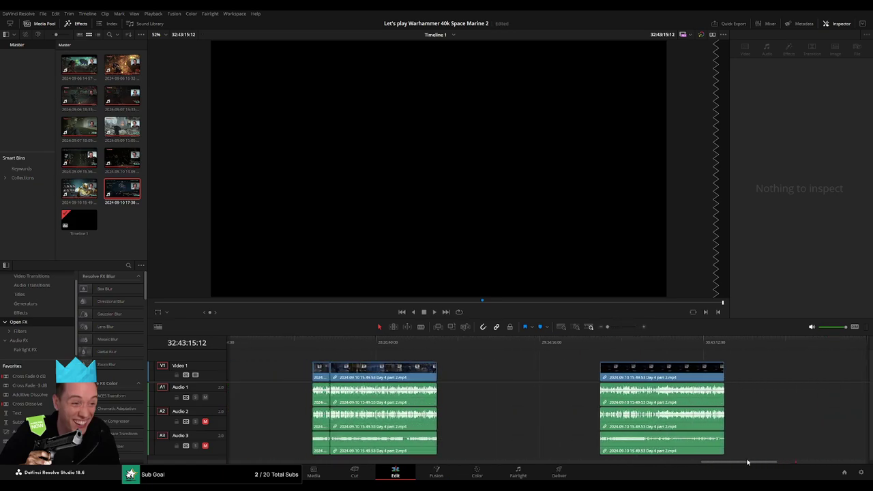
left_click_drag(629, 462, 571, 464)
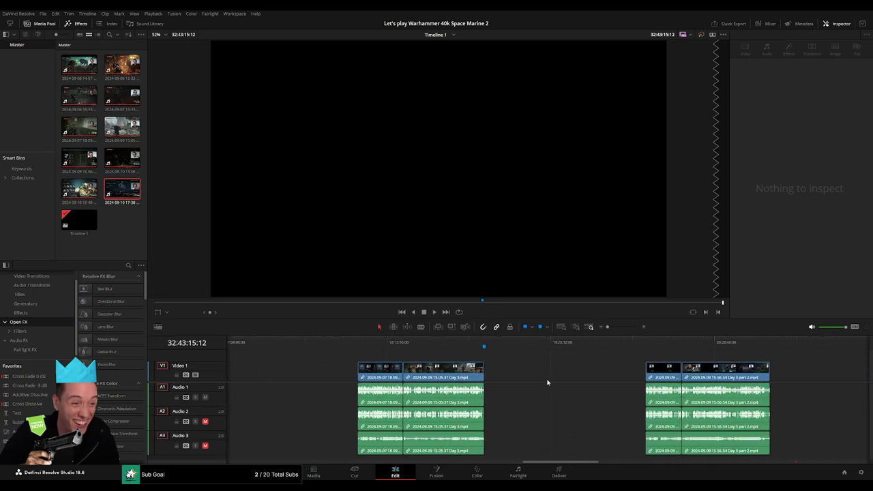
Step: Step the playhead through clip boundaries to the final clip's end
left_click(484, 345)
key("Down")
key("Down")
key("Down")
key("Down")
key("Down")
key("Down")
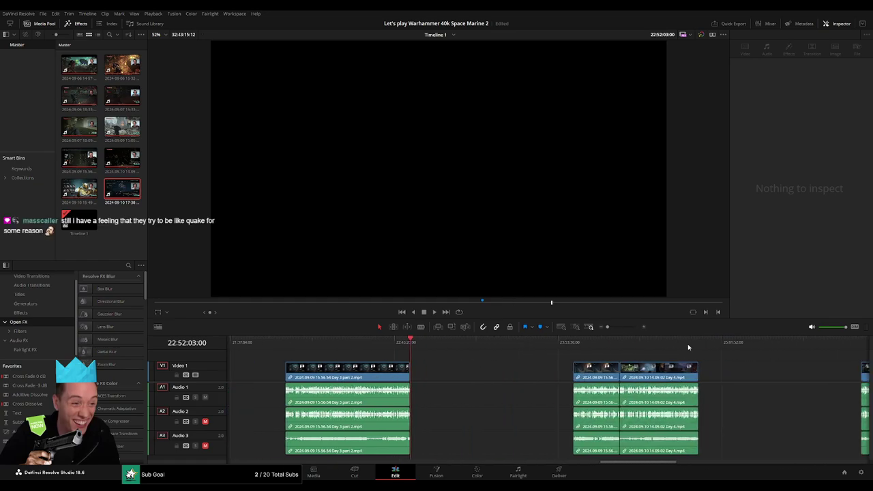
key("Down")
key("Down")
key("Down")
key("Down")
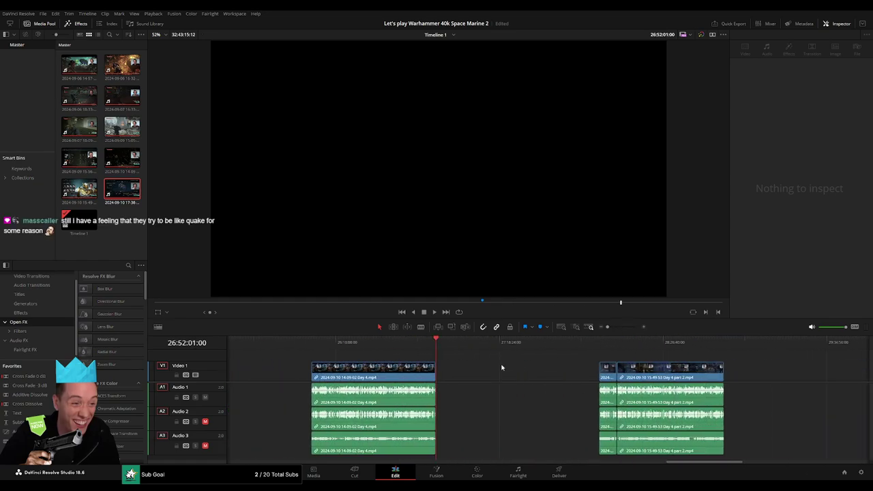
key("Down")
key("Down")
key("Down")
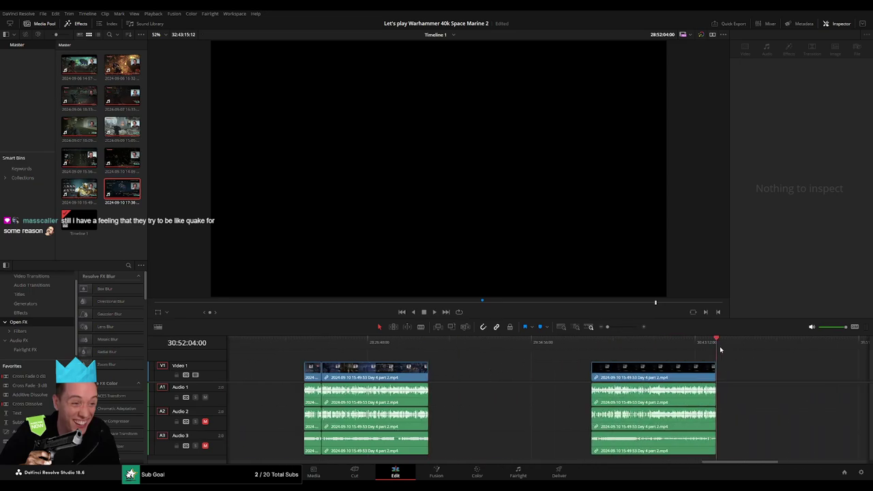
key("Down")
key("Down")
key("Down")
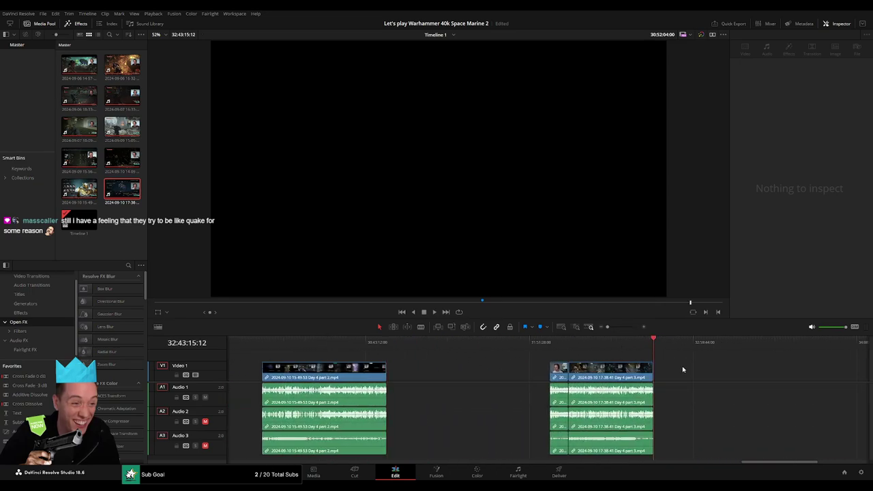
Step: Add a marker at 32:43:15:12, save the project, and name the marker '17 episodes'
key("m")
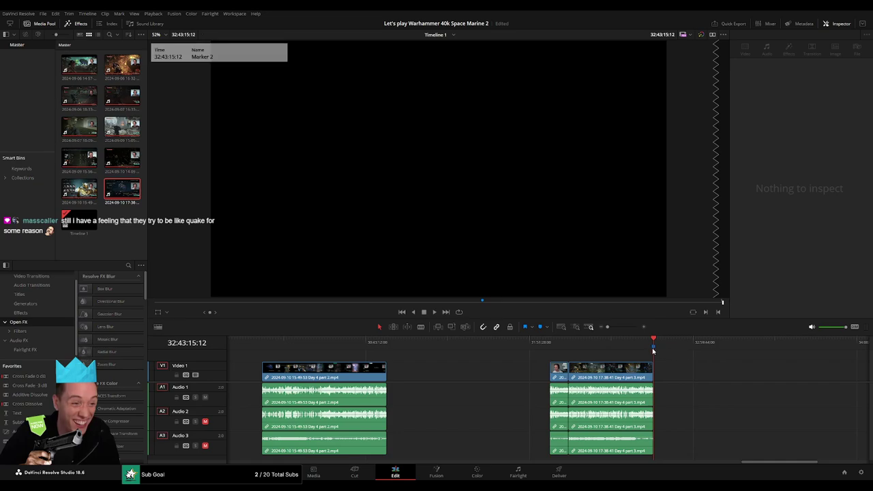
key("ctrl+s")
type("17 episodes")
key("Return")
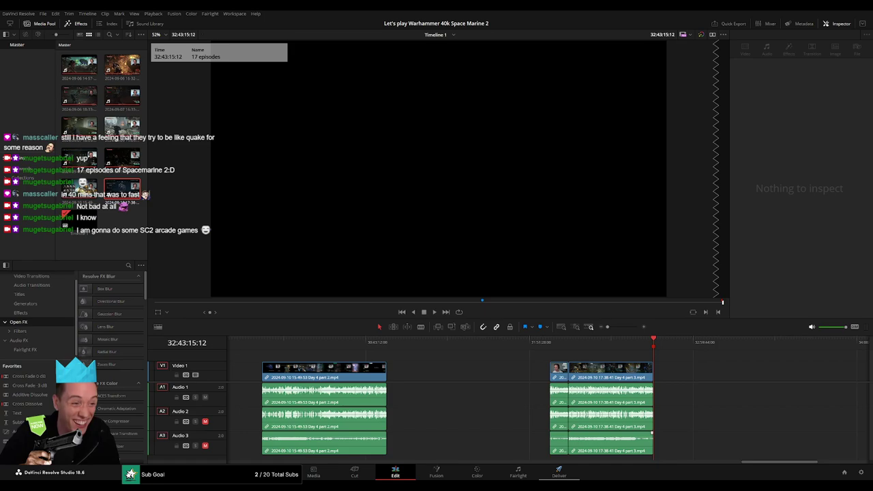
Step: On the Deliver page, set the first episode's out point at the first clip's end, 00:52:33
left_click(559, 471)
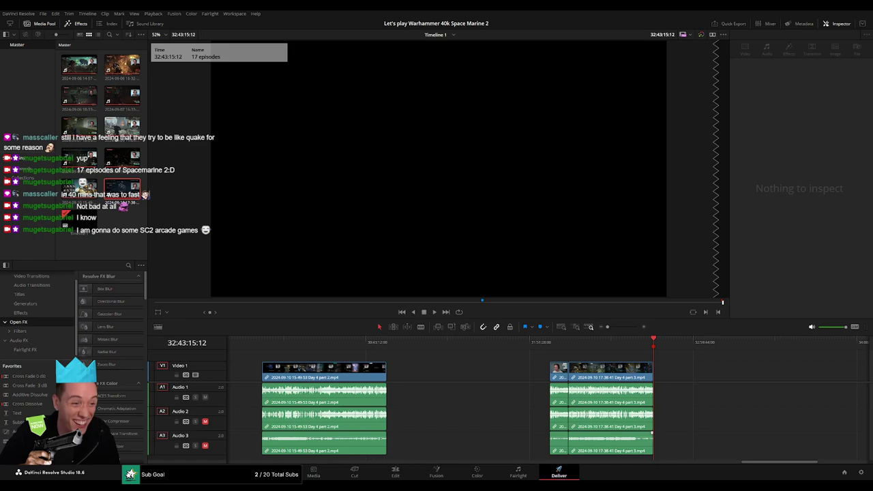
scroll(435, 329, "down", 2)
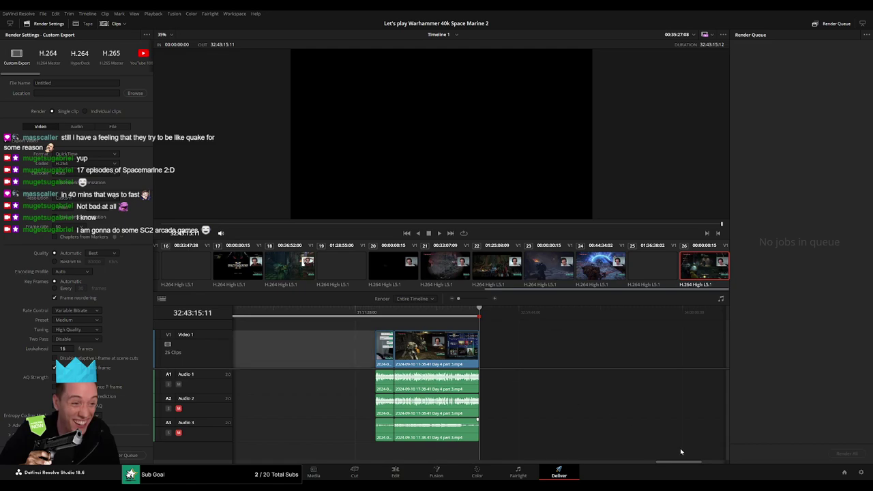
left_click_drag(678, 461, 257, 462)
key("Home")
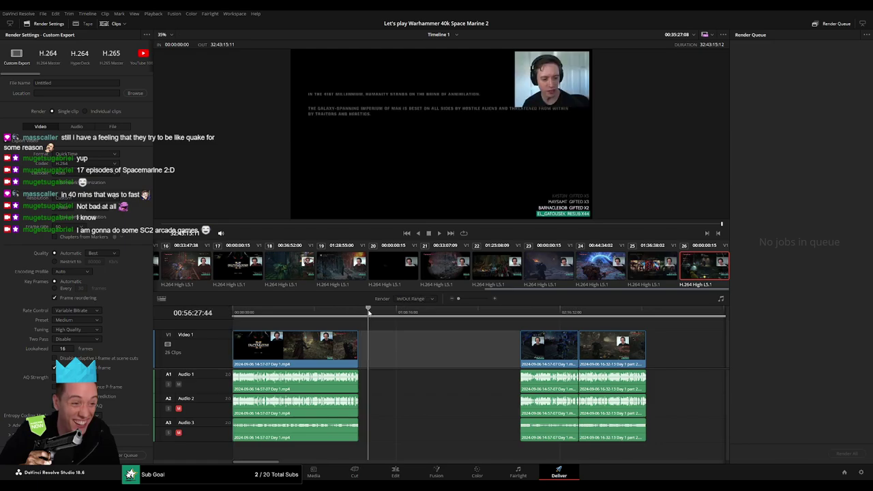
left_click_drag(326, 311, 358, 311)
key("o")
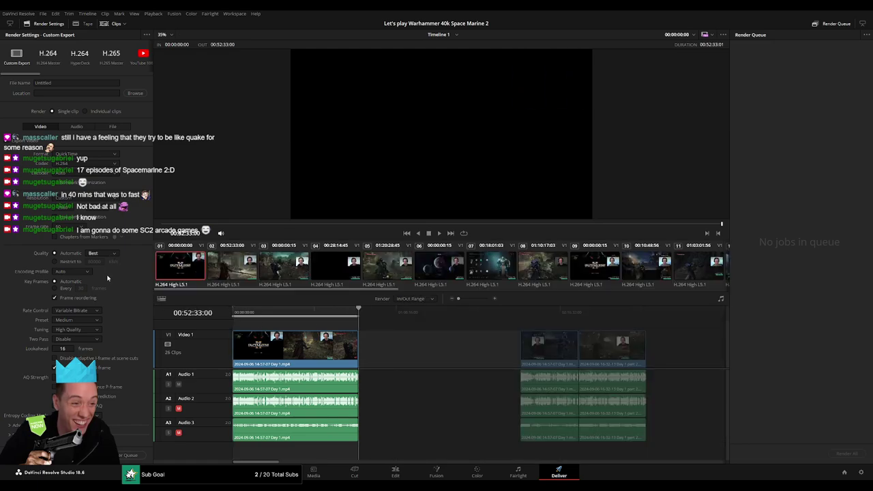
Step: Restrict the render bitrate to a fixed Kb/s limit instead of automatic quality
left_click(54, 261)
scroll(97, 158, "up", 4)
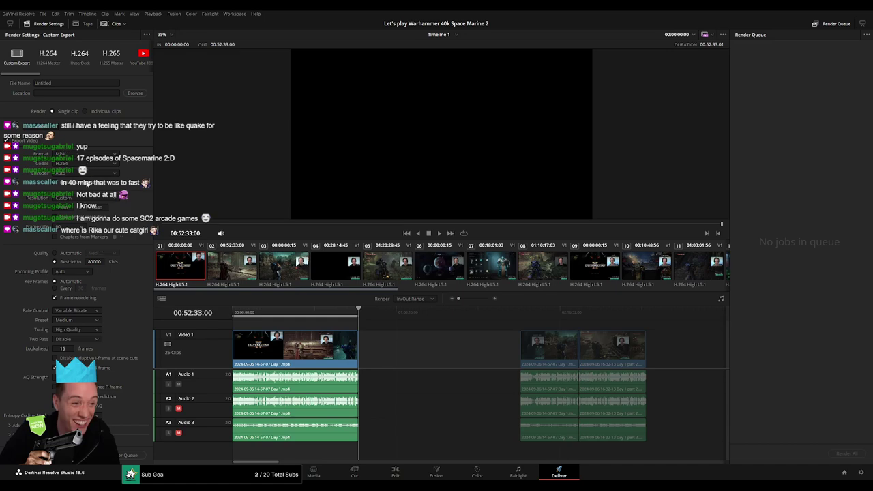
left_click(93, 262)
type("280000")
key("BackSpace")
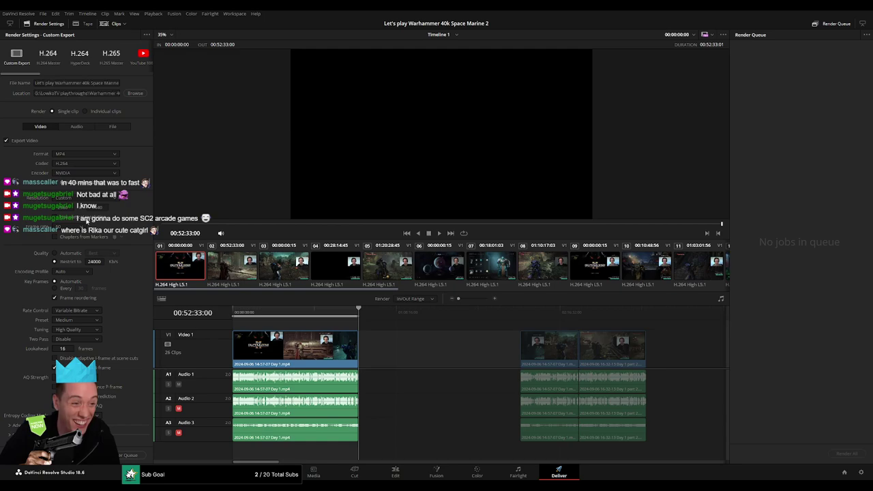
Step: Name the output file with the series title and 'Ep 1', then queue the first episode
left_click(114, 84)
type("with Lowko Ep 1")
key("Return")
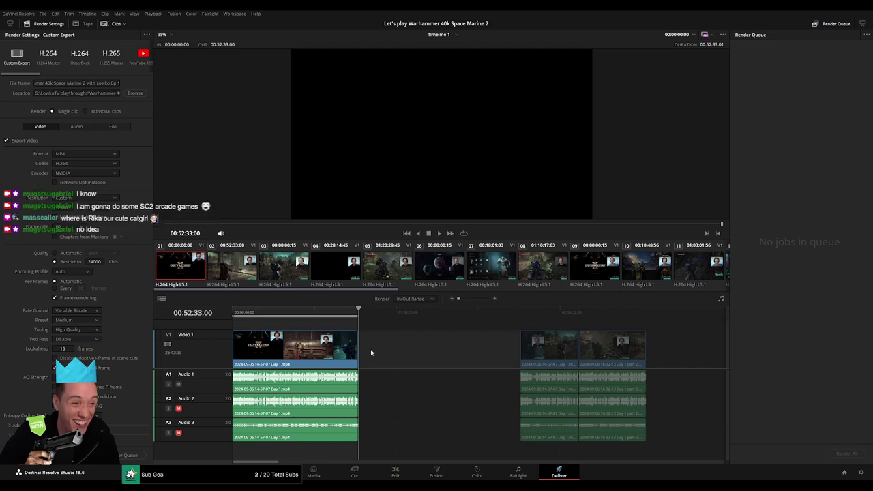
left_click(127, 455)
Step: Set the out point at episode 2's clip end, rename the file to Ep 2, and queue it
scroll(423, 378, "right", 5)
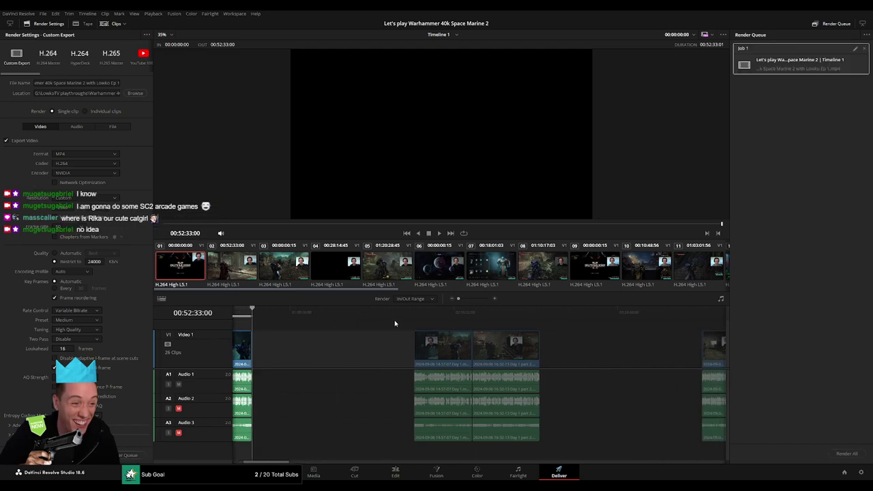
left_click(412, 315)
scroll(479, 338, "right", 3)
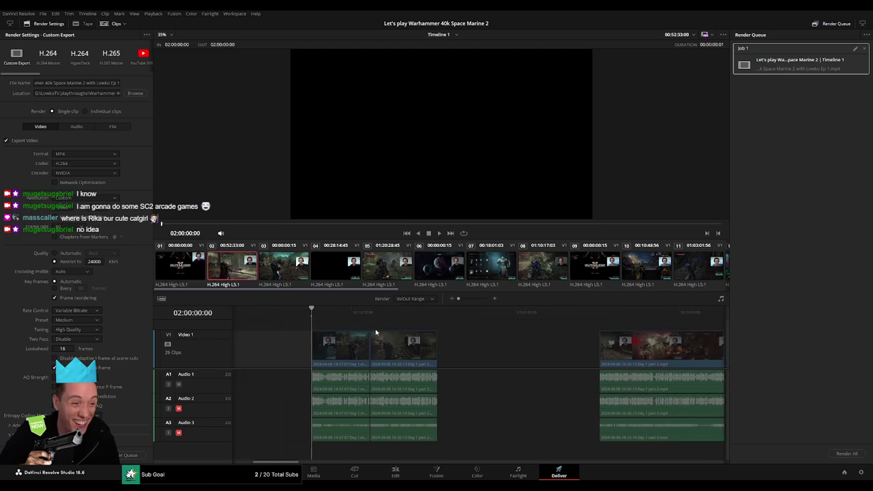
key("Down")
left_click(118, 83)
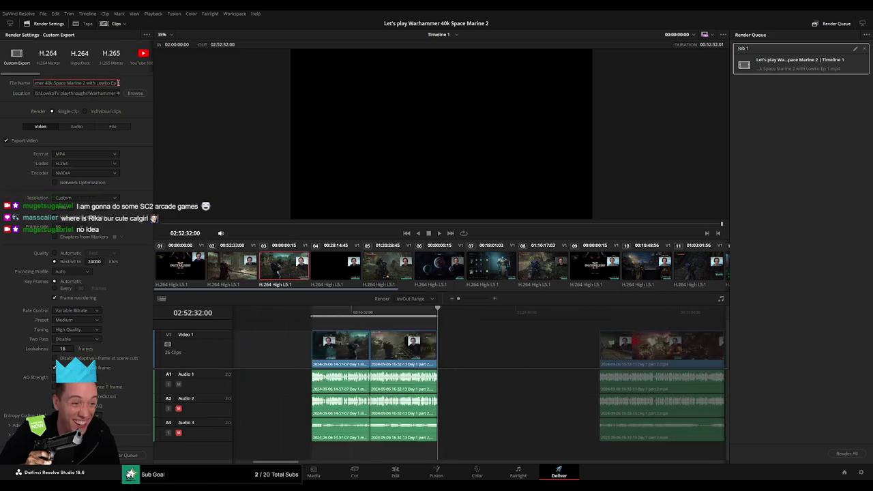
key("BackSpace")
type("2")
left_click(134, 453)
Step: Set the out point at the next clip's end, rename to Ep 3, and queue it
scroll(567, 357, "right", 5)
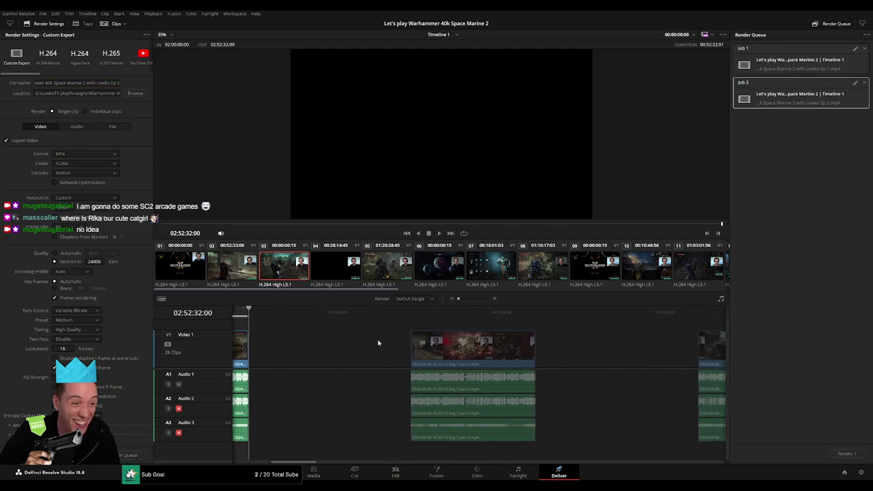
left_click(402, 312)
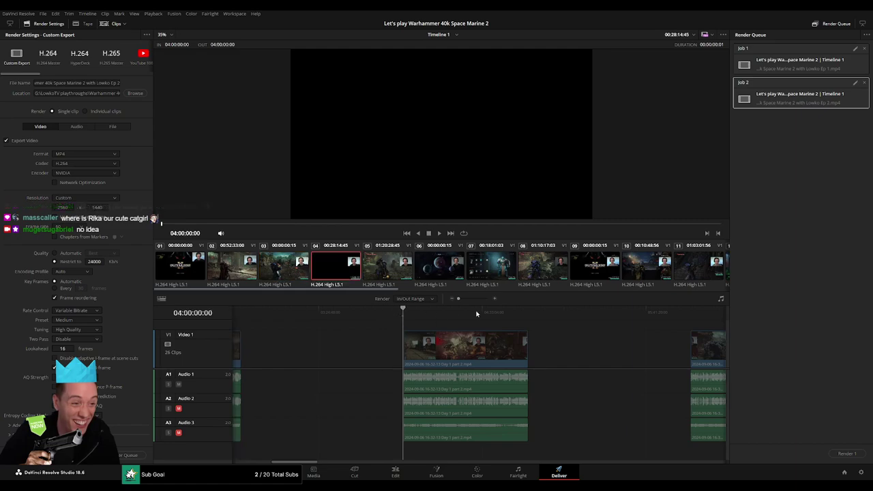
left_click(542, 312)
key("Up")
key("o")
left_click(120, 83)
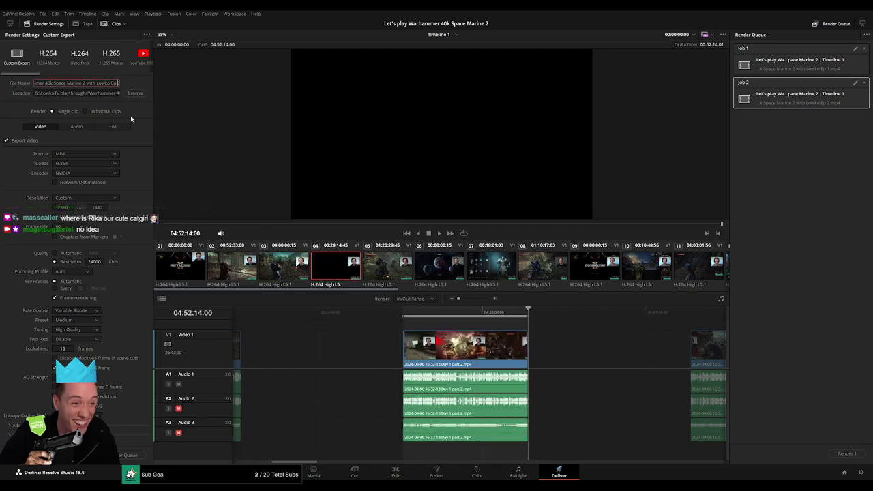
type("3")
left_click(127, 454)
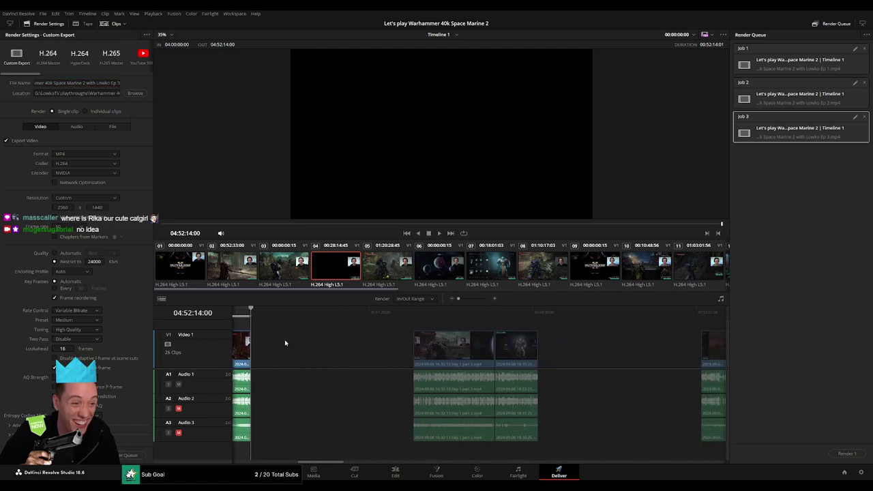
Step: Mark episode 4's out point, change the file name to Ep 4, and queue it
mouse_move(382, 312)
left_mouse_down()
mouse_move(544, 310)
mouse_move(532, 310)
left_mouse_up()
key("o")
left_click(119, 83)
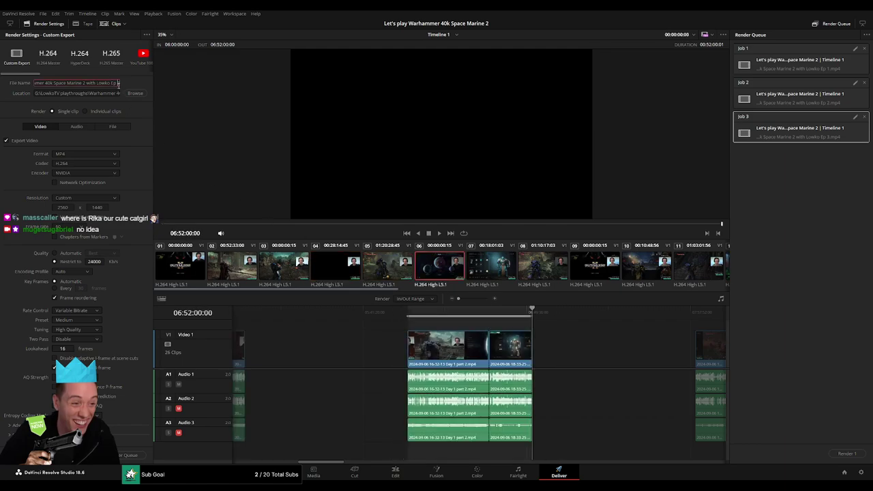
key("BackSpace")
type("4")
left_click(130, 455)
Step: Mark episode 5's out point at its clip end, rename to Ep 5, and queue it
scroll(313, 326, "right", 5)
scroll(313, 326, "right", 2)
left_click_drag(377, 313, 402, 315)
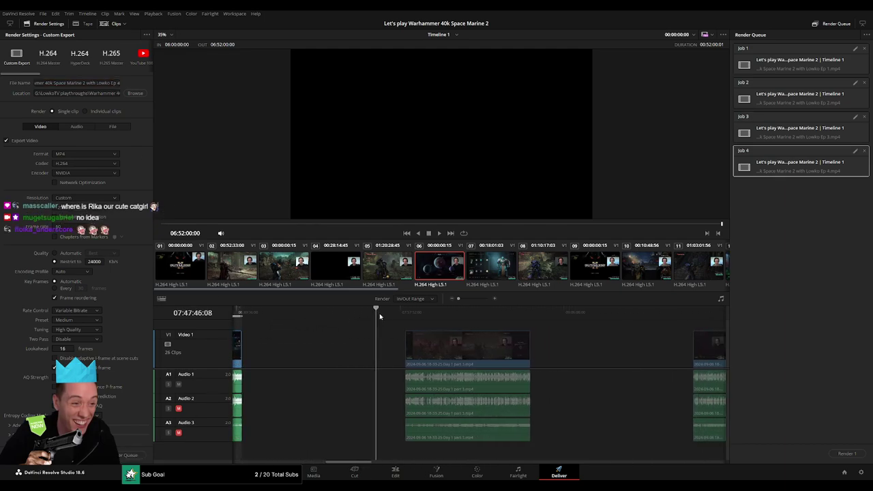
left_click_drag(581, 315, 531, 314)
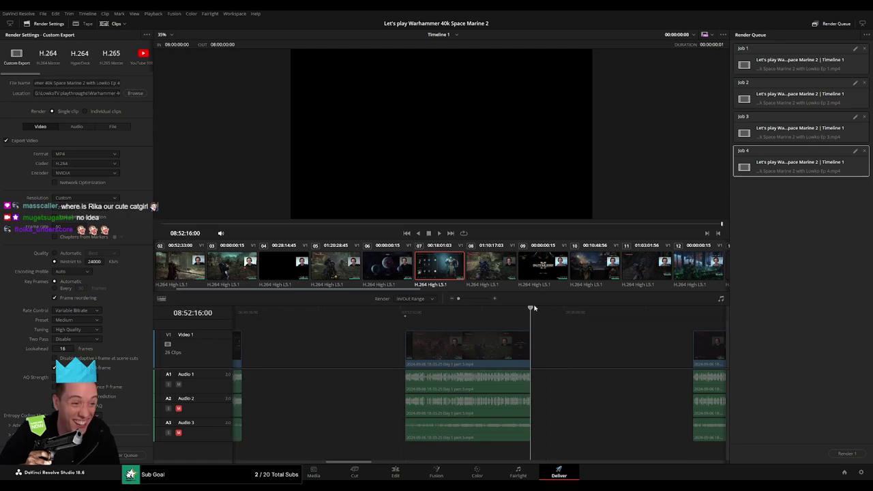
key("o")
left_click(120, 83)
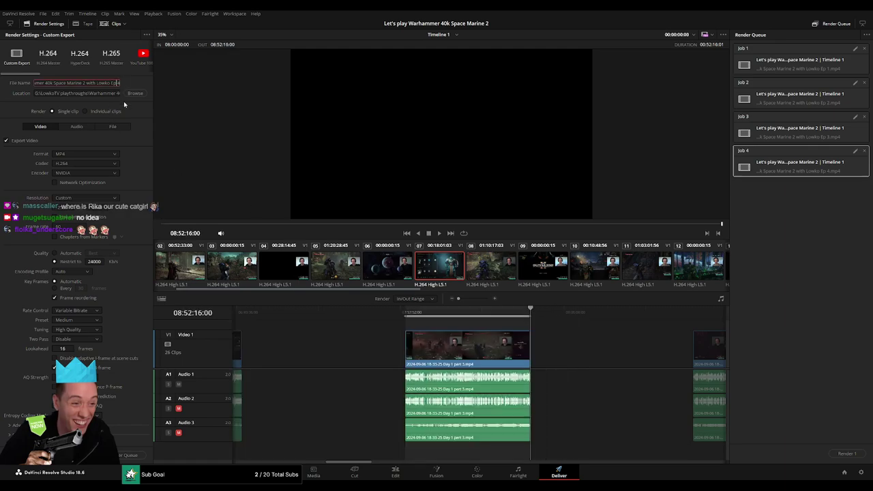
key("BackSpace")
type("5")
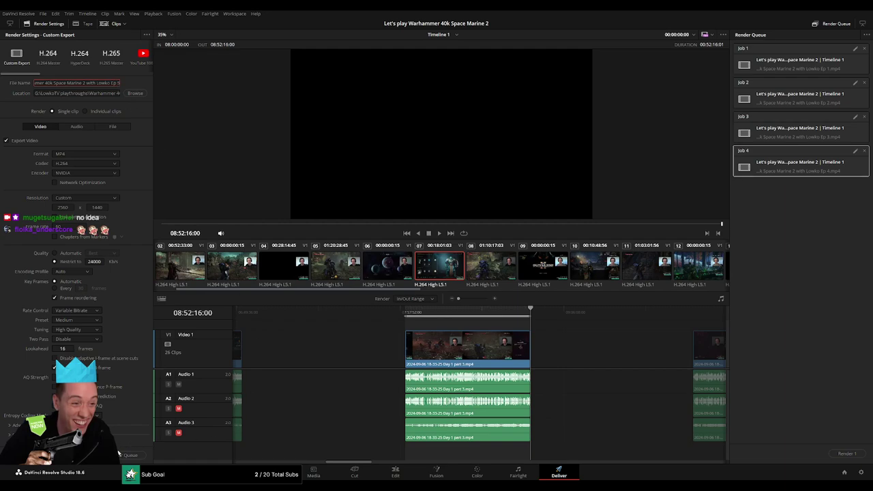
left_click(121, 454)
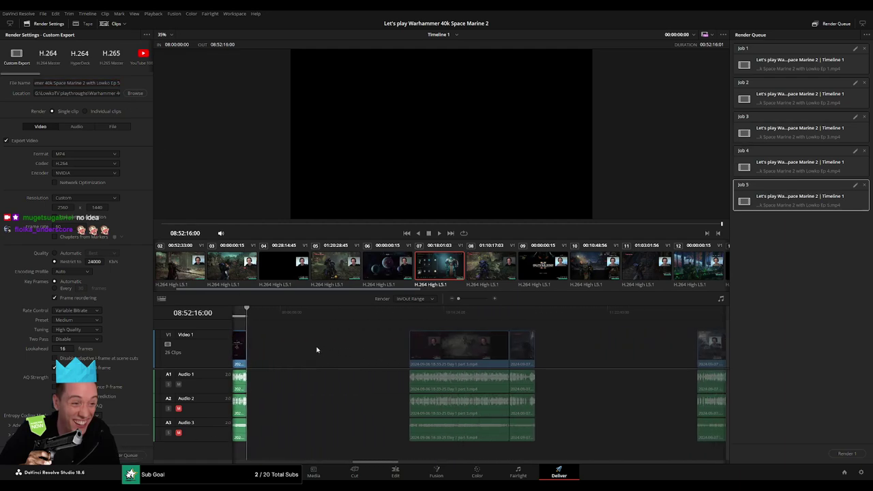
Step: Mark episode 6's out point, rename the file to Ep 6, and queue it
mouse_move(384, 311)
left_mouse_down()
mouse_move(552, 310)
mouse_move(531, 310)
left_mouse_up()
key("o")
left_click(118, 82)
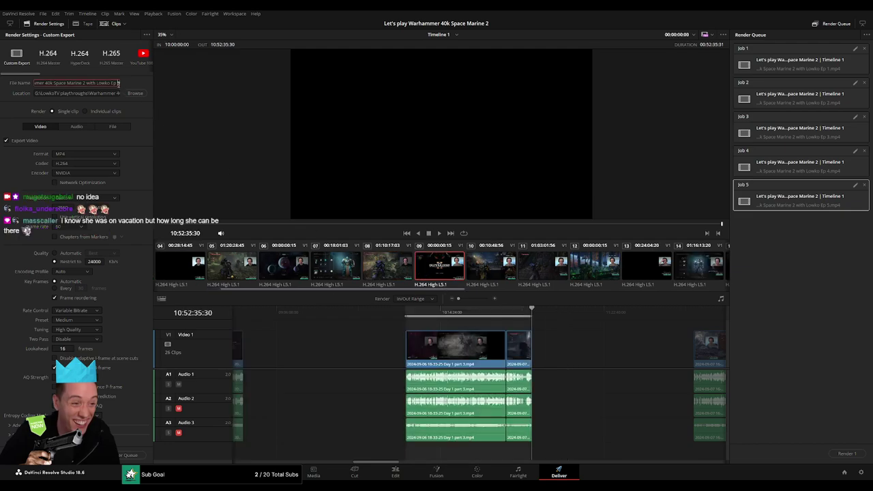
key("BackSpace")
type("6")
left_click(281, 418)
Step: Set the out point at 12:52:13:00, rename the file to Ep 7, and queue it
scroll(341, 334, "down", 5)
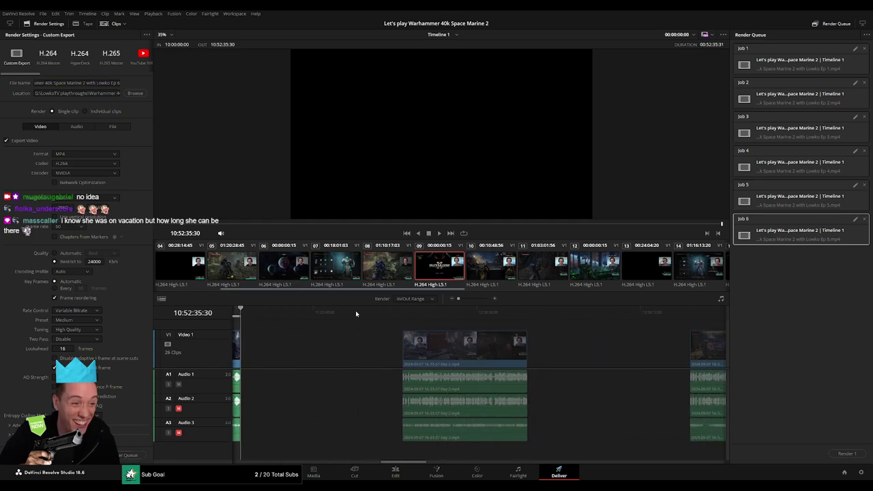
left_click_drag(376, 311, 409, 324)
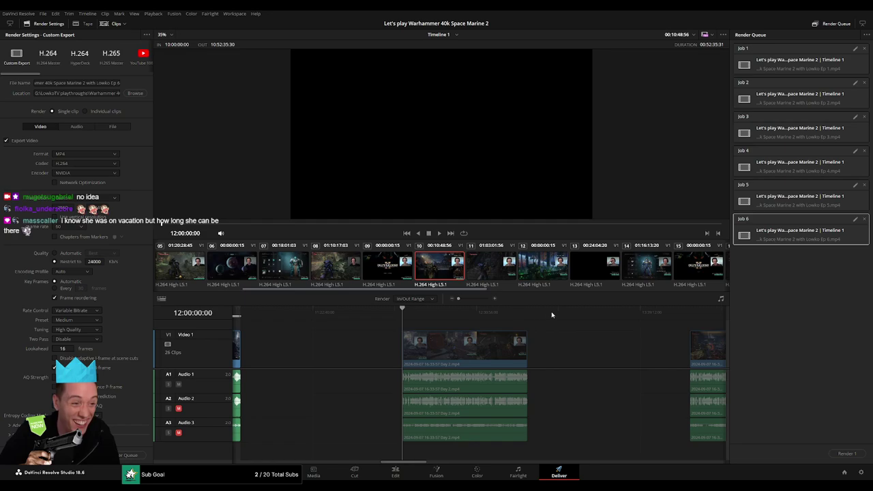
left_click_drag(552, 315, 527, 310)
key("x")
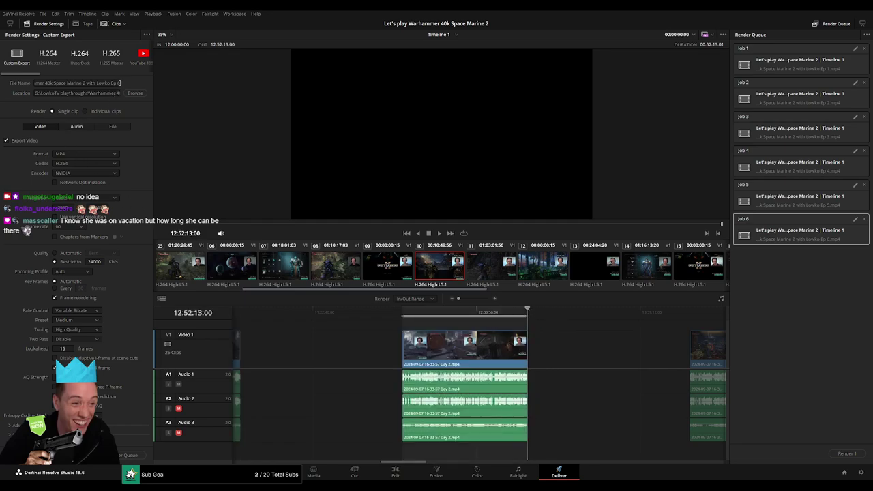
triple_click(119, 82)
type("7")
left_click(130, 455)
scroll(546, 353, "right", 5)
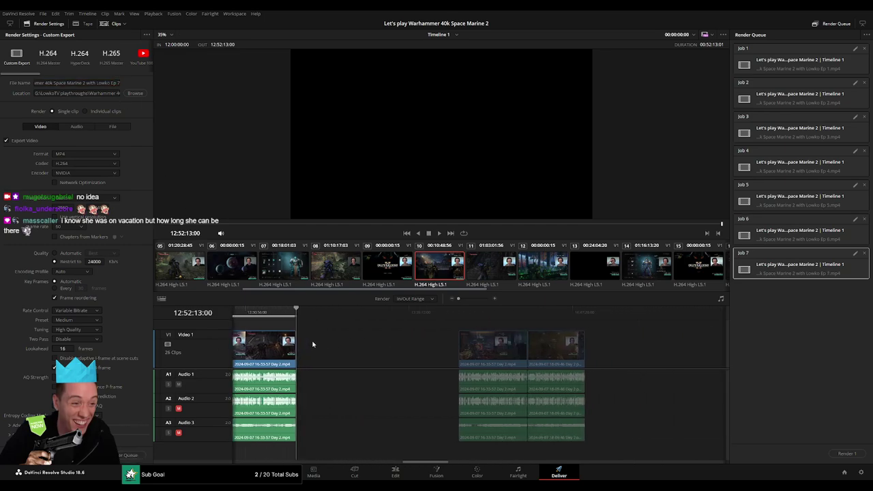
left_click_drag(244, 314, 410, 314)
Step: Mark 14:00:00:00–14:52:46:30 as the range, rename to Ep 8, and queue it
key("i")
key("o")
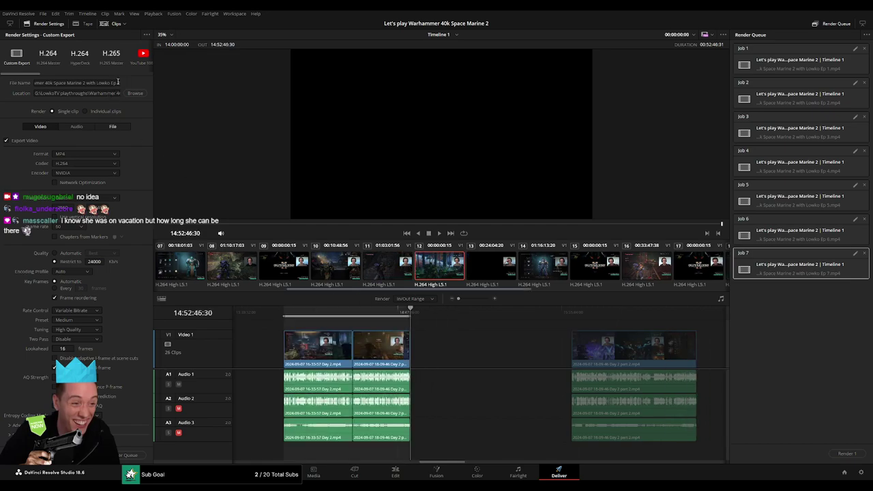
left_click(116, 83)
key("BackSpace")
type("8")
left_click(133, 455)
Step: Mark the next clip from 16:00:00:00 to its end, rename to Ep 9, and queue it
scroll(530, 352, "right", 5)
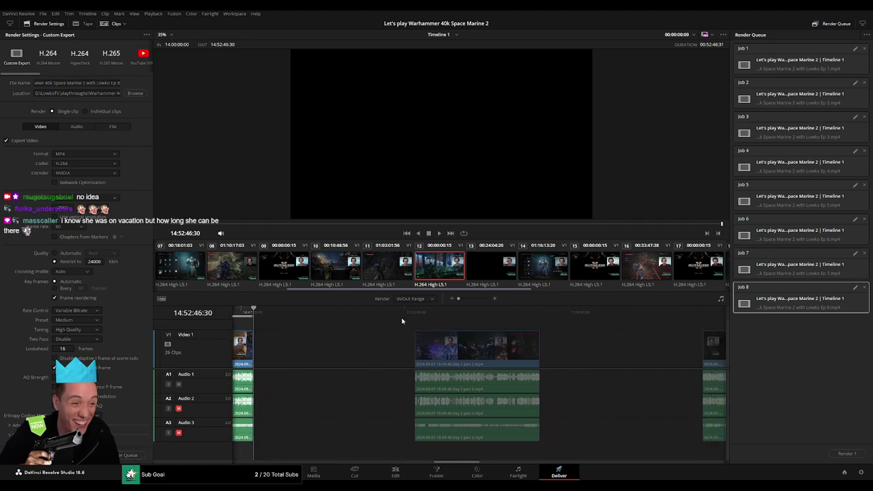
left_click(413, 312)
key("x")
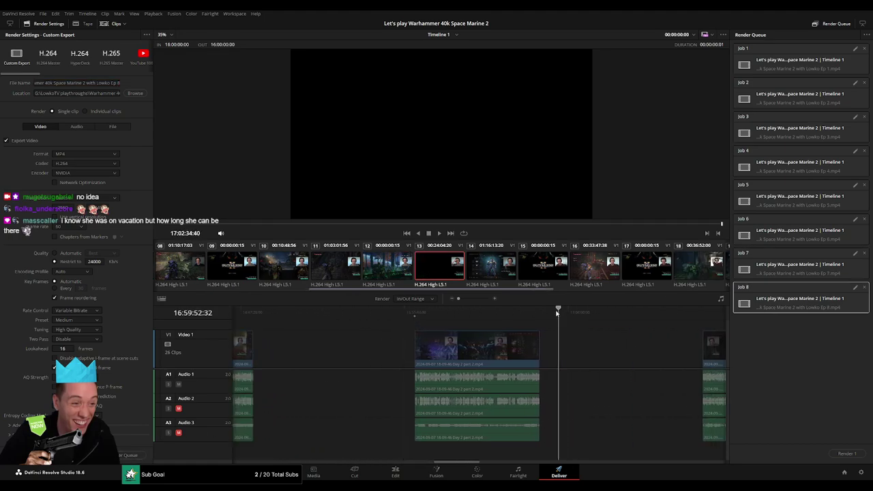
left_click(539, 312)
left_click(116, 83)
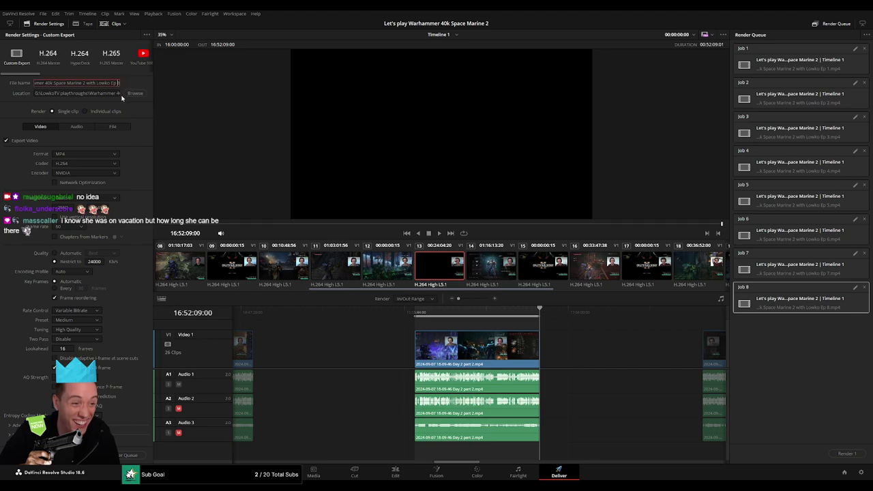
key("BackSpace")
type("9")
left_click(137, 453)
Step: Mark 18:00:00:00–18:52:44:00 and queue it as the Ep 10 render job
scroll(292, 337, "right", 3)
left_click_drag(397, 320, 426, 320)
key("i")
scroll(414, 324, "right", 3)
key("o")
left_click(117, 84)
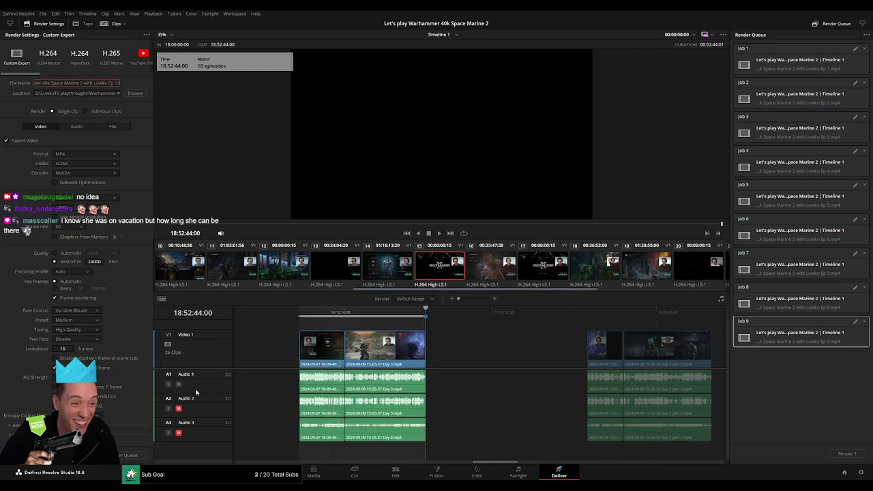
left_click(129, 455)
Step: Set the out point at 20:52:00:00, change the file name to Ep 11, and queue it
scroll(336, 350, "right", 3)
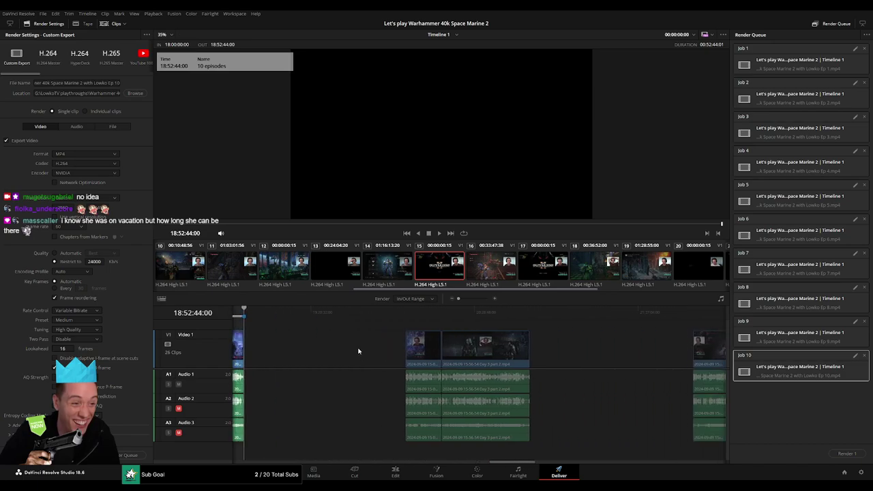
left_click_drag(395, 312, 405, 312)
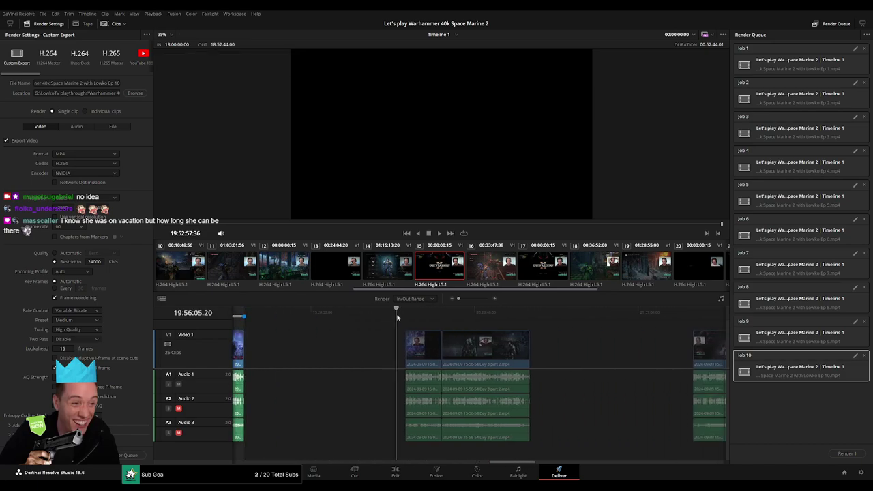
left_click(535, 312)
key("o")
left_click(117, 82)
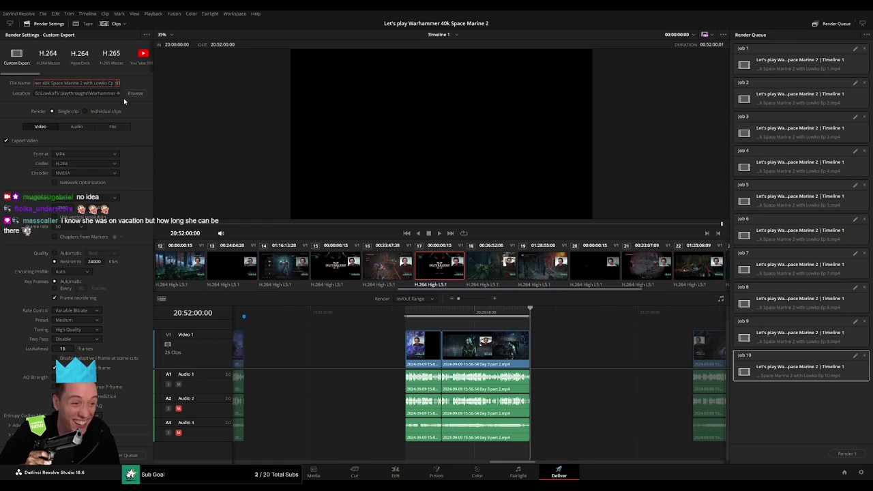
key("BackSpace")
type("1")
left_click(128, 455)
Step: Set the out point at 22:52:03:00, rename to Ep 12, and queue it
scroll(579, 356, "right", 5)
left_click_drag(413, 314, 439, 314)
scroll(400, 316, "right", 3)
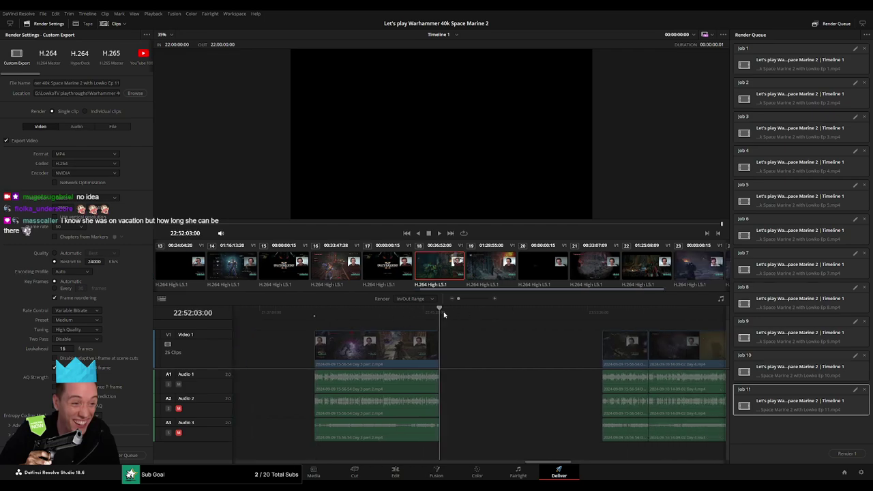
key("o")
left_click(117, 83)
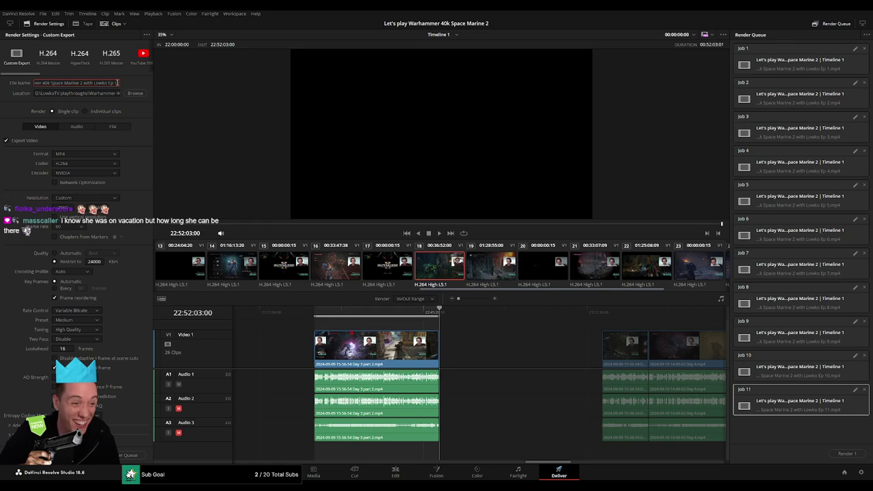
type("2")
left_click(130, 455)
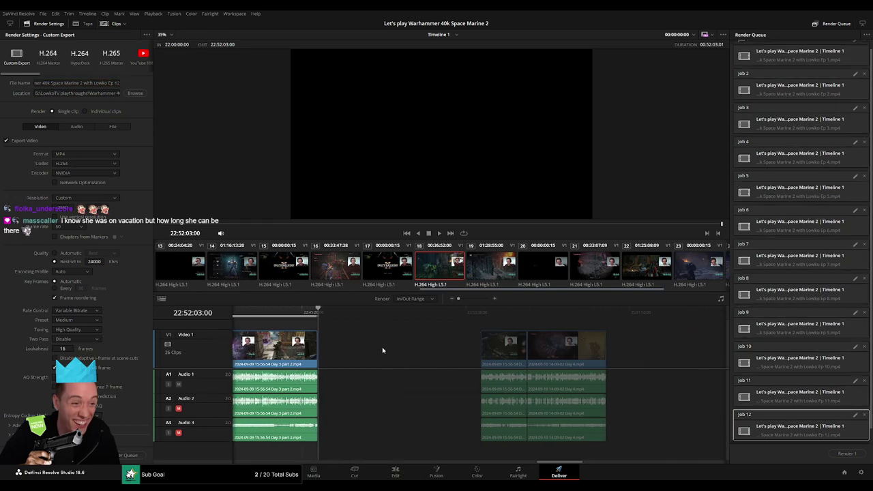
Step: Mark 24:00:00:00–24:52:24:00 and queue it as the Ep 13 render job
scroll(383, 350, "right", 3)
left_click_drag(401, 313, 407, 313)
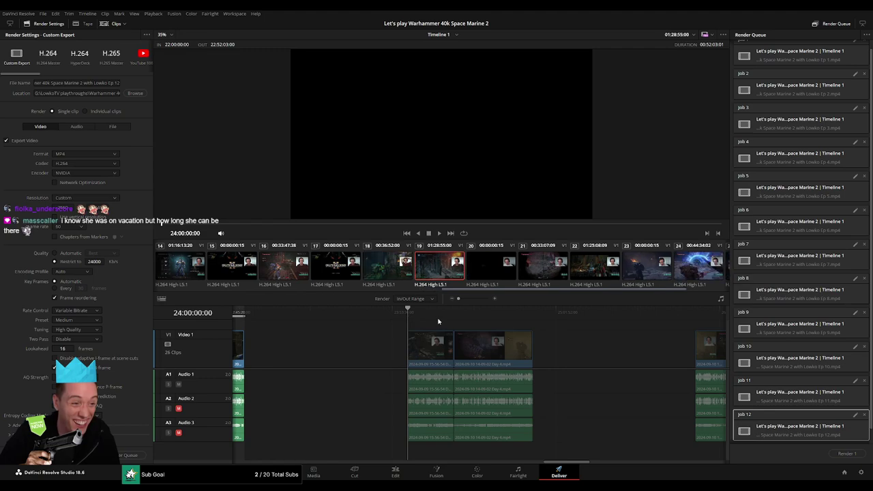
key("i")
left_click_drag(575, 312, 532, 312)
key("o")
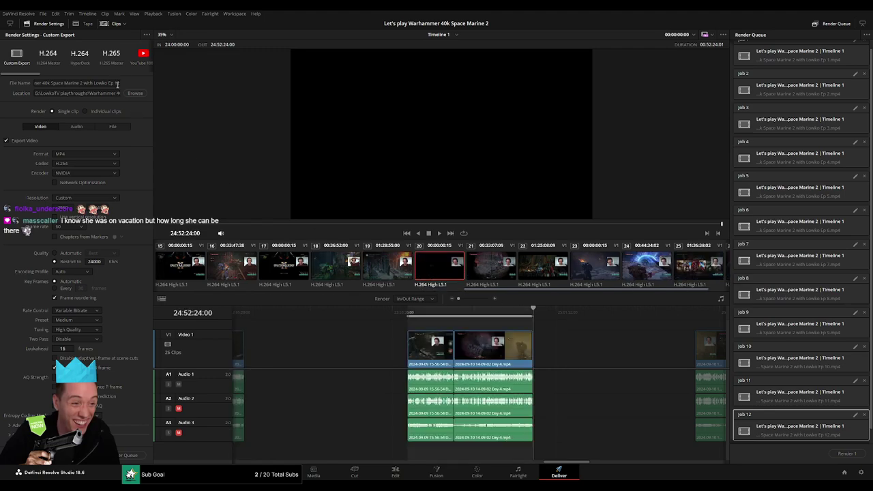
type("3")
left_click(117, 83)
left_click(133, 455)
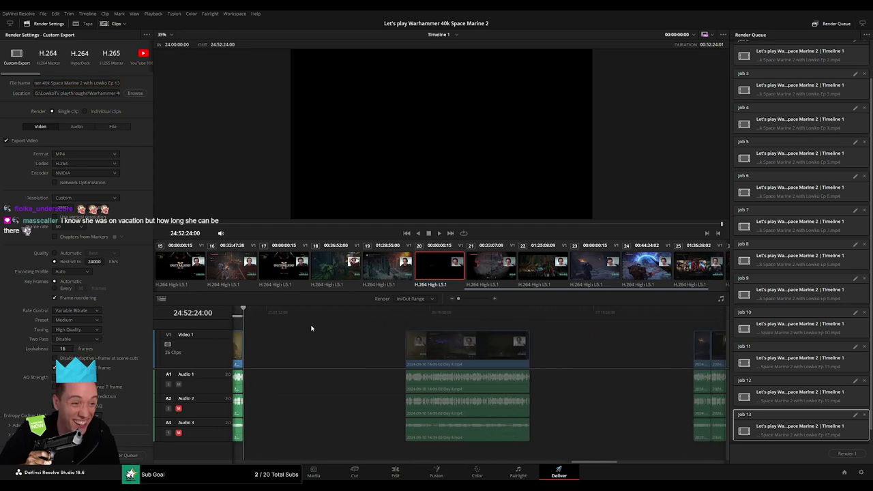
Step: Mark the out point at 26:52:01:00, rename the output to Ep 14, and queue the render job
left_click_drag(311, 328, 530, 311)
key("o")
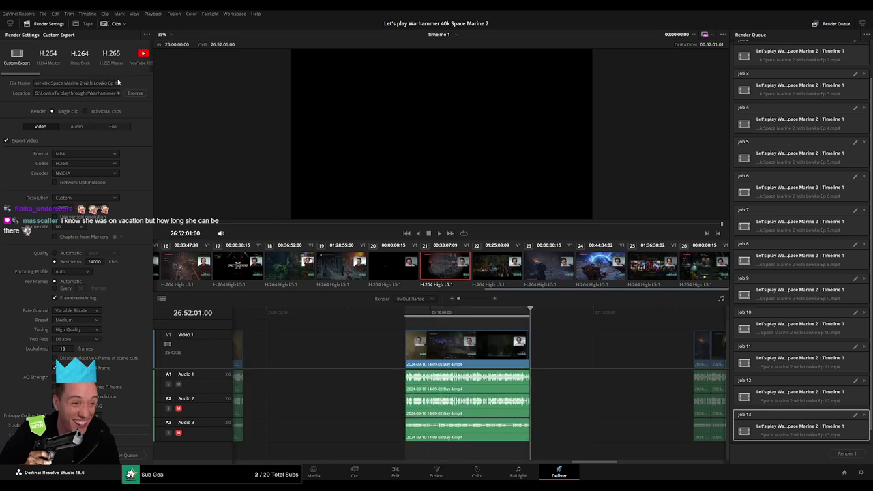
left_click(117, 82)
key("BackSpace")
type("4")
left_click(130, 455)
Step: Mark the out point at 28:52:04:00, rename the output to Ep 15, and queue it
scroll(320, 326, "right", 5)
scroll(321, 326, "right", 1)
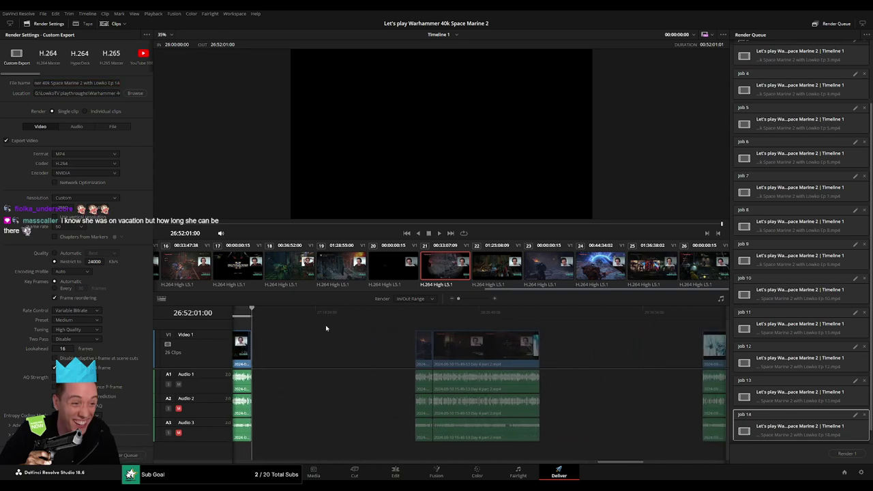
left_click_drag(403, 312, 412, 315)
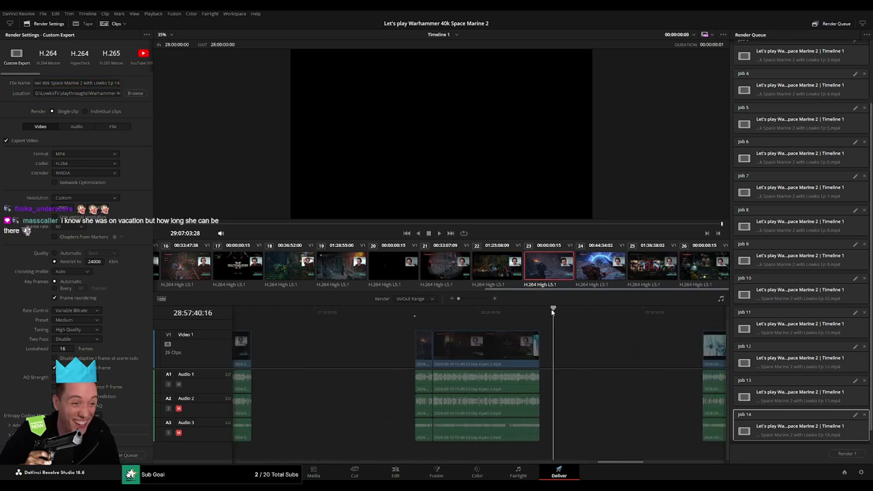
left_click_drag(473, 314, 539, 312)
key("o")
left_click(117, 83)
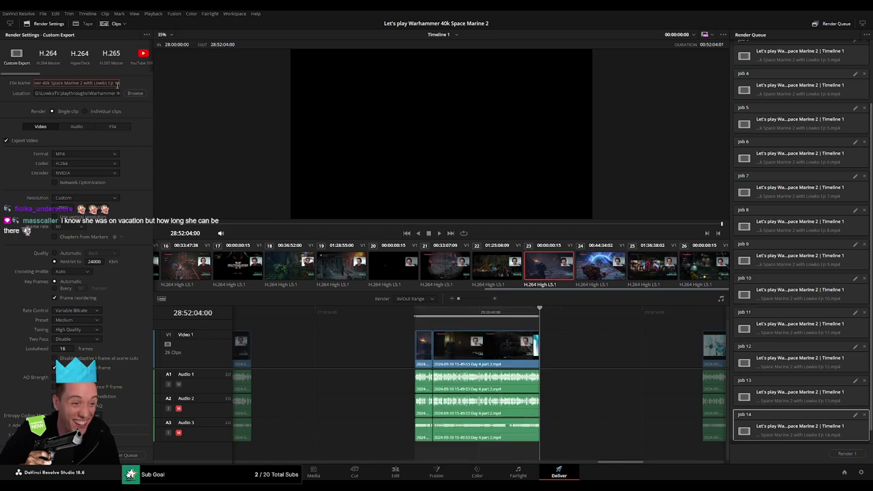
key("BackSpace")
type("5")
left_click(130, 454)
Step: Queue the 30:00:00:00–30:52:04:00 range as the Ep 16 render job
scroll(597, 359, "right", 5)
left_click_drag(398, 314, 412, 317)
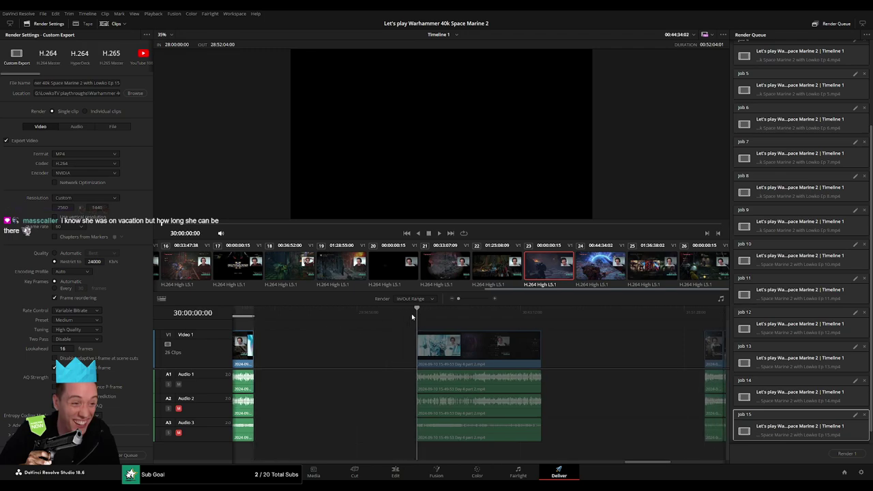
key("i")
left_click_drag(569, 312, 542, 312)
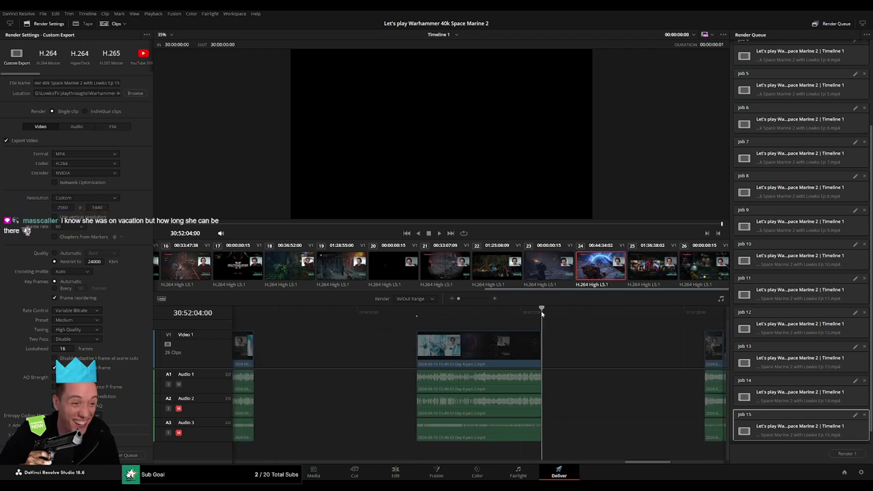
key("o")
left_click(117, 83)
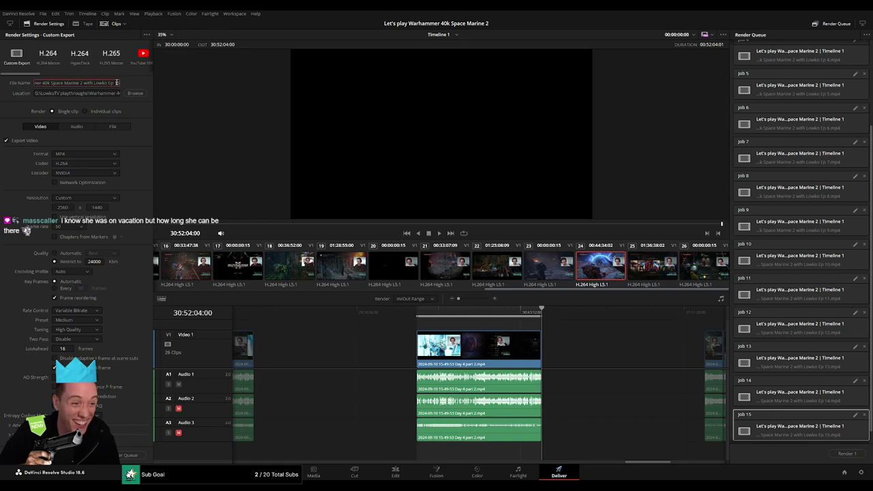
type("6")
left_click(129, 453)
Step: Queue the 32:00:00:00–32:43:15:11 range as the Ep 17 render job
scroll(353, 392, "down", 5)
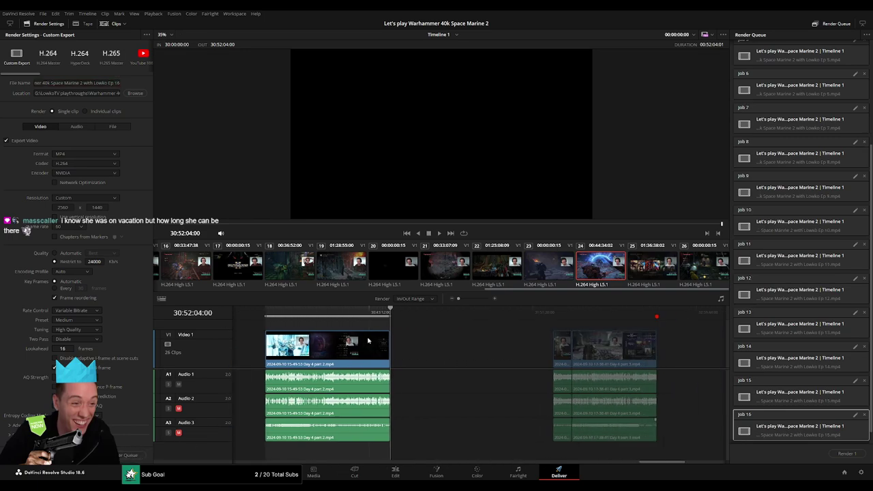
left_click(393, 314)
left_click(403, 314)
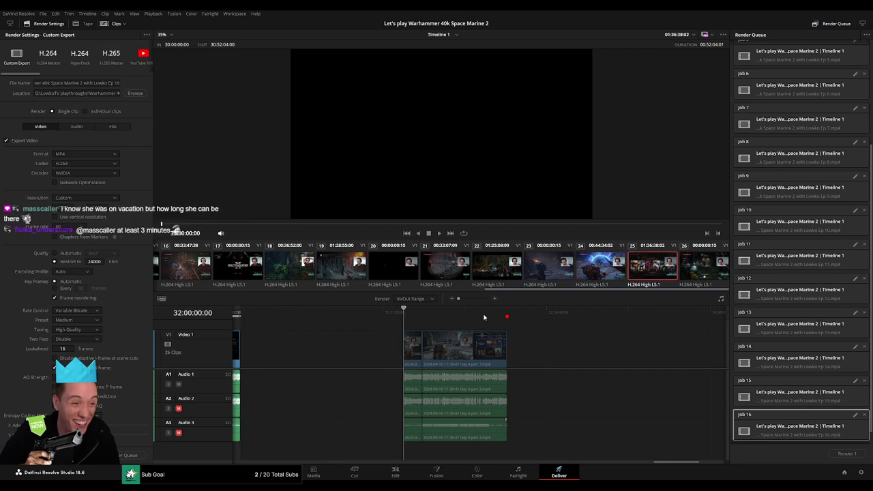
key("i")
left_click_drag(403, 314, 512, 311)
key("o")
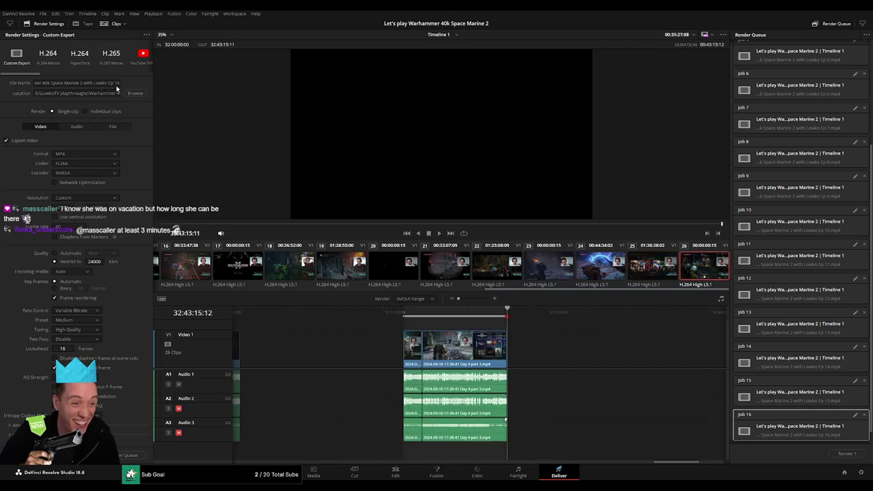
left_click(116, 83)
key("BackSpace")
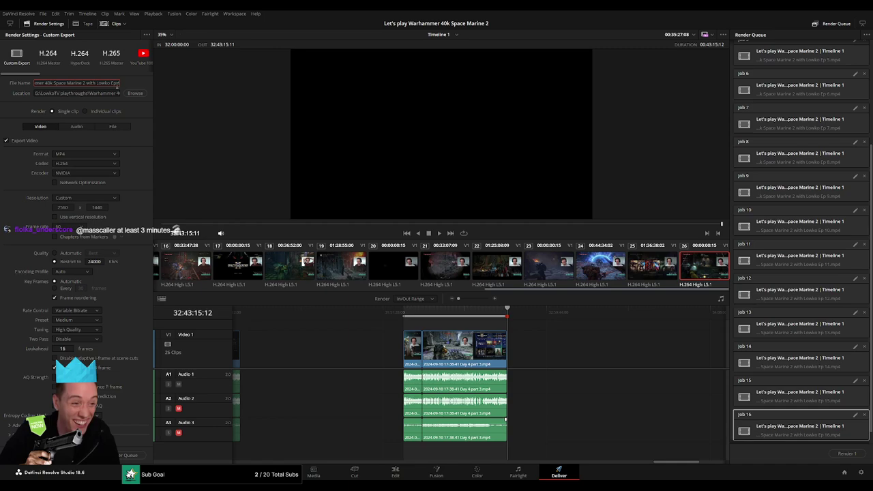
type("7")
left_click(130, 455)
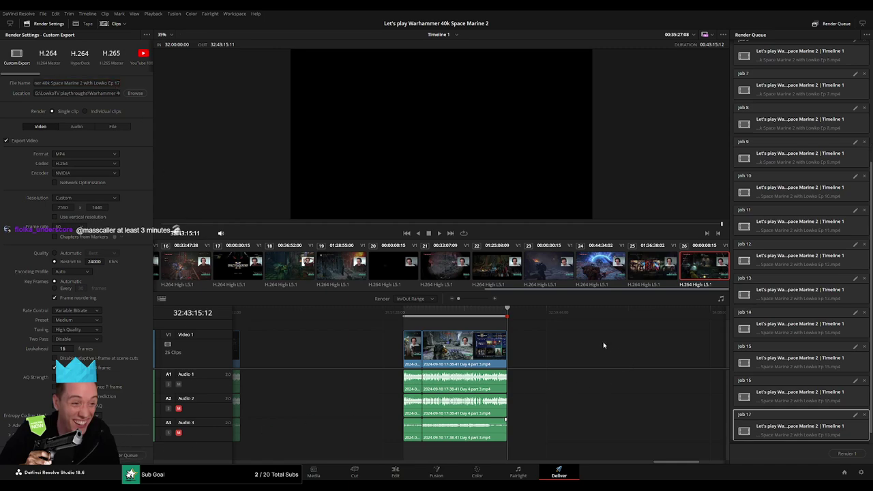
key("Left")
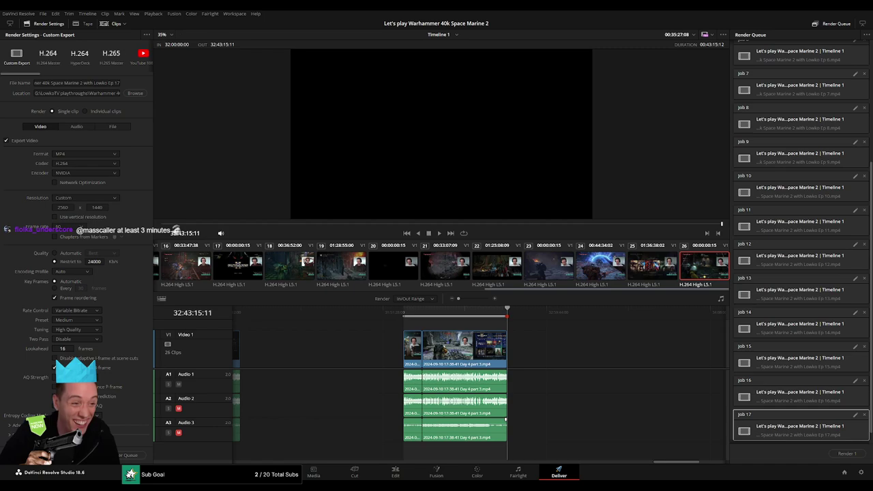